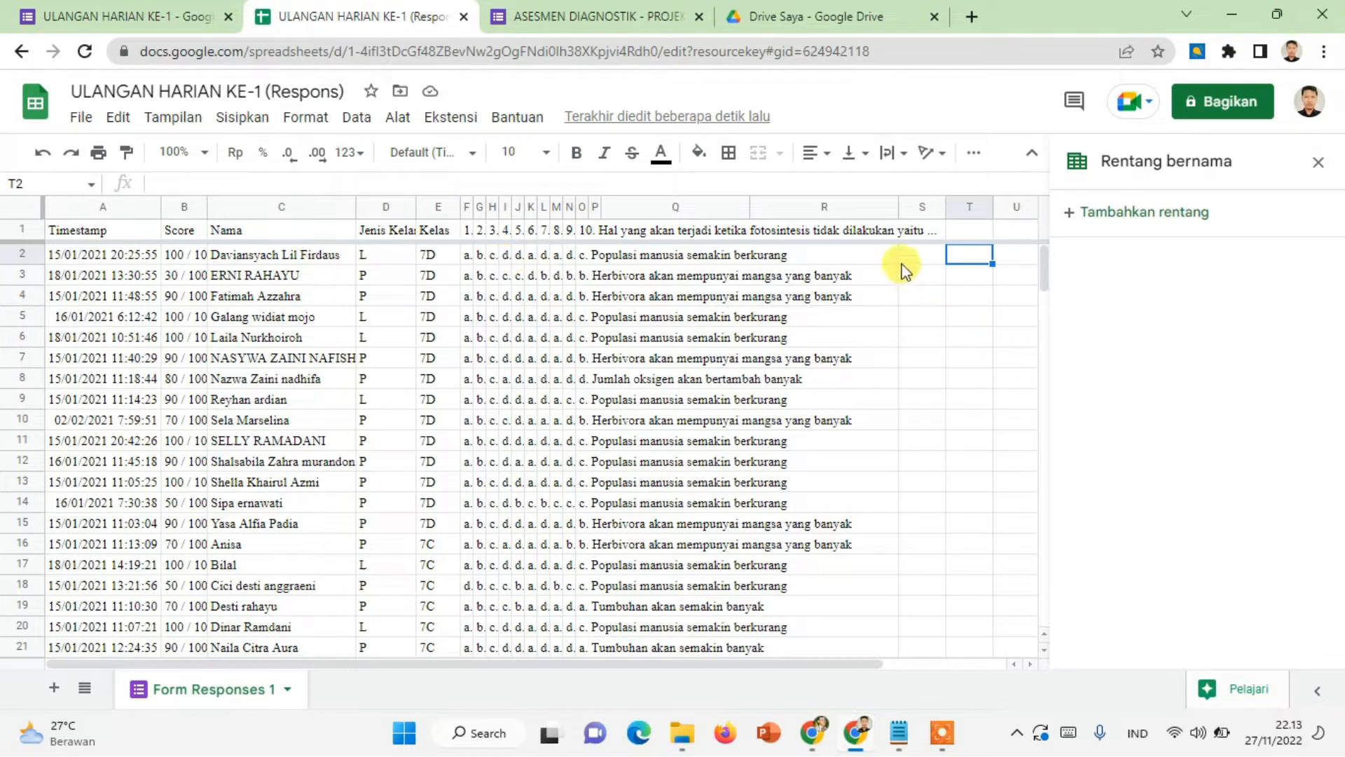
- Look through the quiz responses down the sheet, checking the Kelas column and the empty columns after question 10
scroll(815, 423, "down", 2)
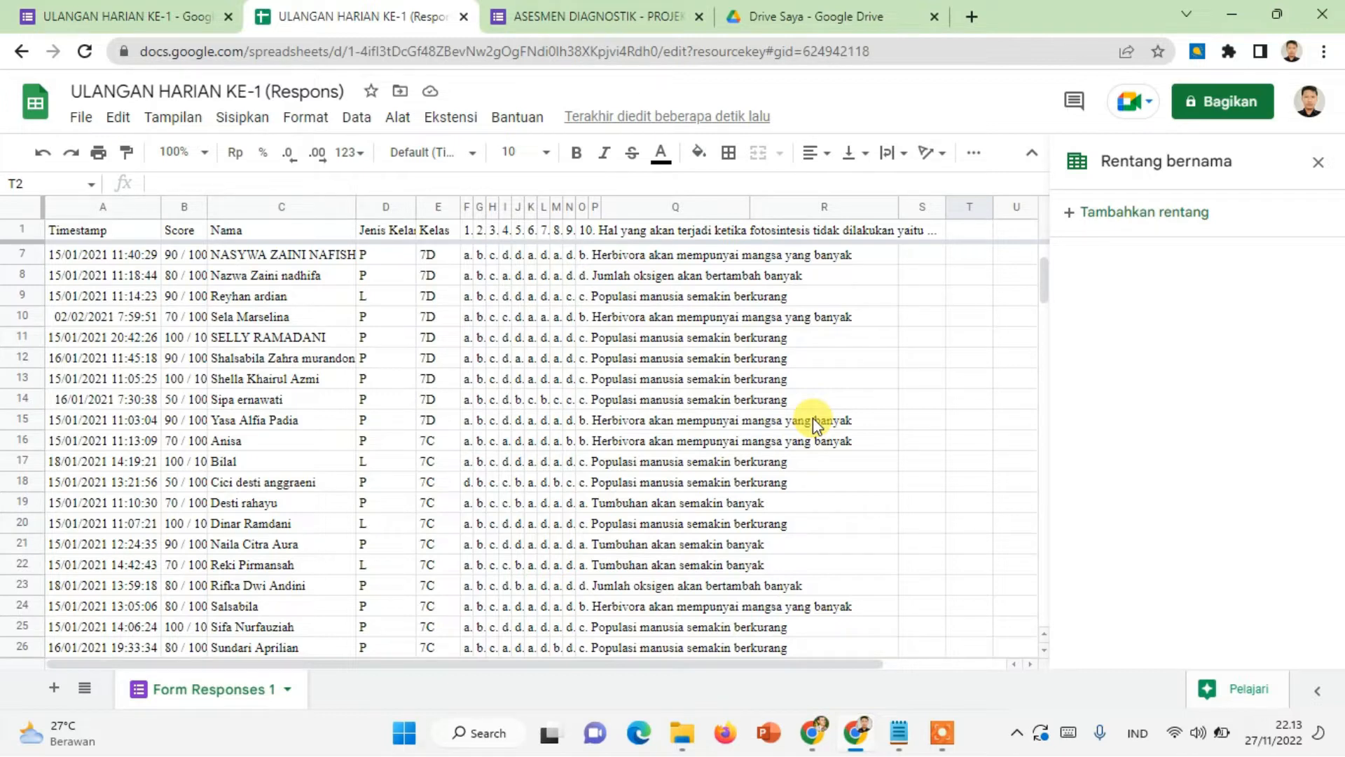
scroll(809, 427, "up", 2)
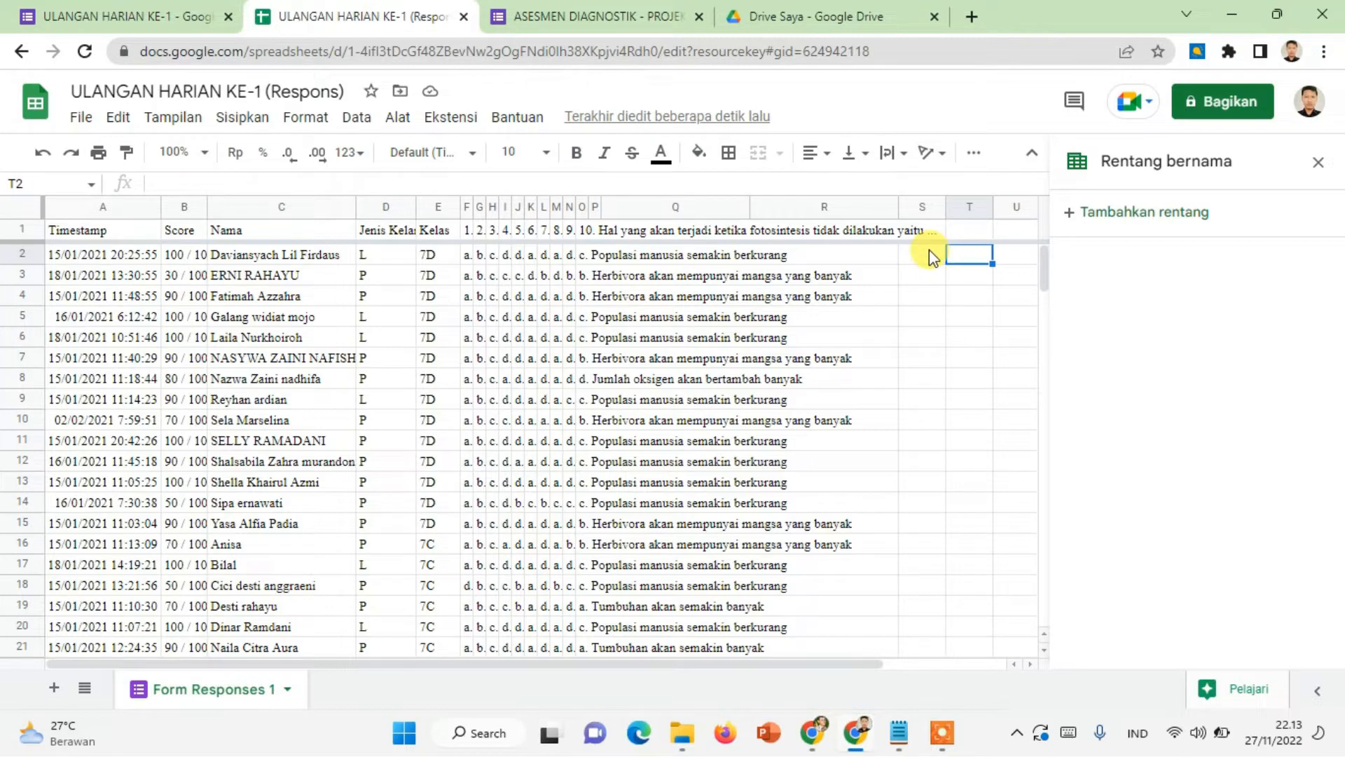
left_click(939, 231)
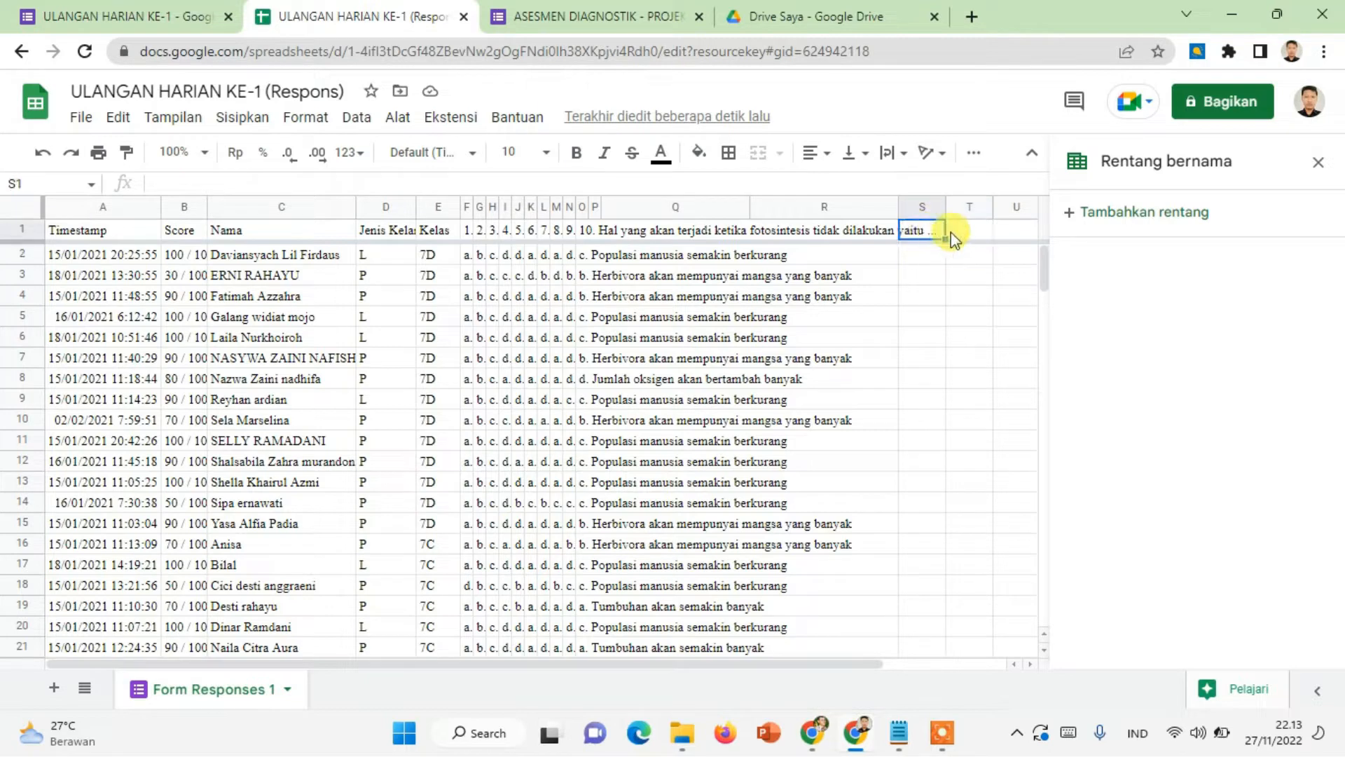
left_click(967, 234)
left_click(927, 231)
scroll(420, 545, "down", 7)
scroll(419, 545, "up", 6)
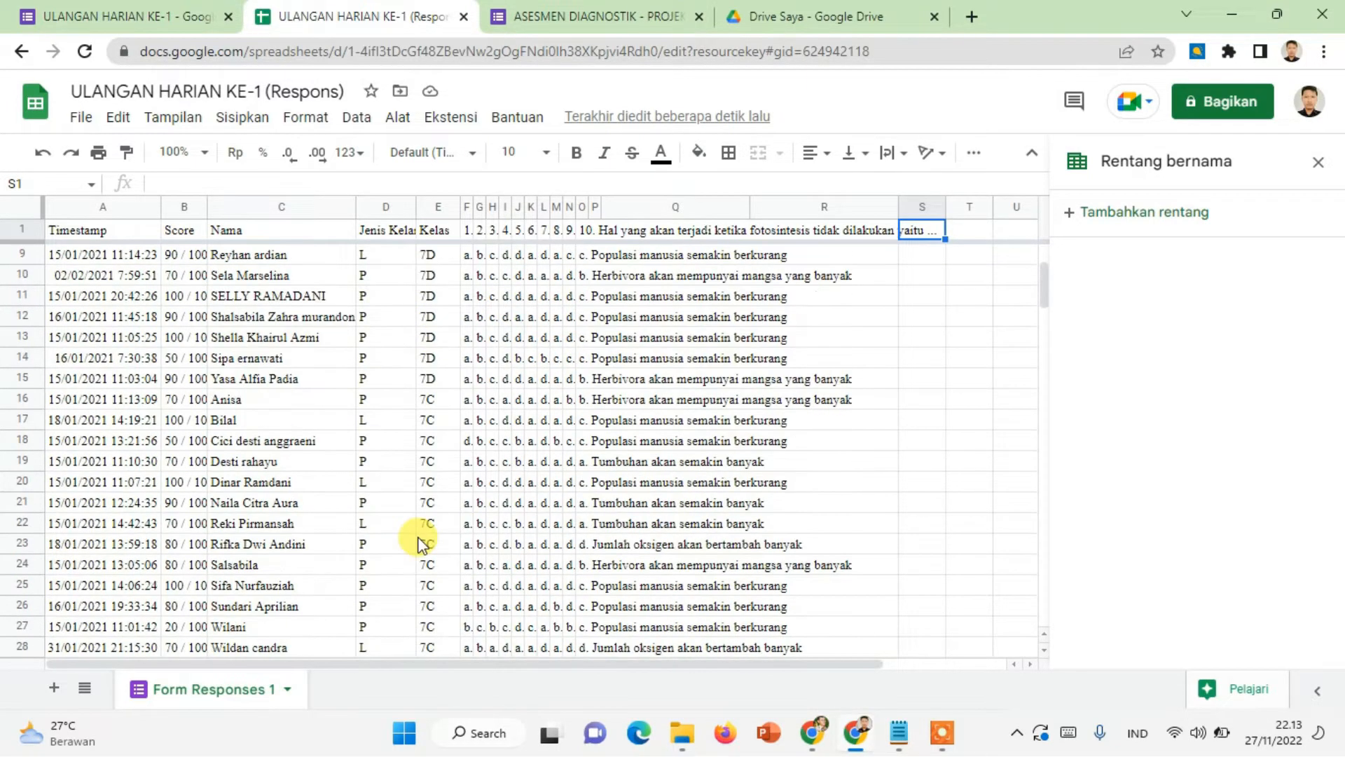
scroll(419, 539, "down", 11)
scroll(419, 567, "up", 12)
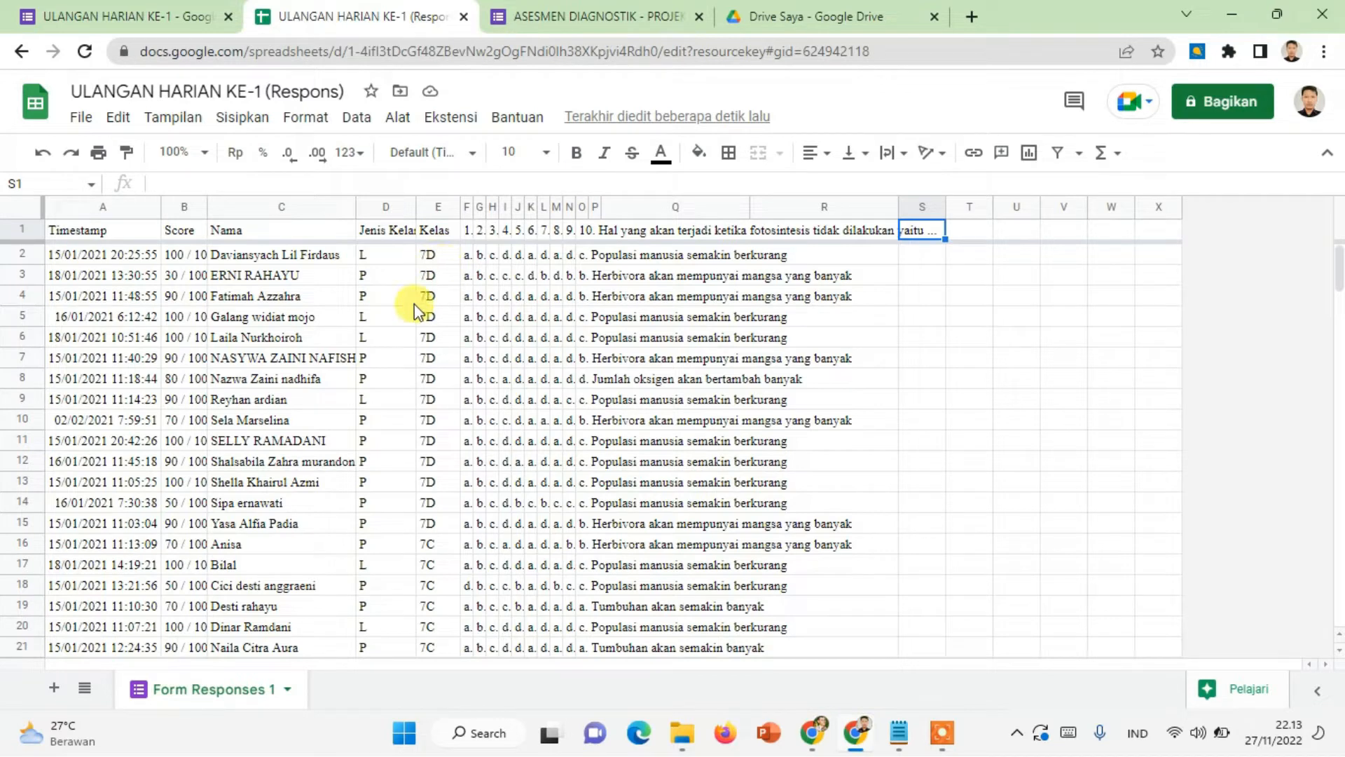
left_click(448, 210)
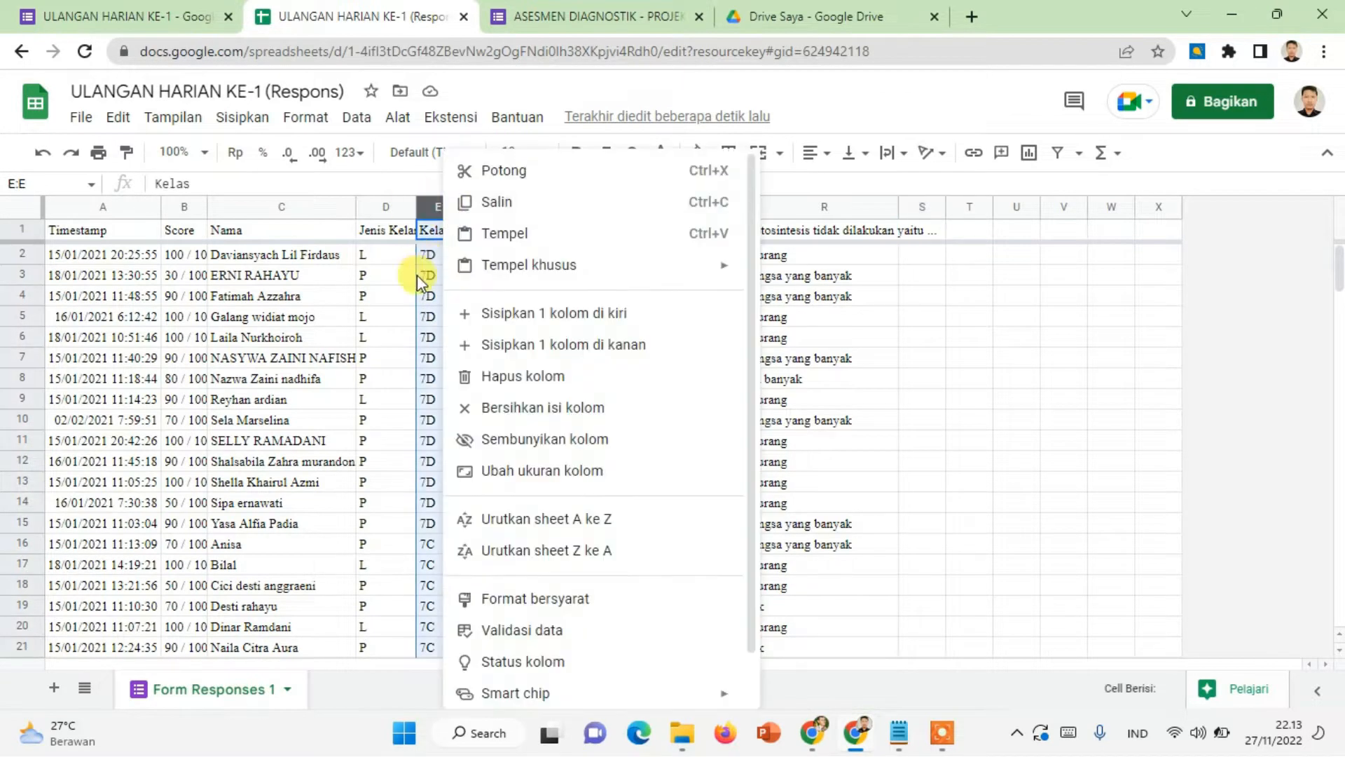
left_click(390, 268)
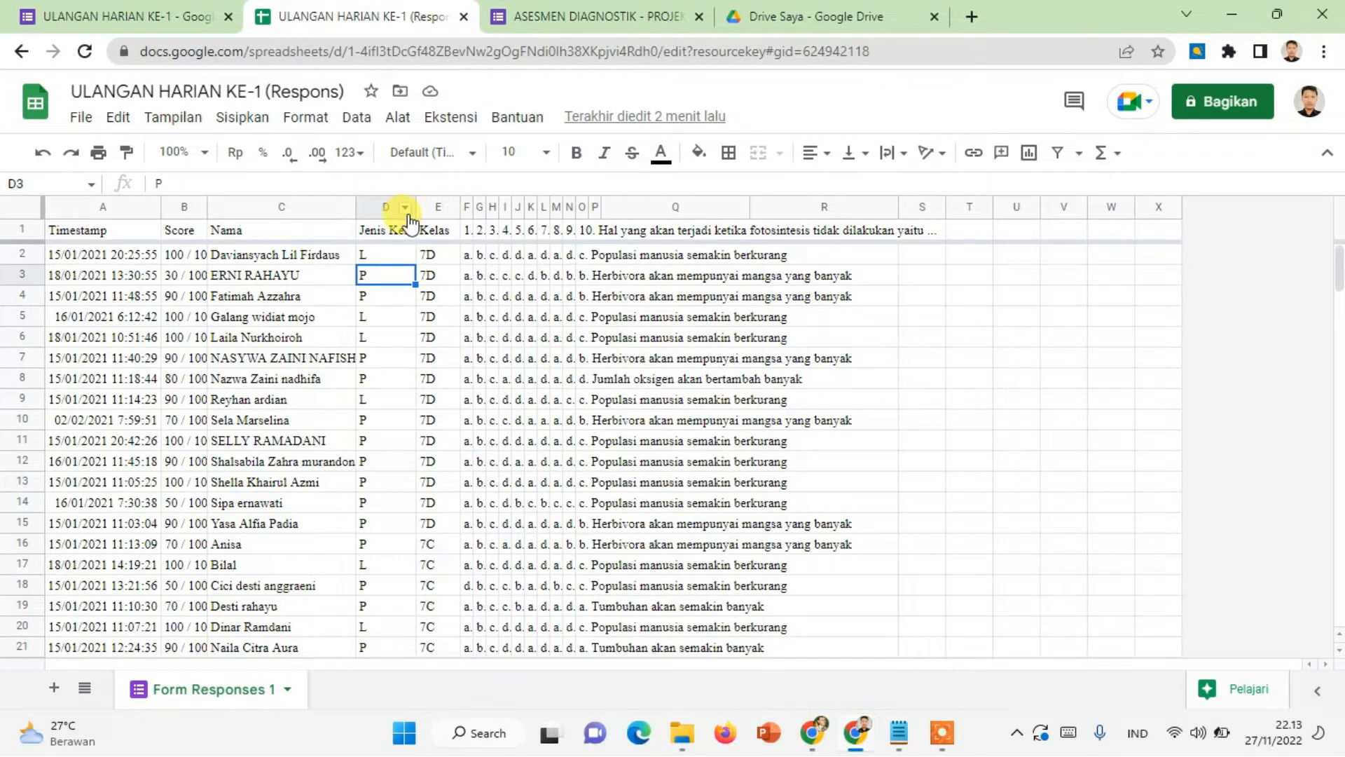
left_click(431, 207)
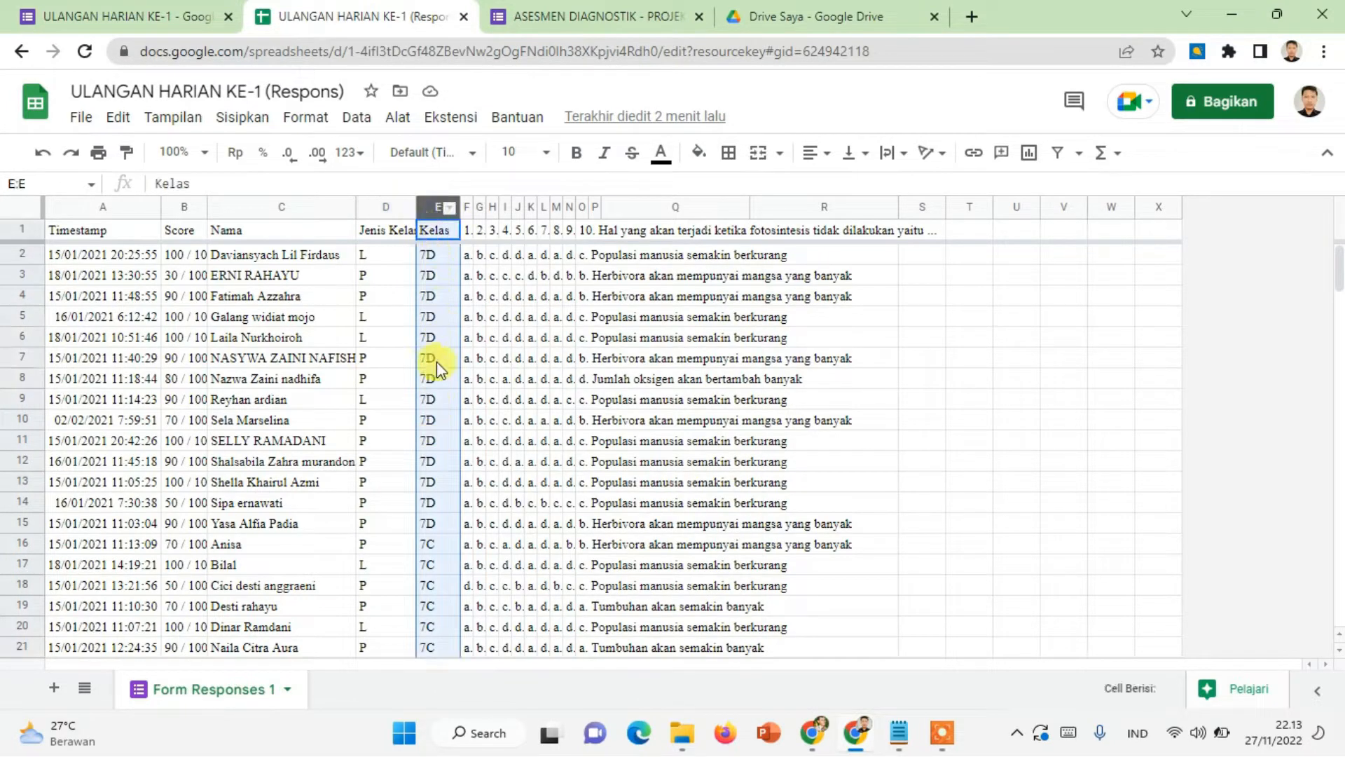
left_click(429, 337)
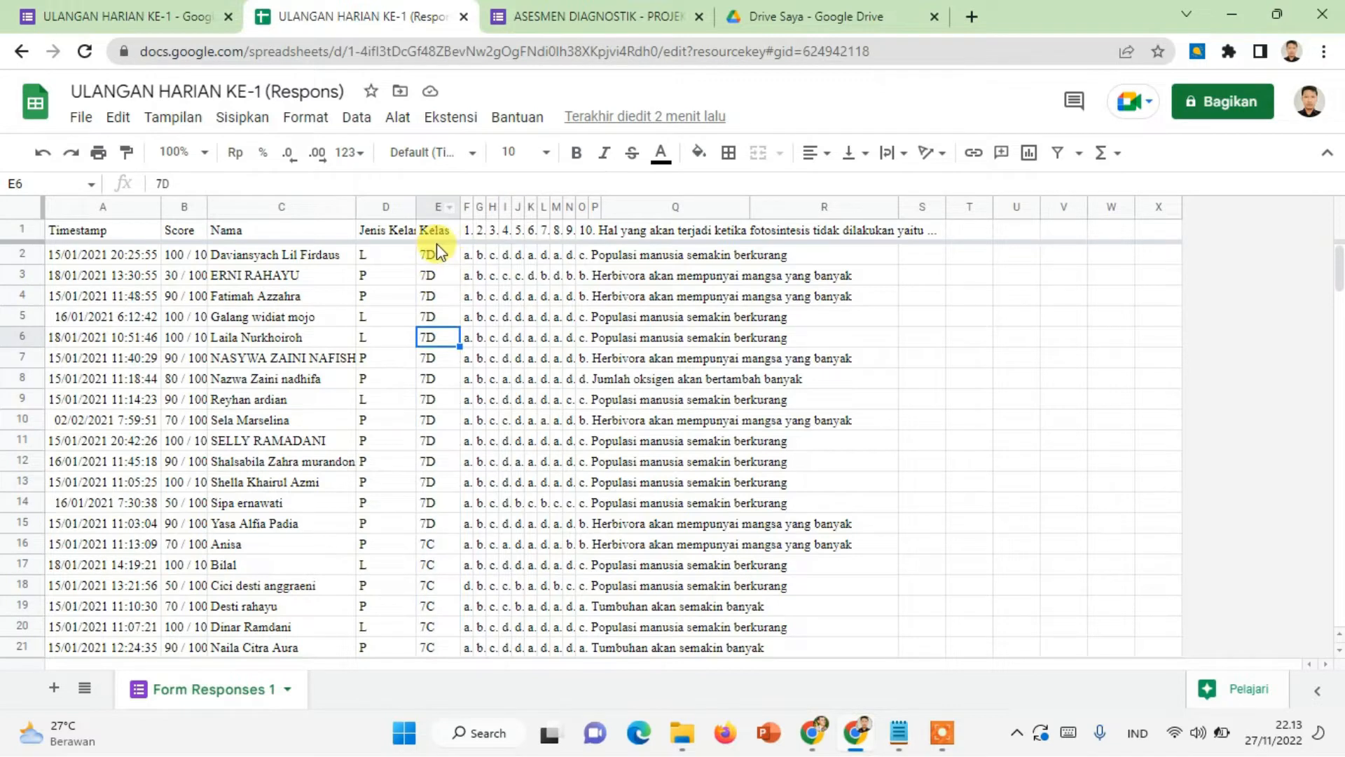
- Sort the whole sheet A to Z by the Kelas column
right_click(449, 208)
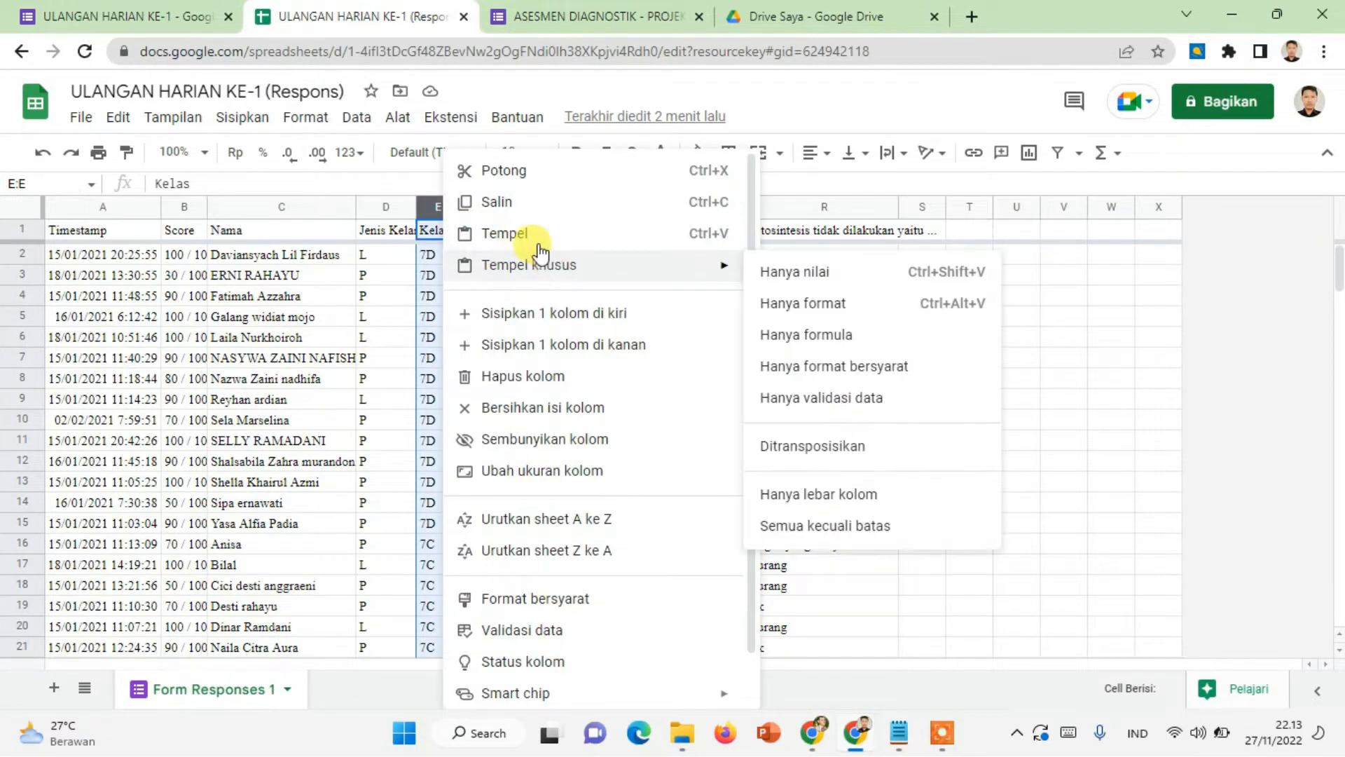
left_click(436, 206)
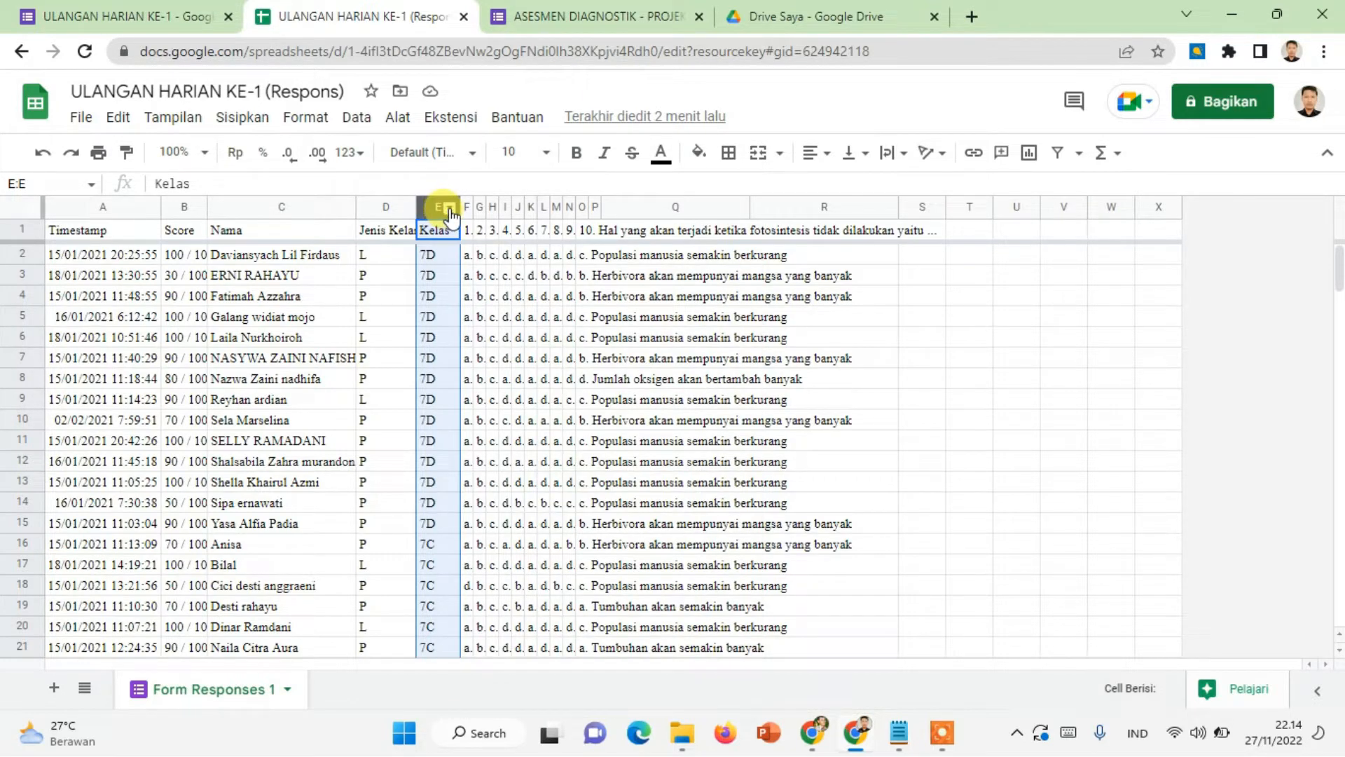
left_click(449, 208)
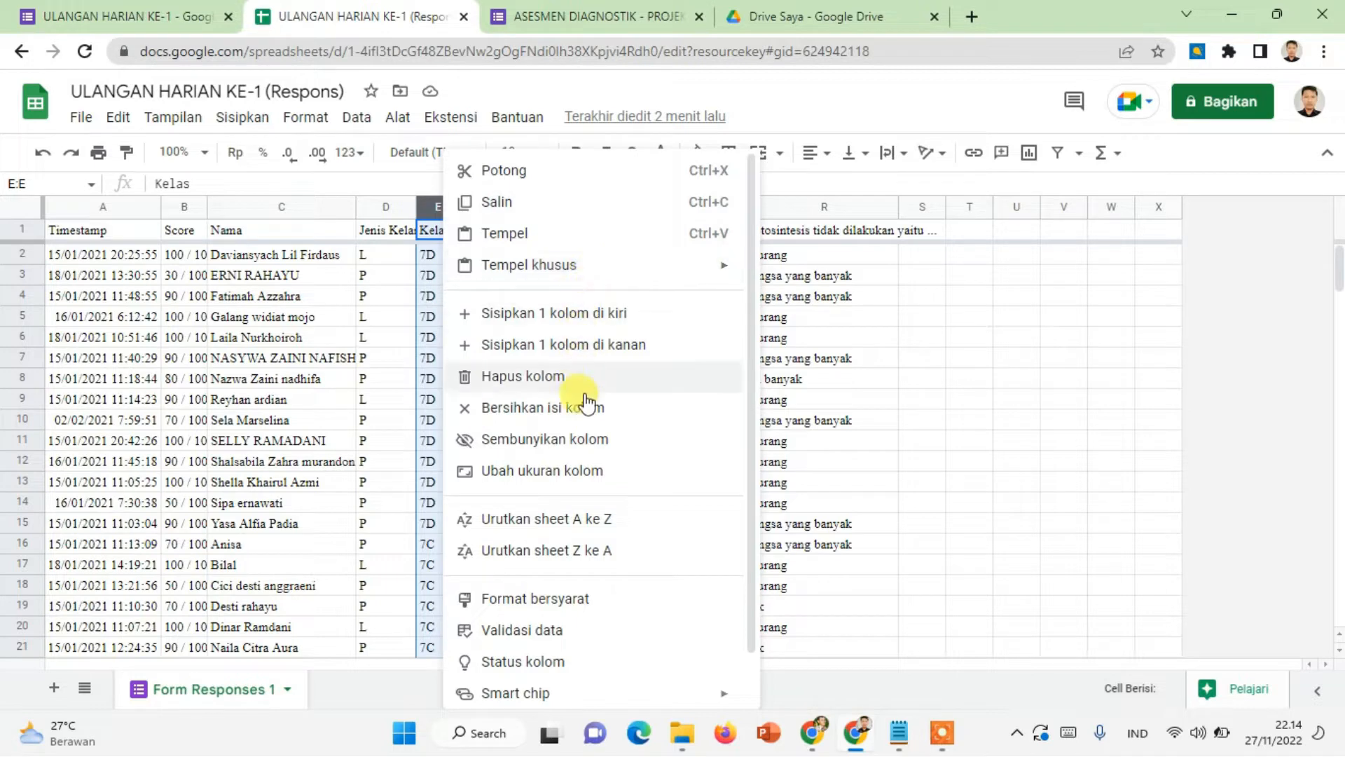
left_click(616, 524)
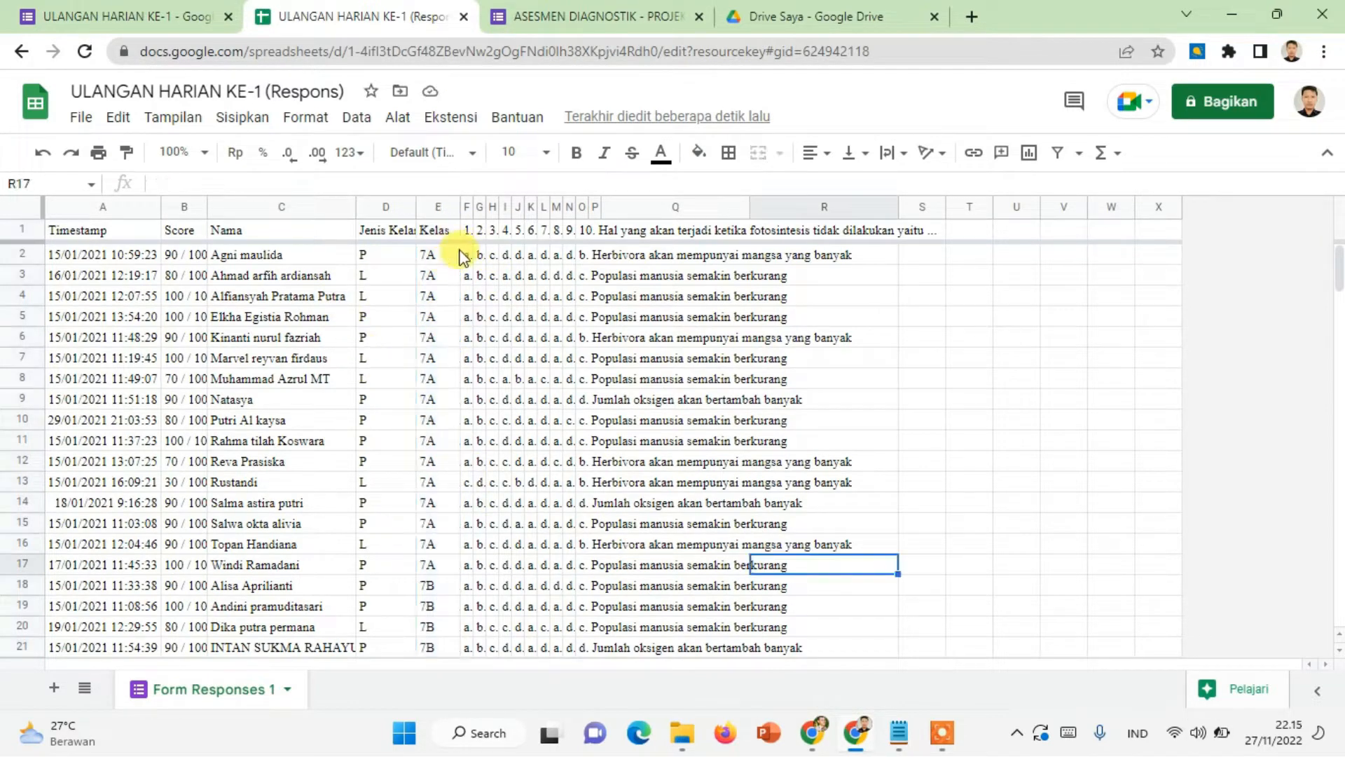
- Enter =arrayformula(left(F:F;1)) in cell T1 to extract the first character of every entry in column F
left_click(465, 257)
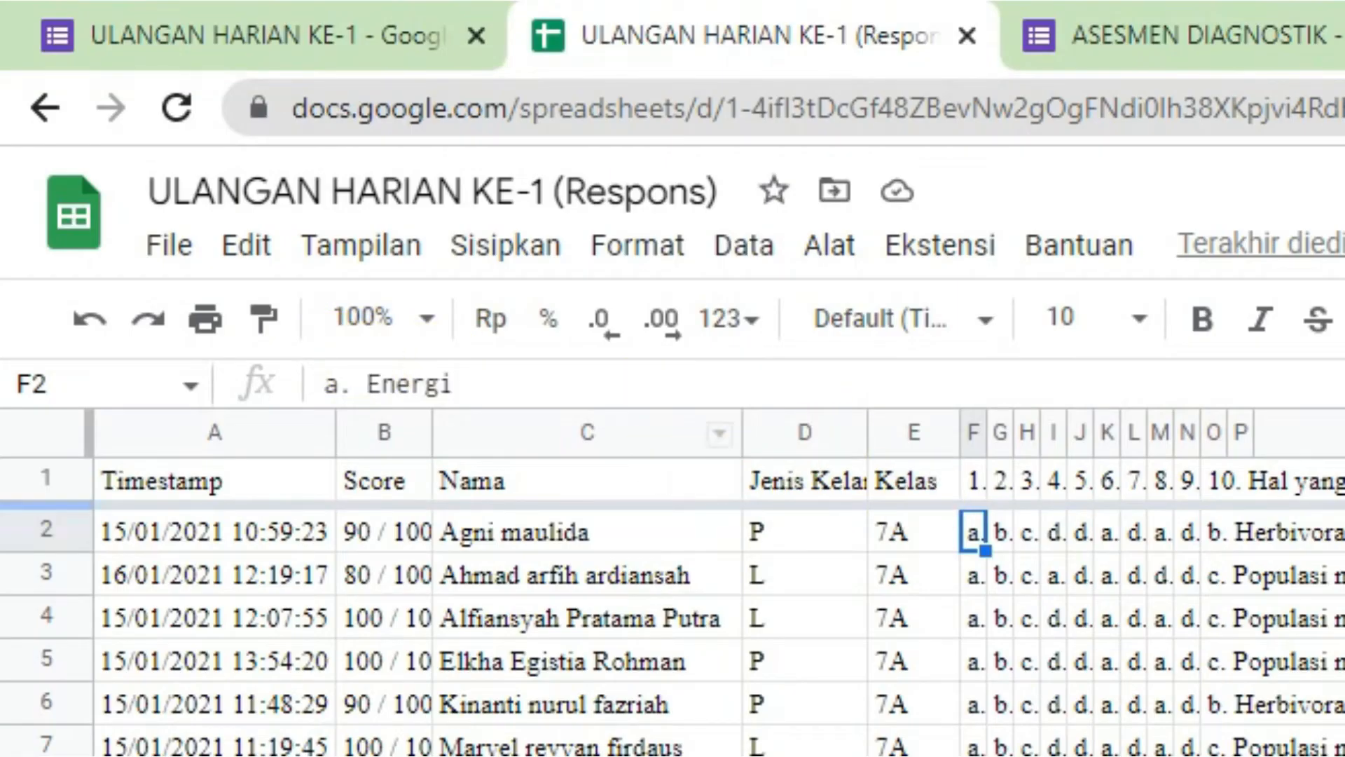
left_click(970, 230)
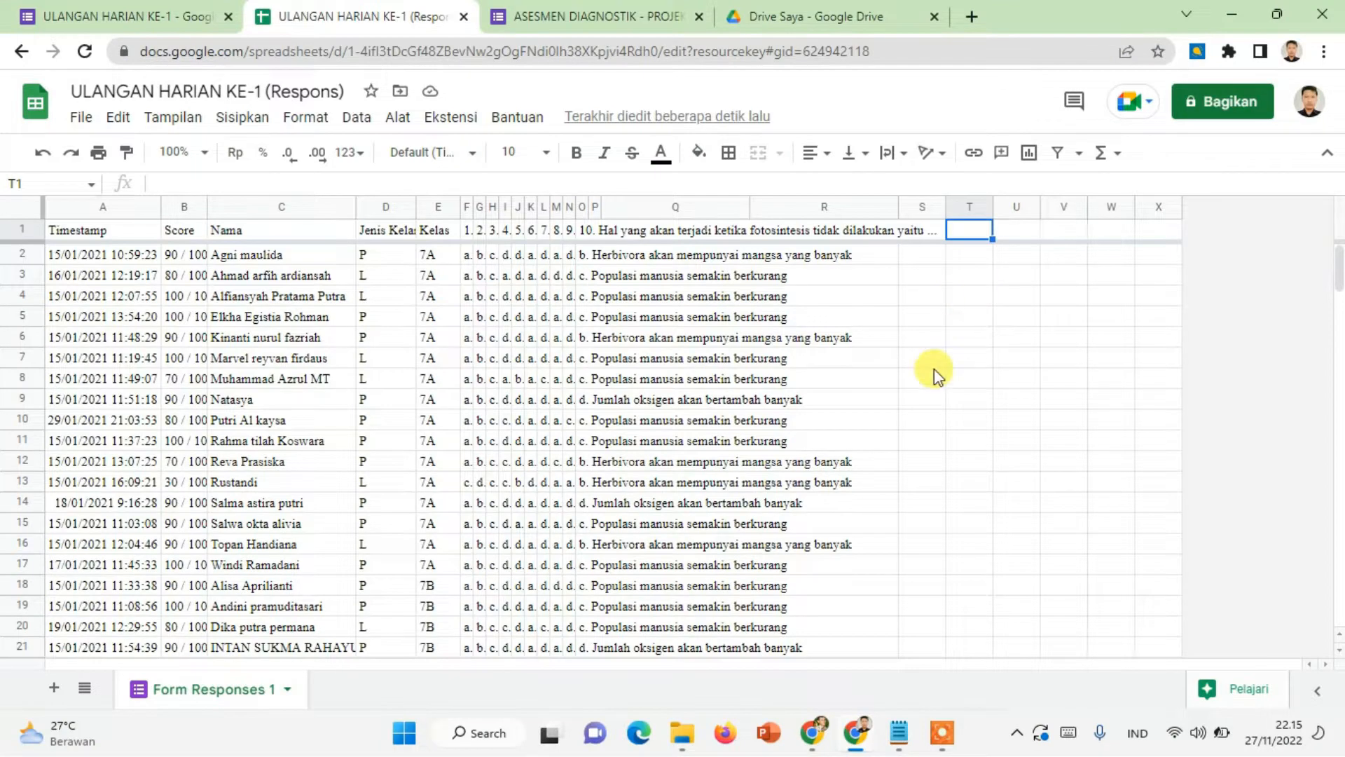
left_click(467, 255)
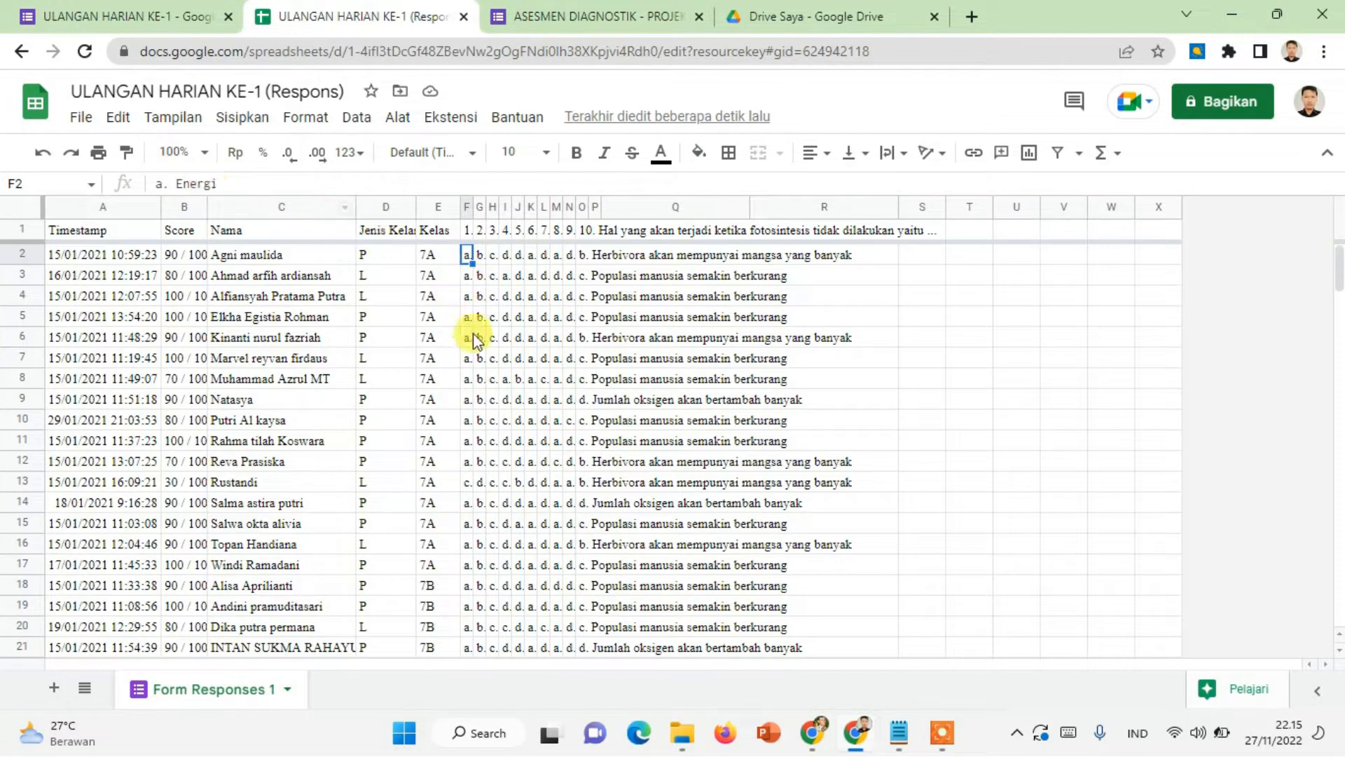
left_click(975, 235)
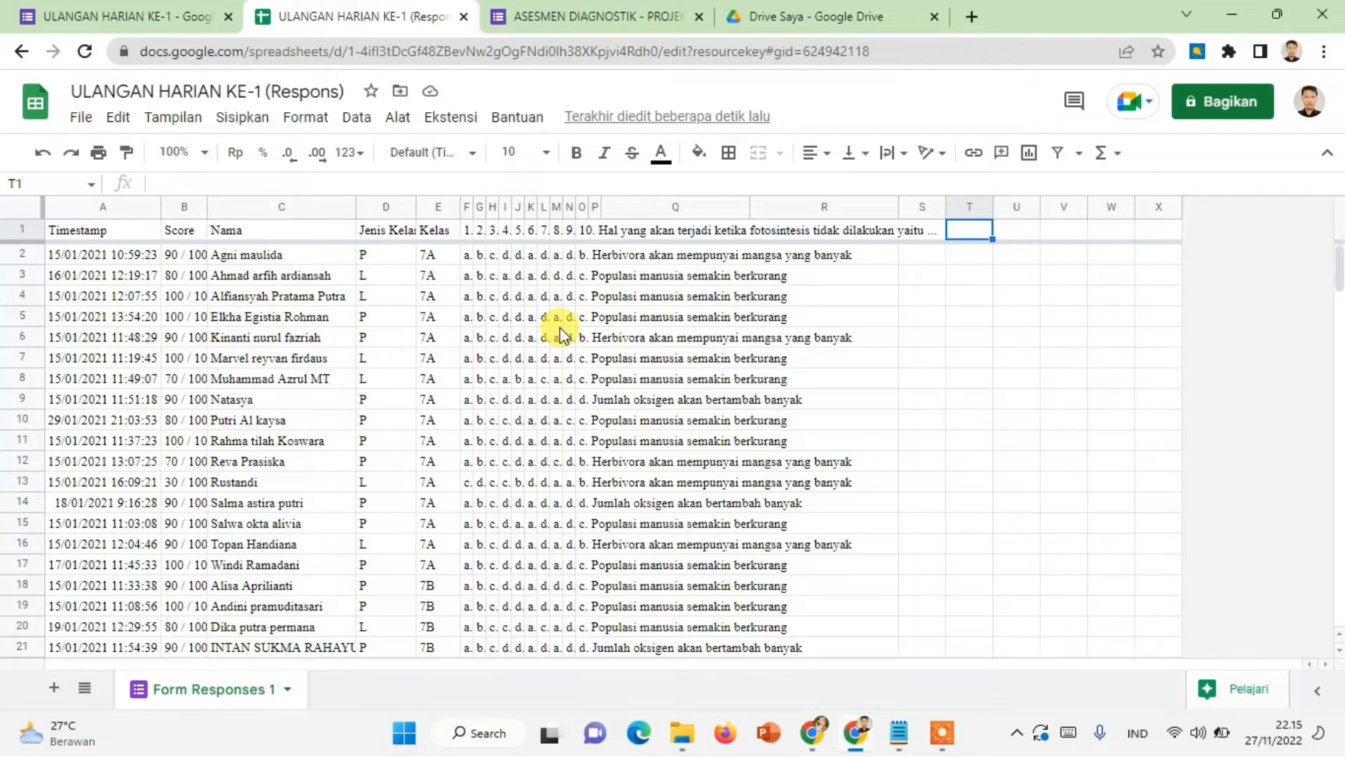
type("=arra")
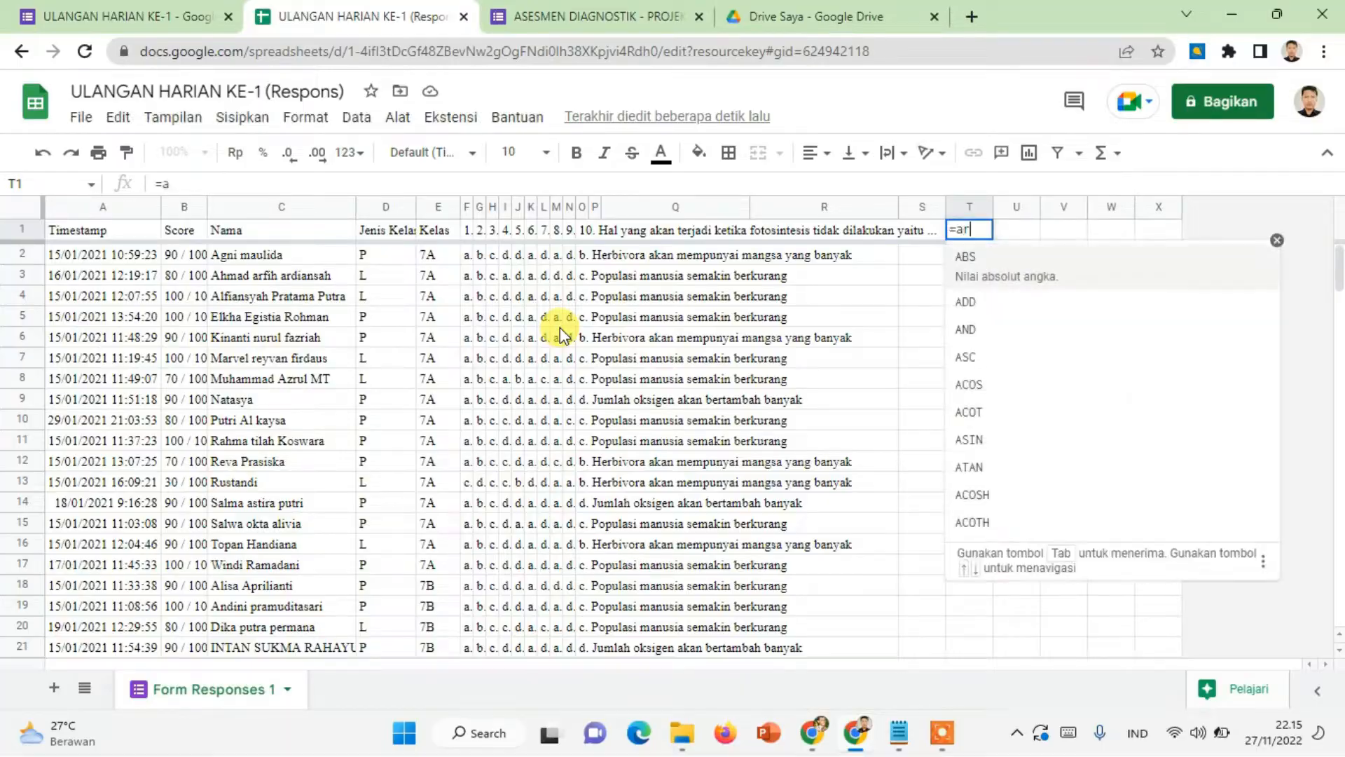
type("y")
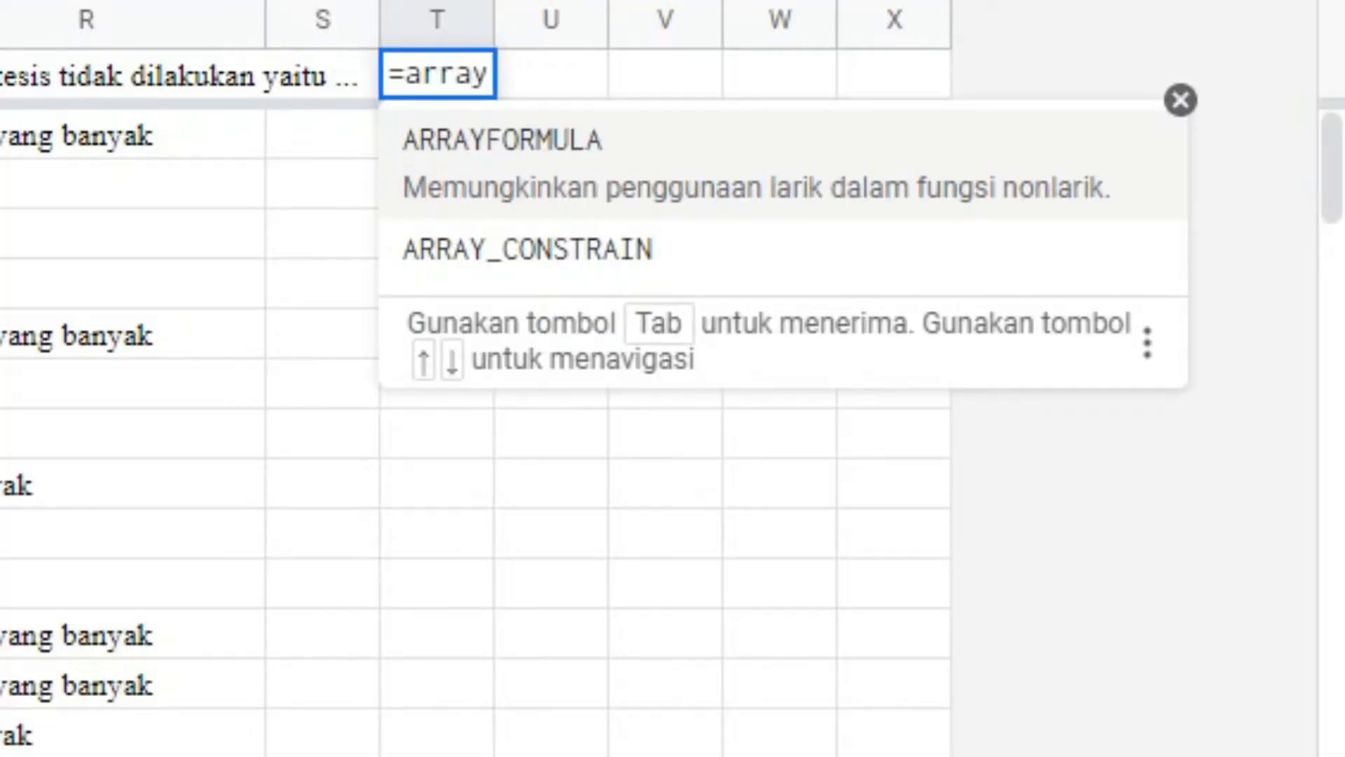
type("formul")
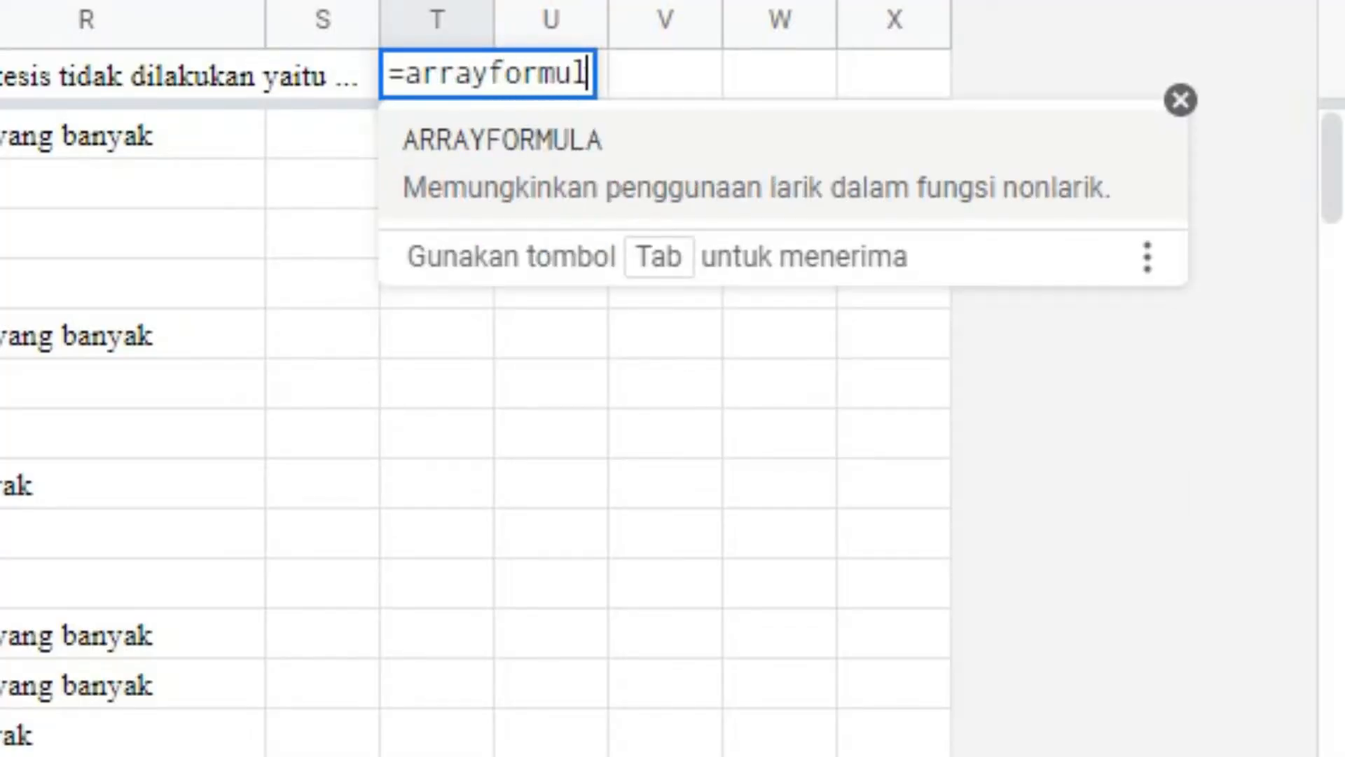
type("a(")
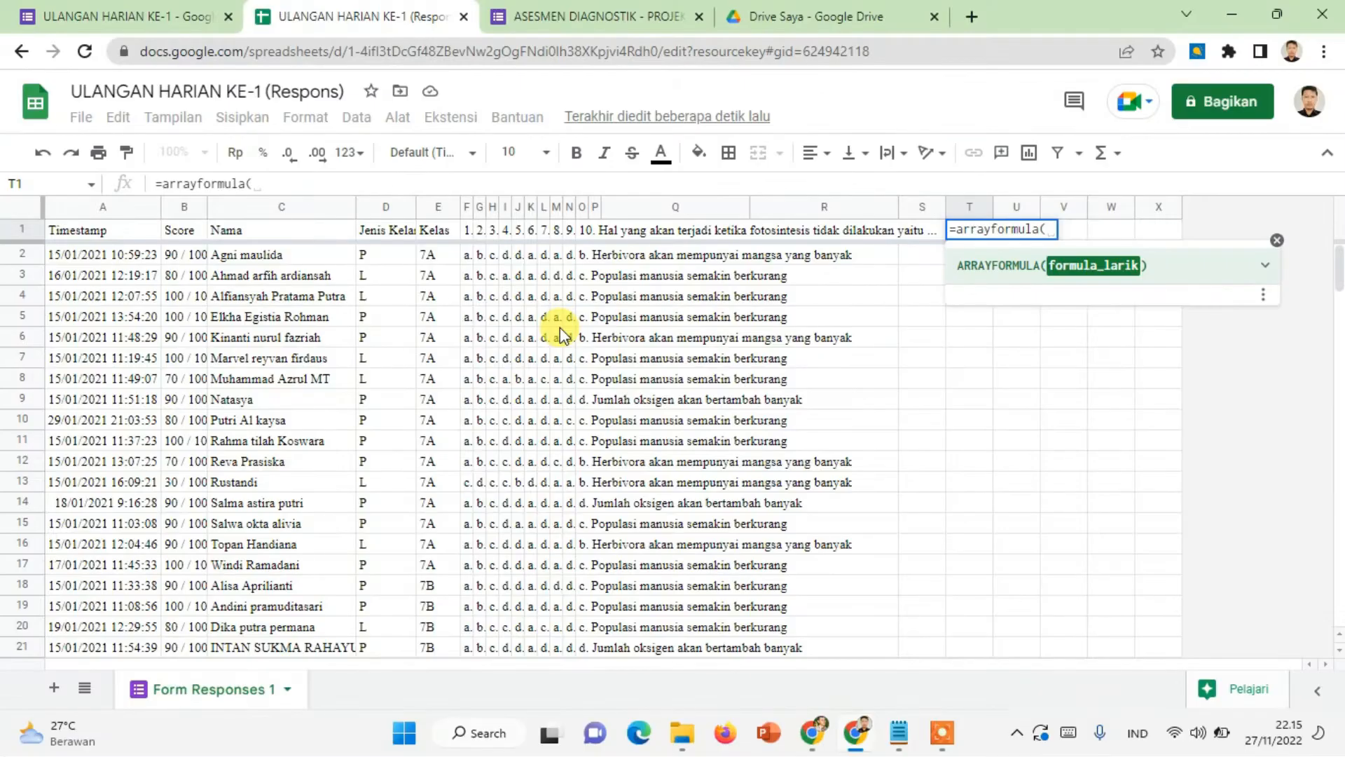
type("left")
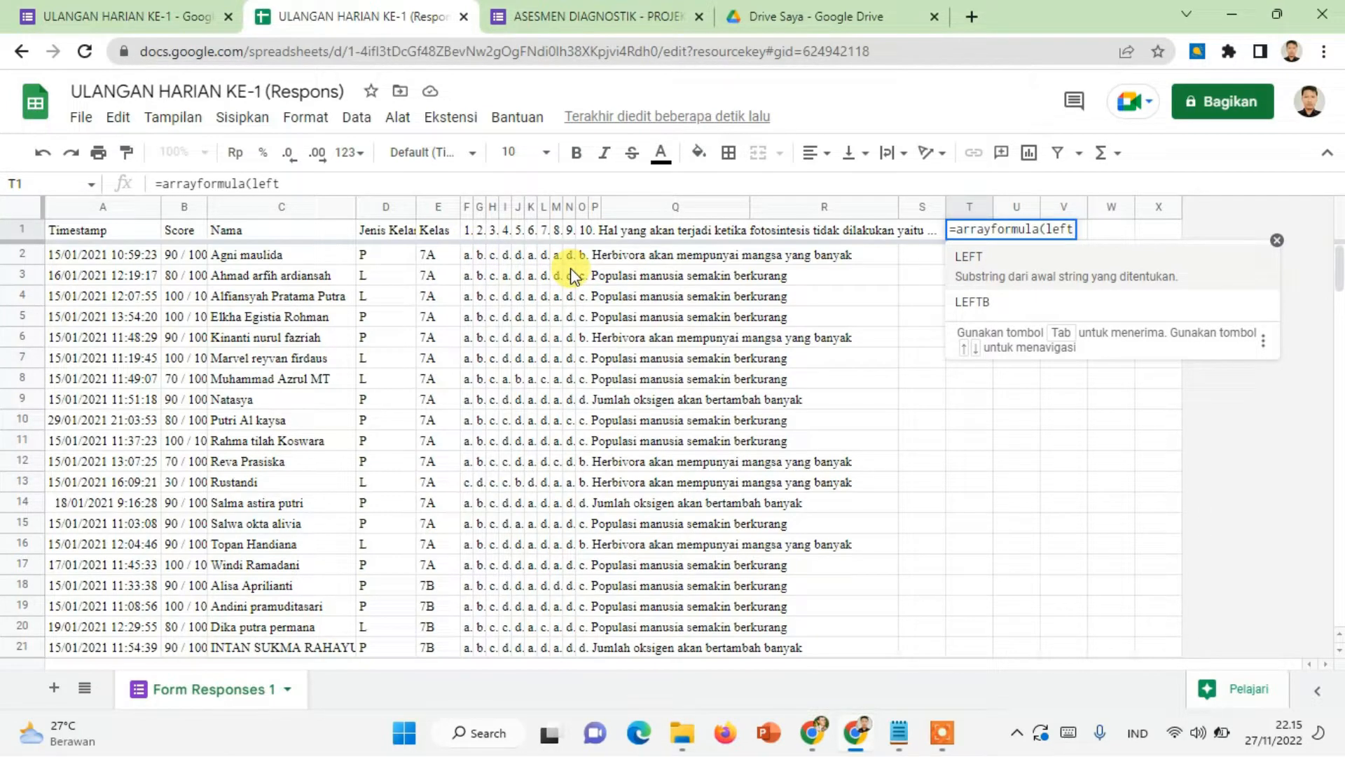
type("(")
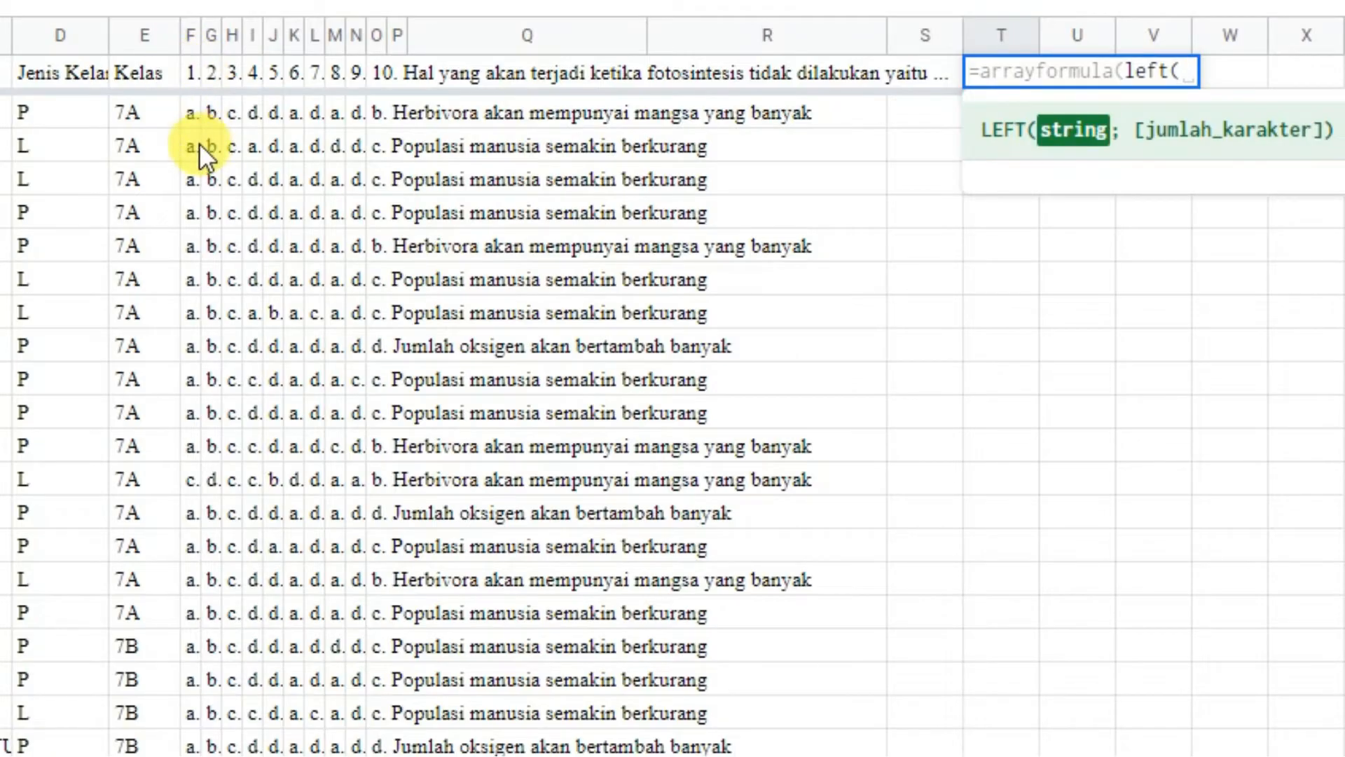
type("F:")
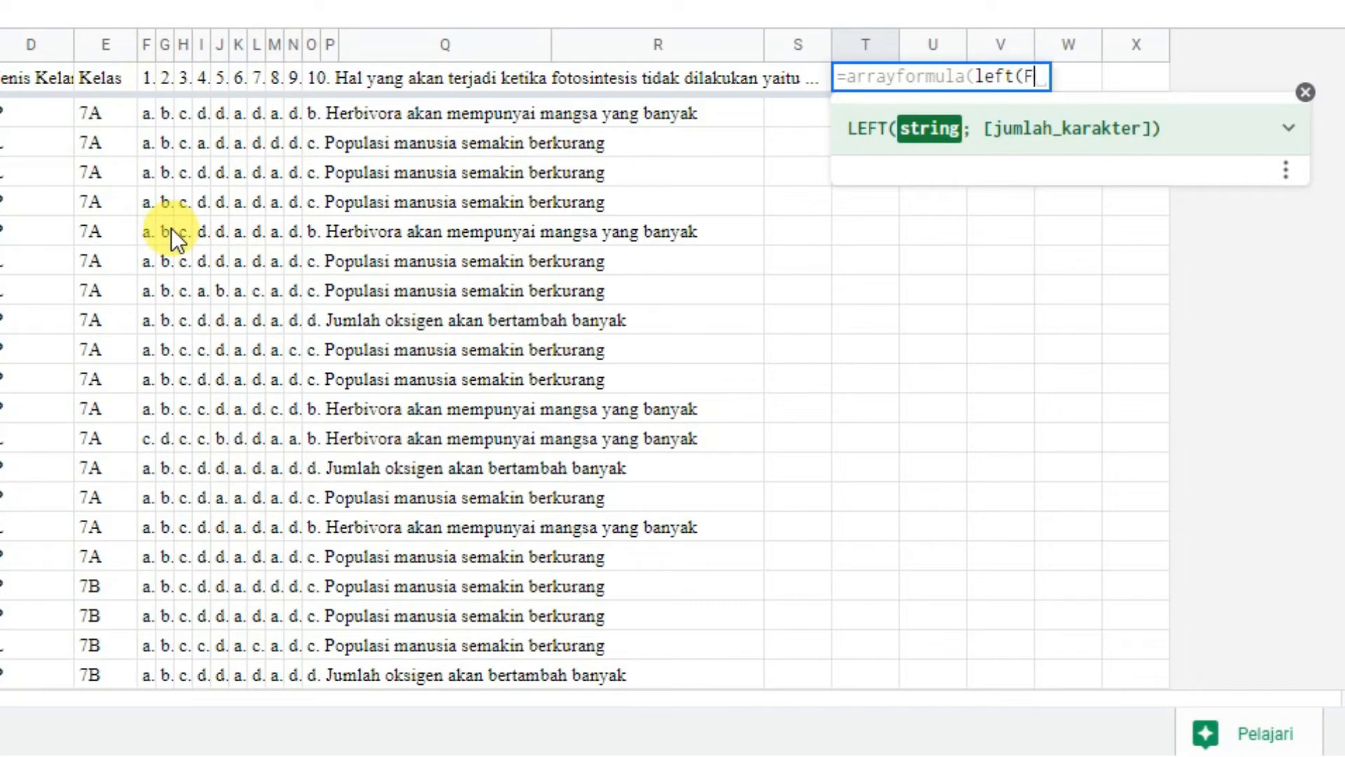
type("F")
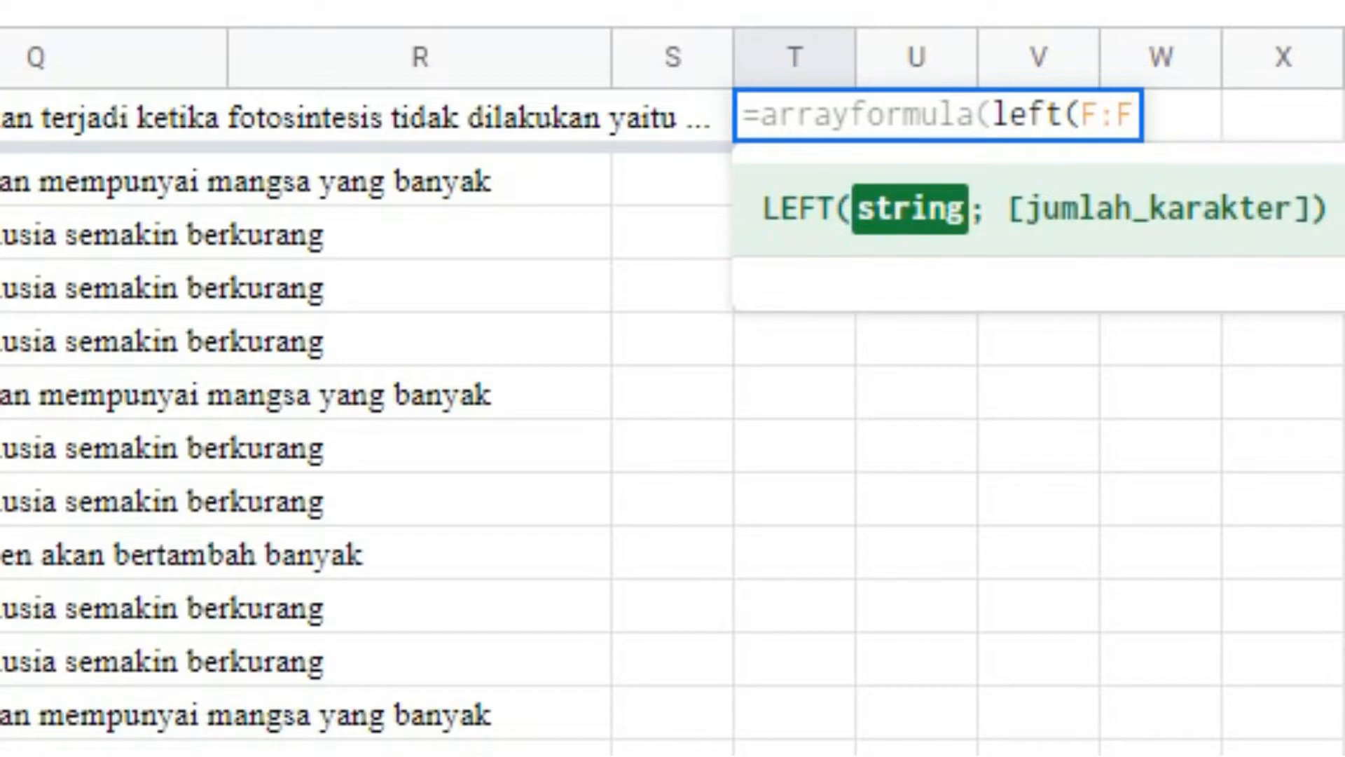
type(";1")
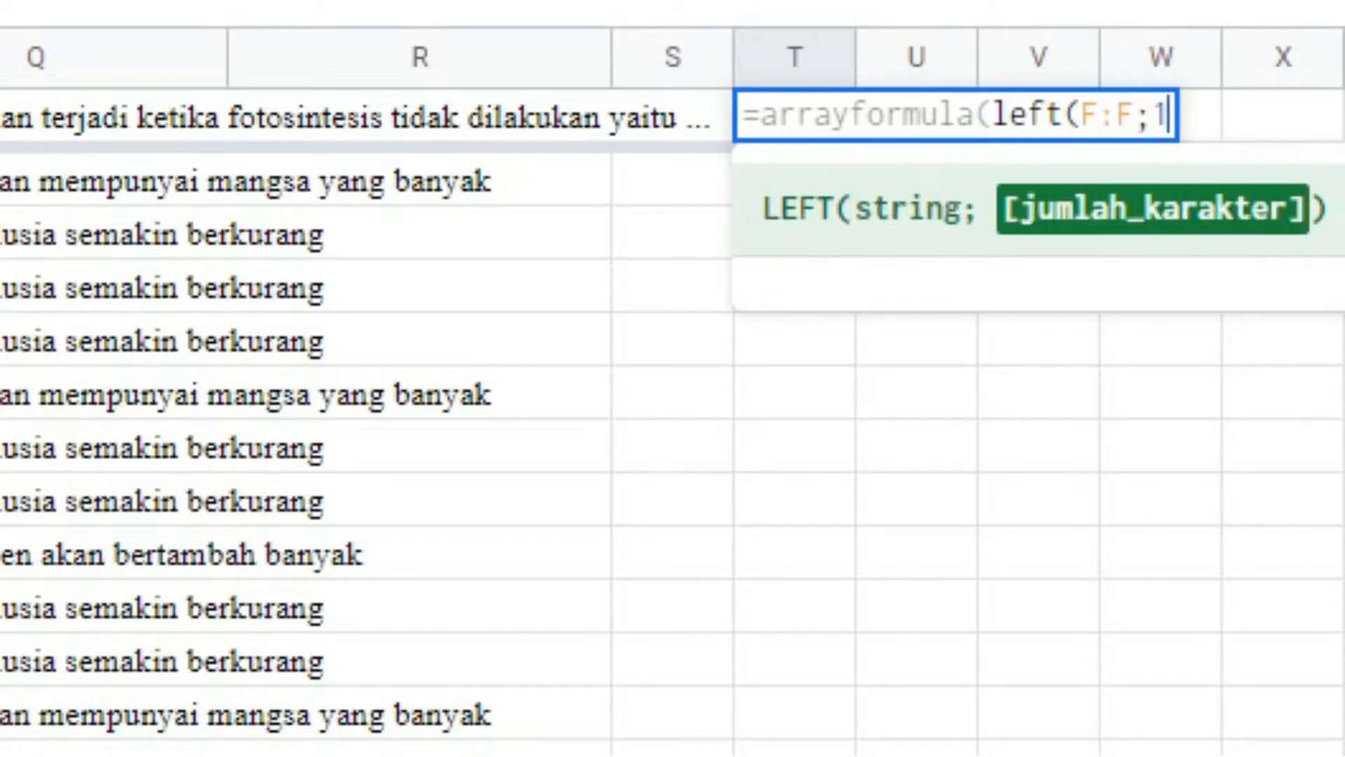
type(")")
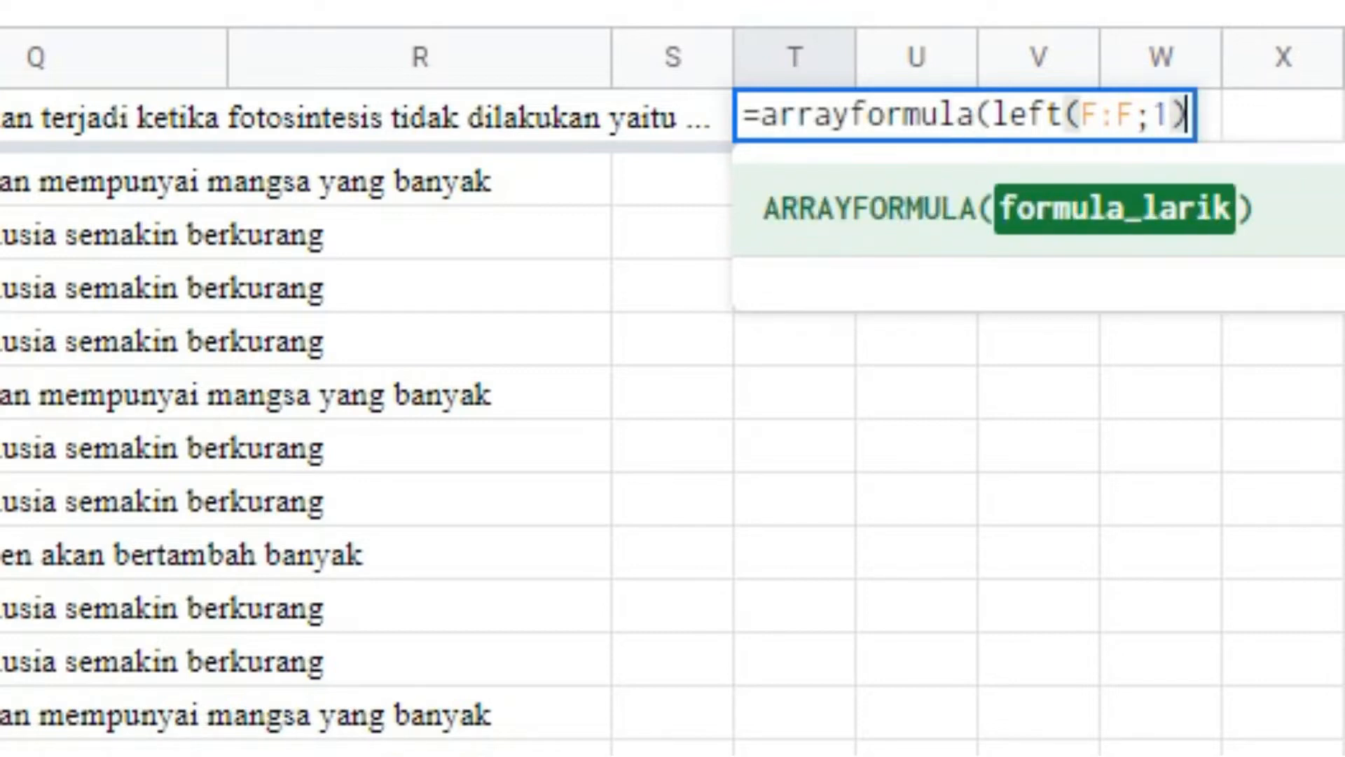
type(")")
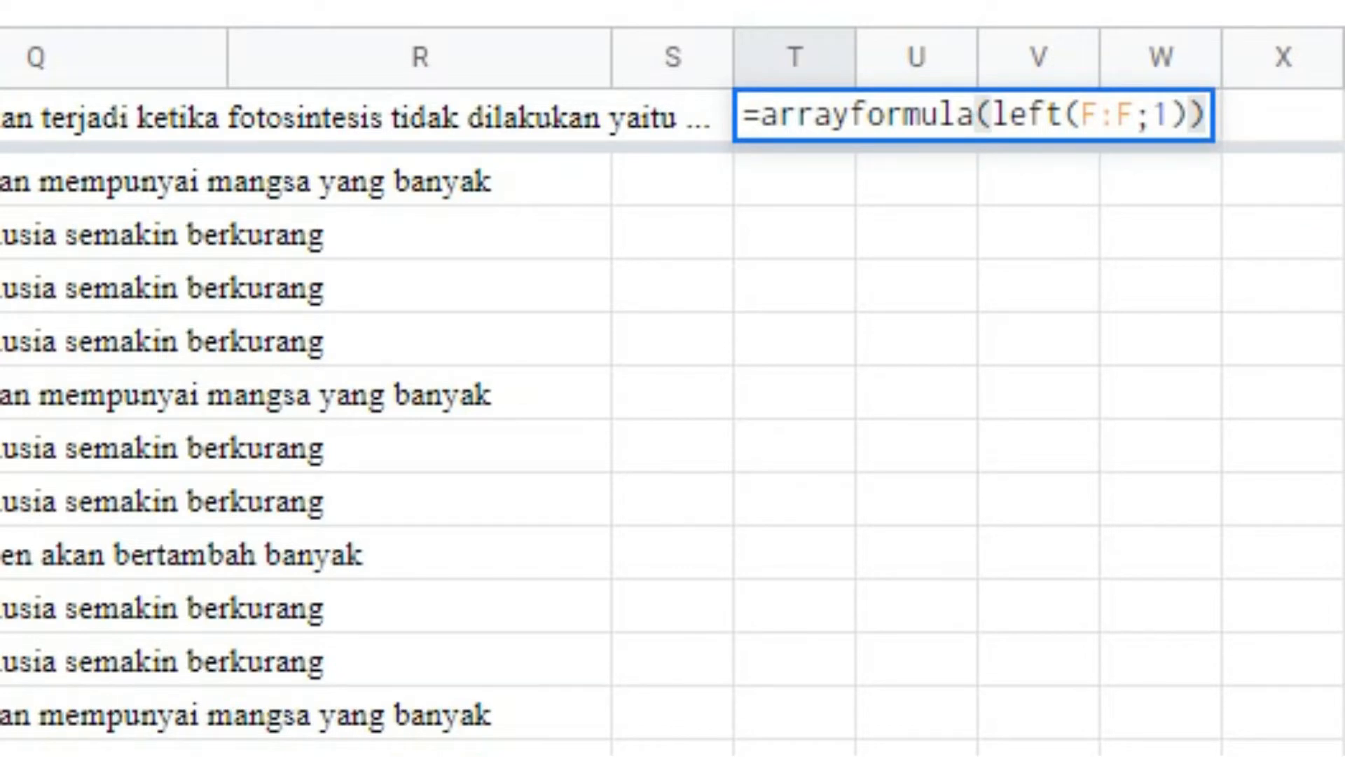
key("Return")
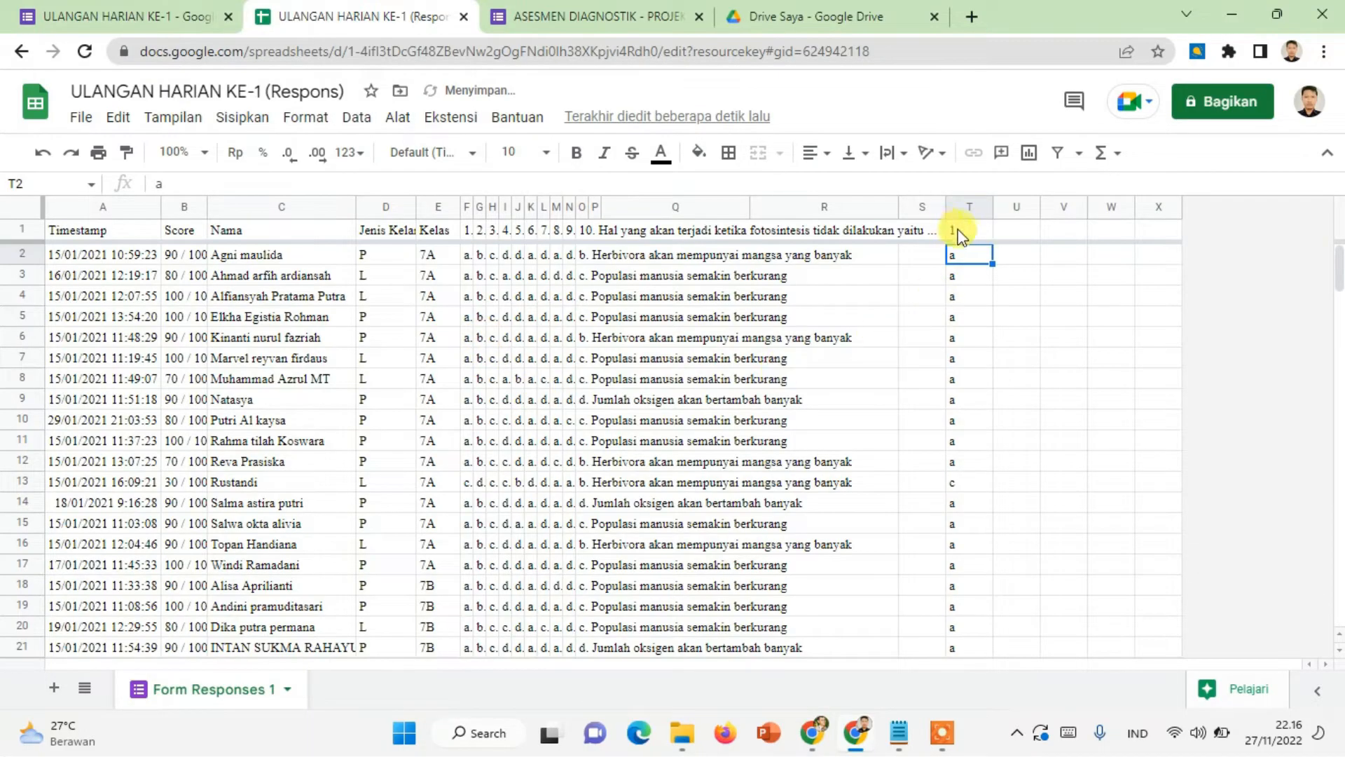
- Check the extracted letters in column T against the answers down the sheet, and copy the full formula text from cell T1
scroll(948, 561, "down", 2)
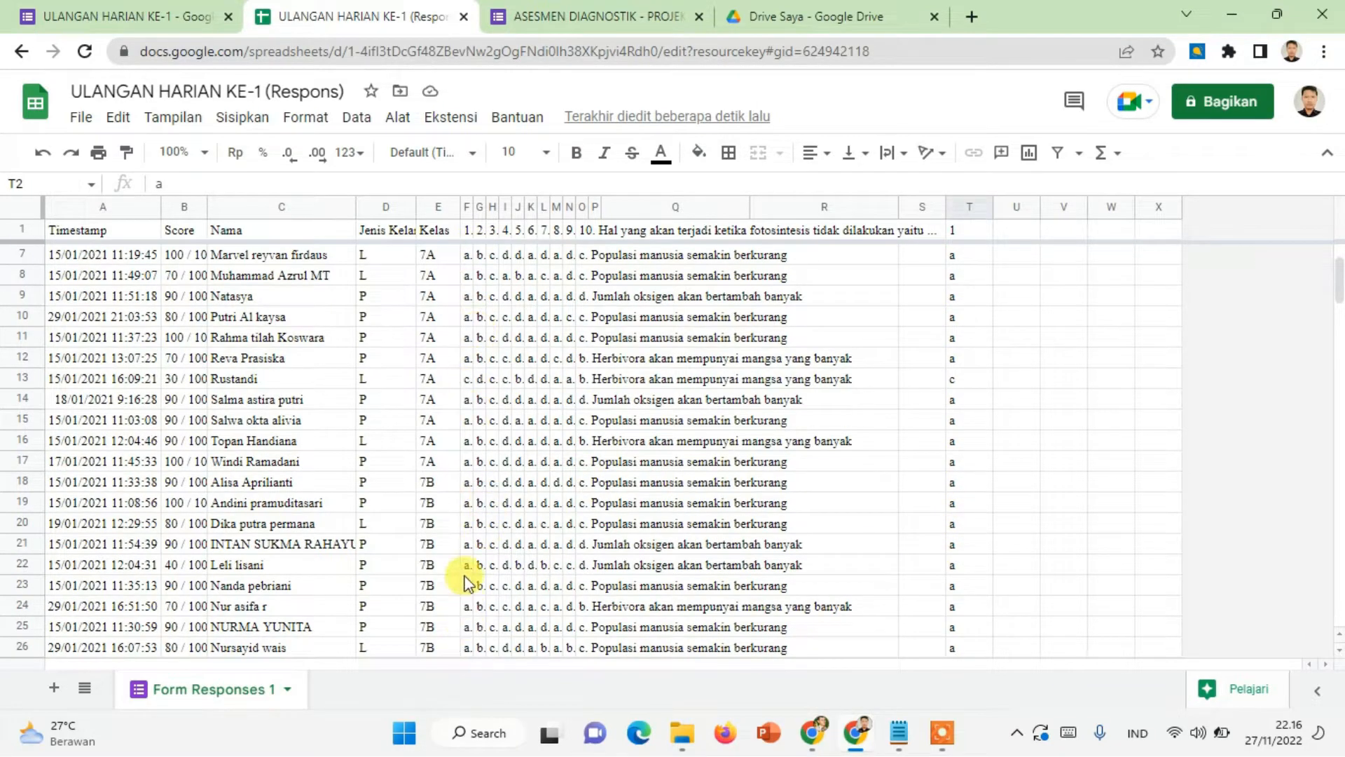
scroll(464, 581, "down", 6)
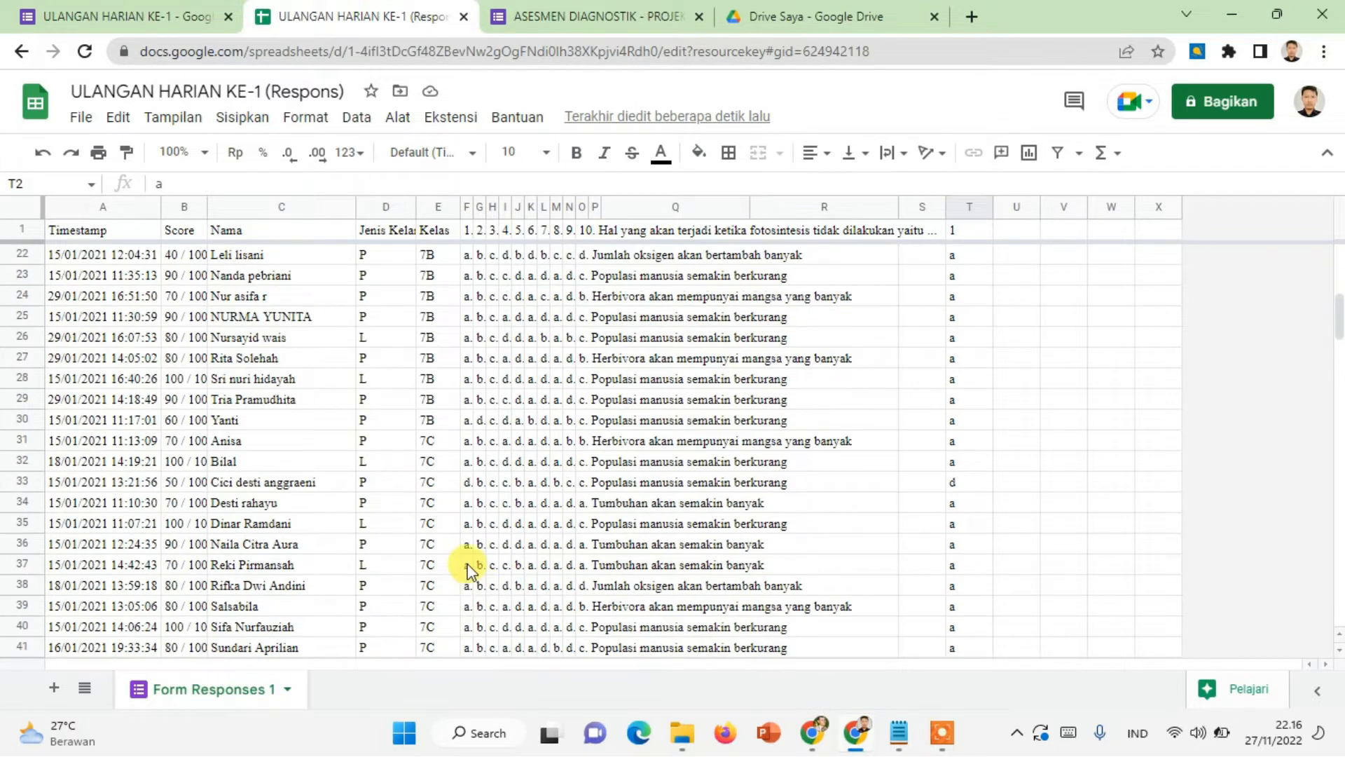
scroll(892, 538, "down", 3)
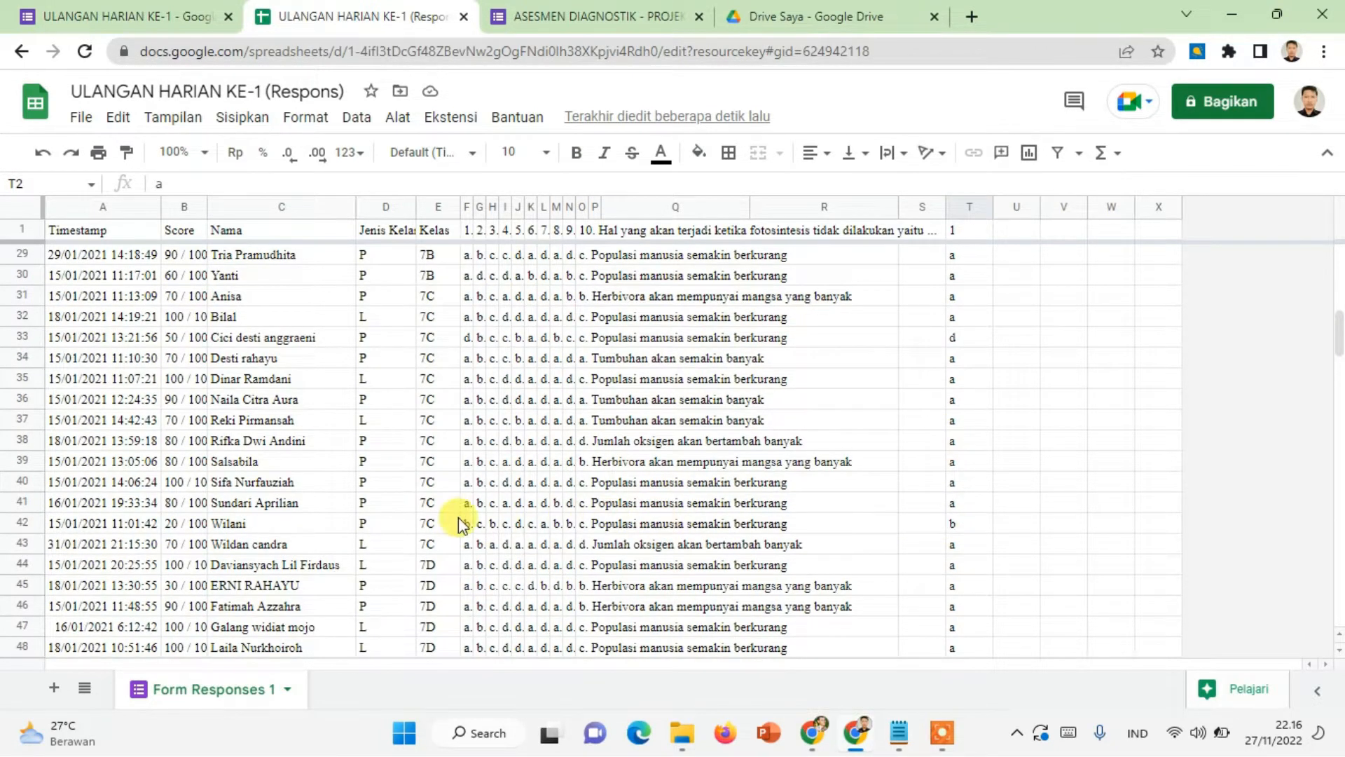
scroll(995, 490, "up", 10)
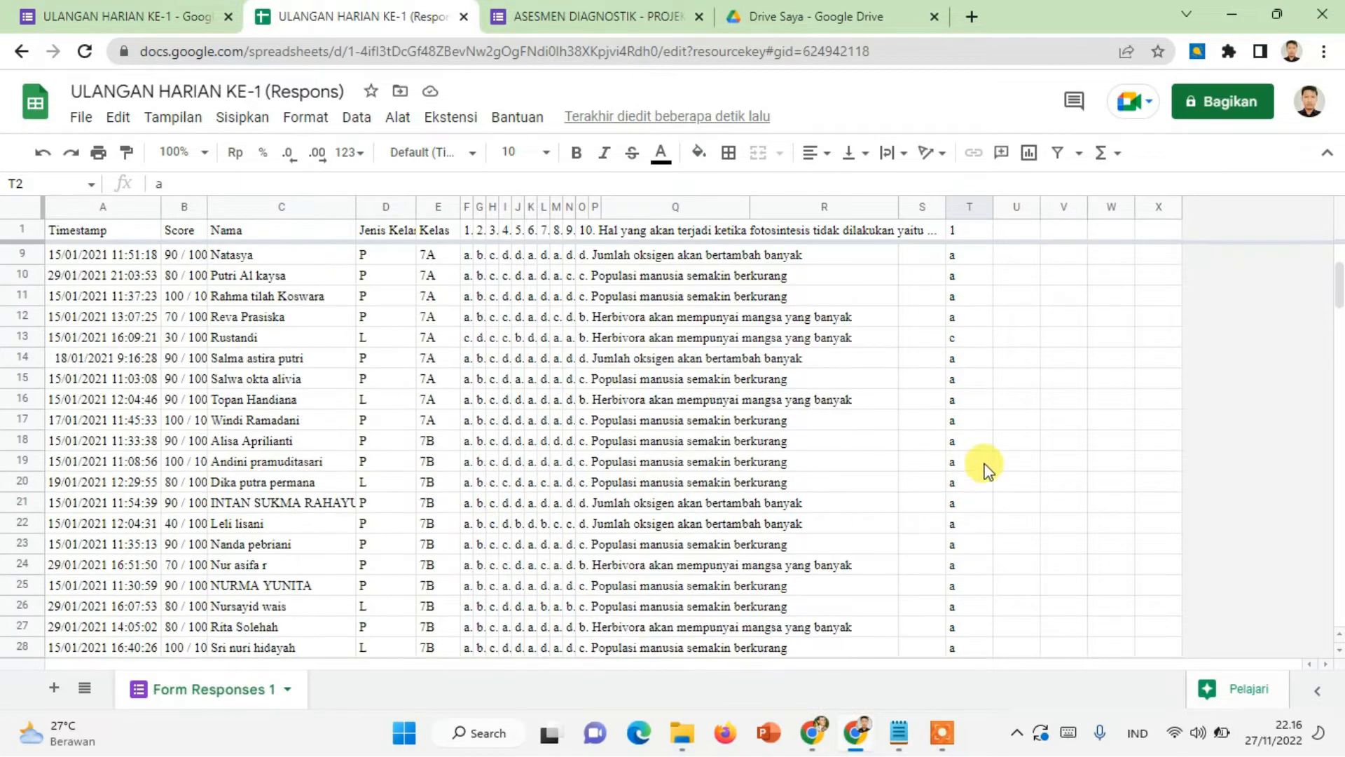
left_click(970, 229)
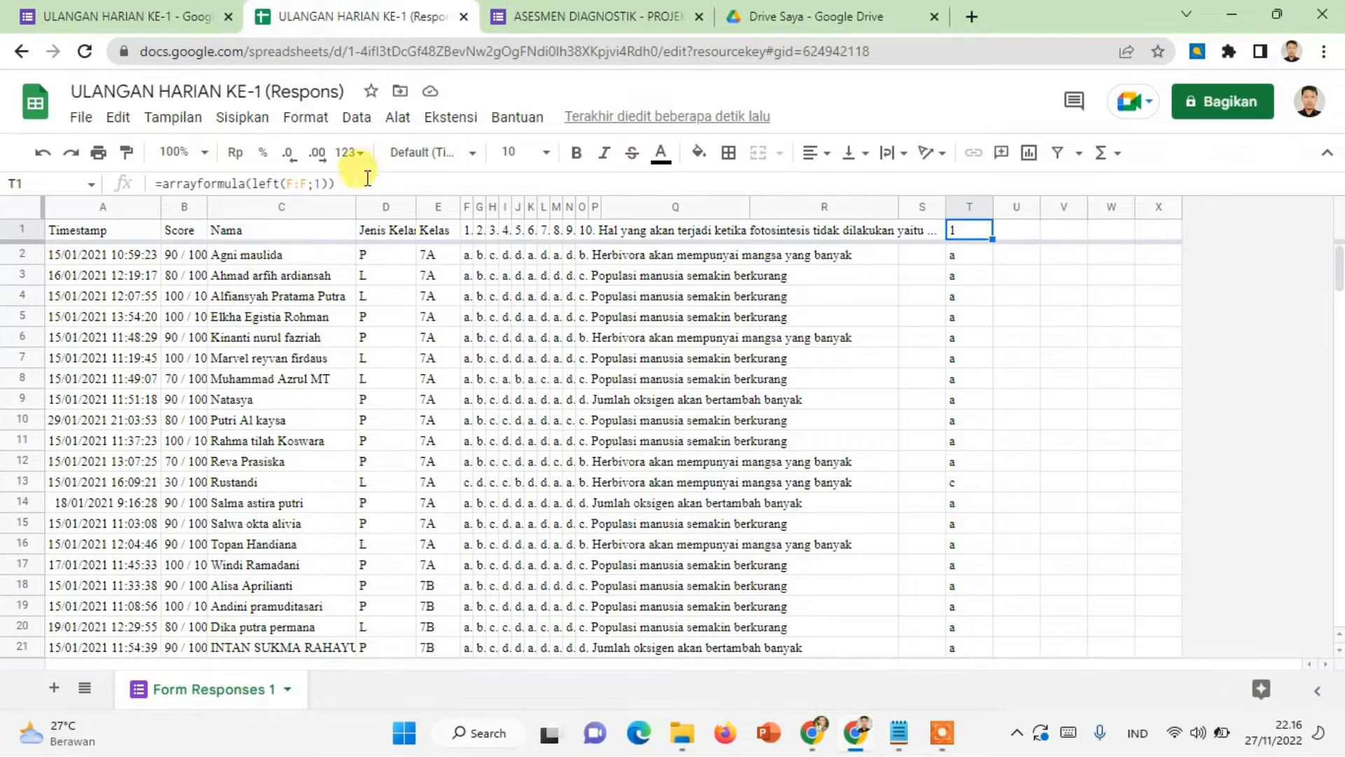
left_click_drag(367, 180, 144, 188)
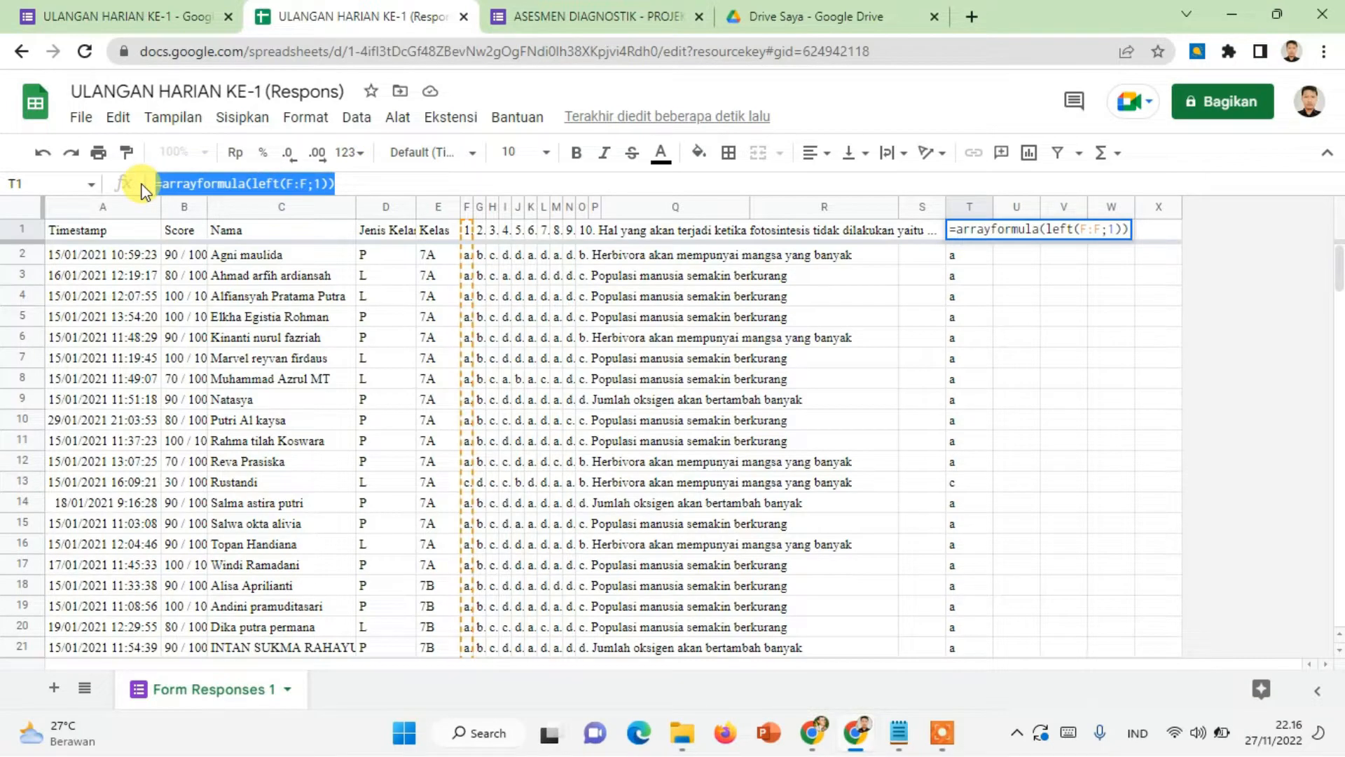
key("ctrl+c")
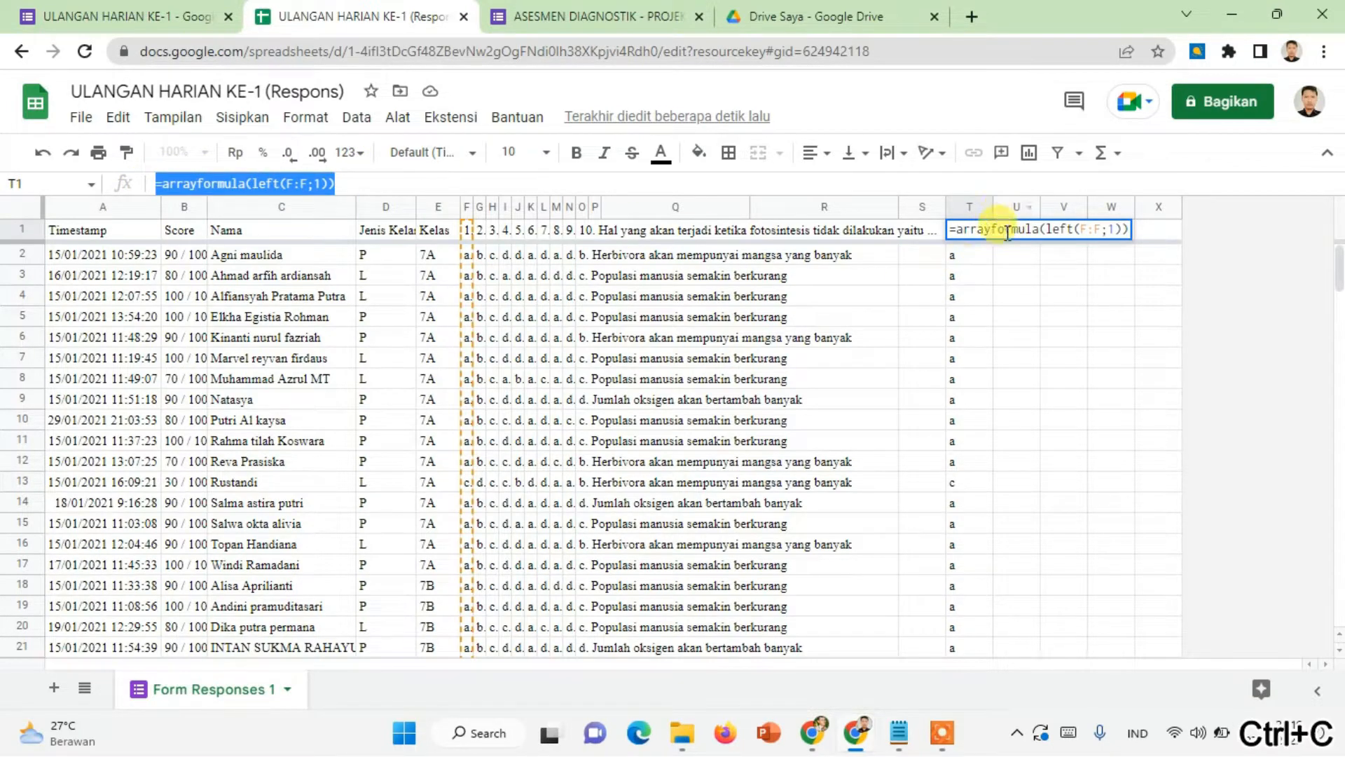
- Paste the formula into U1, change its range to G:G, and fill it across row 1 through X1
left_click(1010, 257)
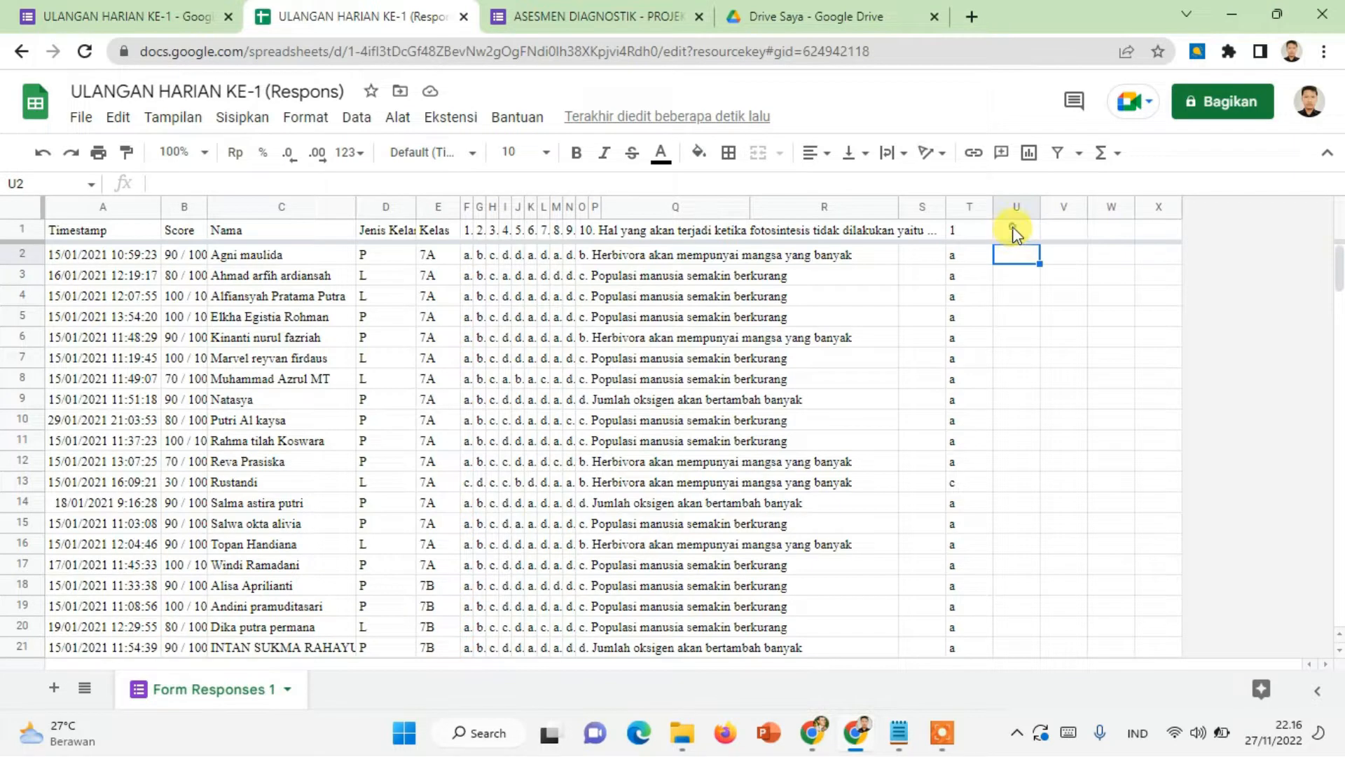
left_click(1016, 228)
left_click(332, 180)
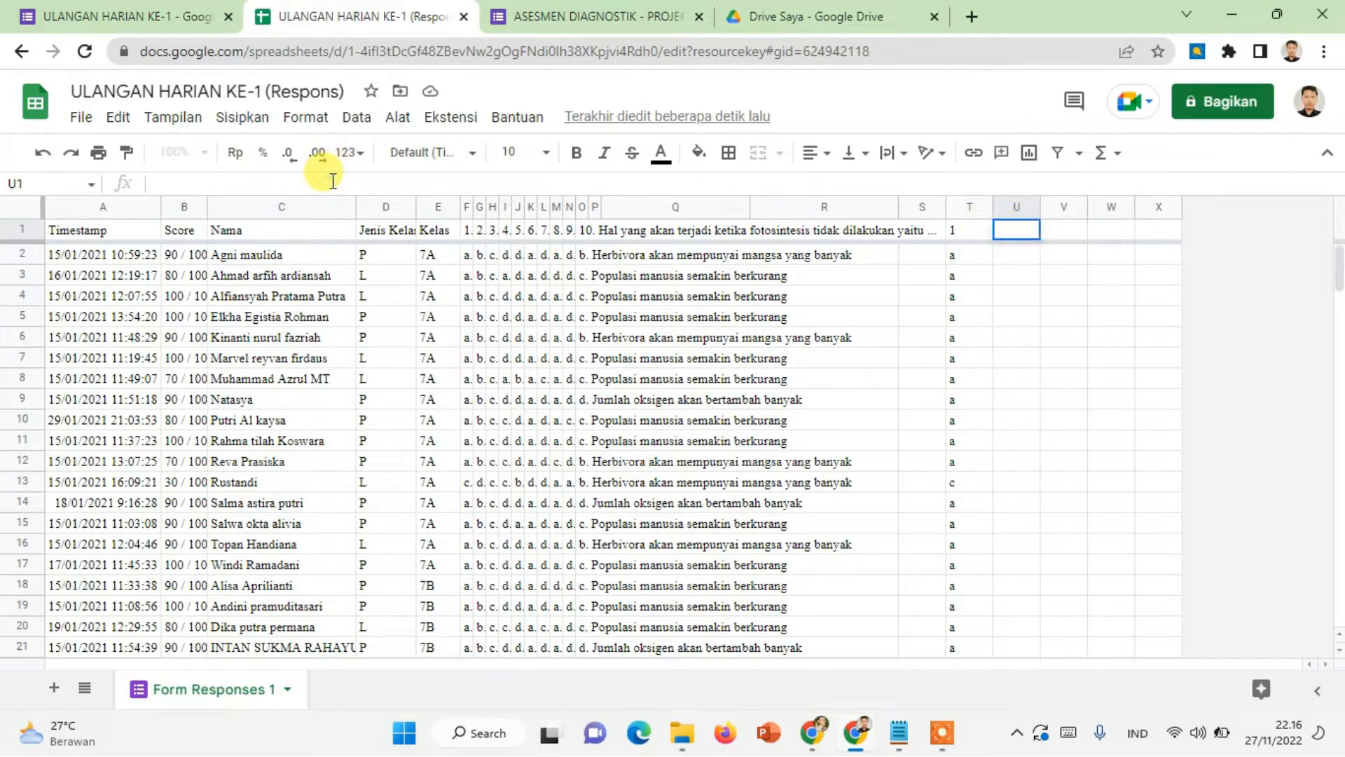
key("ctrl+v")
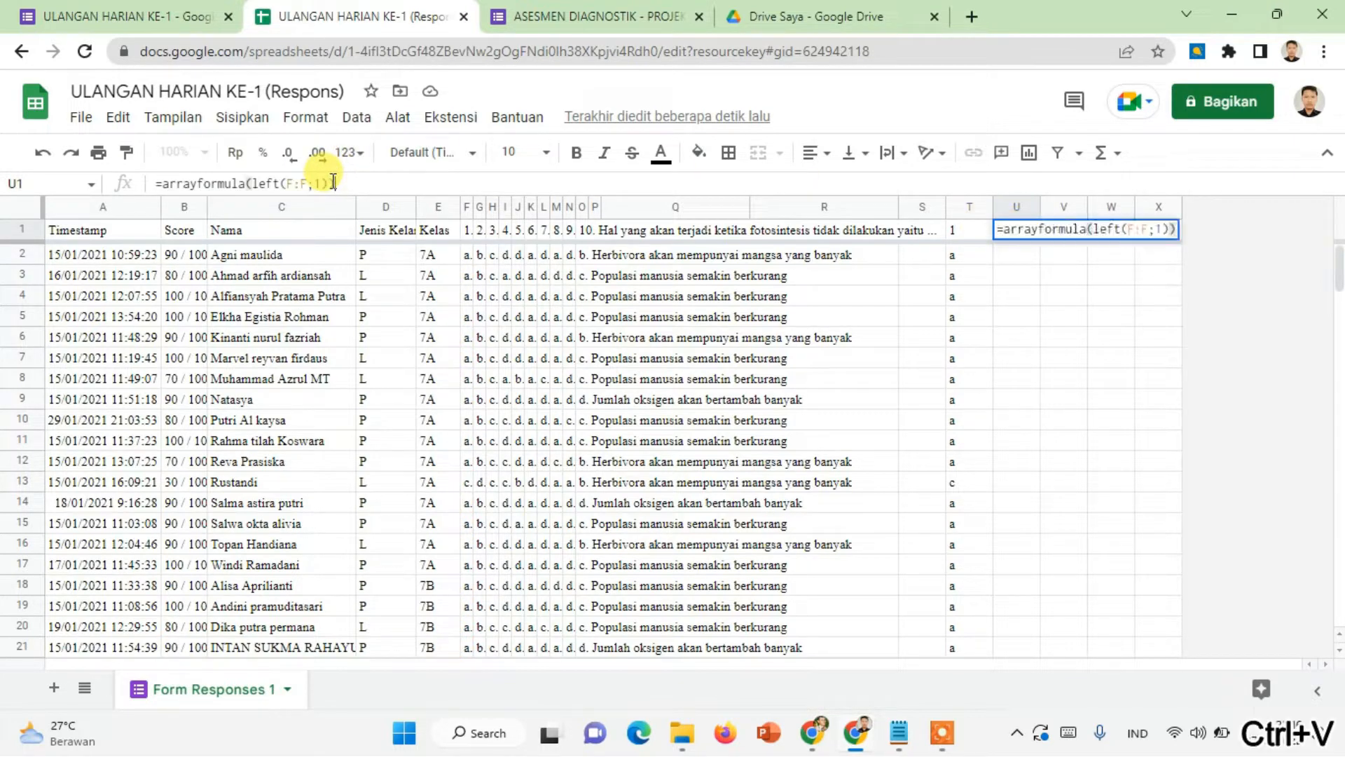
double_click(297, 184)
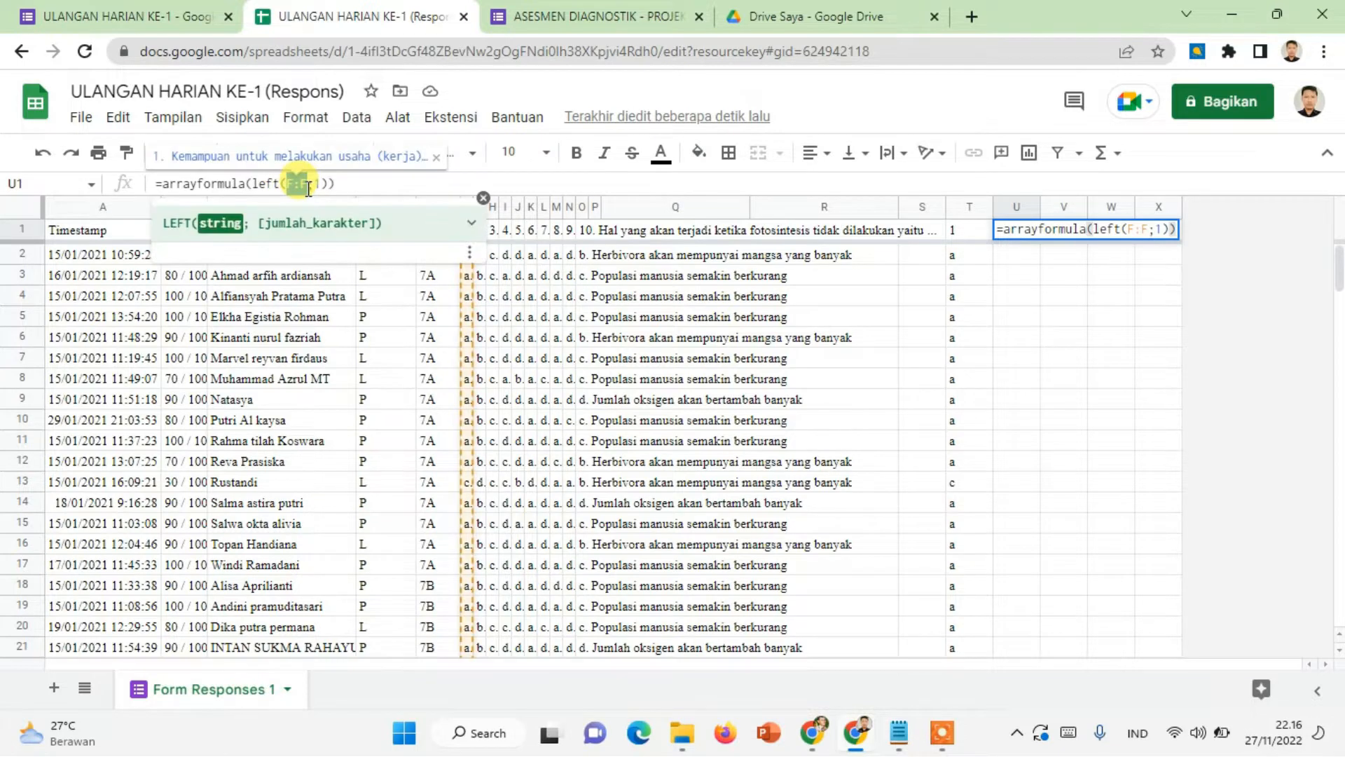
type("G:G")
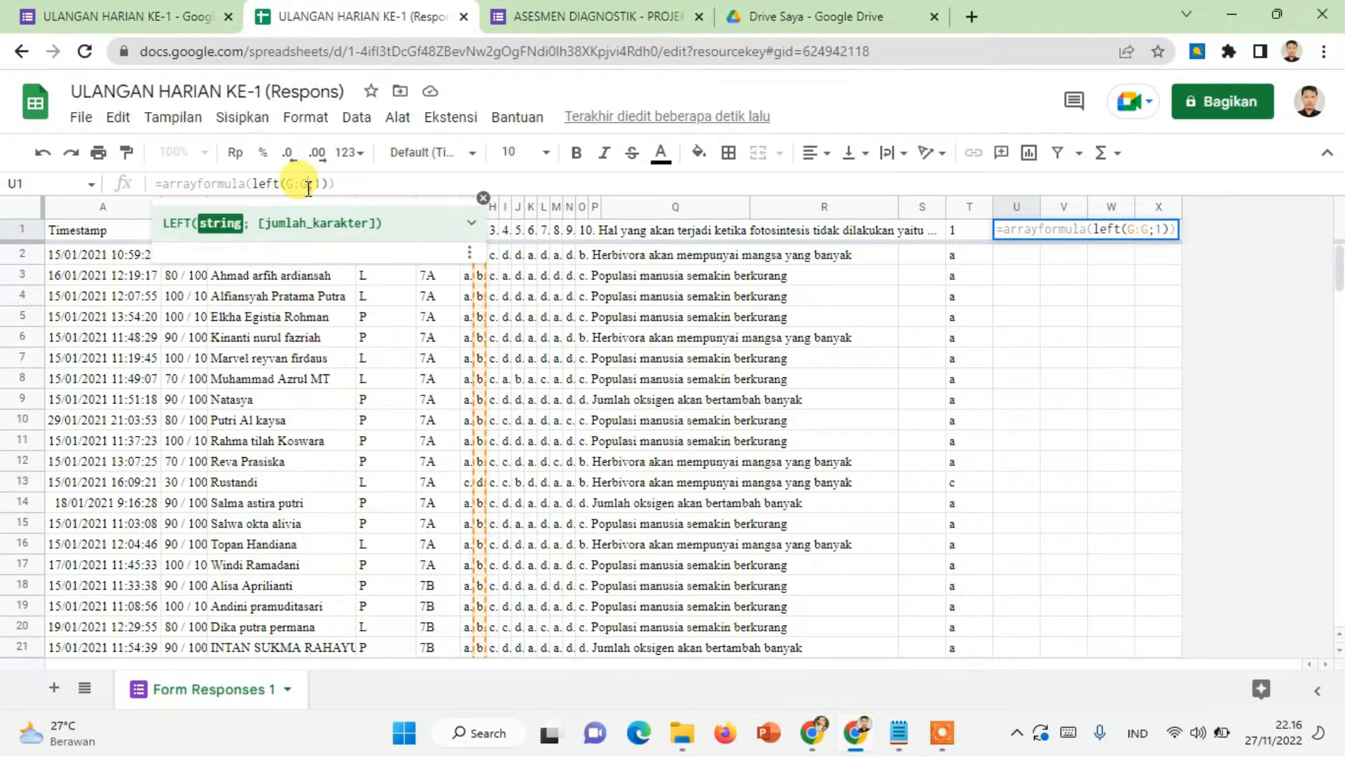
key("Return")
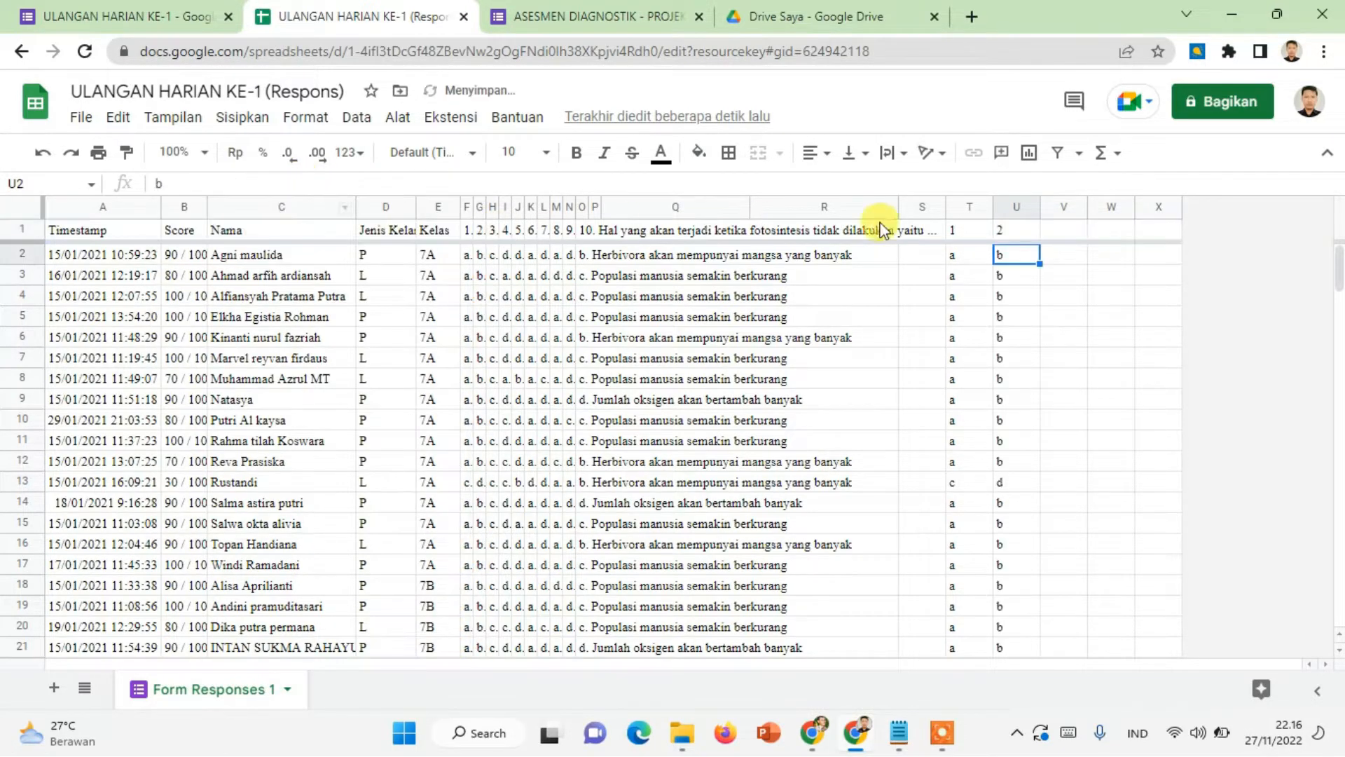
left_click(1024, 234)
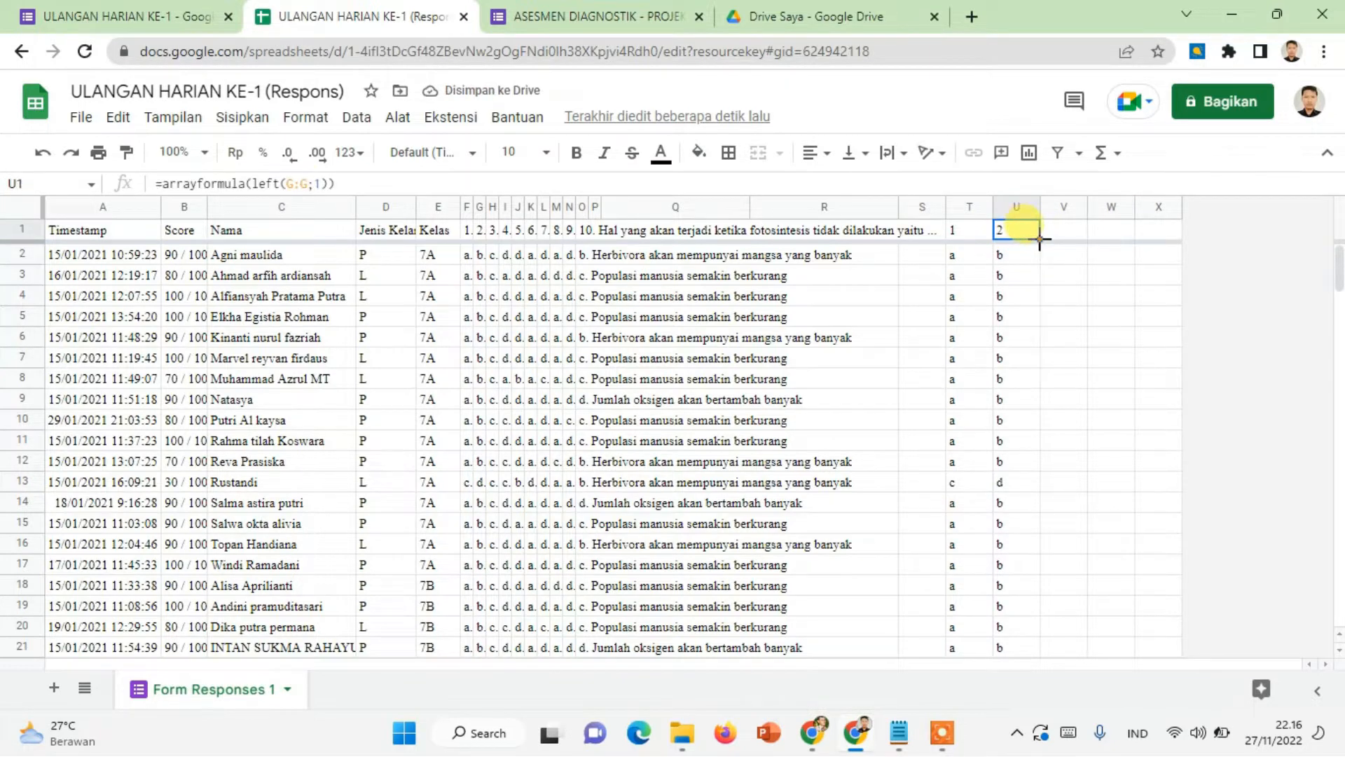
left_click_drag(1039, 238, 1159, 234)
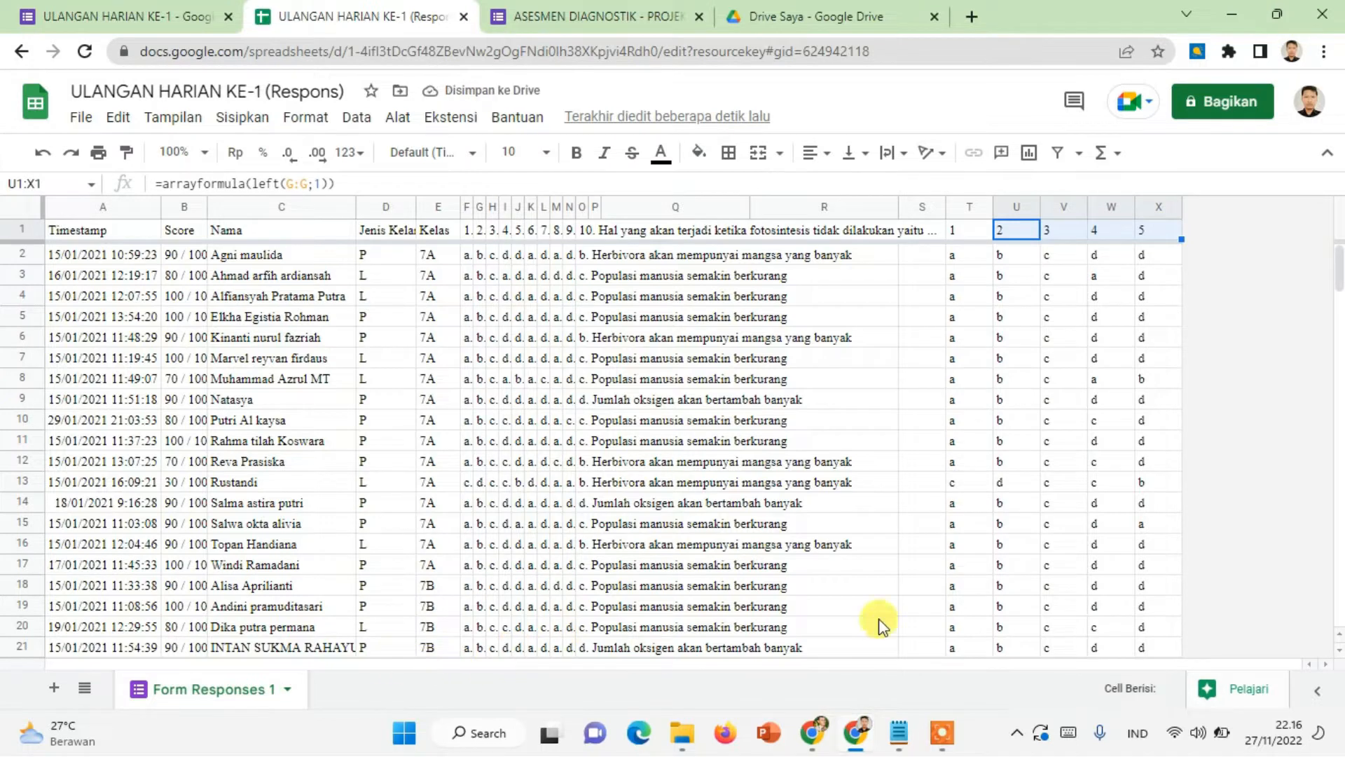
- Insert four empty columns, one after another, to the right of column X, extending the sheet to column AB
left_click(1149, 204)
right_click(1149, 203)
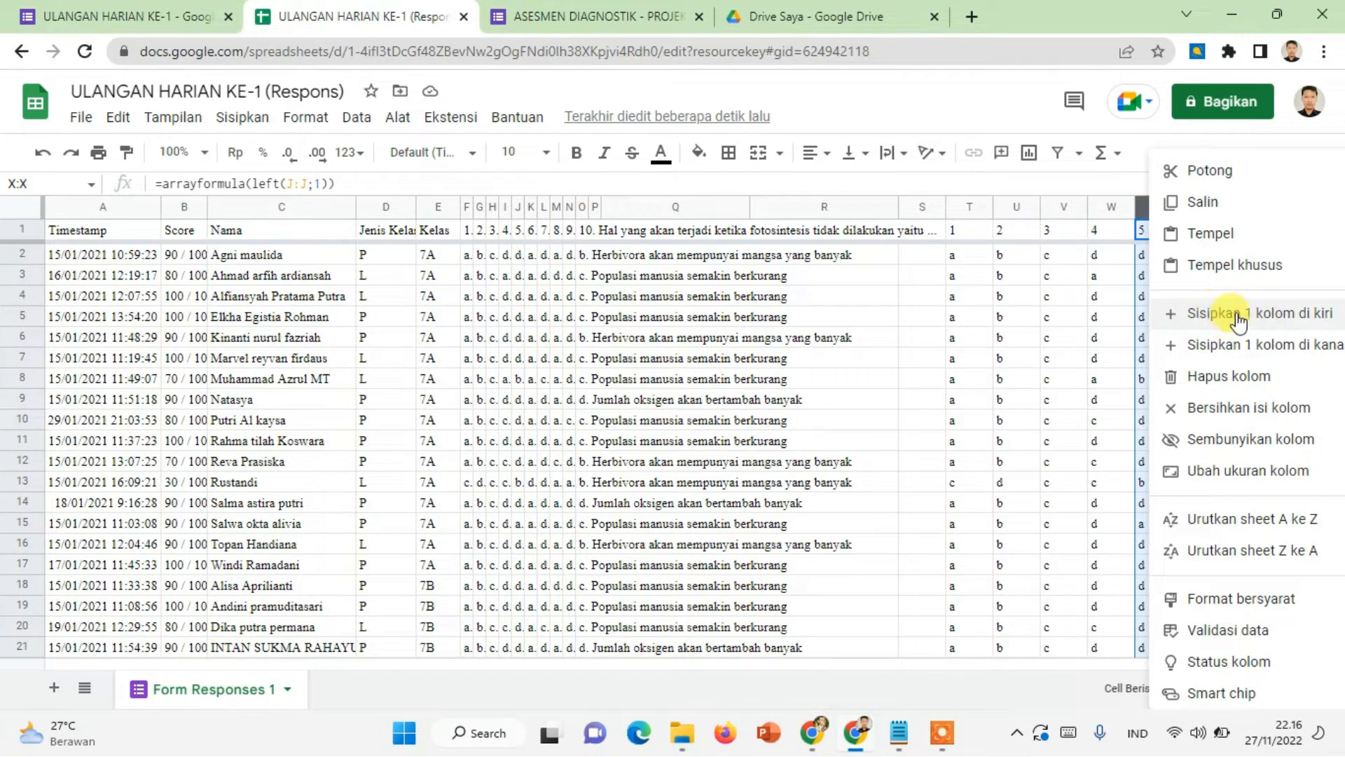
left_click(1246, 345)
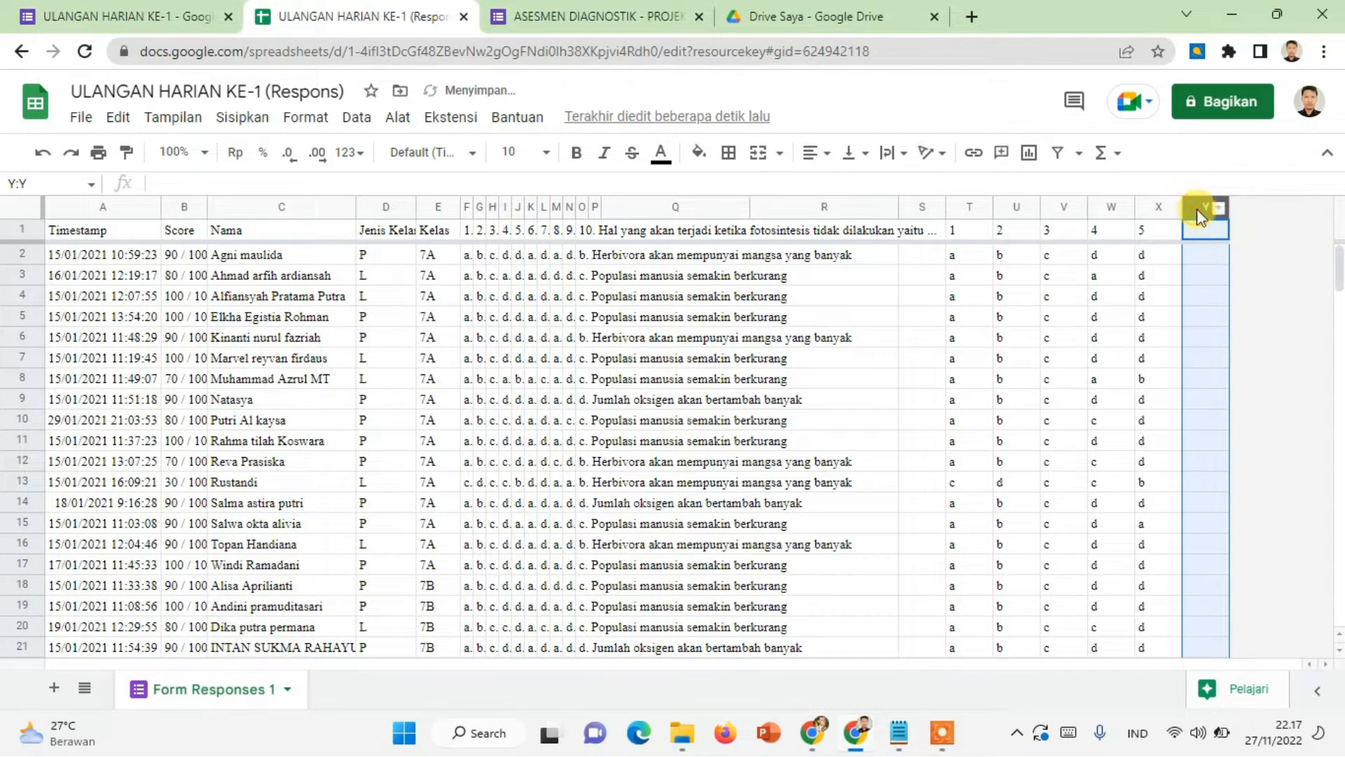
right_click(1196, 209)
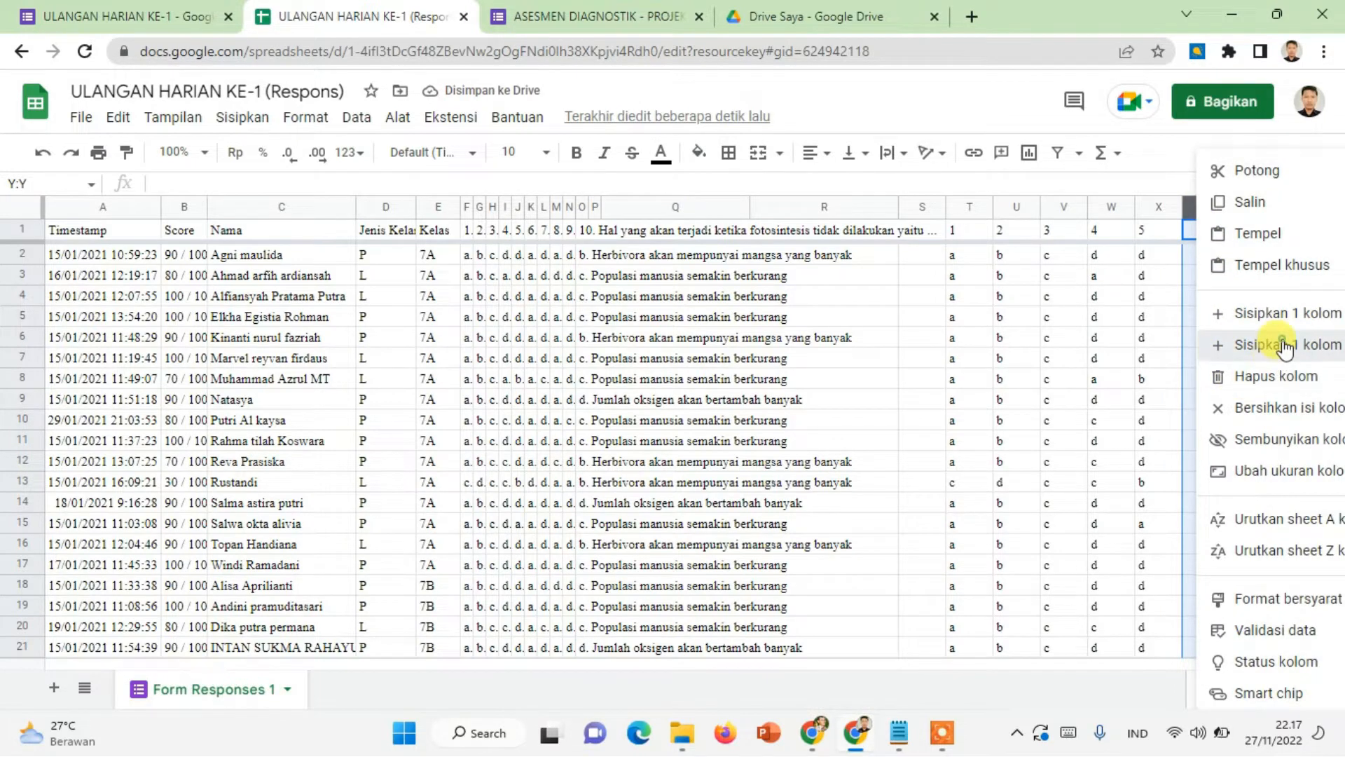
left_click(1282, 346)
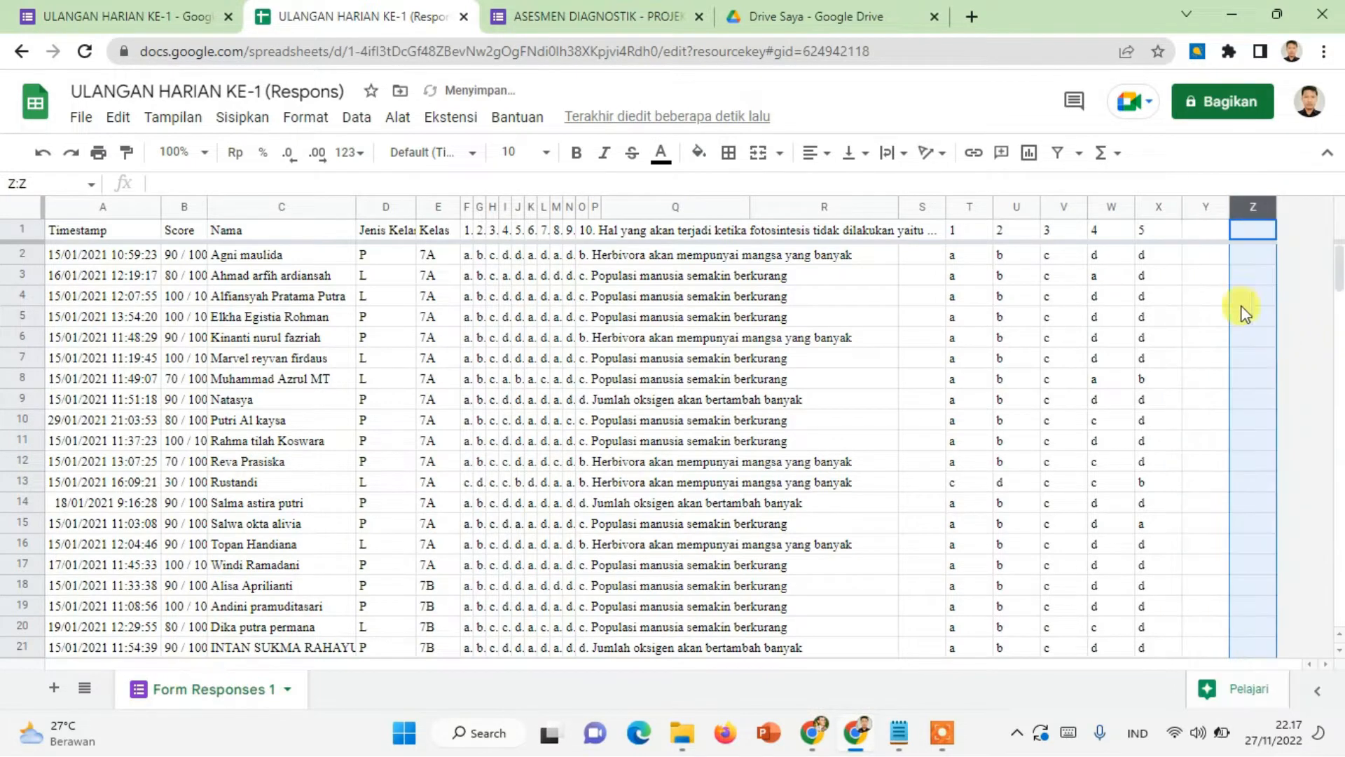
right_click(1243, 207)
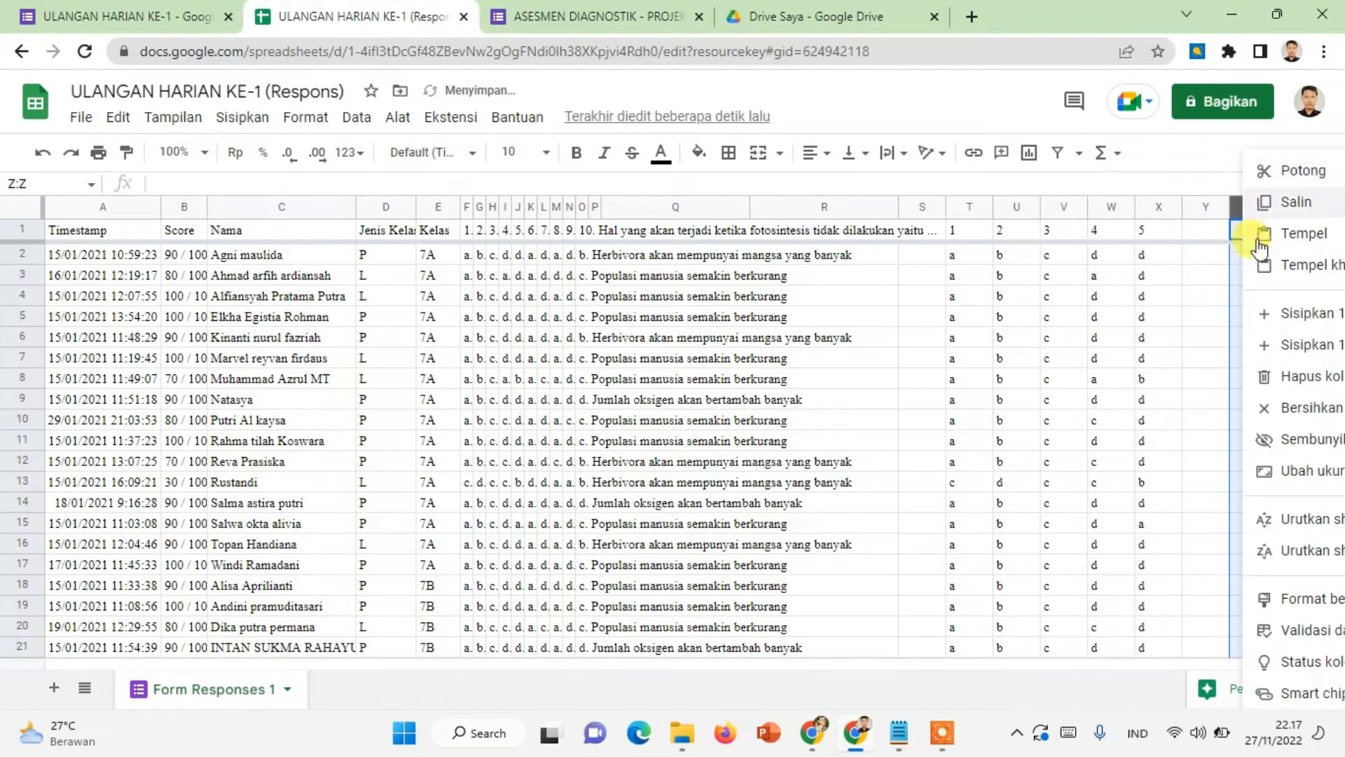
left_click(1293, 346)
right_click(1286, 209)
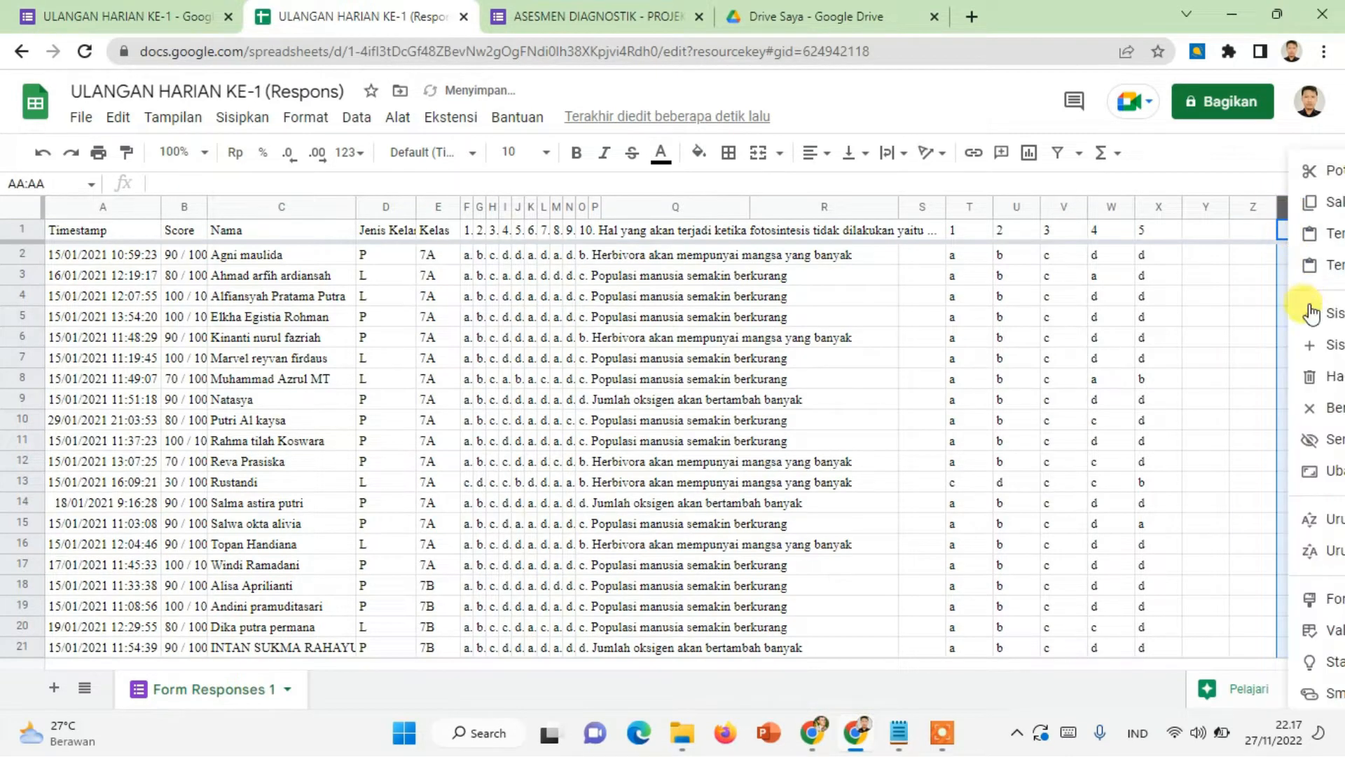
left_click(1312, 346)
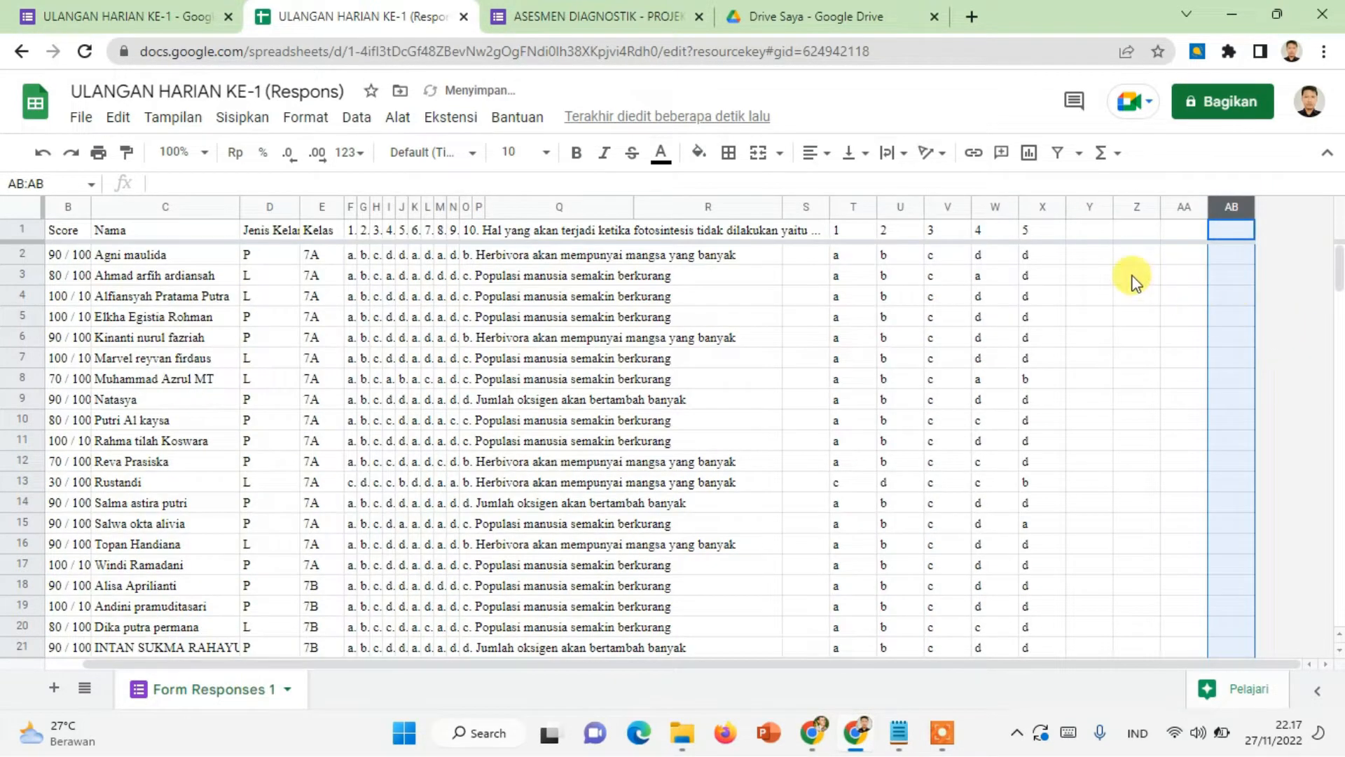
- Fill the letter-extracting formula from X1 across row 1 through AB1
left_click(1083, 261)
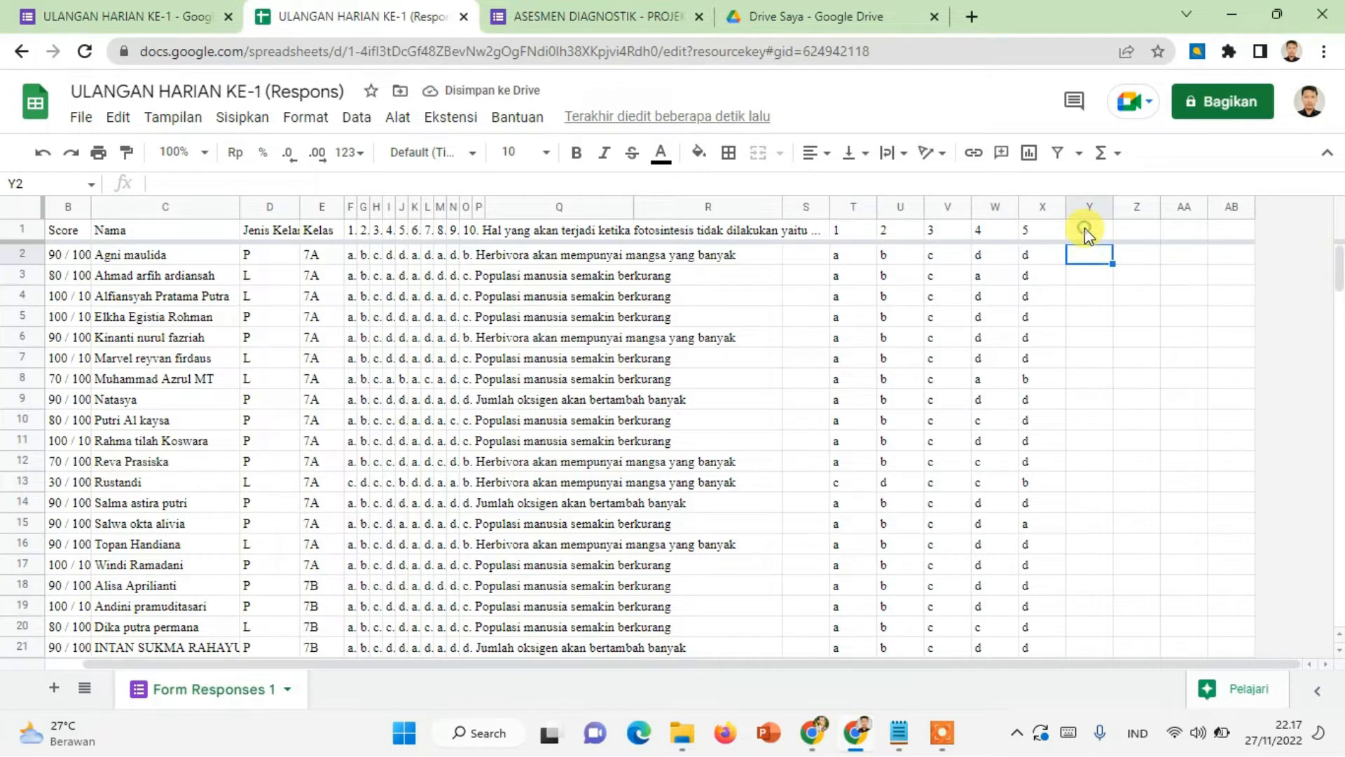
left_click(1048, 231)
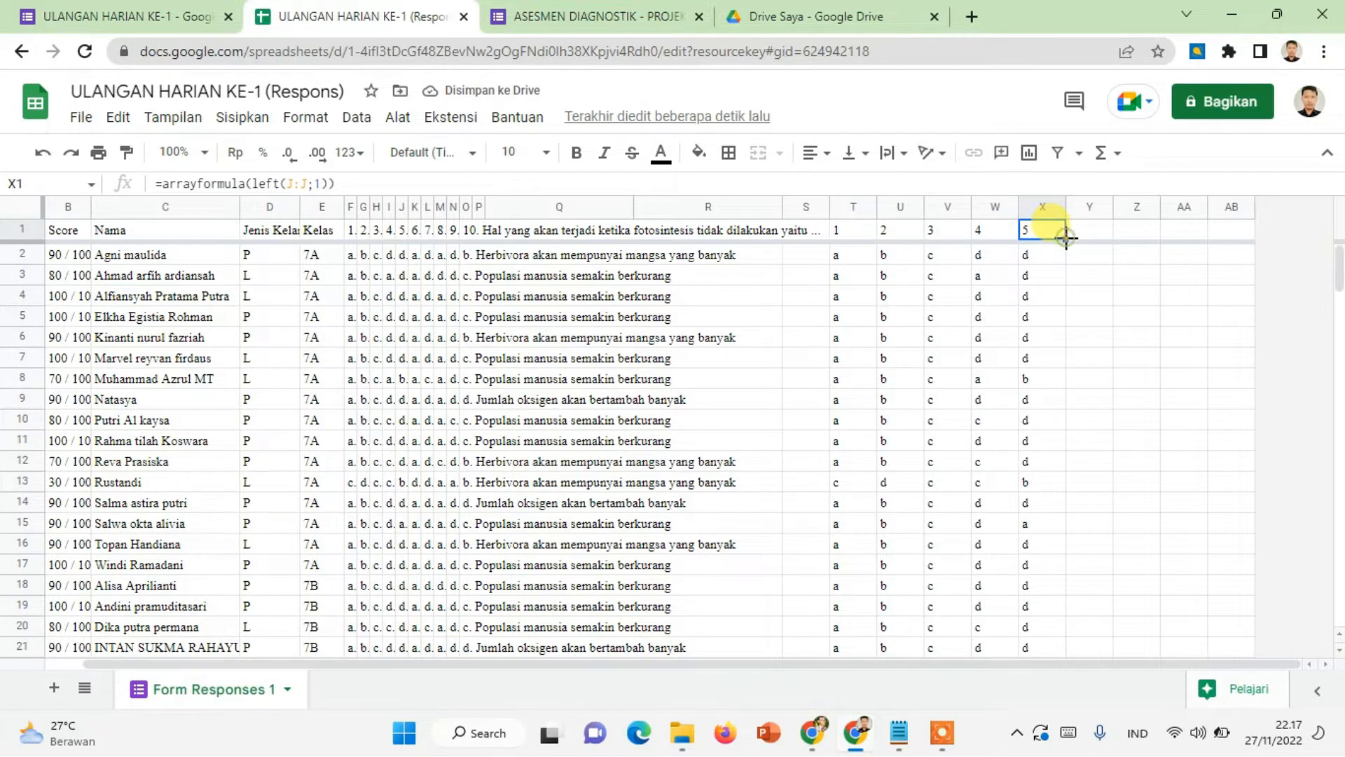
left_click_drag(1065, 239, 1231, 236)
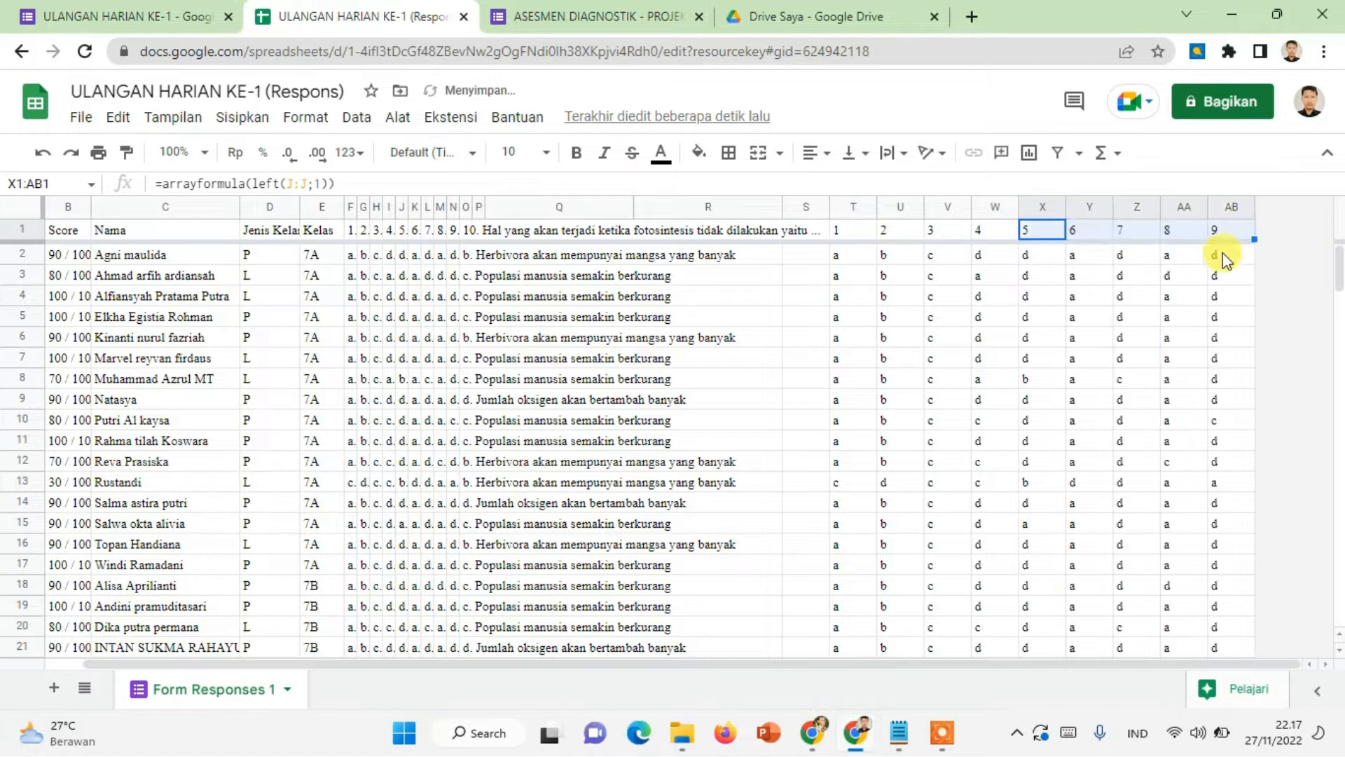
- Insert one column to the right of AB and fill the formula from AB1 into AC1
left_click(1225, 203)
right_click(1225, 204)
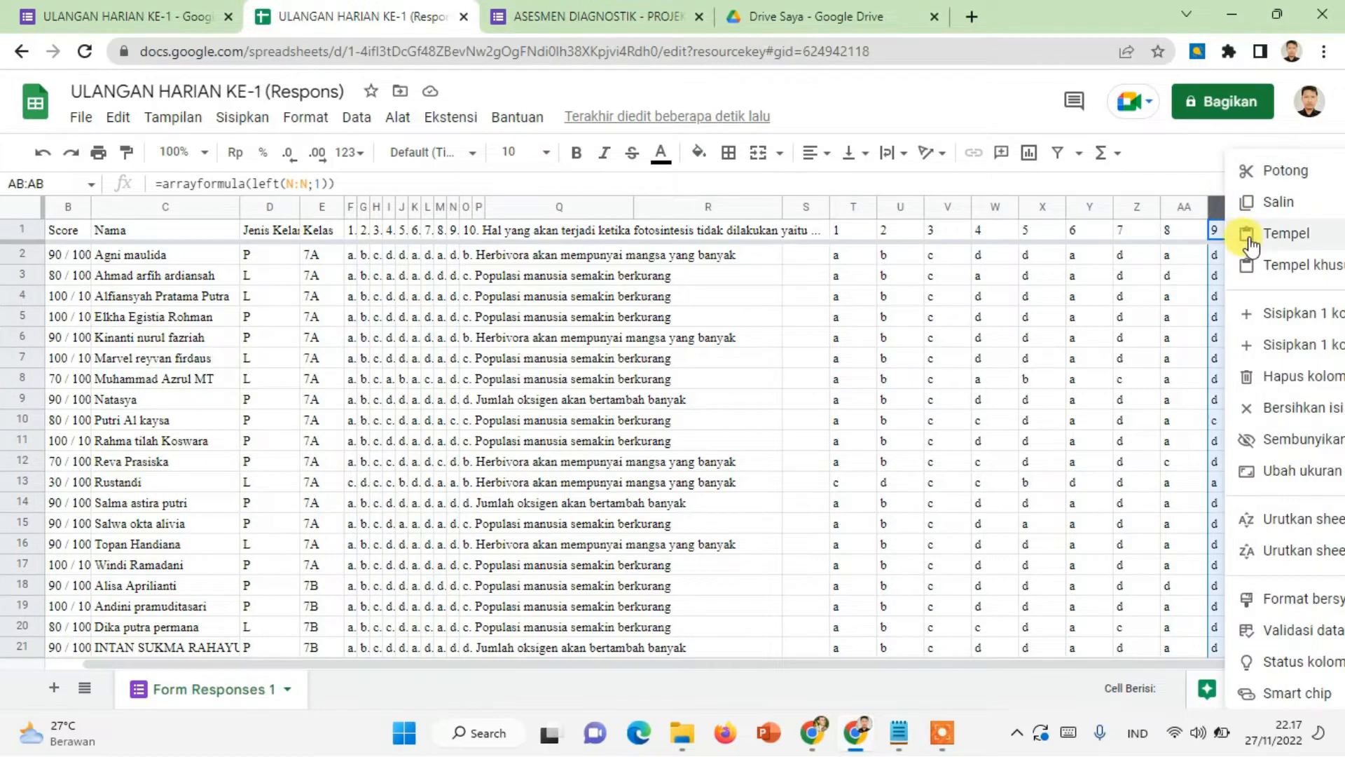
left_click(1256, 343)
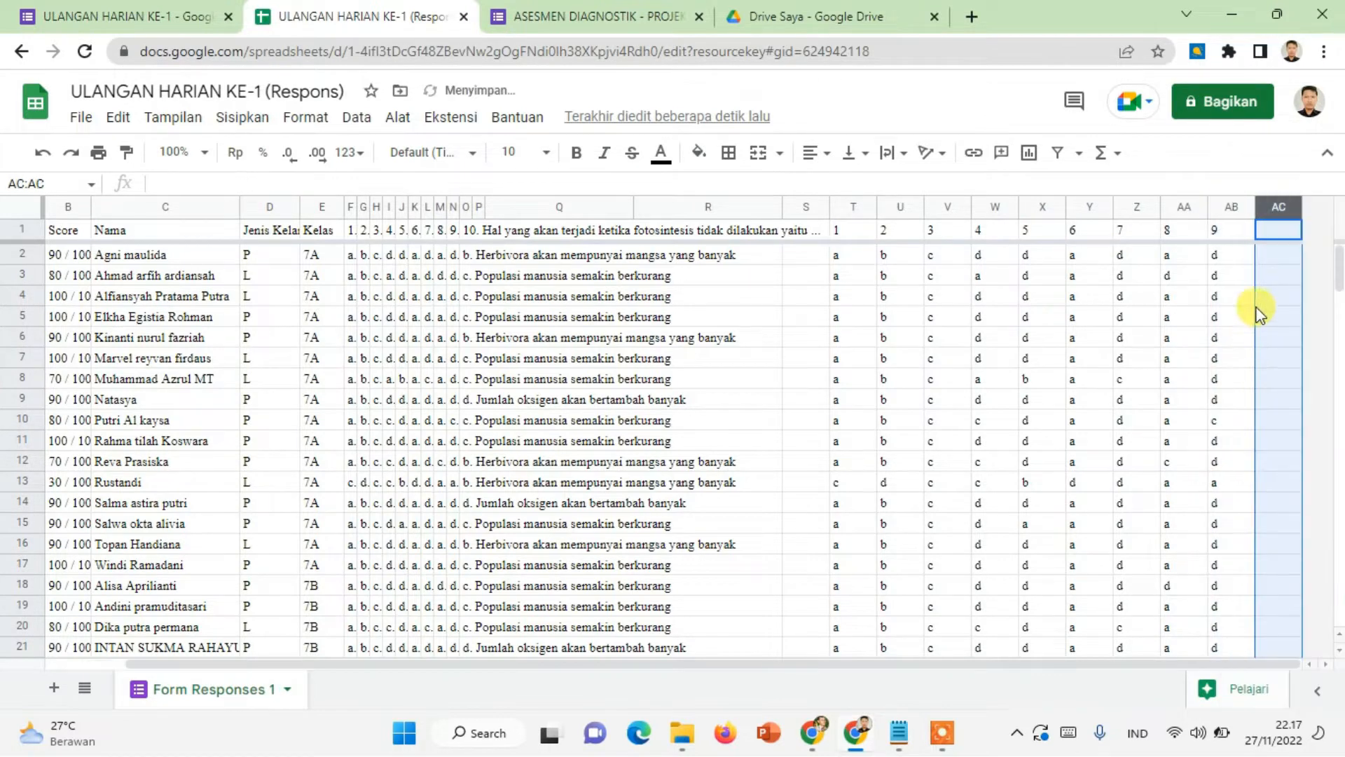
left_click(1219, 232)
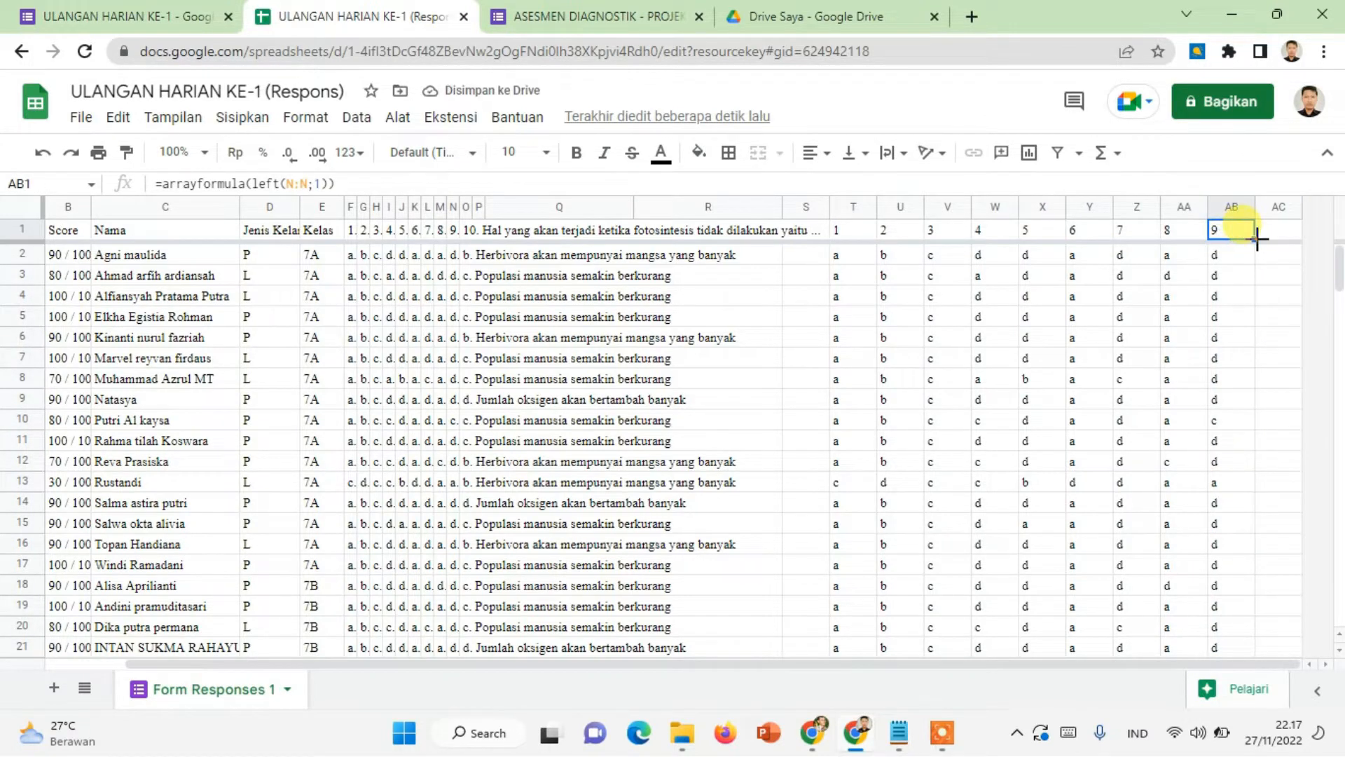
left_click_drag(1258, 239, 1275, 237)
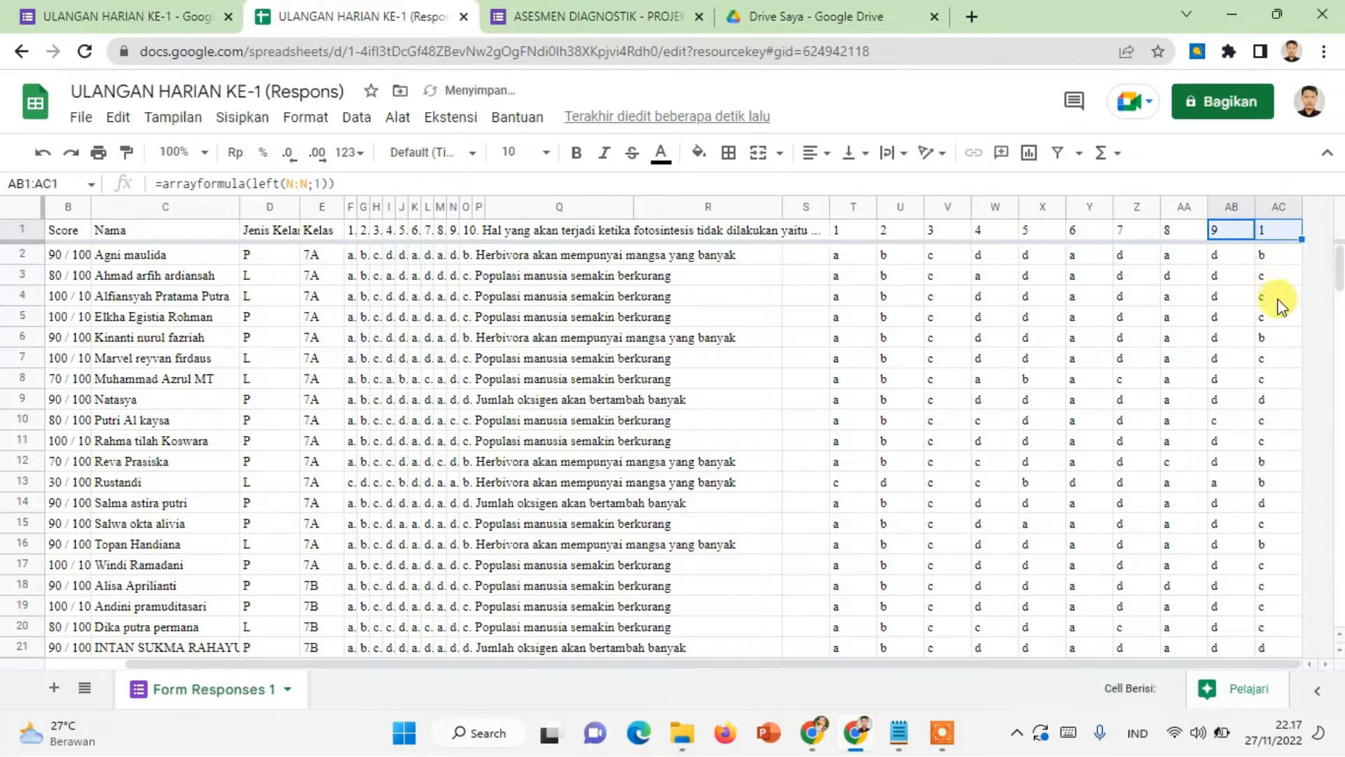
- Check the formulas and question numbers in the row 1 cells T1, AA1, AB1 and AC1
left_click(1234, 229)
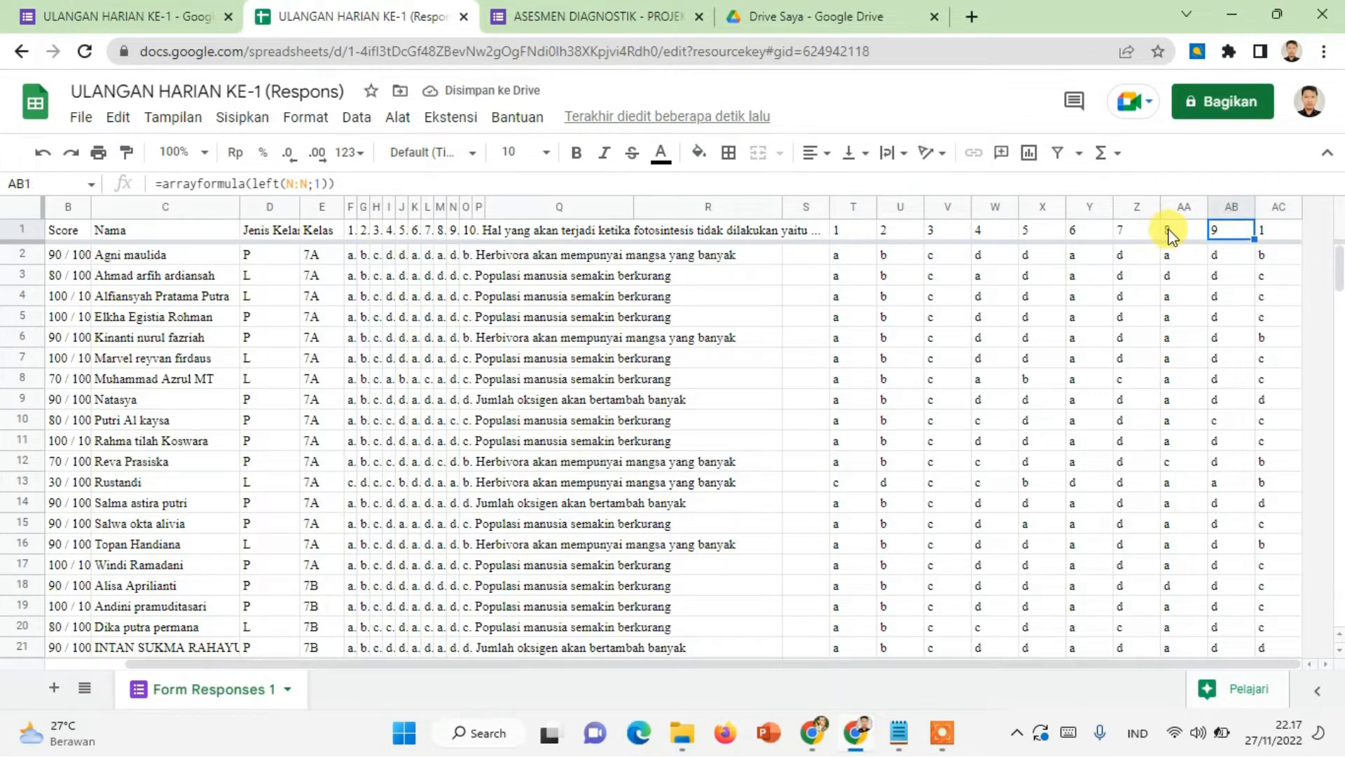
left_click(1168, 230)
left_click(1226, 230)
left_click(866, 232)
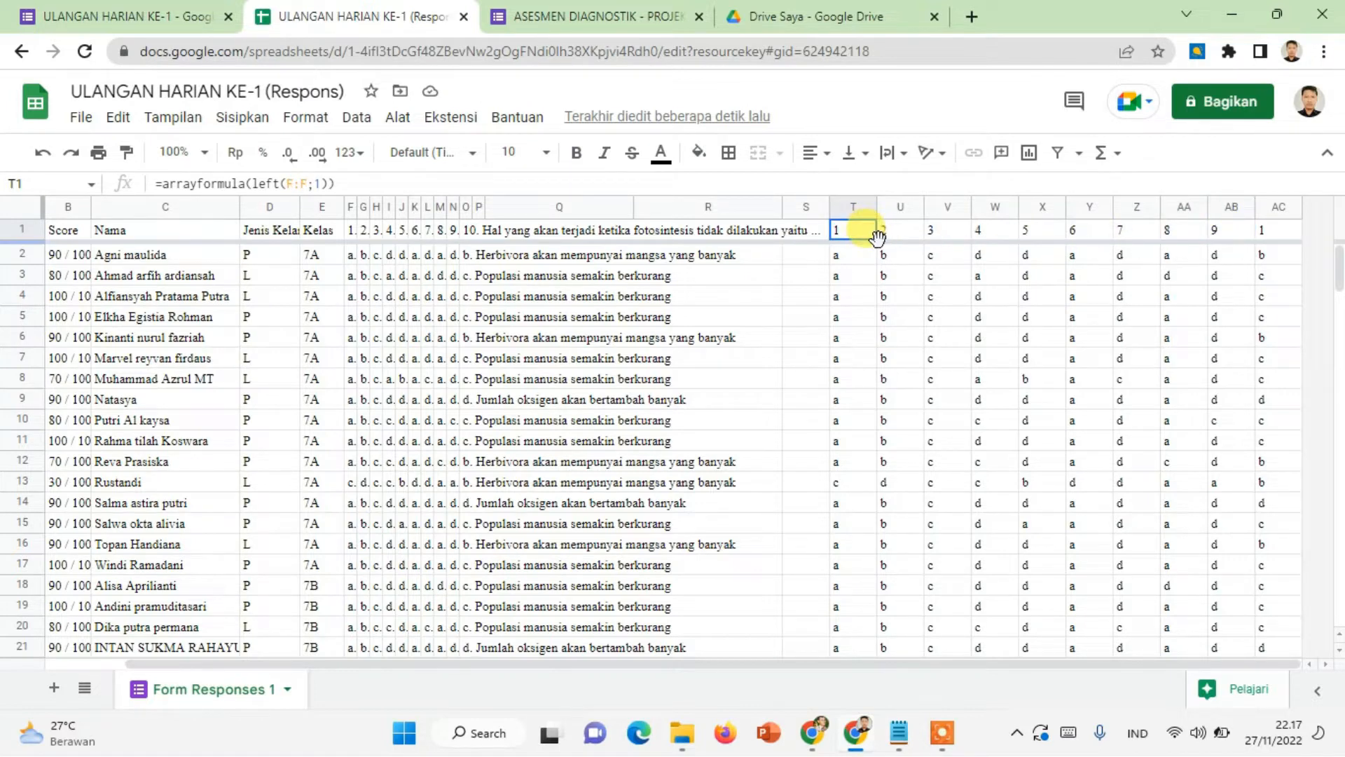
left_click(1281, 231)
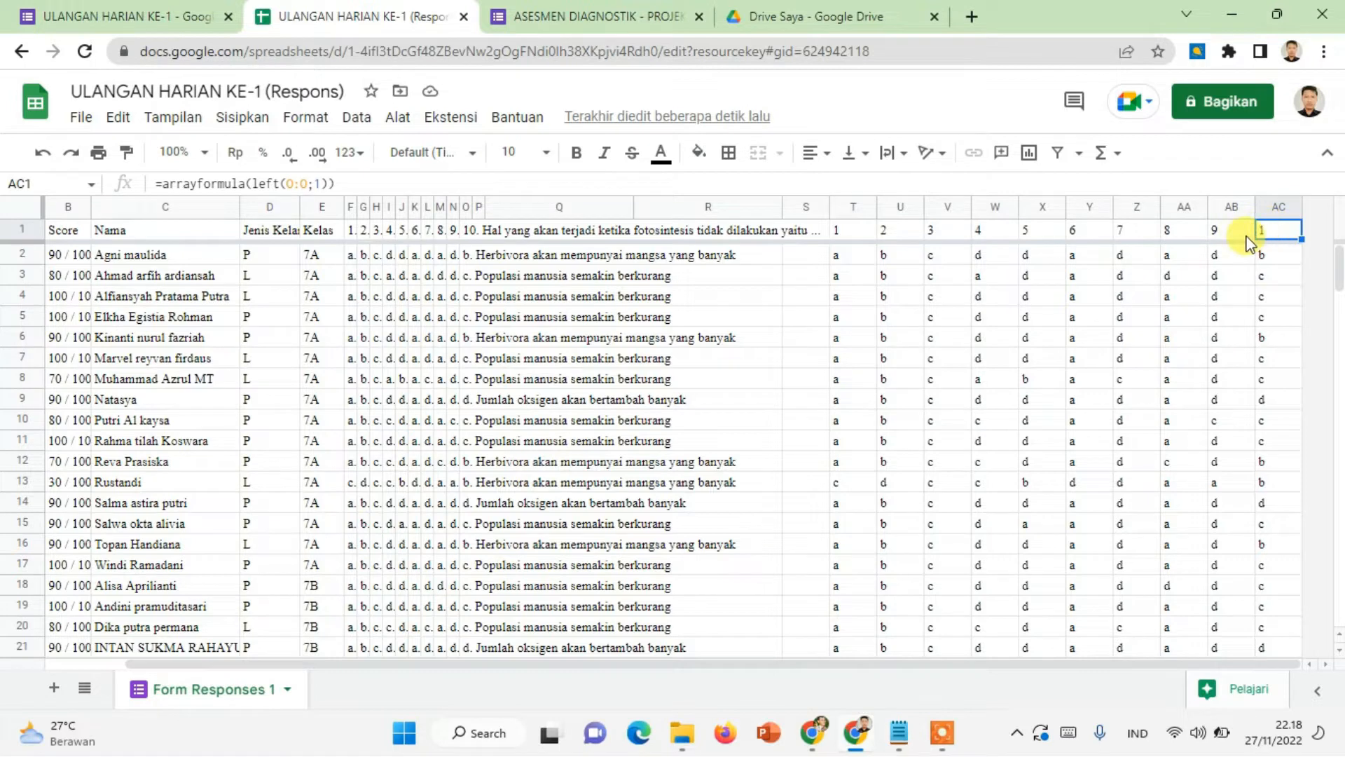
- Insert an empty column to the right of column AC, and look through the extracted answer letters down the sheet
right_click(1276, 203)
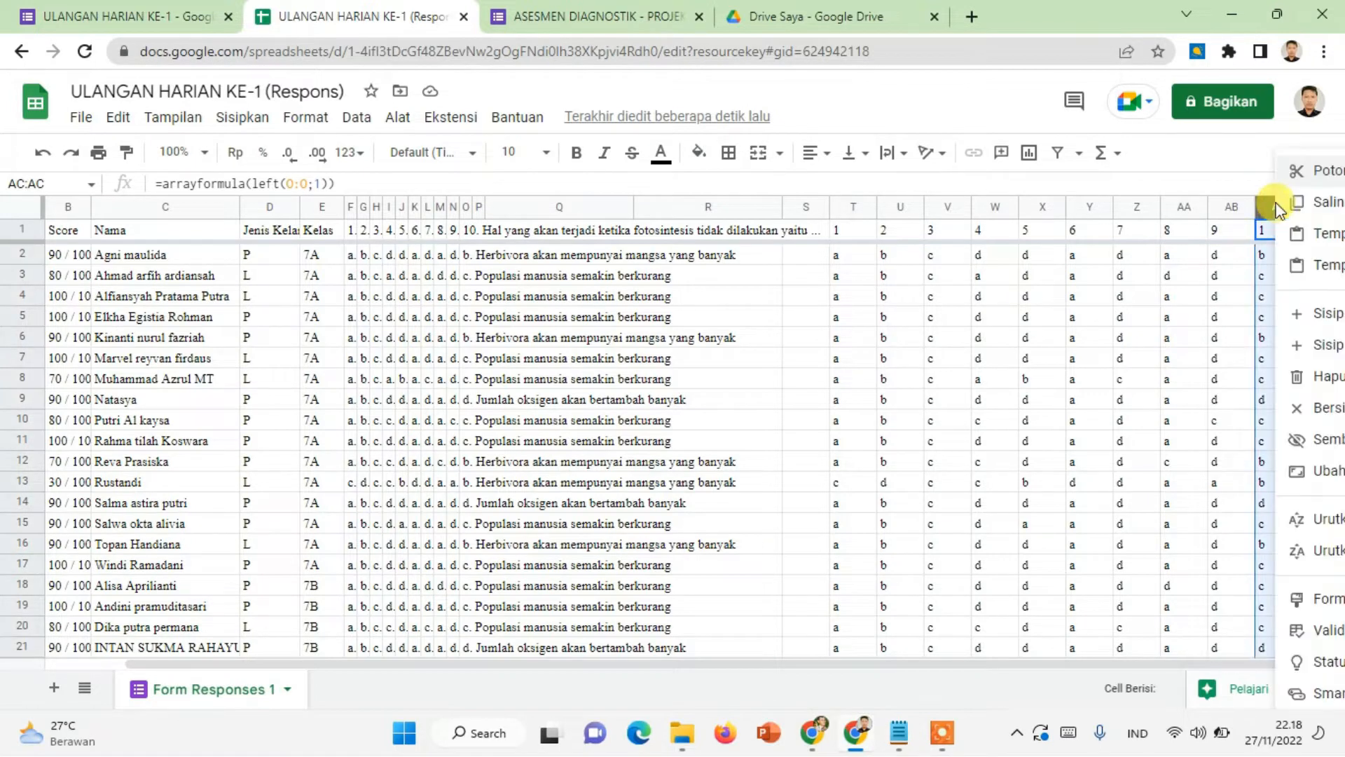
left_click(1324, 346)
left_click(1234, 337)
left_click(1231, 234)
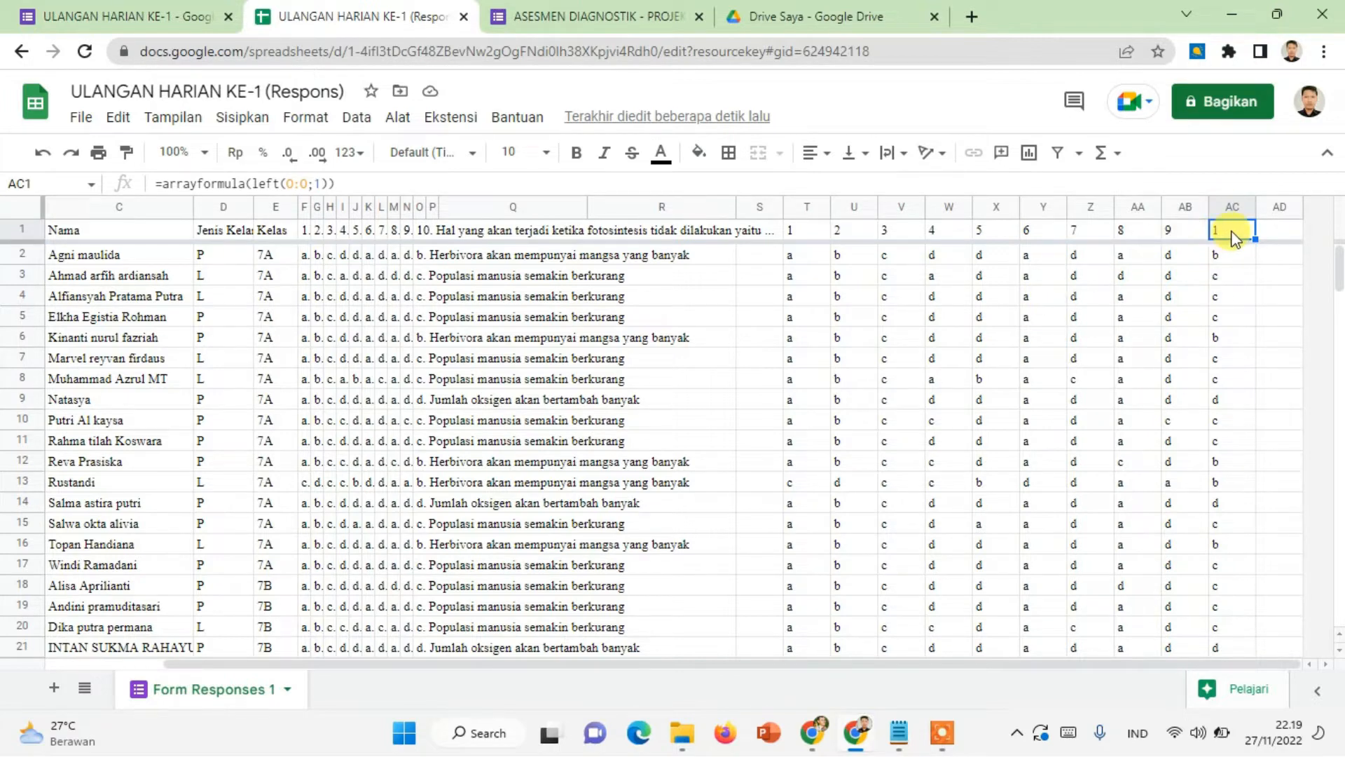
left_click(1177, 316)
scroll(821, 410, "down", 15)
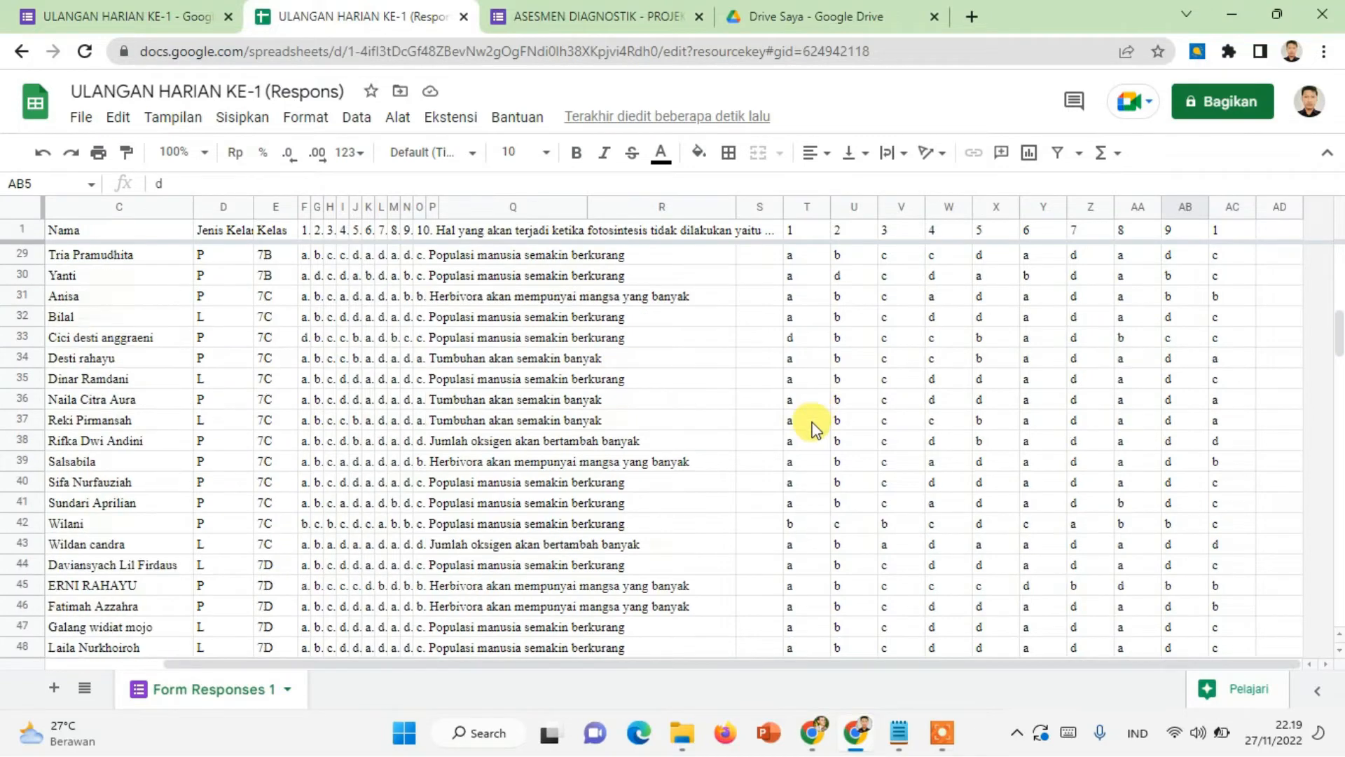
- Create the named range Data7A for the class 7A rows, C2:AC17
scroll(400, 602, "up", 15)
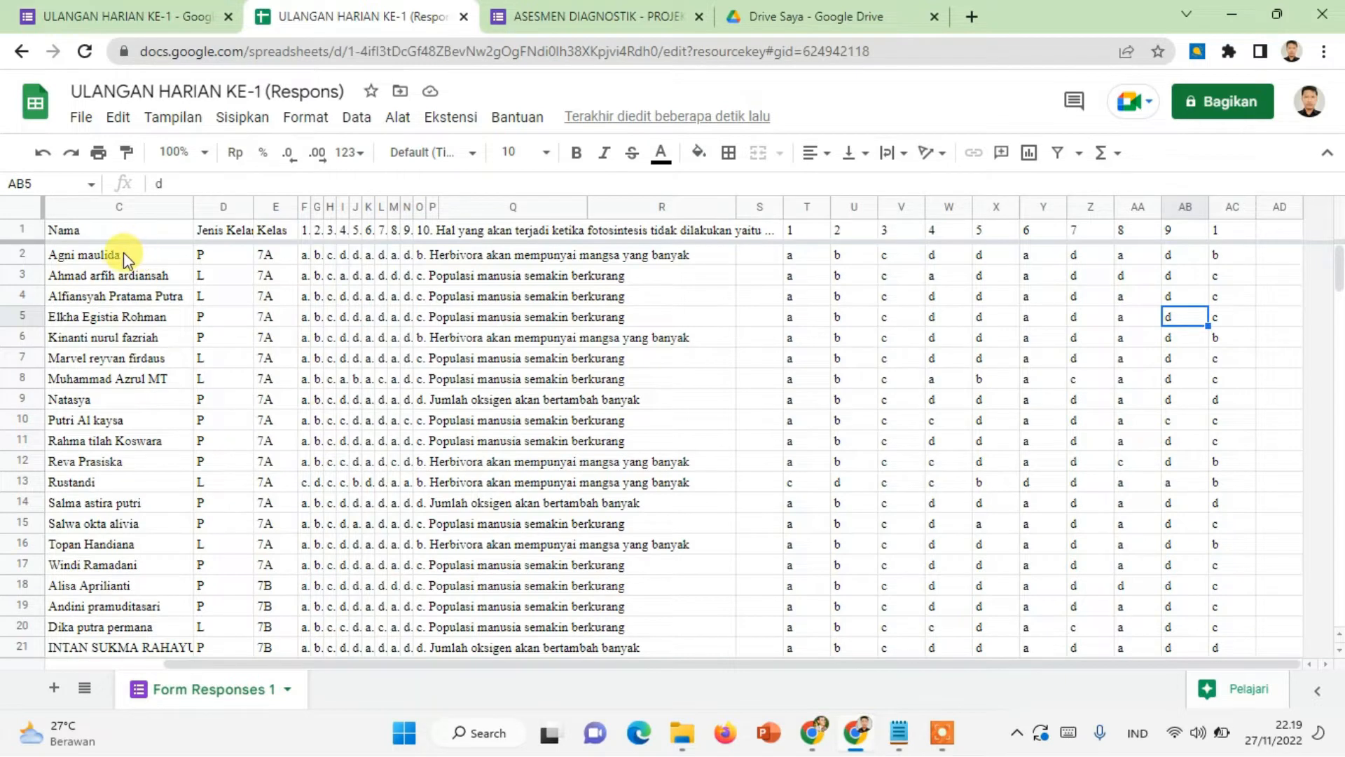
left_click_drag(116, 258, 1217, 562)
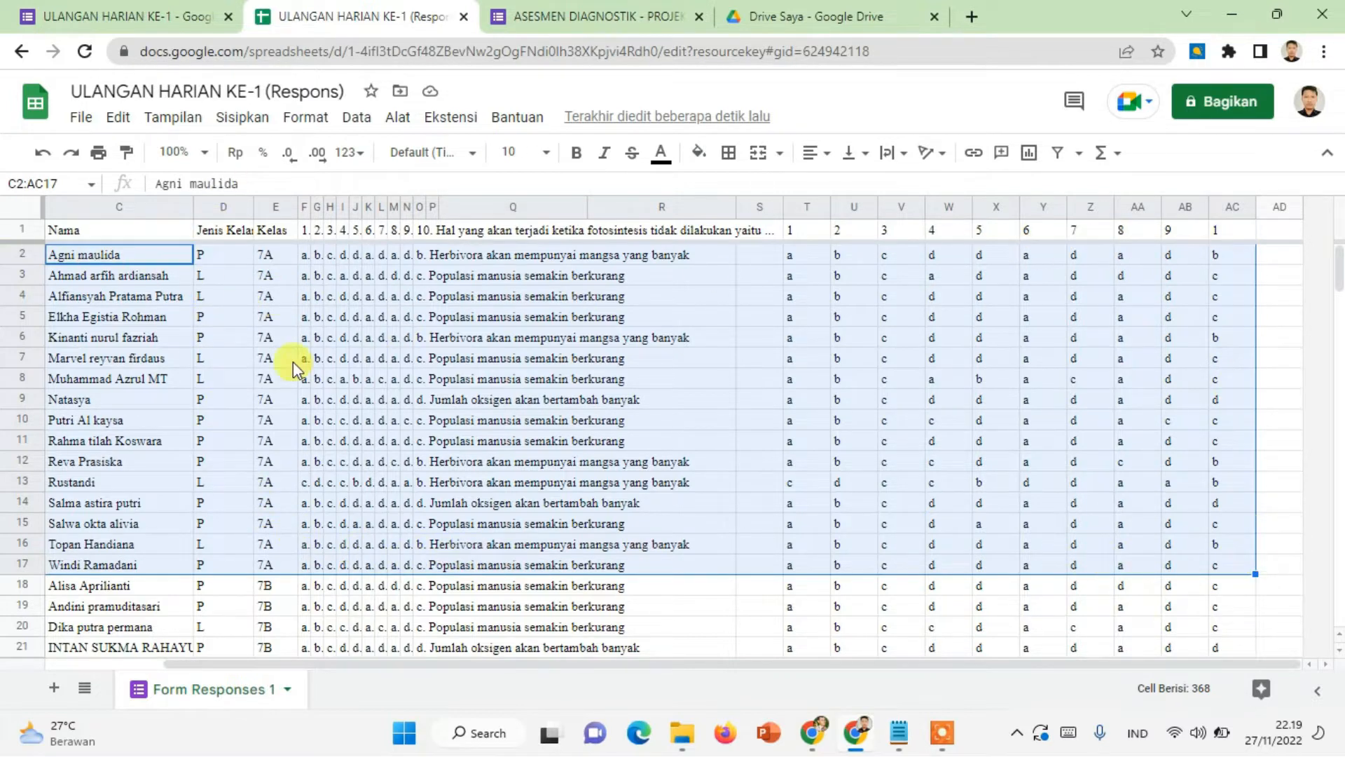
left_click(350, 123)
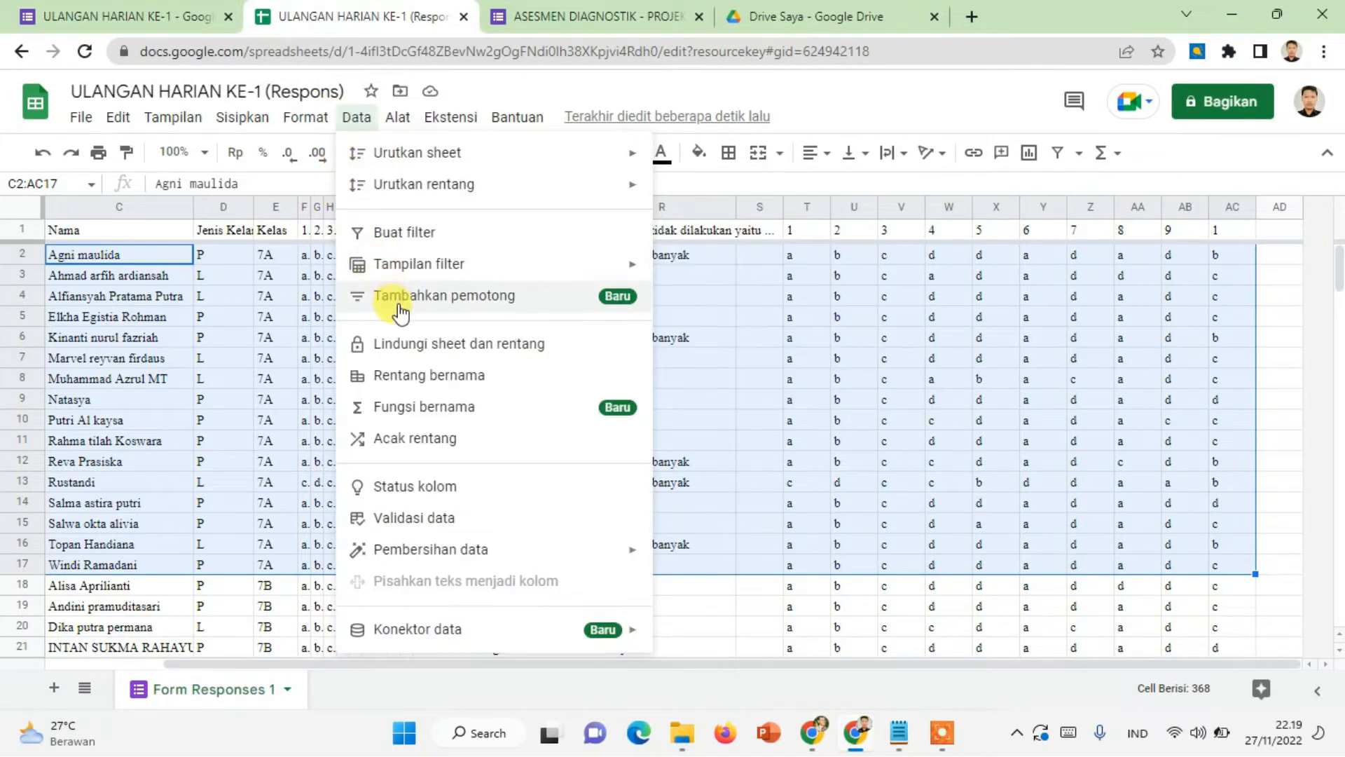
left_click(410, 377)
type("Data7A")
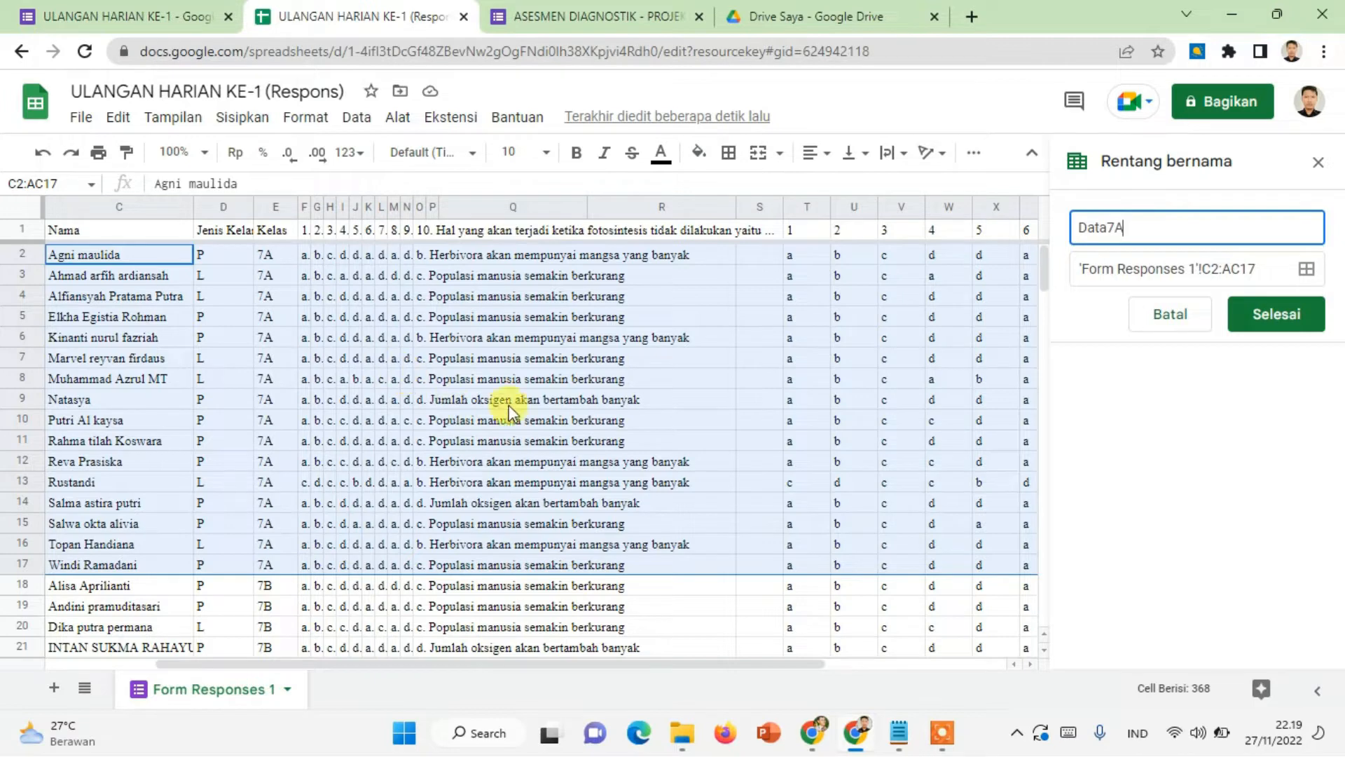
left_click(1276, 318)
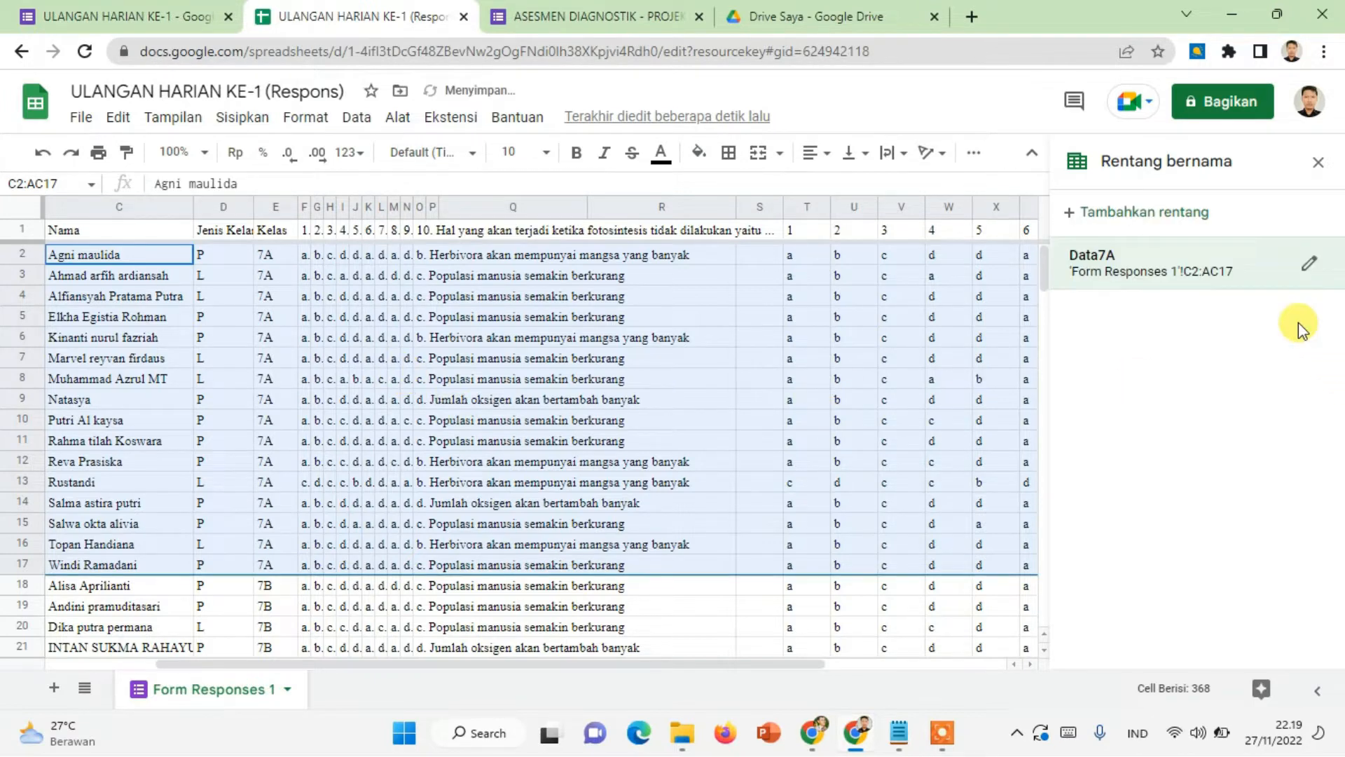
- Add the named range Data7B covering the class 7B rows, C18:AC30
scroll(360, 505, "down", 3)
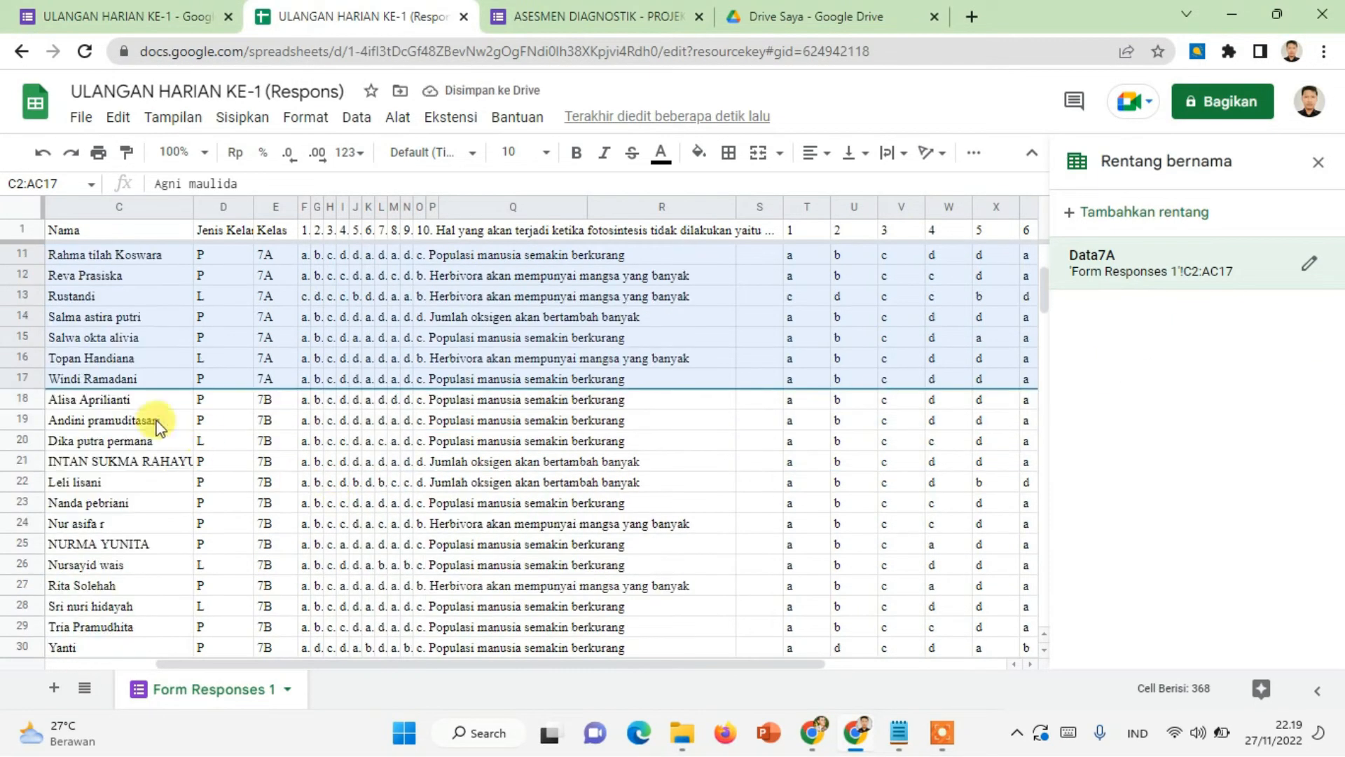
left_click_drag(101, 397, 685, 690)
key("shift+Up")
key("shift+Up")
left_click(1129, 214)
type("Data7B")
left_click(1257, 313)
- Add the named range Data7C covering the class 7C rows, C31:AC43
scroll(280, 449, "down", 2)
left_click(267, 448)
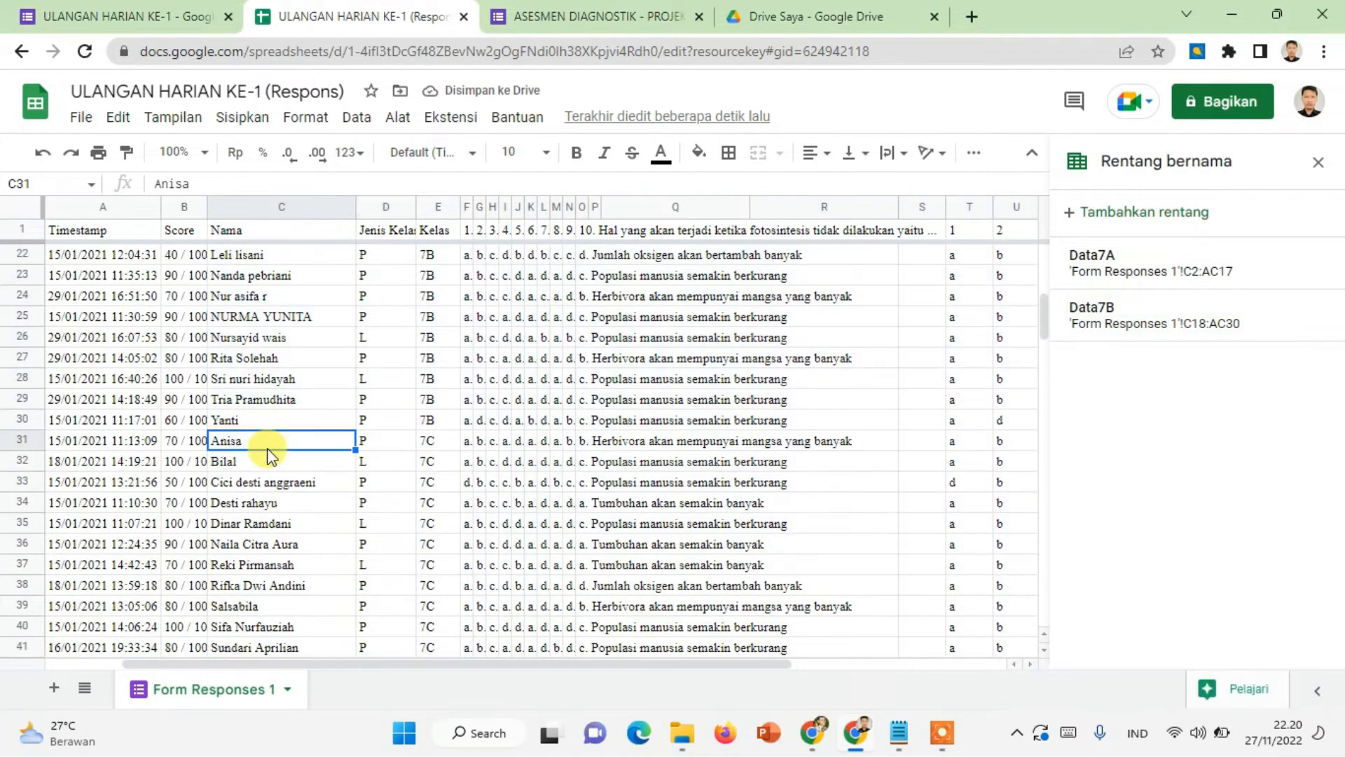
key("shift+Right")
key("shift+Right")
key("shift+Right")
key("shift+Right")
key("shift+Right")
key("shift+Right")
key("shift+Right")
key("shift+Right")
key("shift+Right")
key("shift+Right")
key("shift+Right")
key("shift+Right")
key("shift+Right")
key("shift+Right")
key("shift+Right")
key("shift+Right")
key("shift+Right")
key("shift+Right")
key("shift+Right")
key("shift+Right")
key("shift+Down")
key("shift+Down")
key("shift+Down")
key("shift+Down")
key("shift+Down")
key("shift+Down")
key("shift+Down")
key("shift+Down")
key("shift+Down")
key("shift+Down")
key("shift+Down")
key("shift+Down")
key("shift+Down")
key("shift+Down")
key("shift+Down")
key("shift+Down")
key("shift+Down")
key("shift+Down")
key("shift+Down")
key("shift+Down")
left_click_drag(306, 664, 202, 691)
key("shift+Up")
key("shift+Up")
key("shift+Up")
key("shift+Up")
key("shift+Up")
key("shift+Up")
key("shift+Up")
key("shift+Up")
left_click(1086, 213)
type("Data")
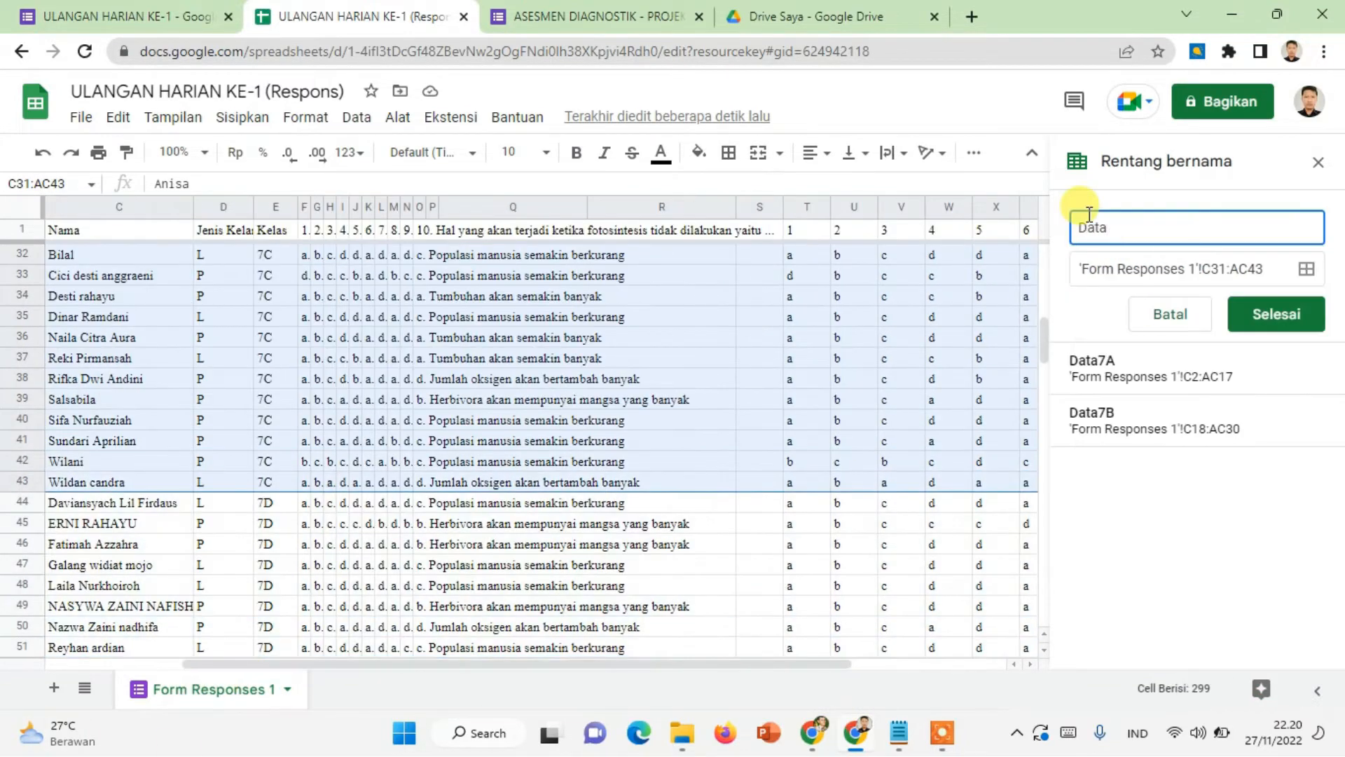
type("7C")
left_click(1258, 322)
- Add the named range Data7D covering the class 7D rows, C44:AC57
scroll(264, 484, "down", 3)
left_click(128, 359)
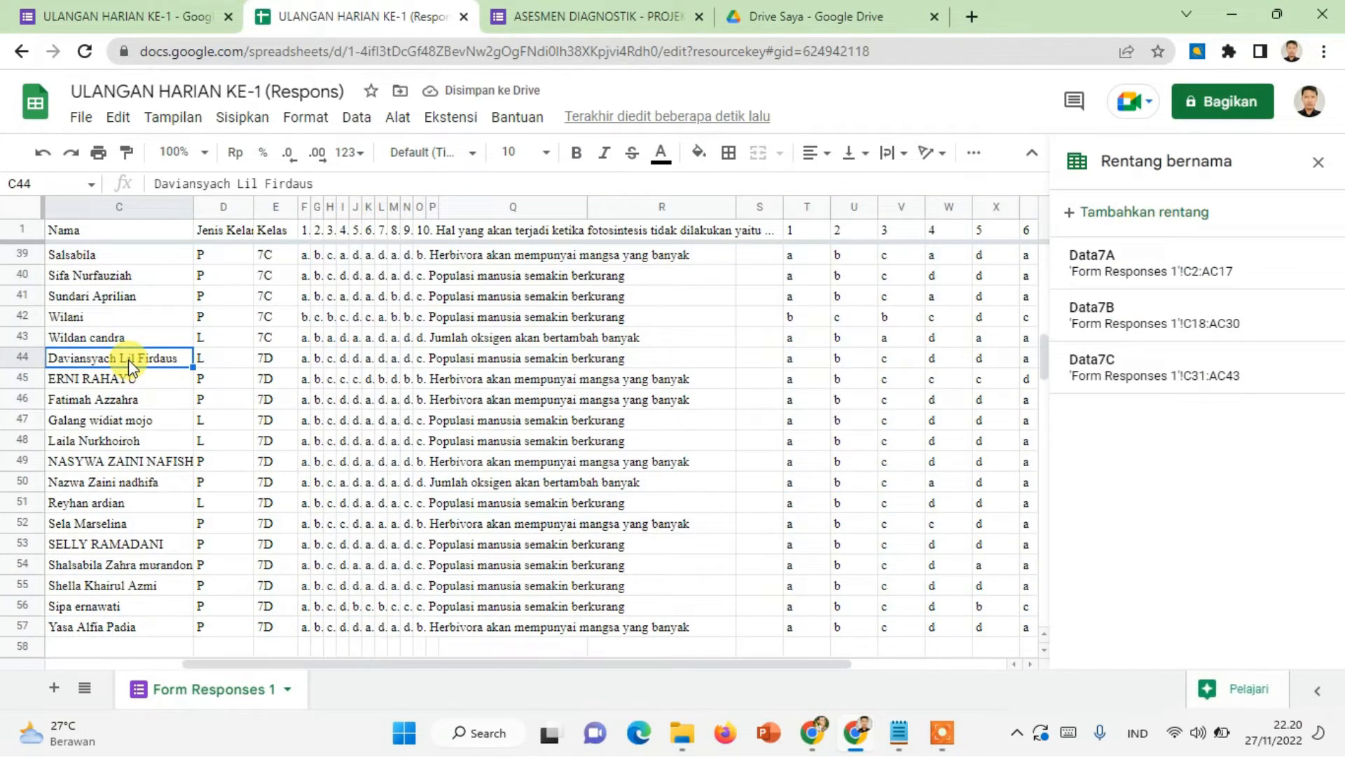
key("shift+Down")
key("shift+Down")
key("shift+Down")
key("shift+Down")
key("shift+Down")
key("shift+Down")
key("shift+Down")
key("shift+Down")
key("shift+Down")
key("shift+Down")
key("shift+Down")
key("shift+Down")
key("shift+Down")
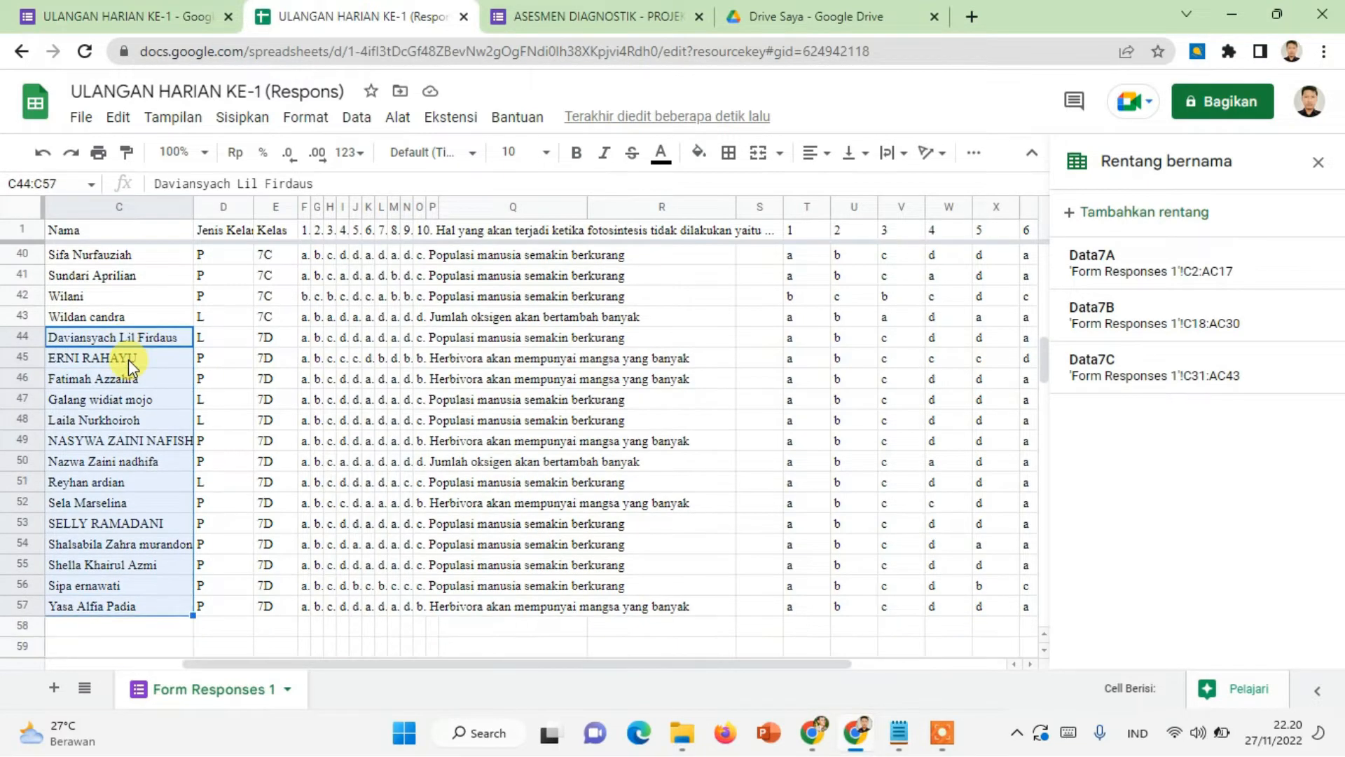
key("shift+Right")
key("shift+Right")
key("shift+Right")
key("shift+Right")
key("shift+Right")
key("shift+Right")
key("shift+Right")
key("shift+Right")
key("shift+Right")
key("shift+Right")
key("shift+Right")
key("shift+Right")
key("shift+Right")
key("shift+Right")
key("shift+Right")
key("shift+Right")
key("shift+Right")
key("shift+Right")
key("shift+Right")
key("shift+Right")
left_click(1093, 210)
type("Data7D")
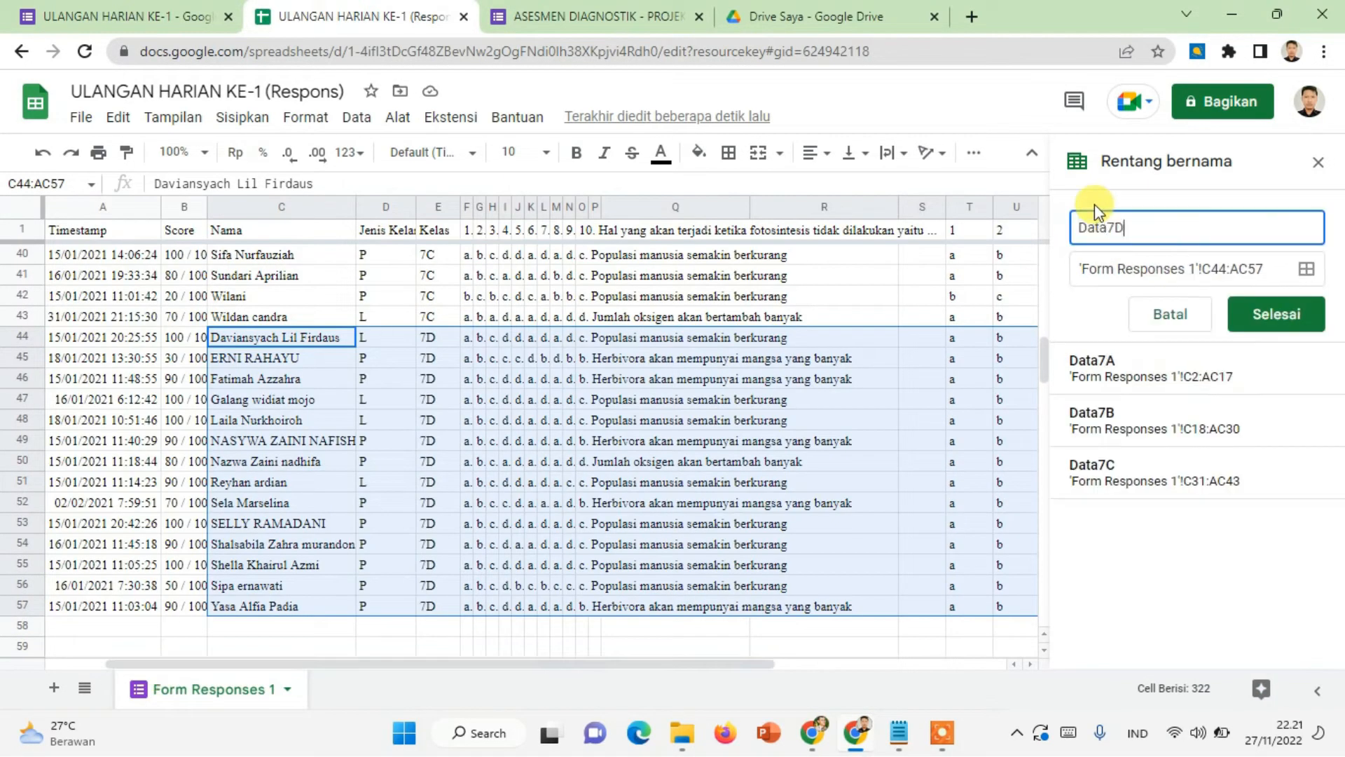
left_click(1276, 313)
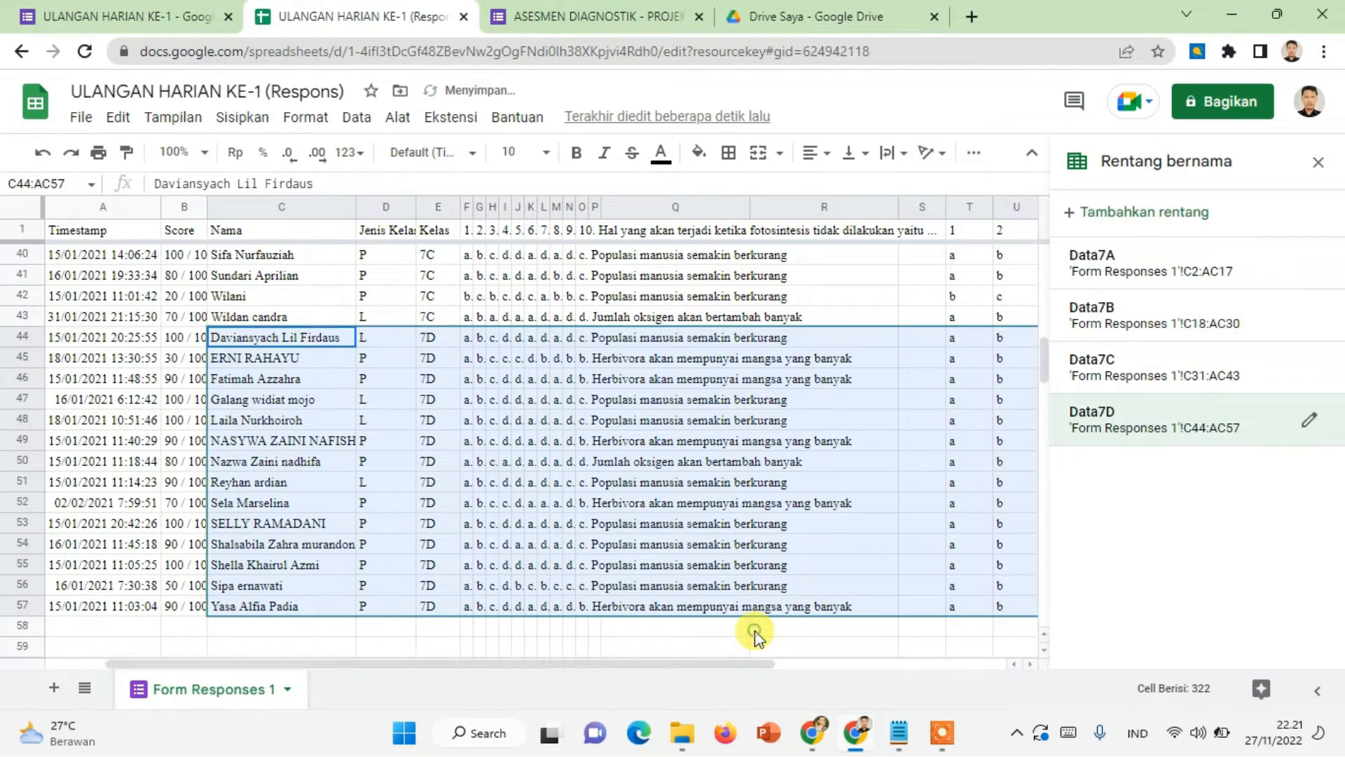
left_click(755, 629)
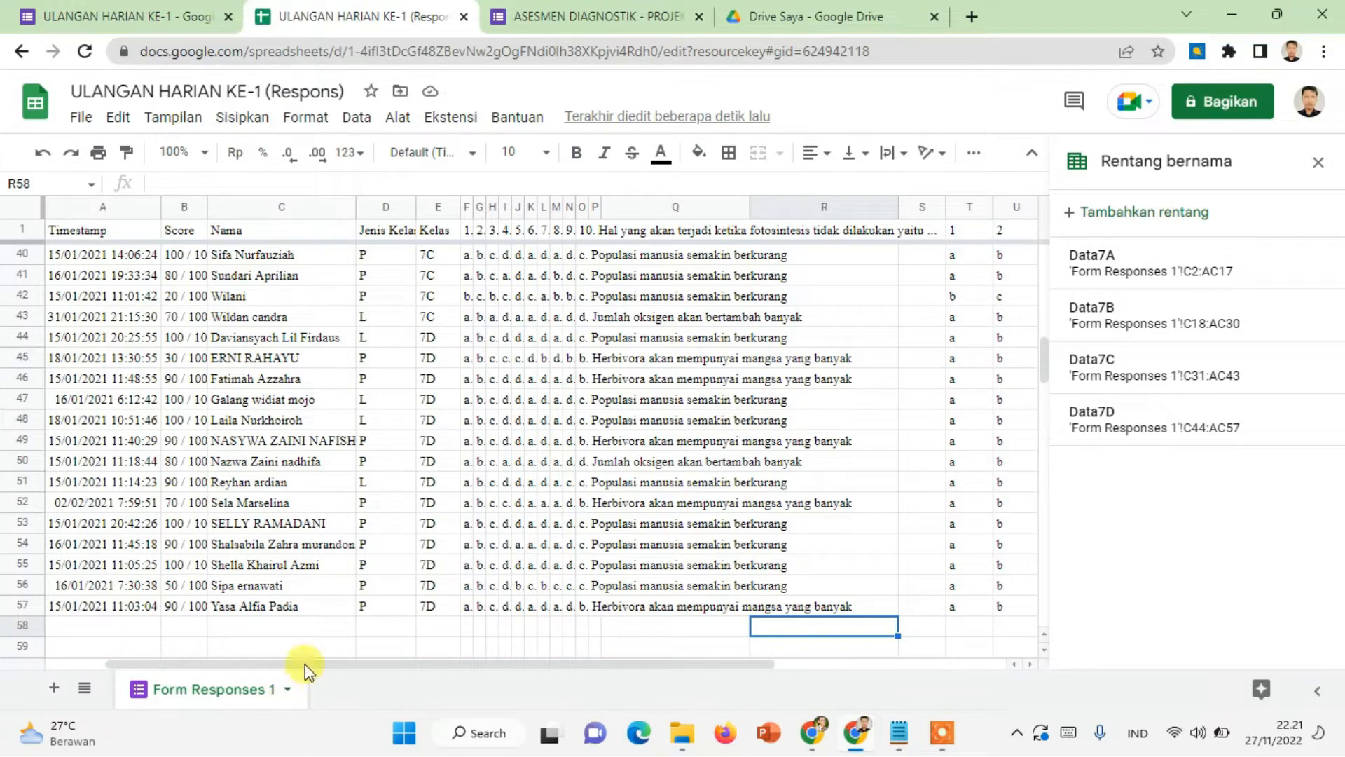
- Search Drive for "analisis" and import Analisis Butir Soal PG (1).xlsx with the location option Sisipkan sheet baru
scroll(362, 630, "up", 13)
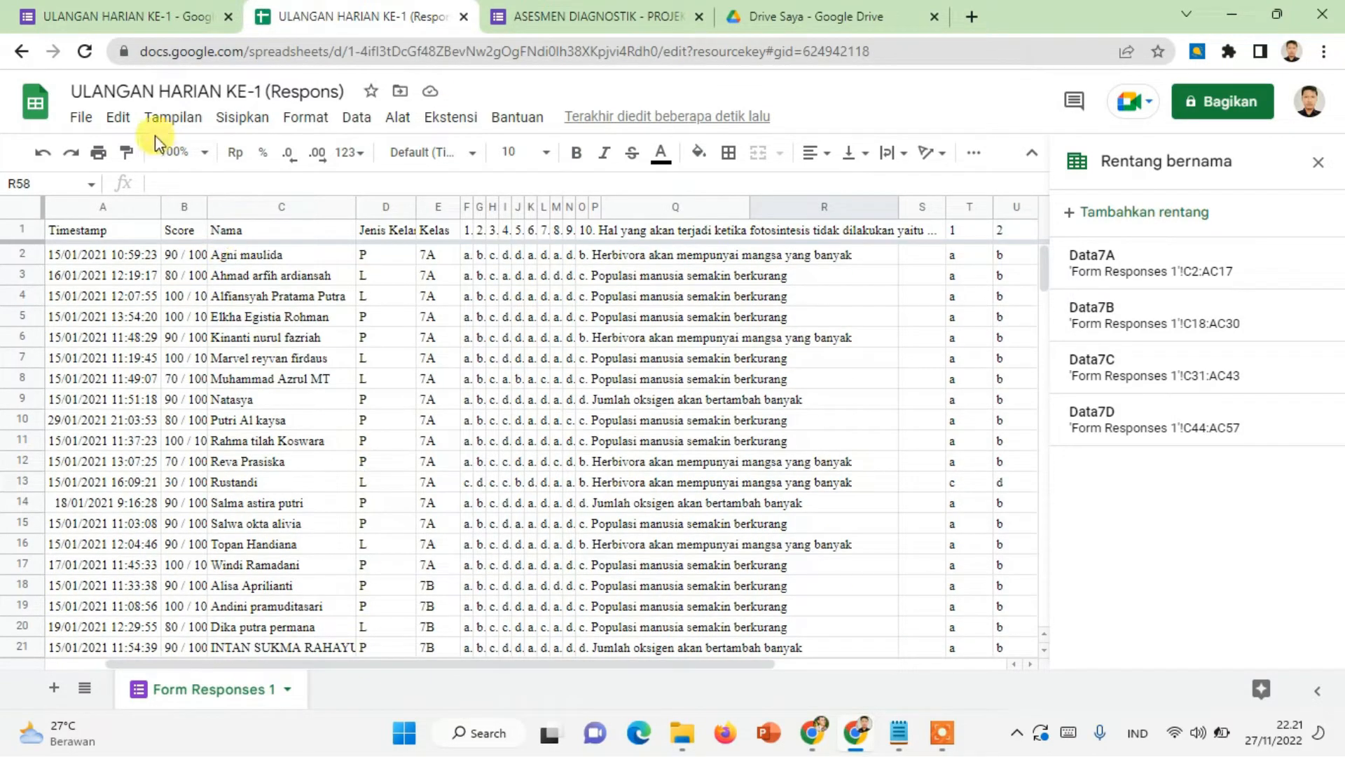
left_click(80, 125)
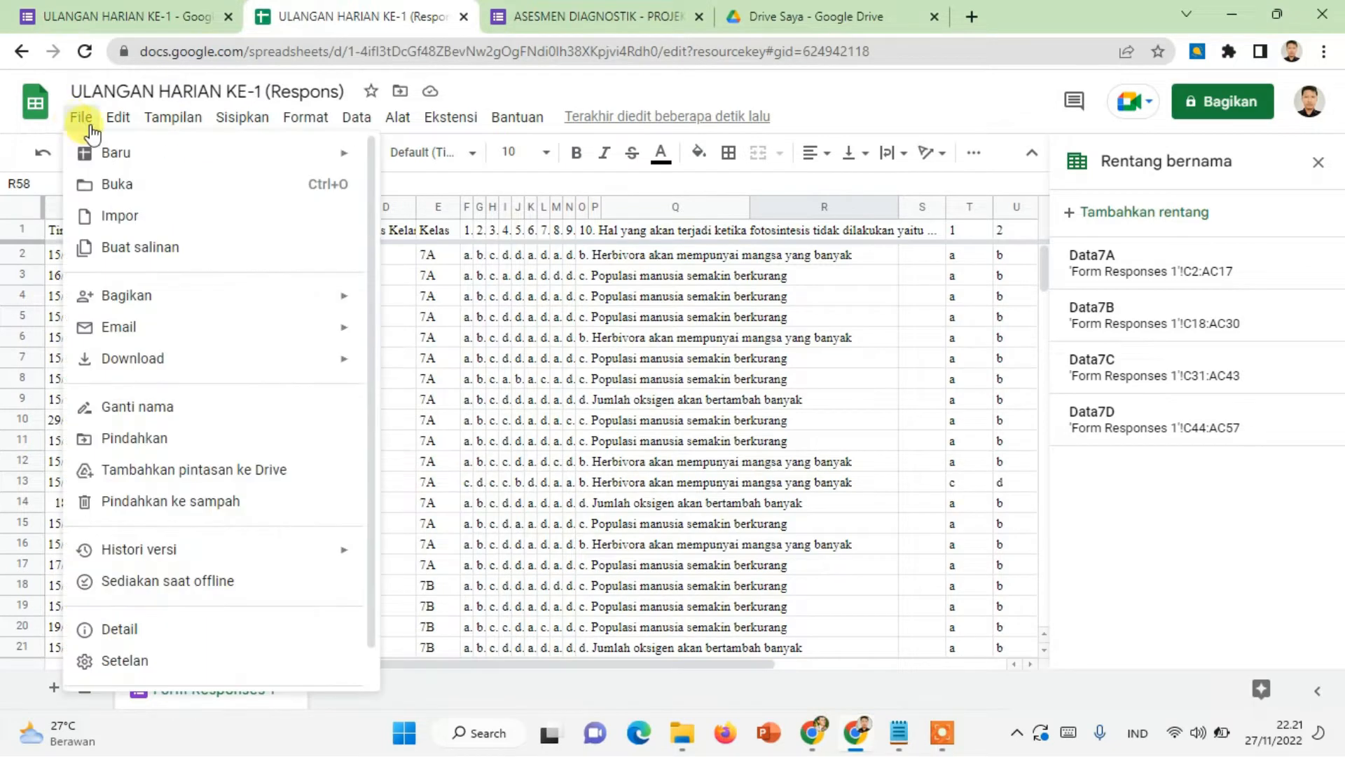
left_click(127, 214)
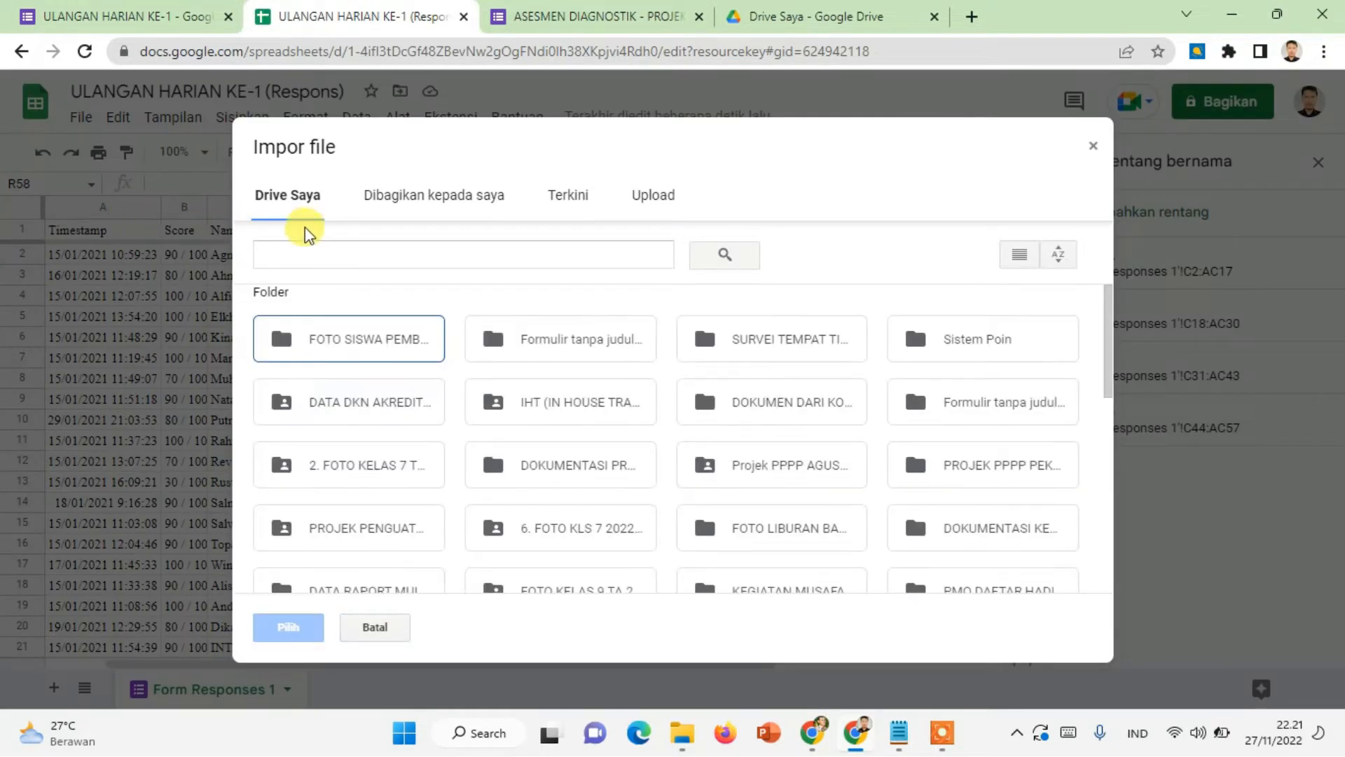
left_click(444, 253)
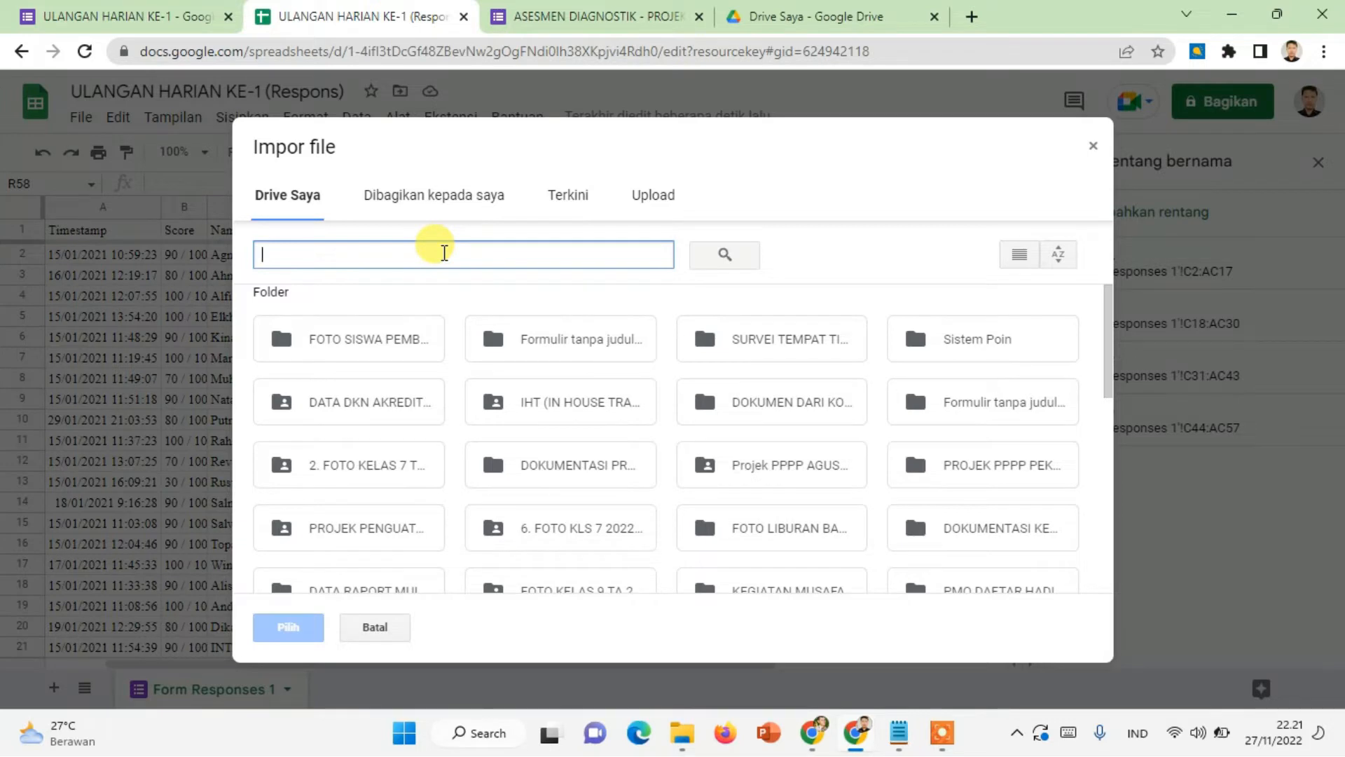
type("analisis")
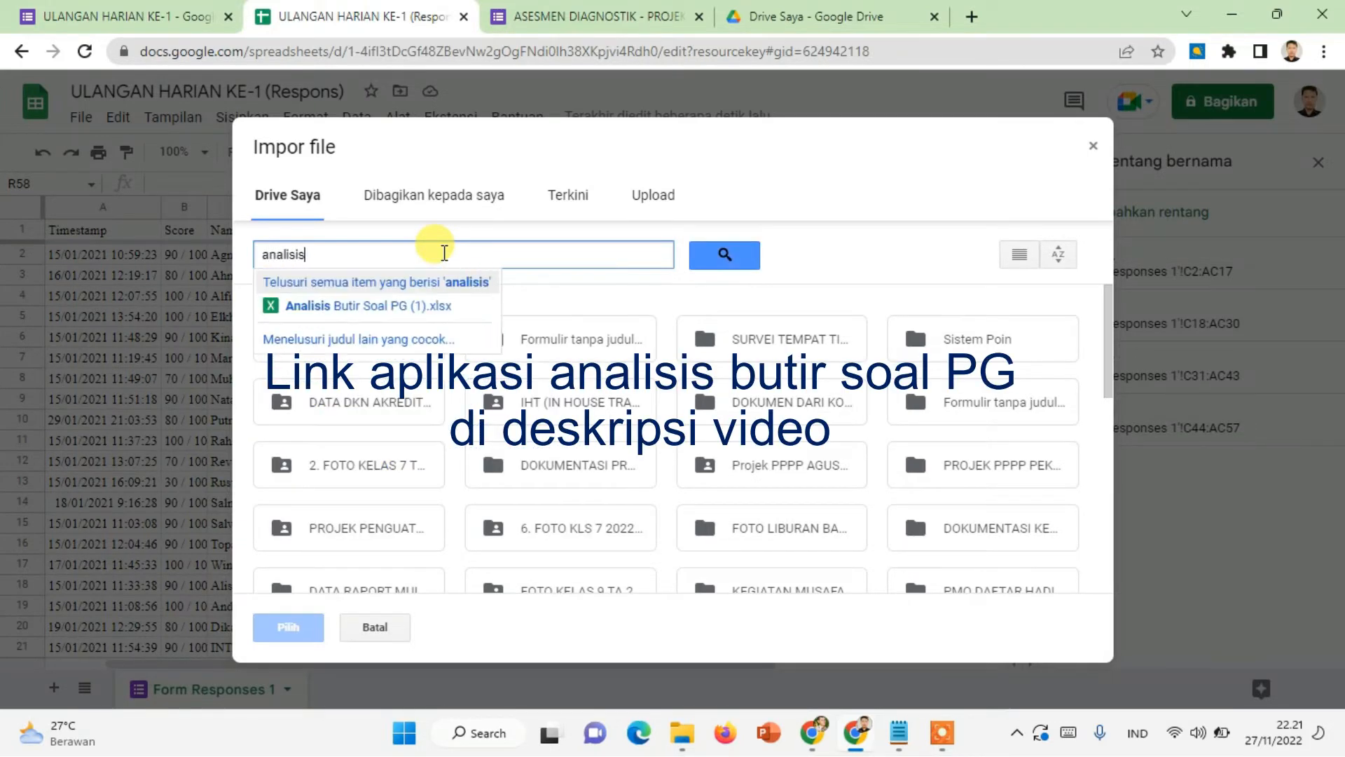
left_click(370, 308)
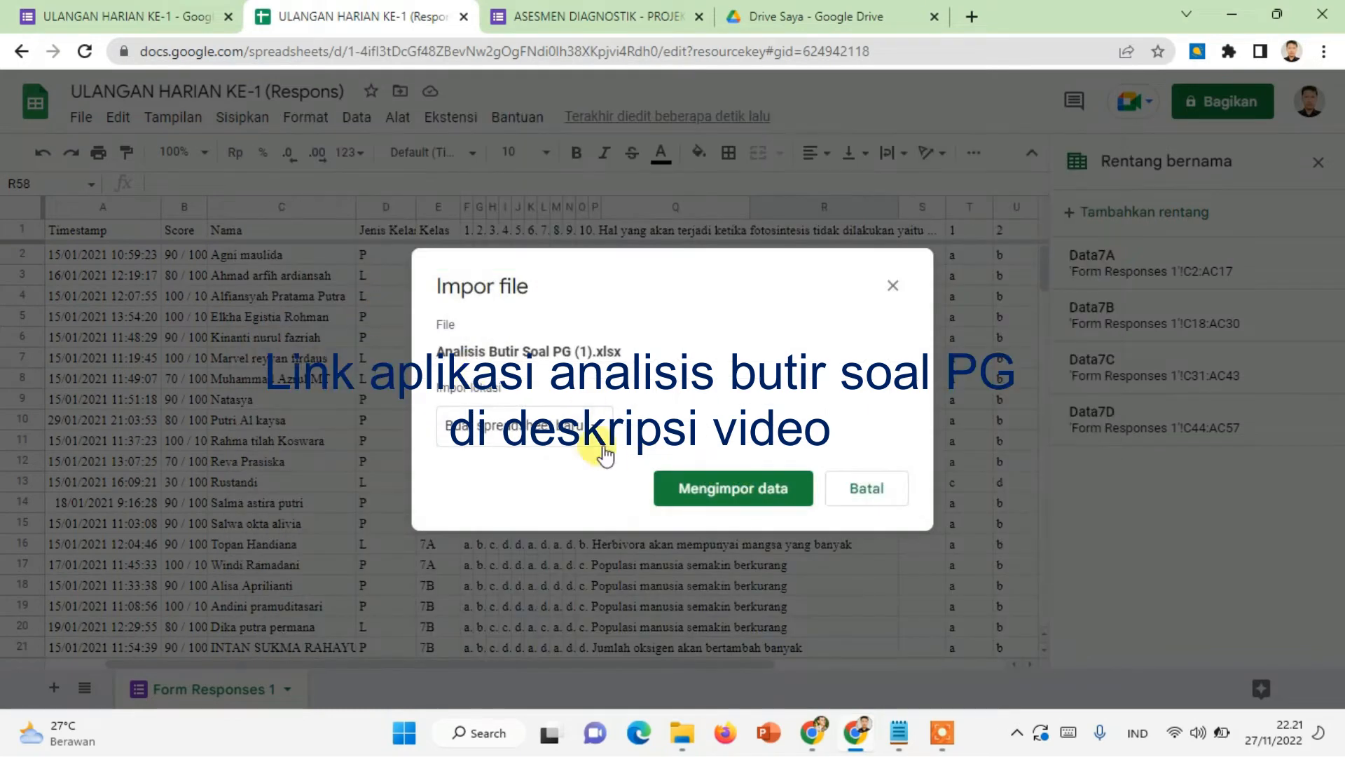
left_click(574, 429)
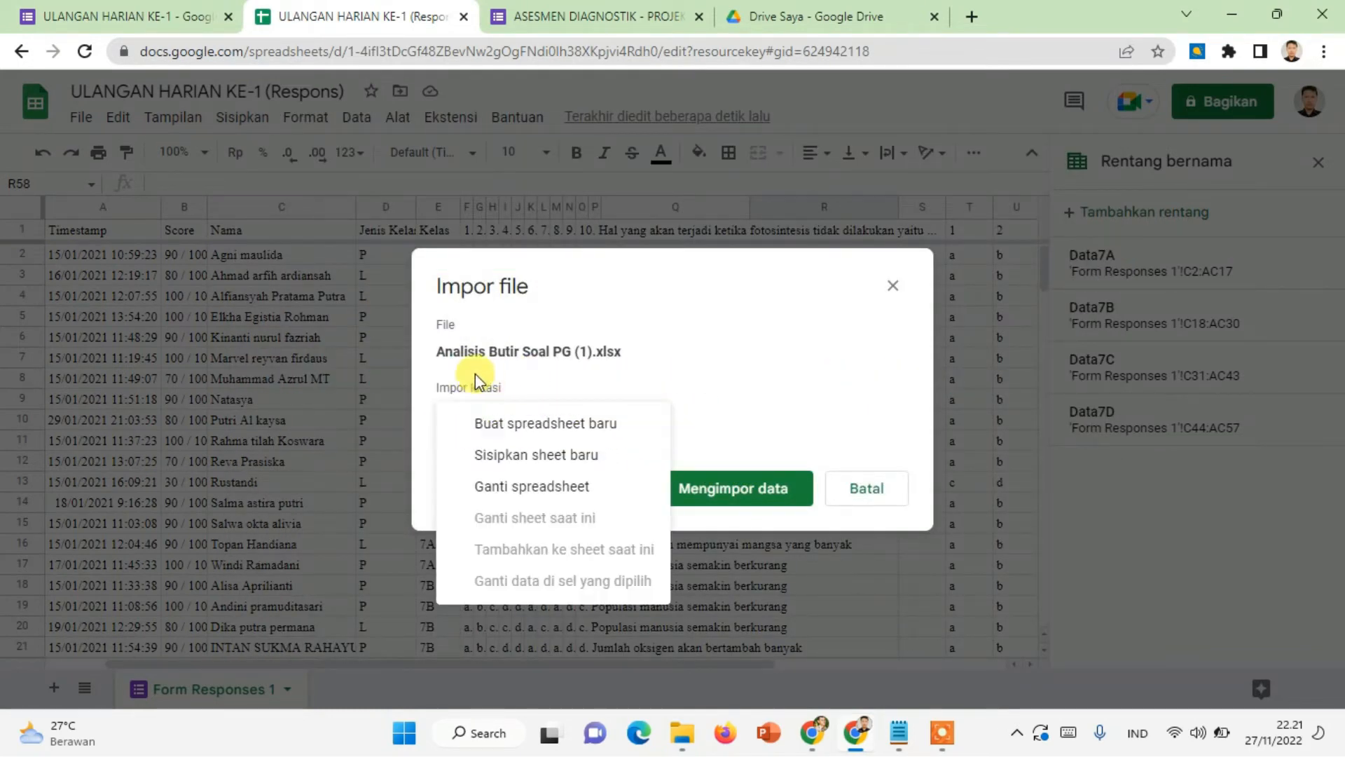
left_click(543, 461)
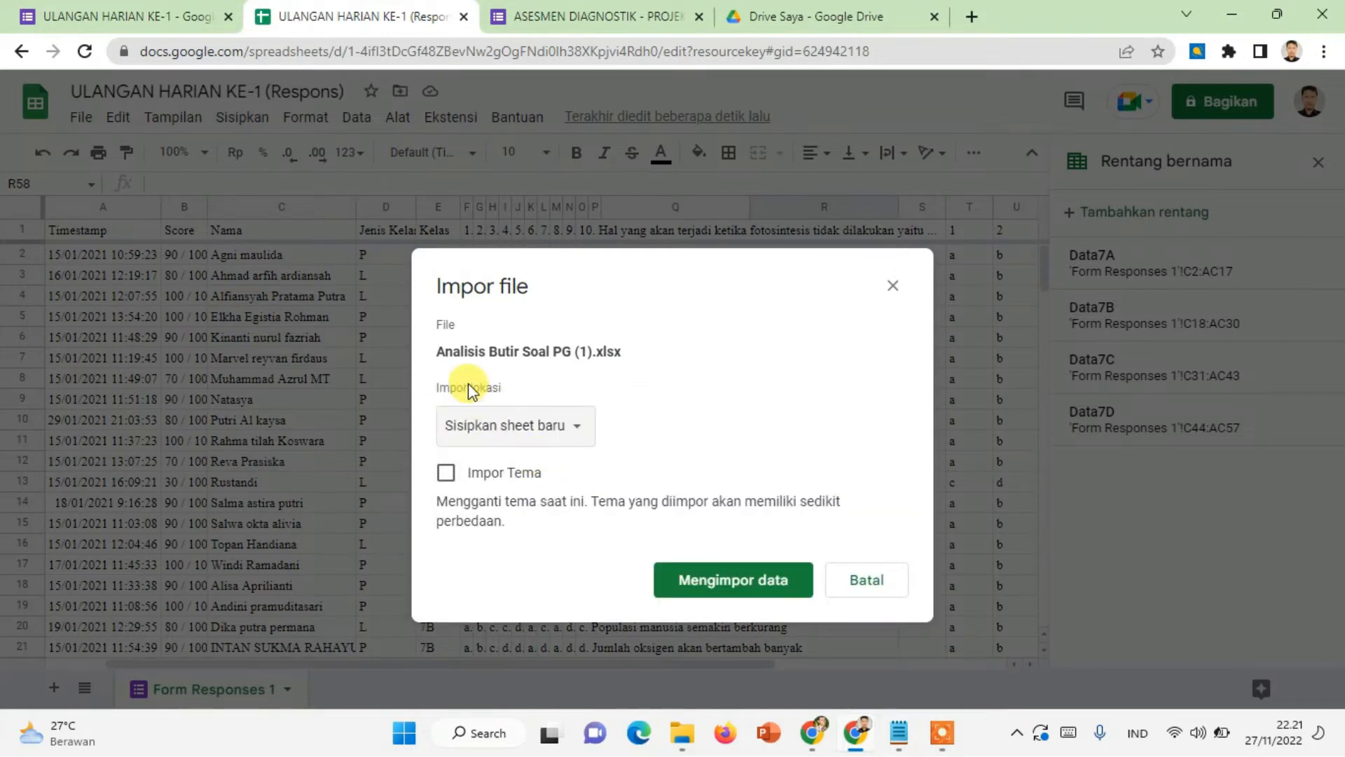
left_click(708, 583)
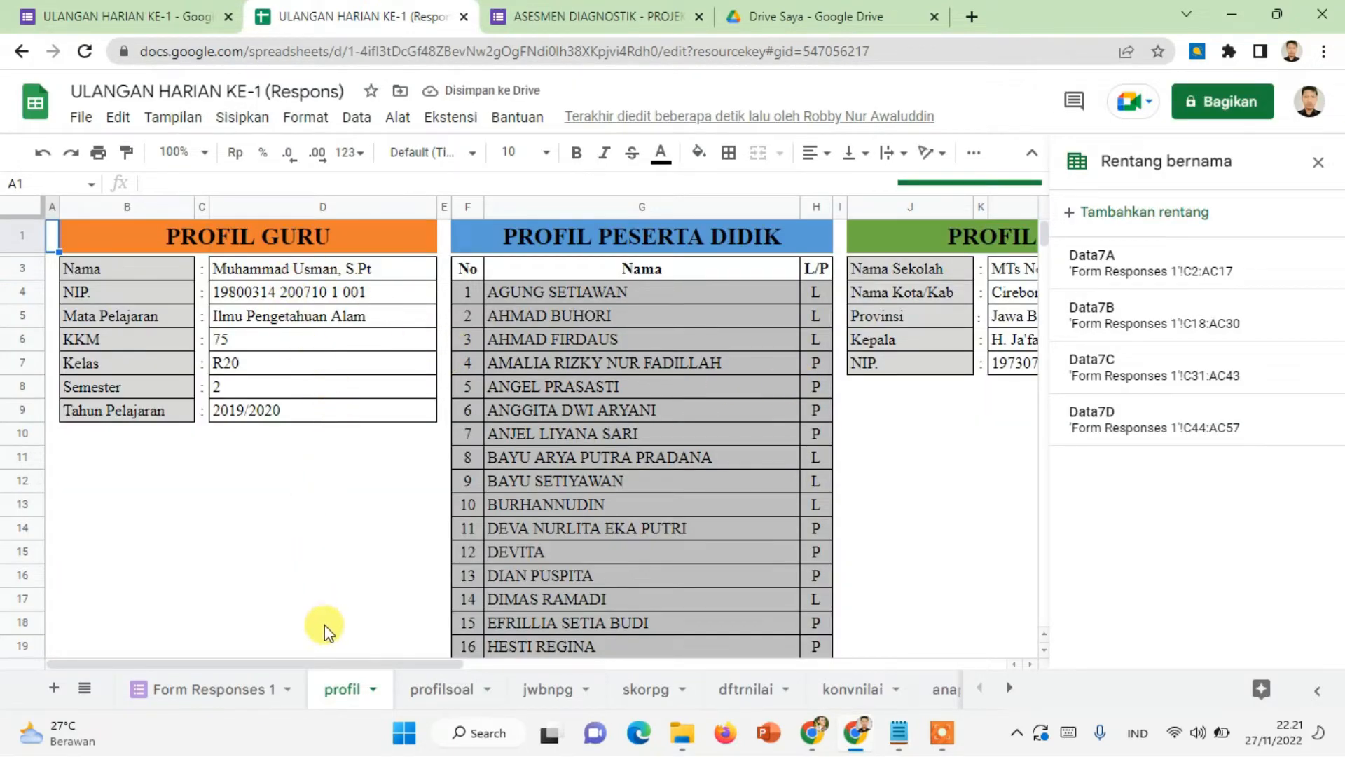
- Clear the teacher's name, NIP, class, semester and school year in the PROFIL GURU table on the profil sheet
left_click(272, 272)
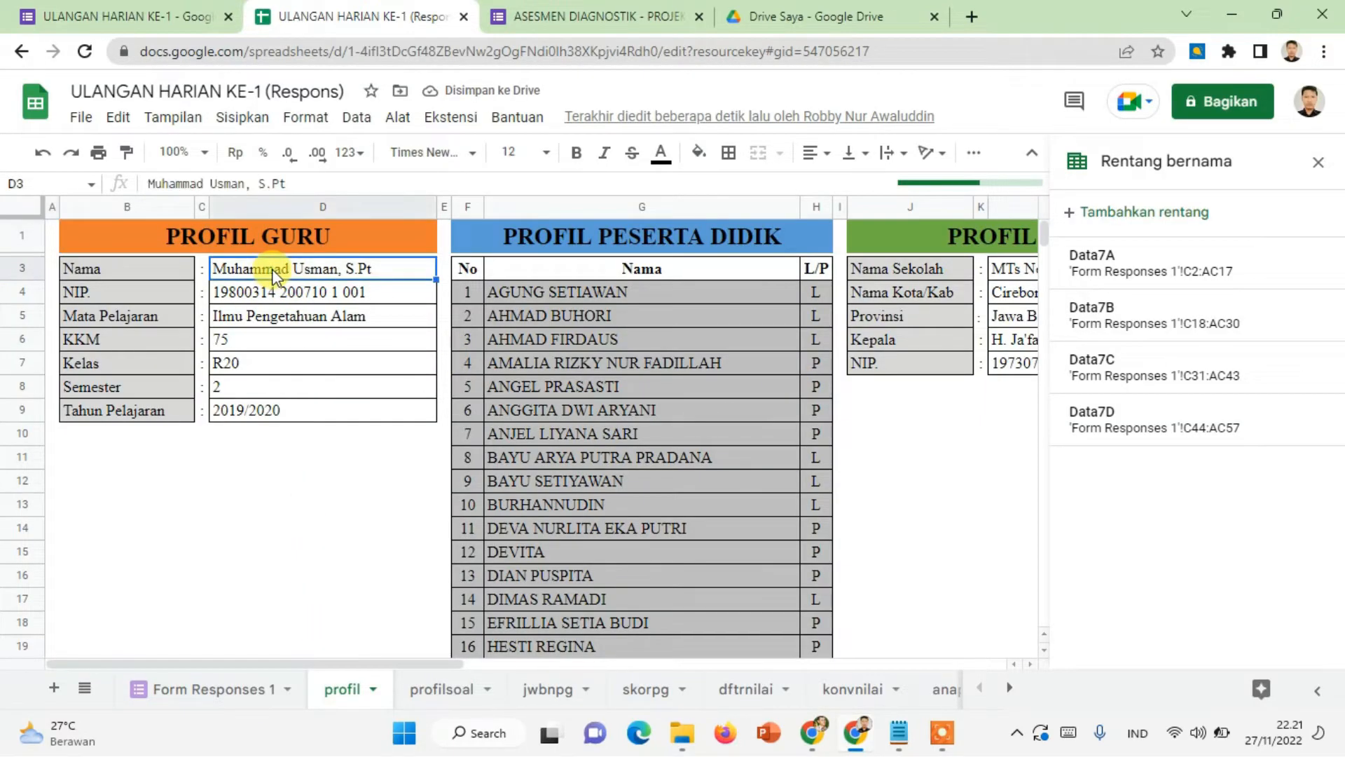
left_click(276, 295, "shift")
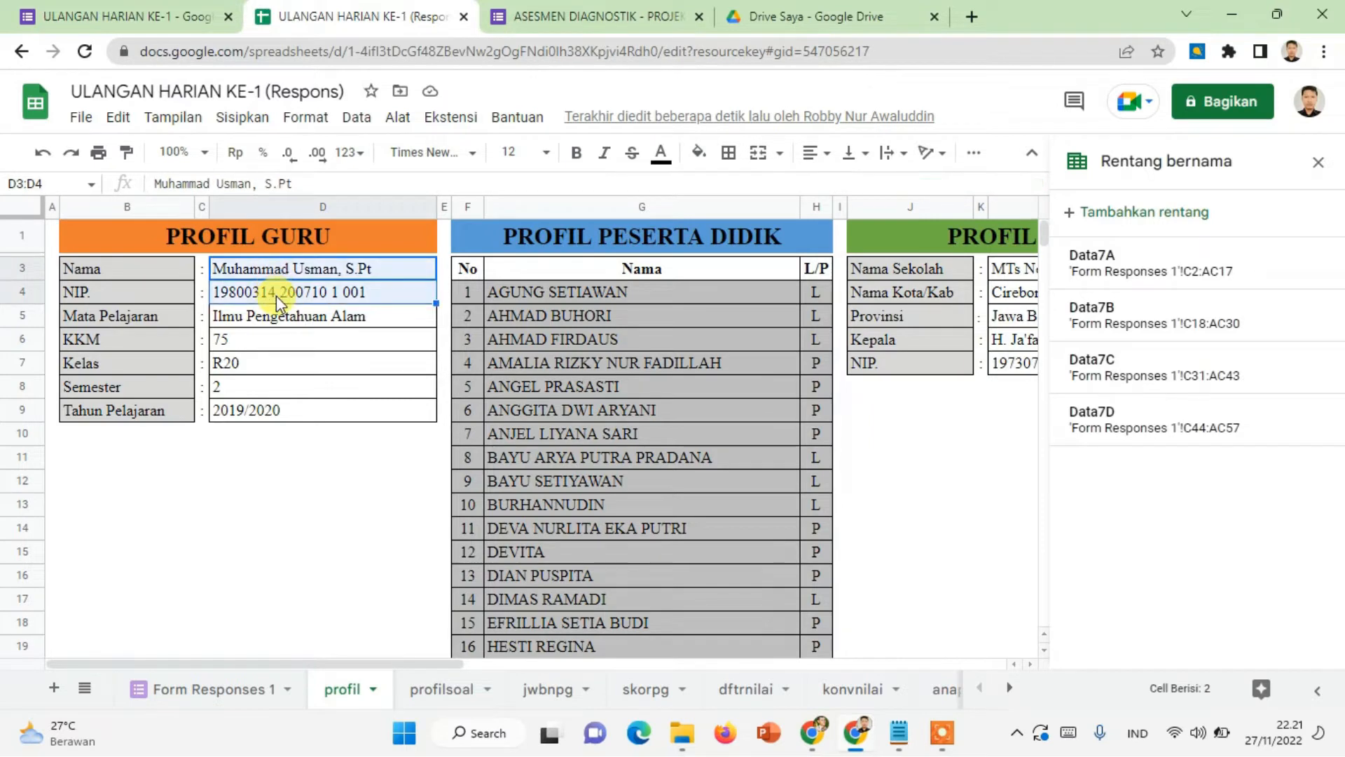
key("Delete")
left_click_drag(235, 362, 249, 410)
key("Delete")
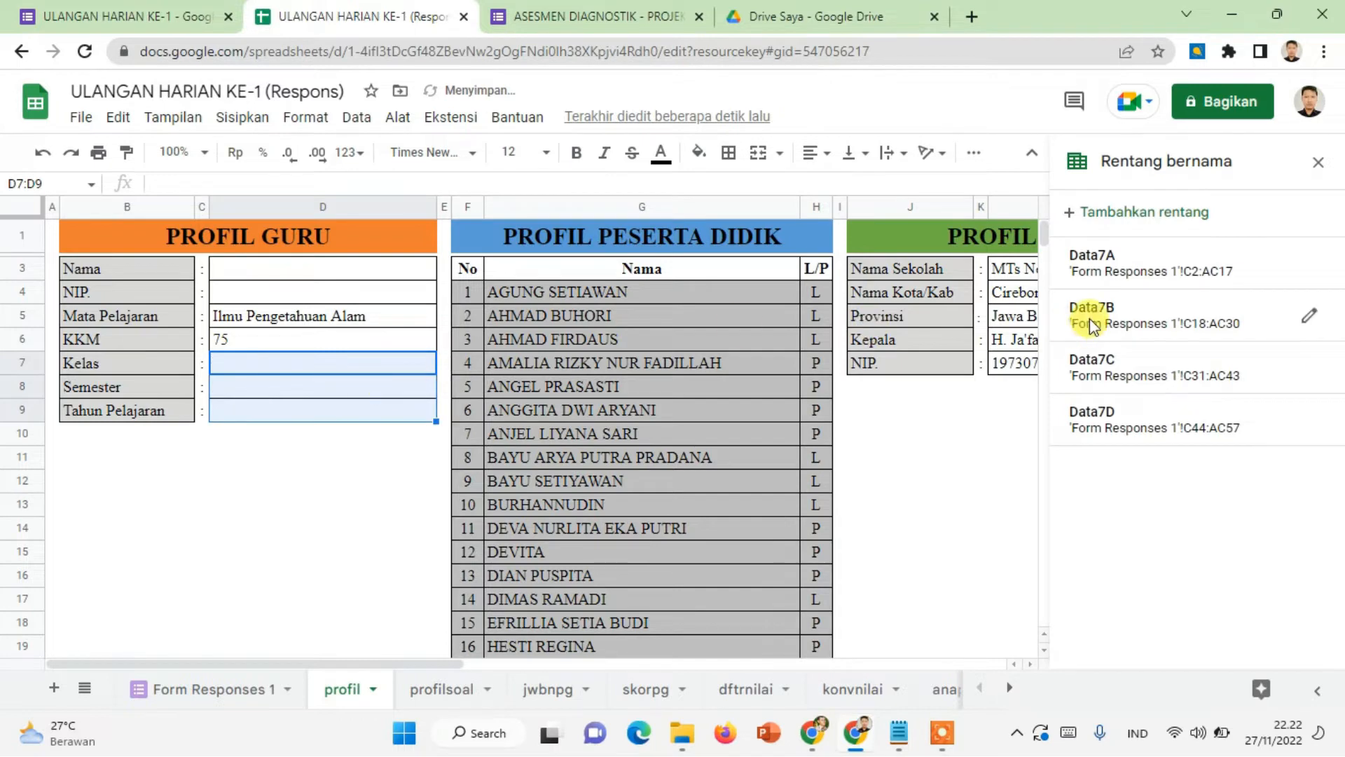
- Clear the school name, city, province, head and NIP values in the school profile table
left_click_drag(1013, 276, 1020, 368)
key("Delete")
left_click(910, 433)
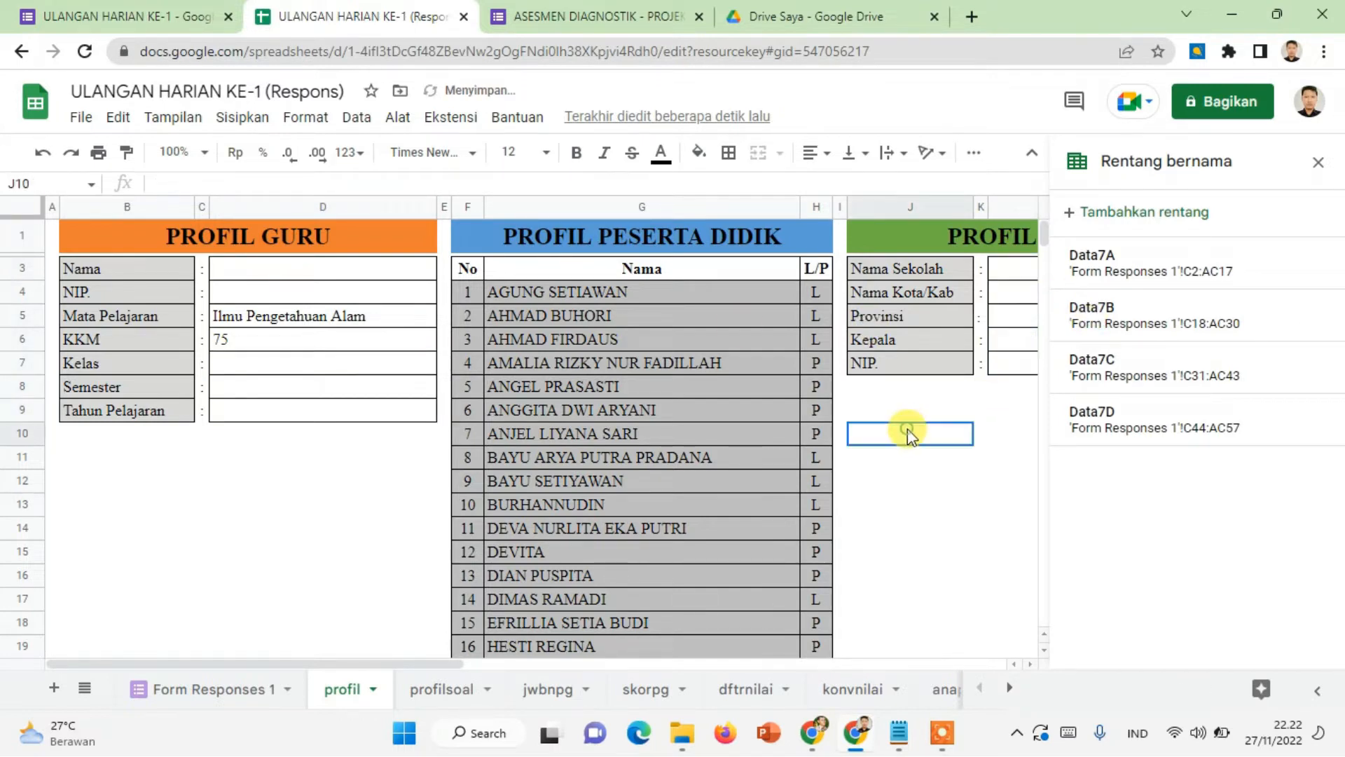
- Clear the student names in G4:G31 of the PROFIL PESERTA DIDIK table
left_click_drag(582, 291, 601, 443)
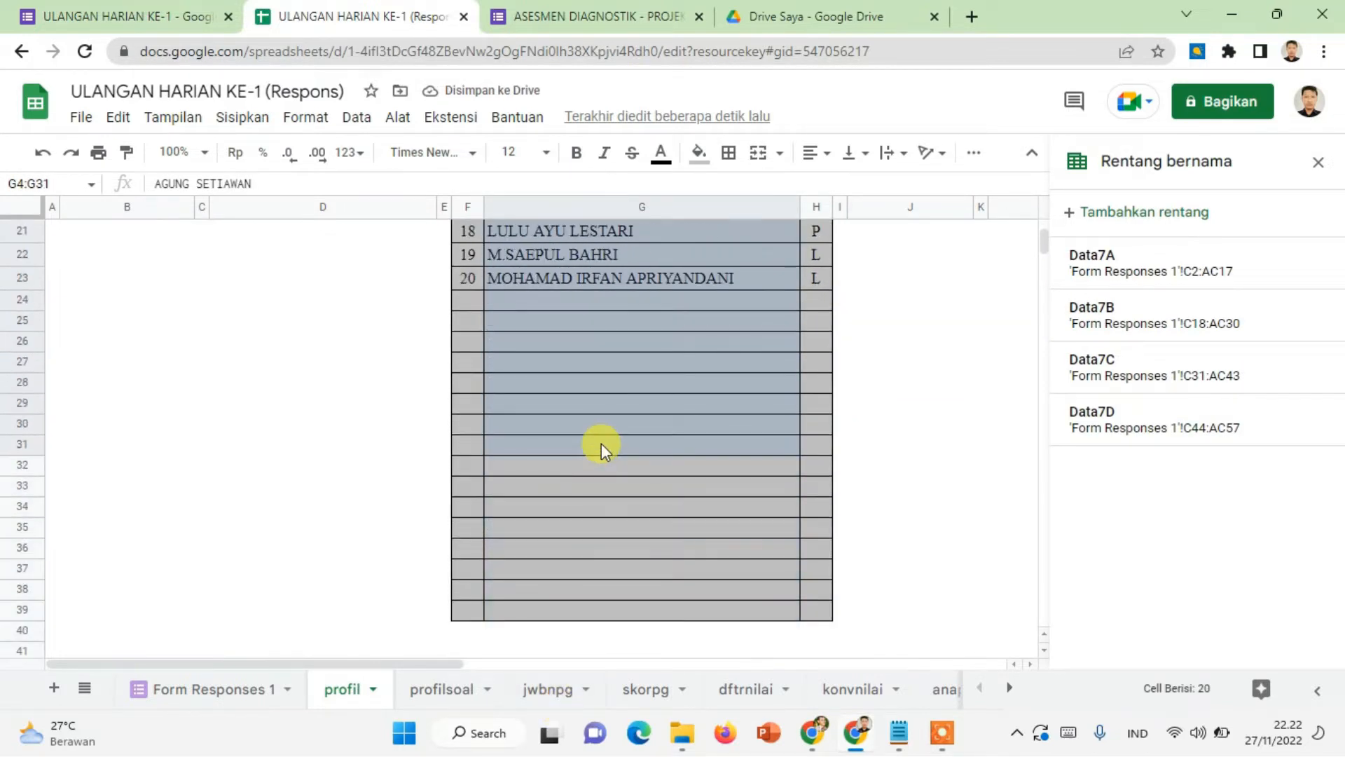
key("Delete")
scroll(662, 431, "up", 2)
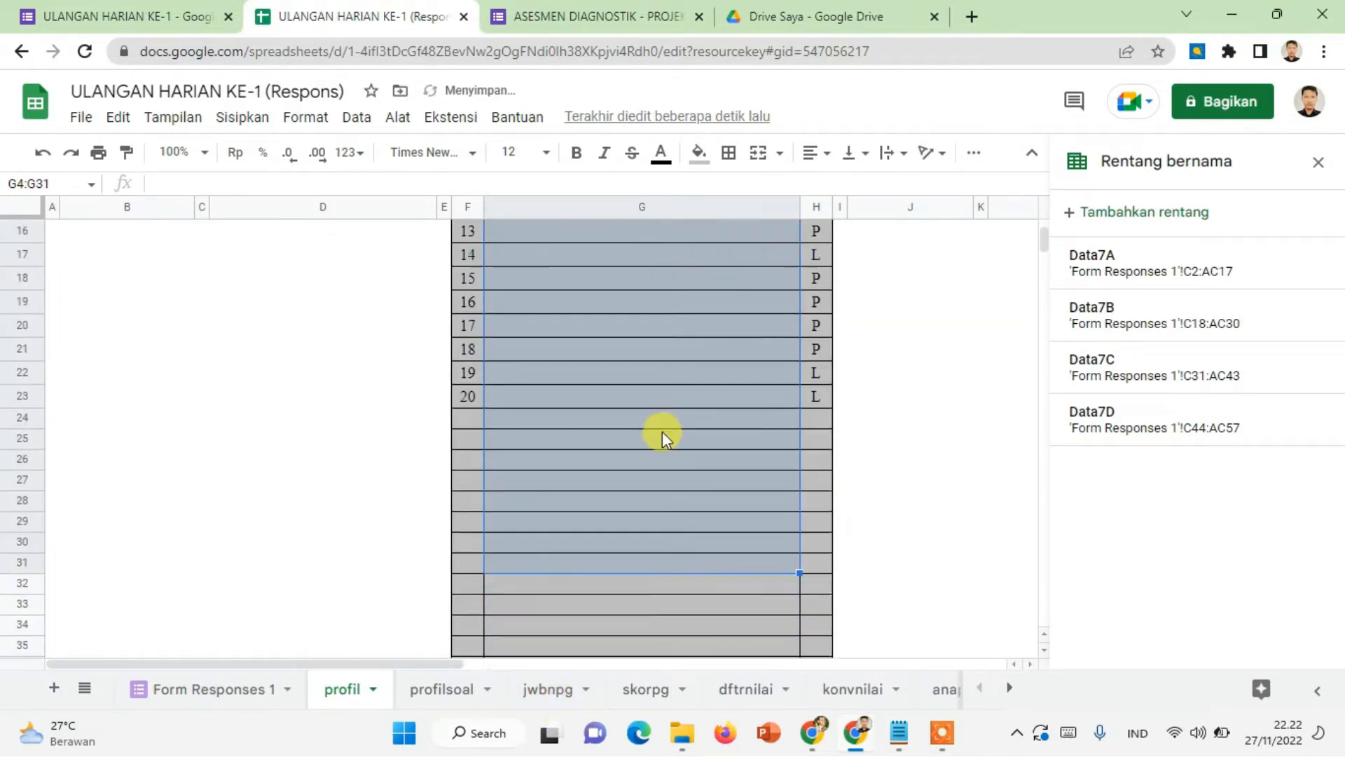
- Clear the whole Kunci Jawaban PG answer key in columns E, H, K, N and Q on the profilsoal sheet
left_click(440, 700)
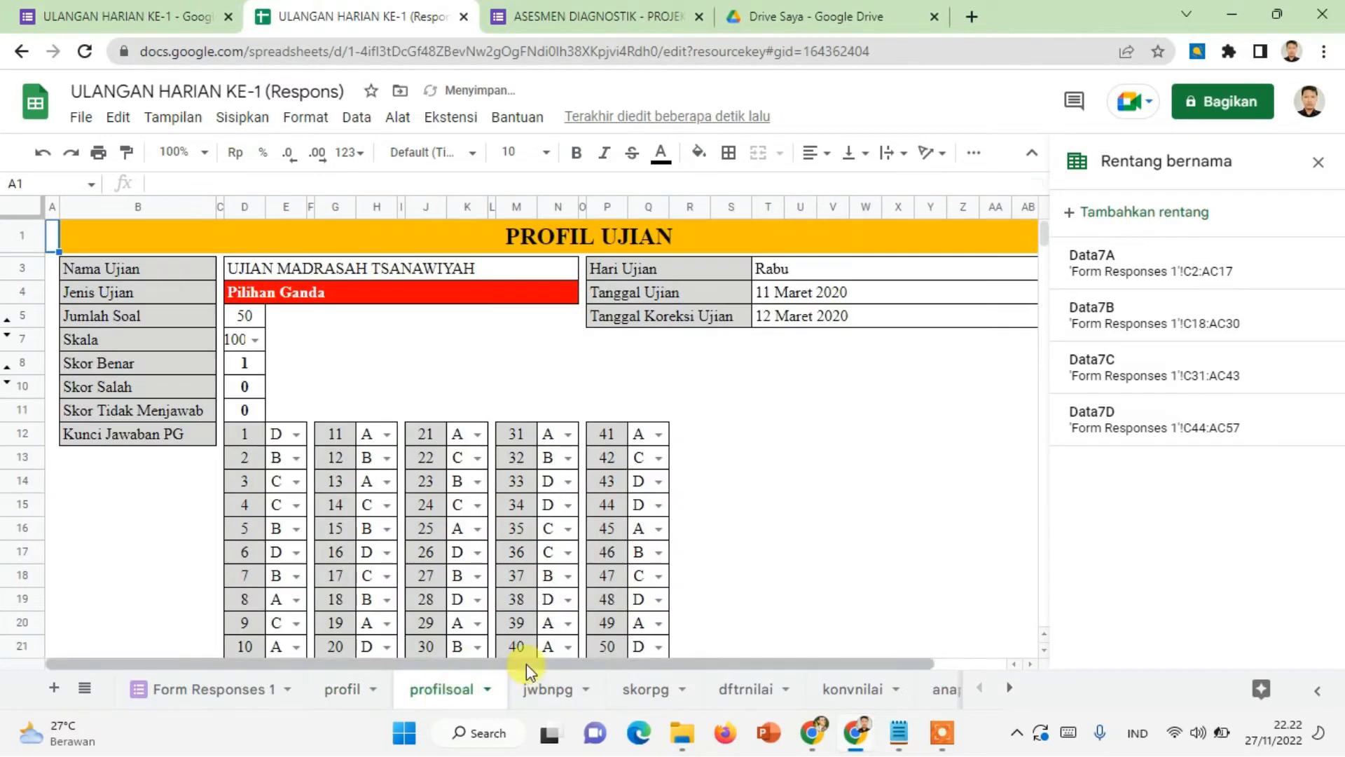
left_click_drag(279, 436, 293, 470)
key("Delete")
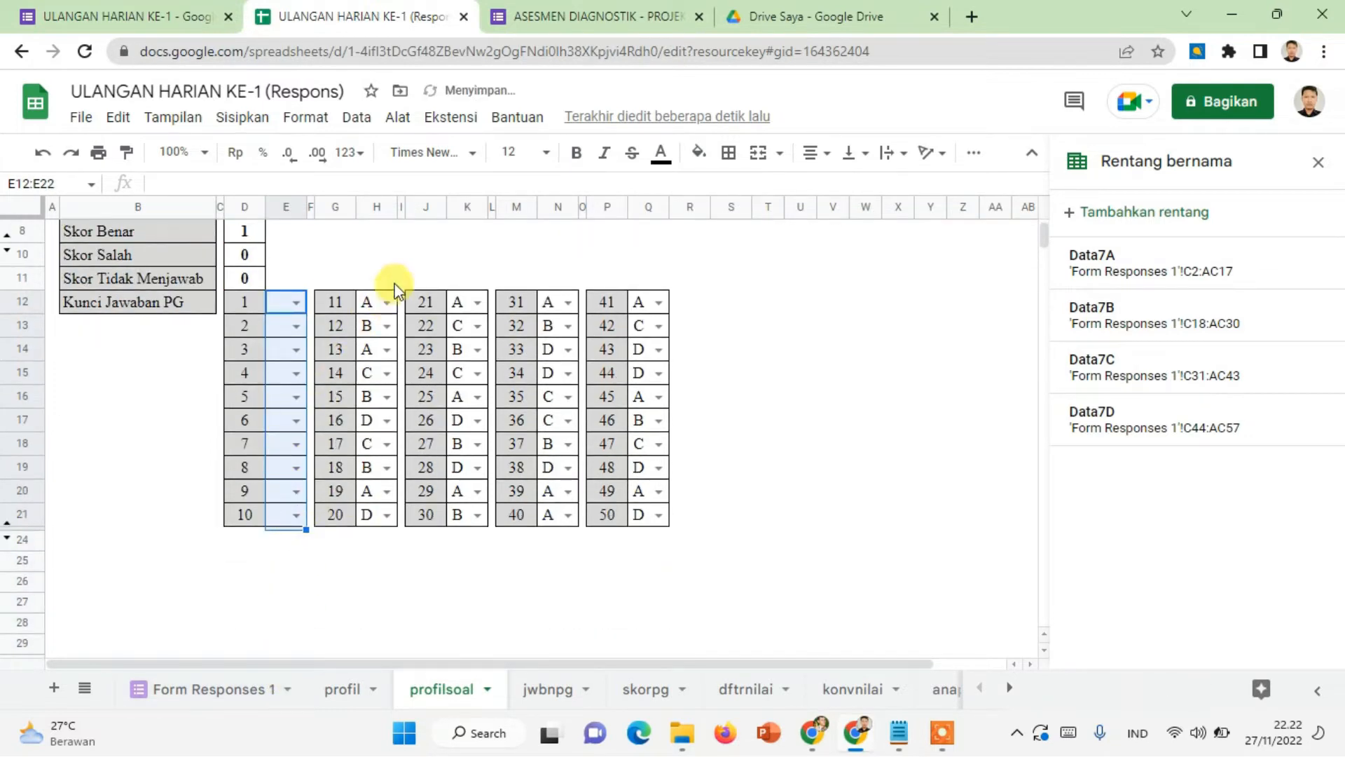
left_click_drag(373, 302, 367, 516)
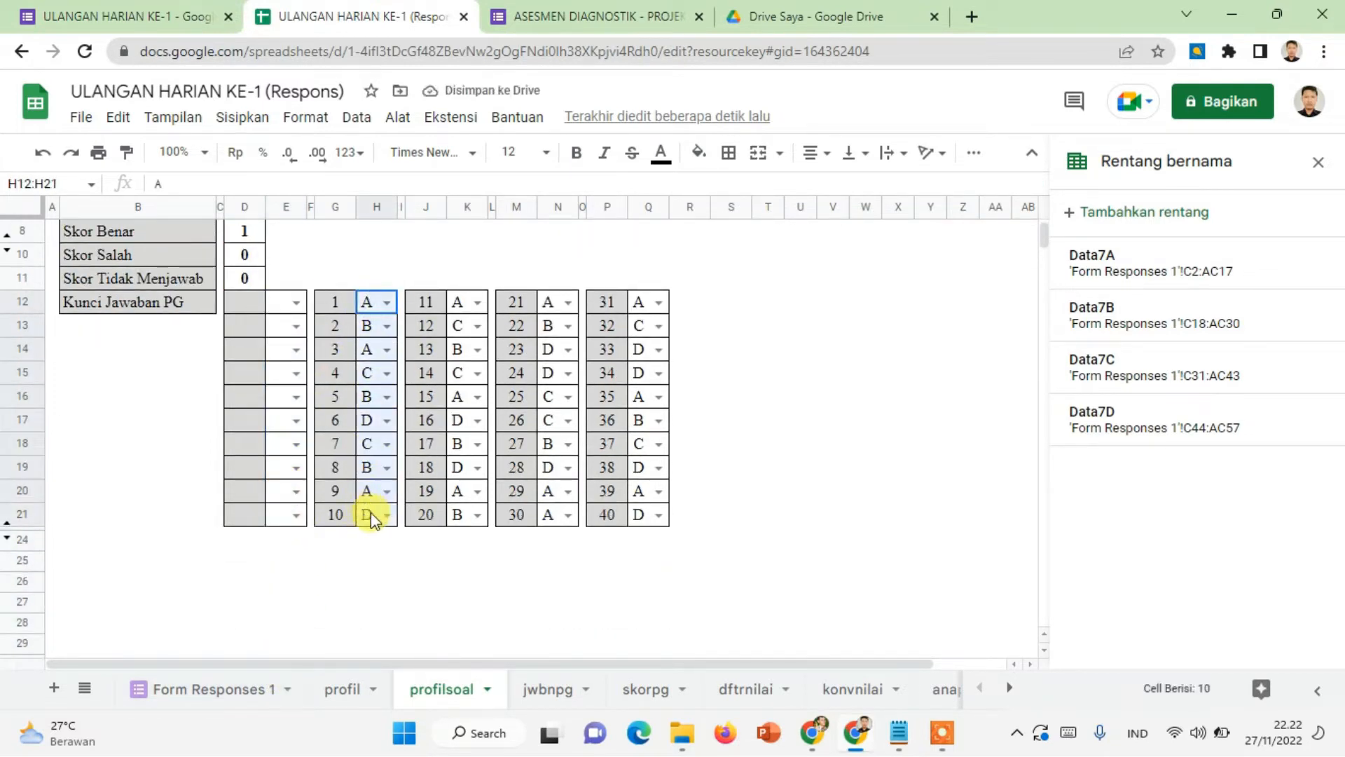
key("Delete")
left_click_drag(465, 303, 465, 516)
key("Delete")
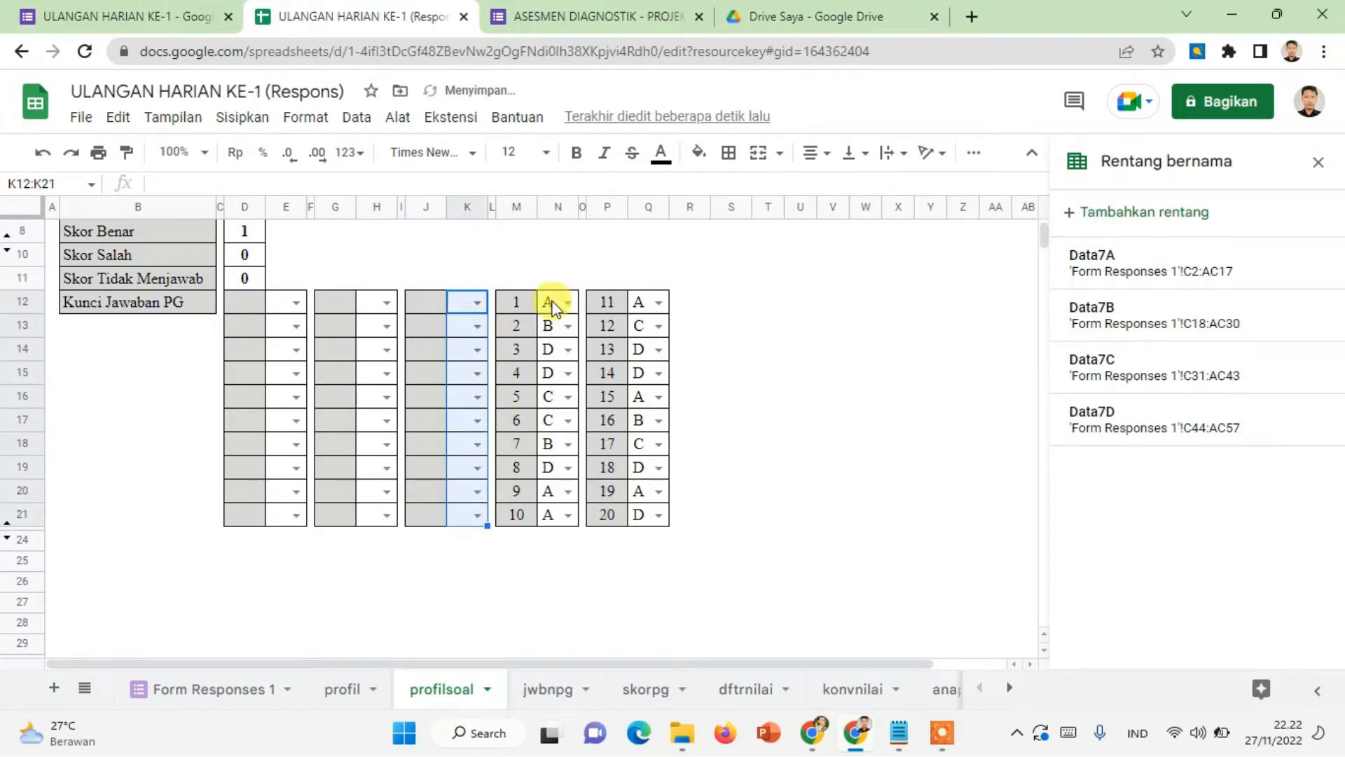
left_click_drag(552, 306, 550, 516)
key("Delete")
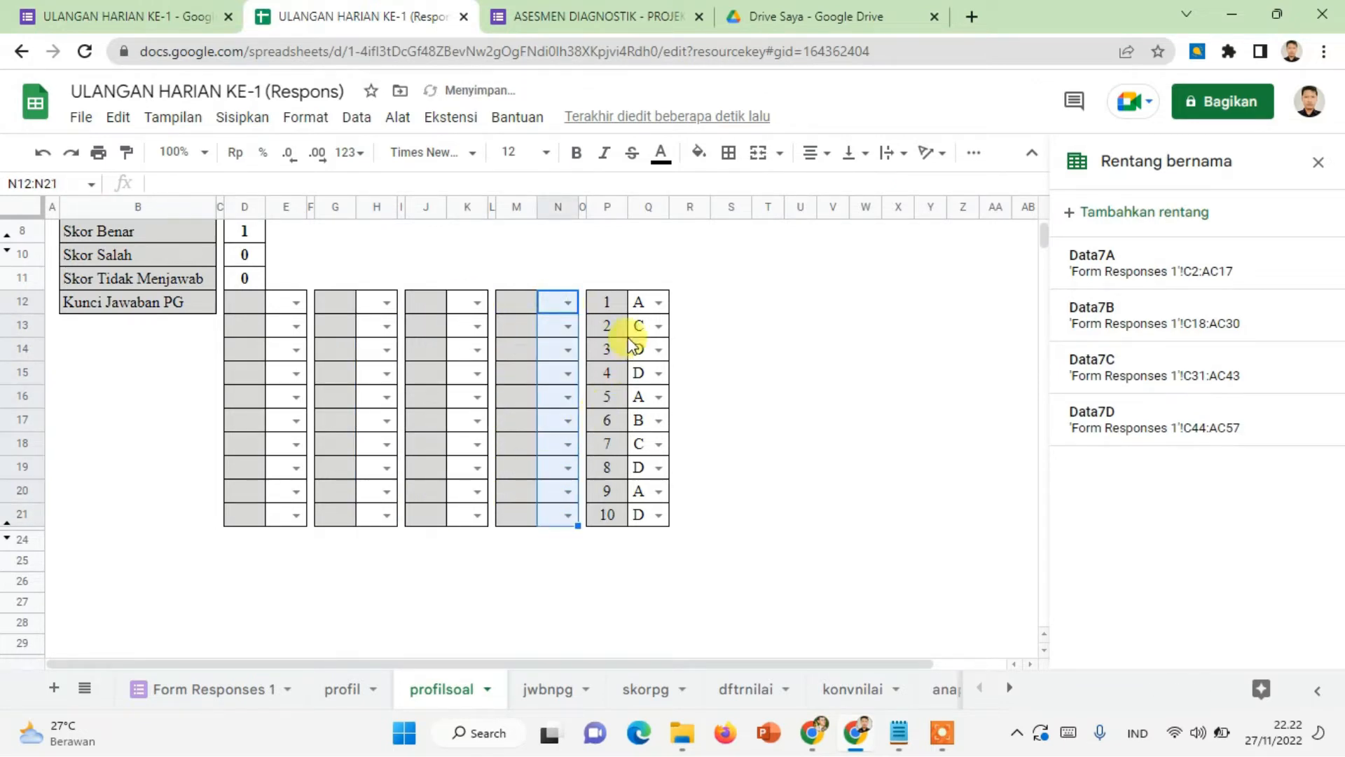
left_click_drag(640, 302, 645, 522)
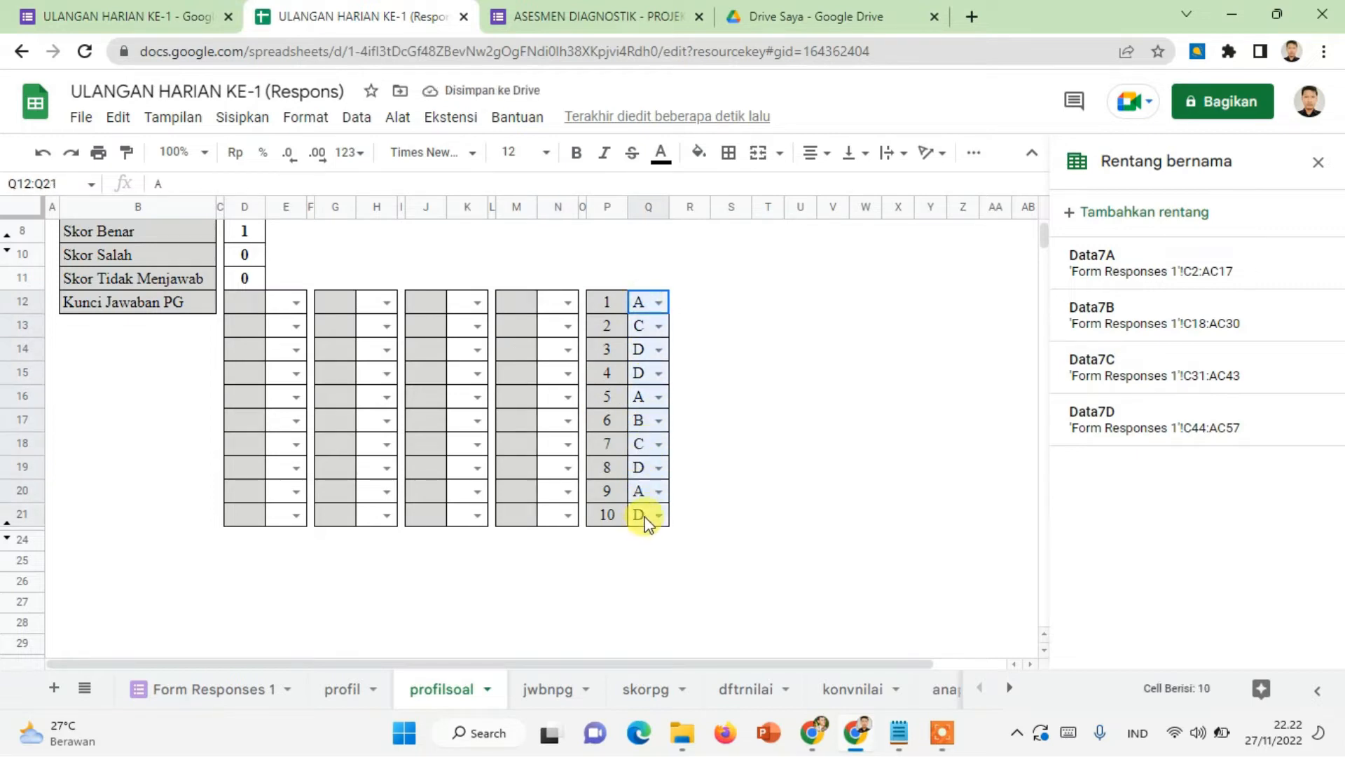
key("Delete")
left_click(762, 396)
scroll(703, 392, "up", 3)
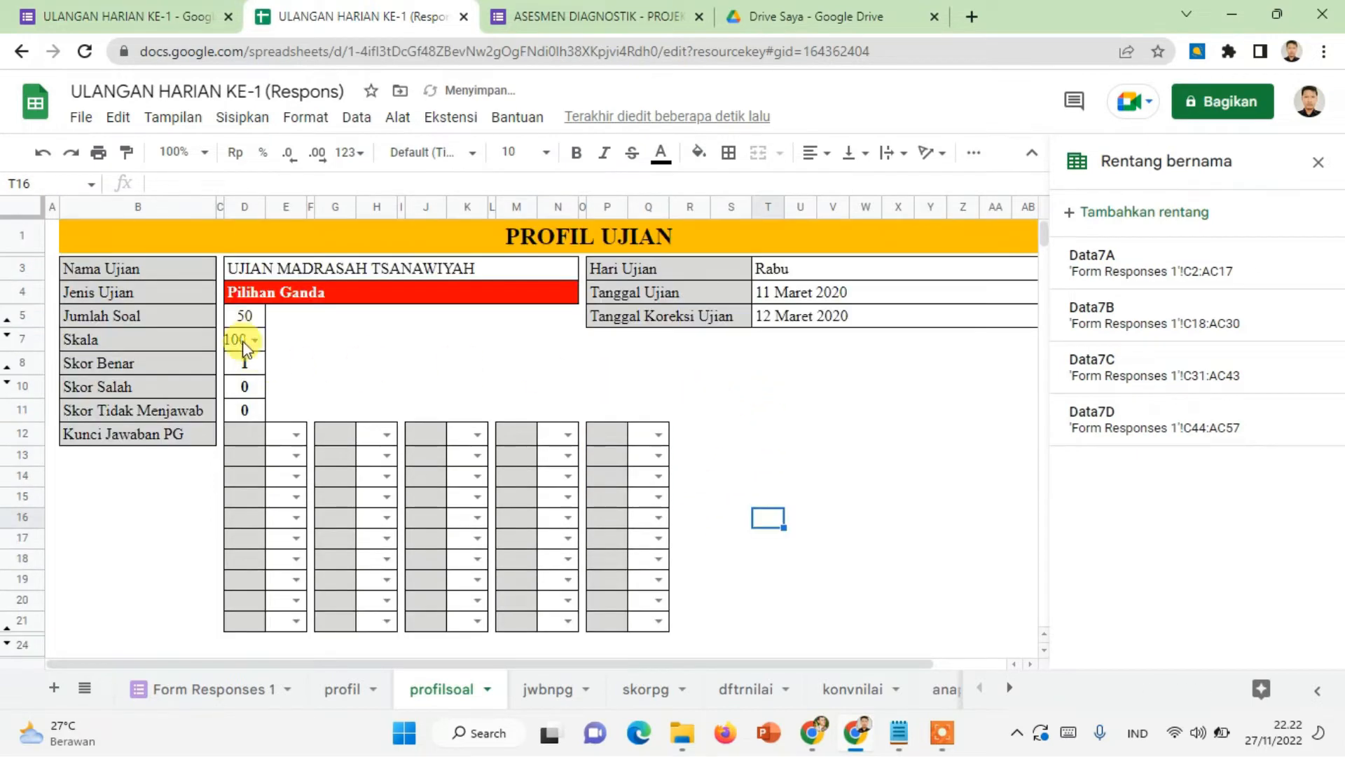
- Set Jumlah Soal to 10 in the PROFIL UJIAN table on the profilsoal sheet
left_click(245, 316)
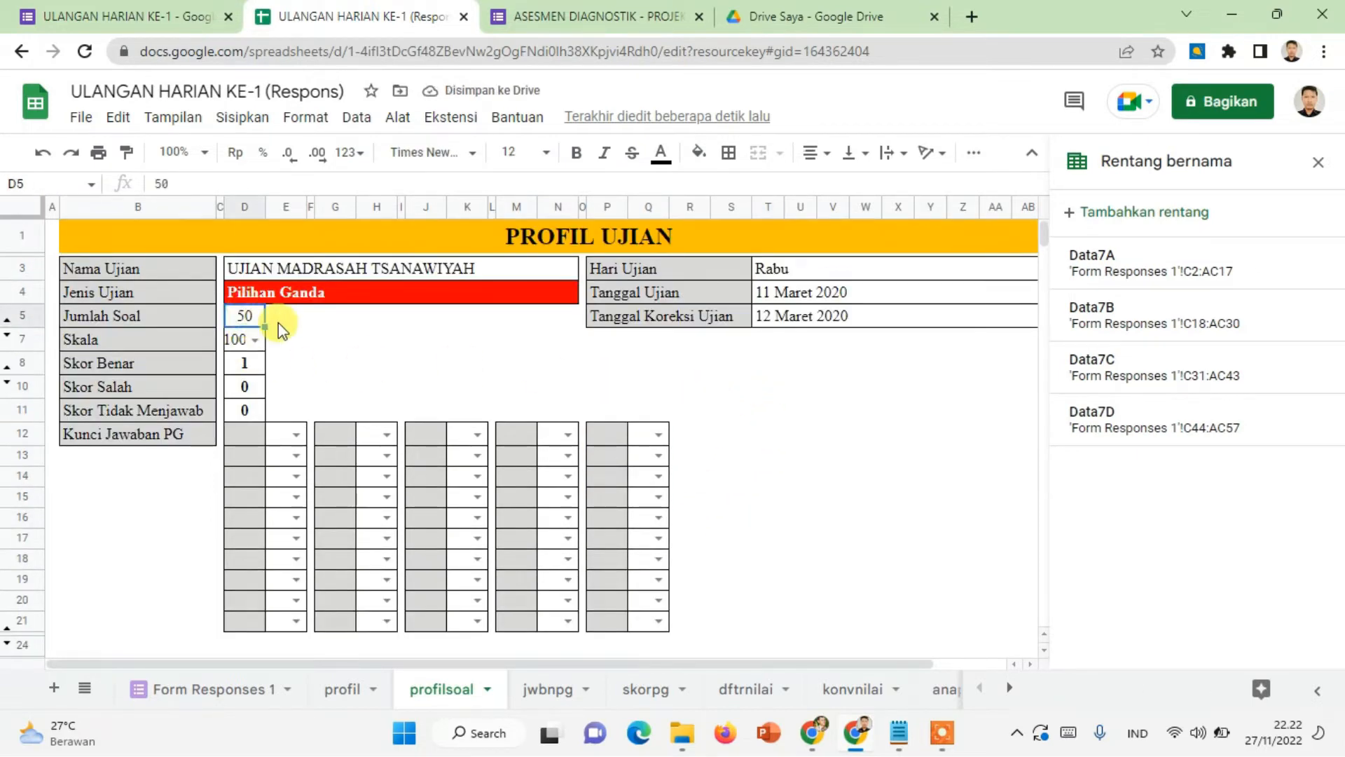
type("10")
left_click(353, 341)
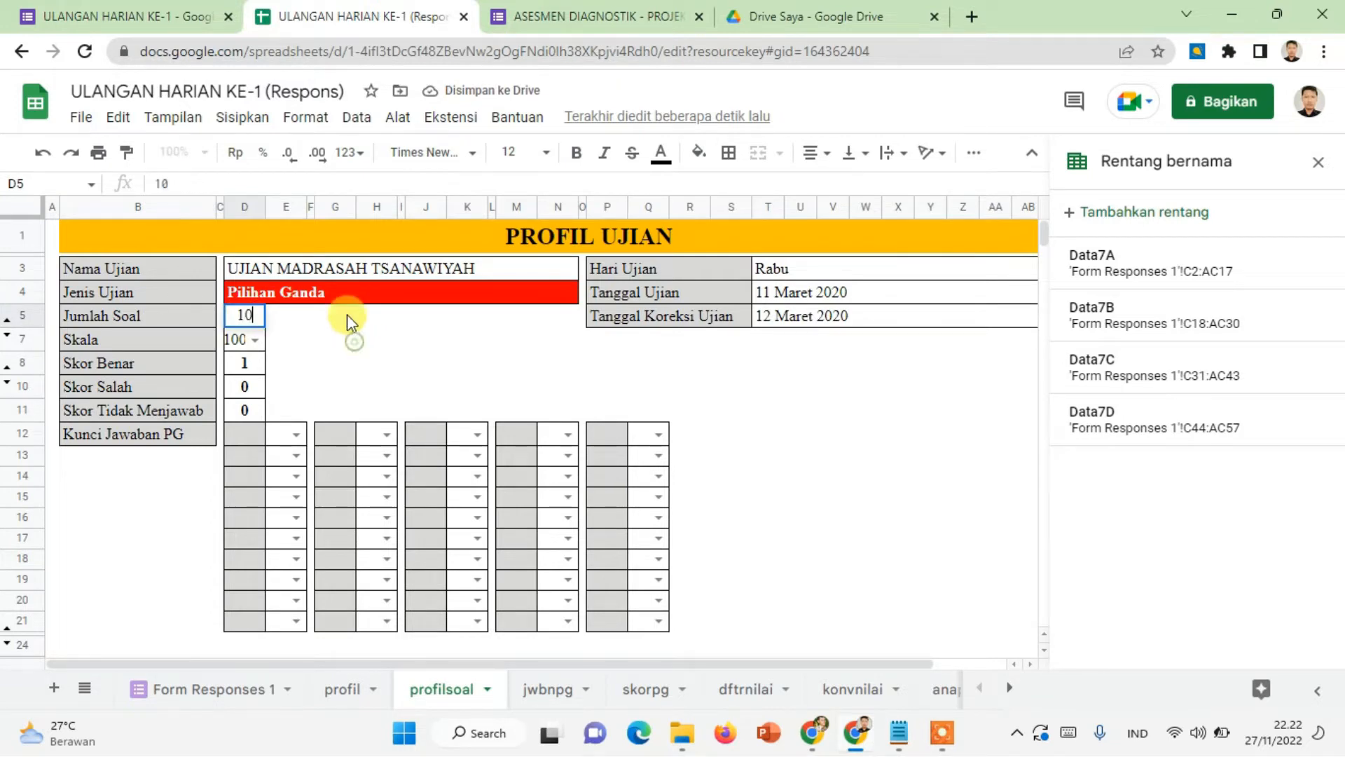
- Clear the exam name, exam day, exam date and correction date values in the PROFIL UJIAN table
left_click(337, 270)
key("Delete")
left_click(372, 339)
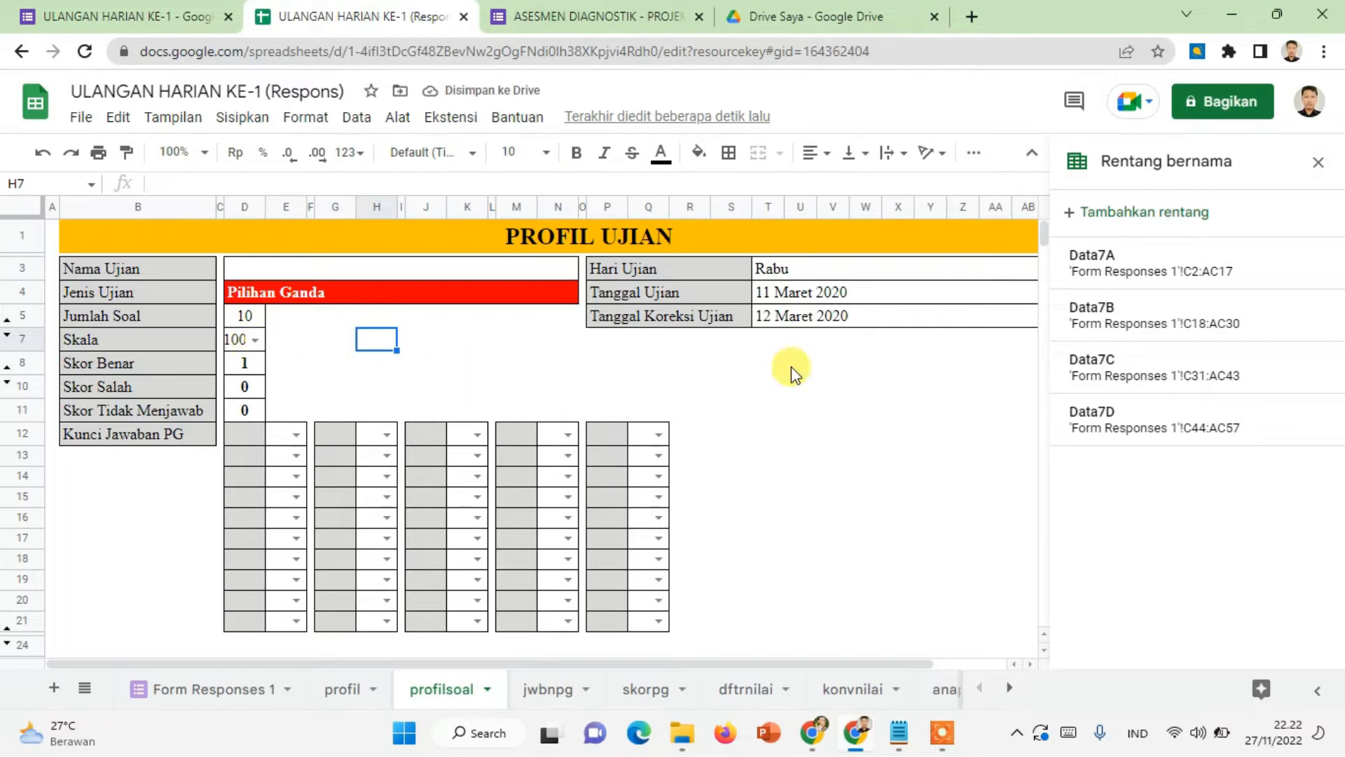
left_click(790, 269)
left_click_drag(800, 324, 801, 328)
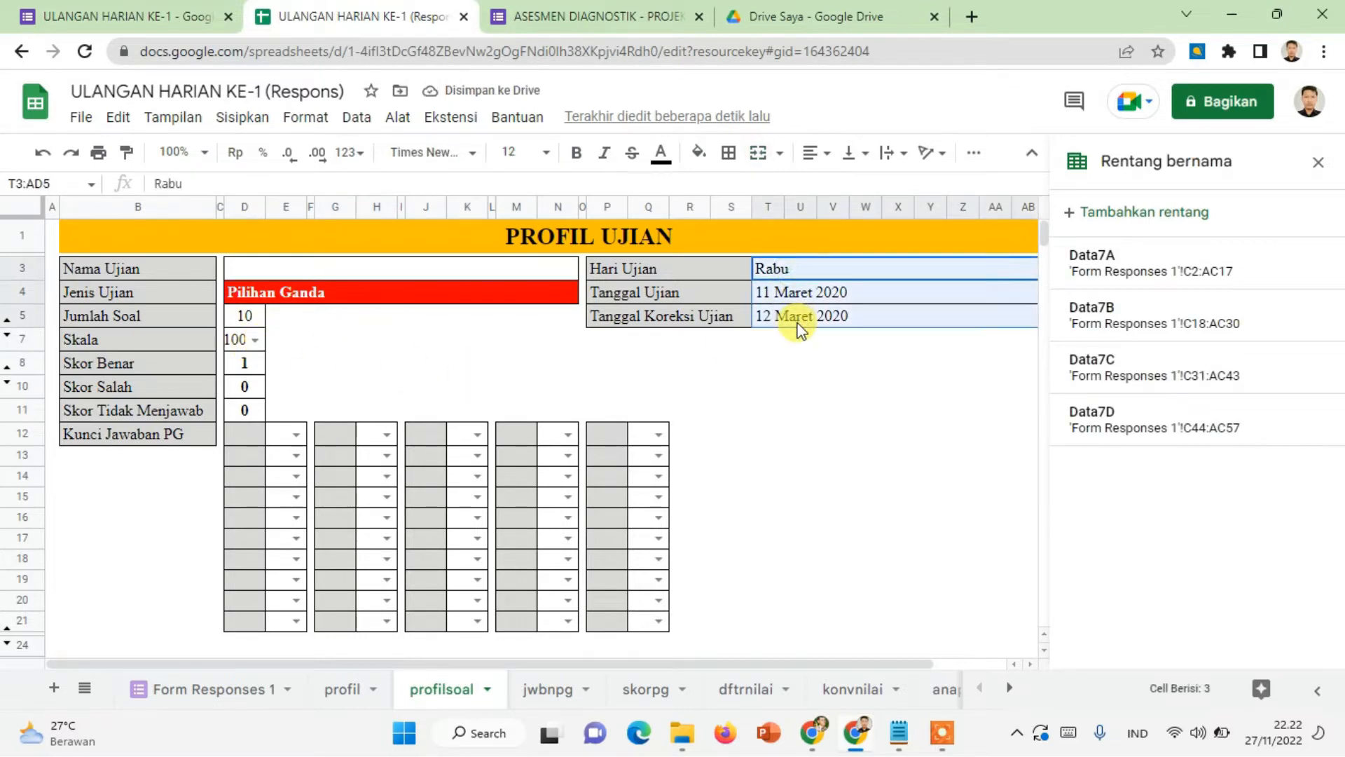
key("Delete")
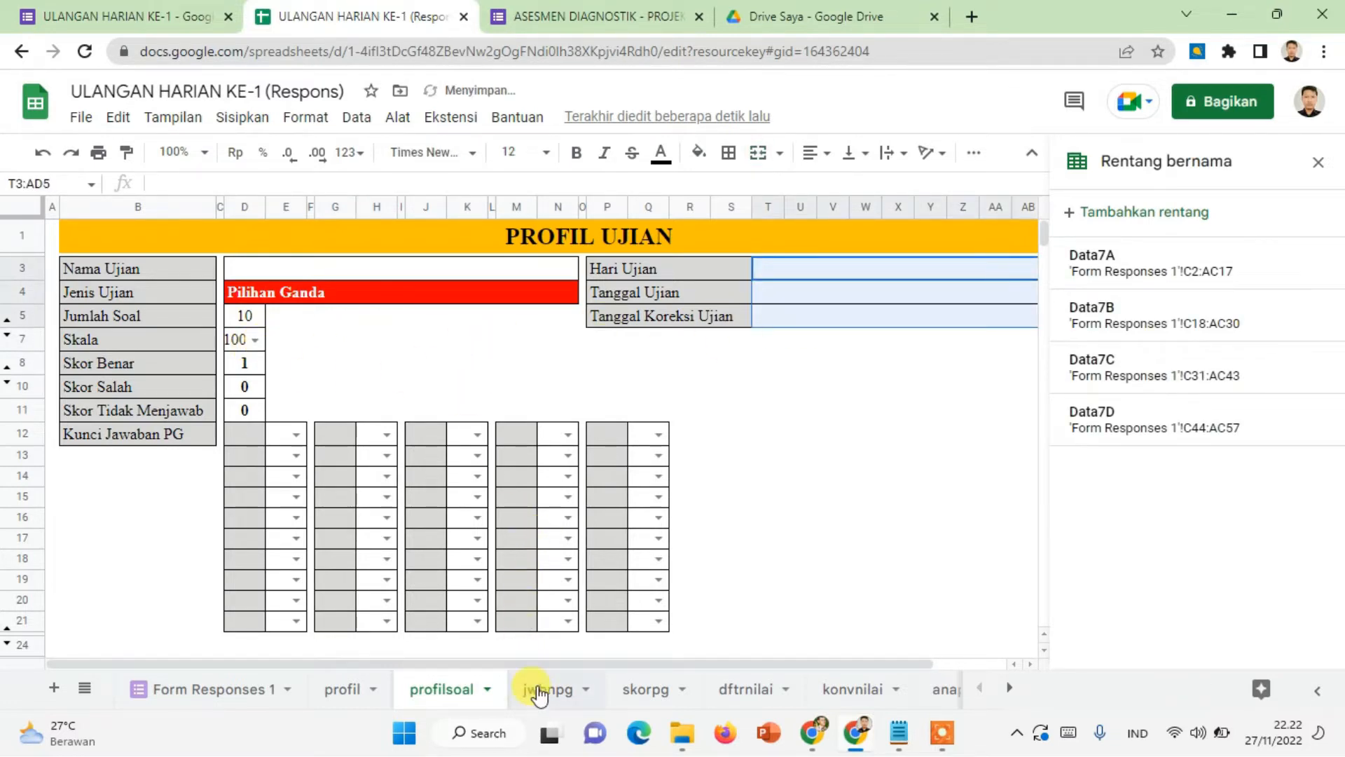
- Clear the sample student answers in F13:BC32 on the jwbnpg sheet and close the named ranges list
left_click(547, 690)
left_click(365, 393)
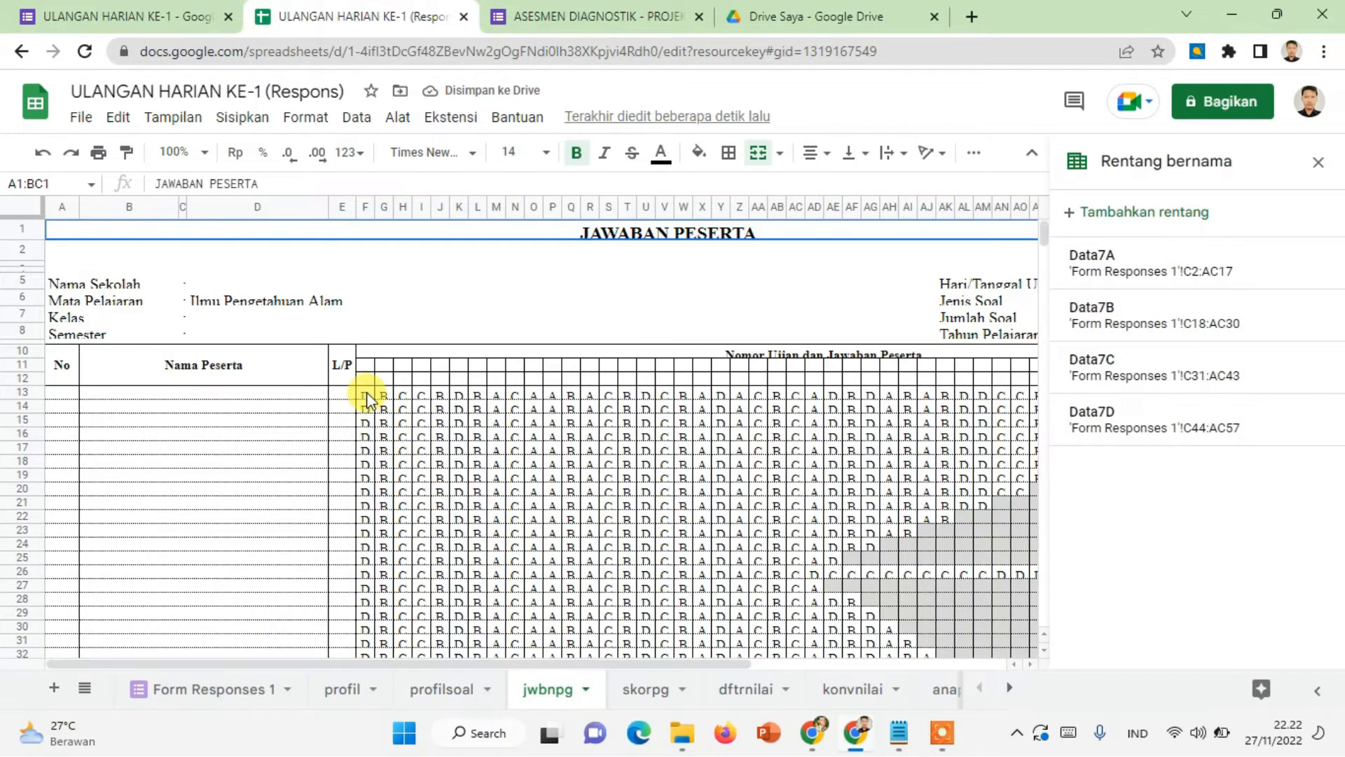
left_click_drag(427, 413, 1054, 463)
left_click_drag(1048, 472, 1002, 466)
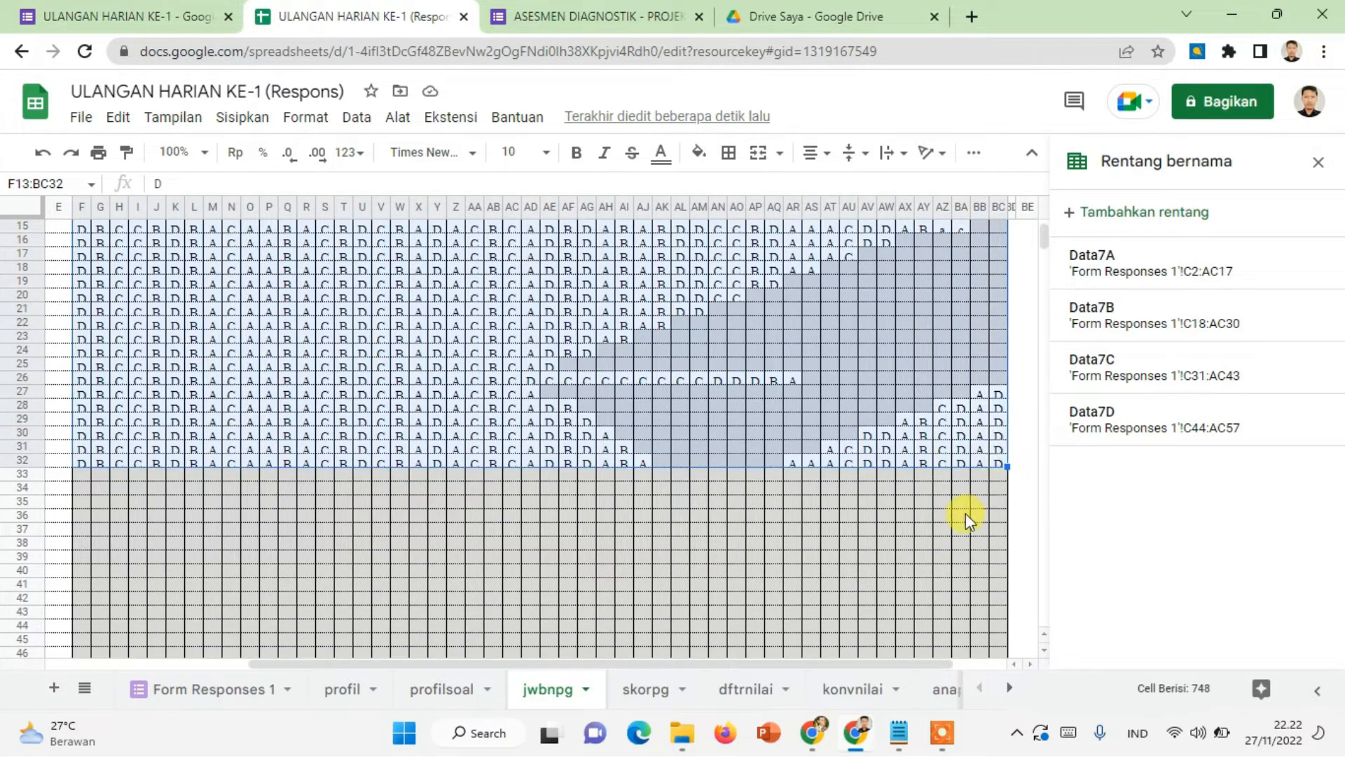
key("Delete")
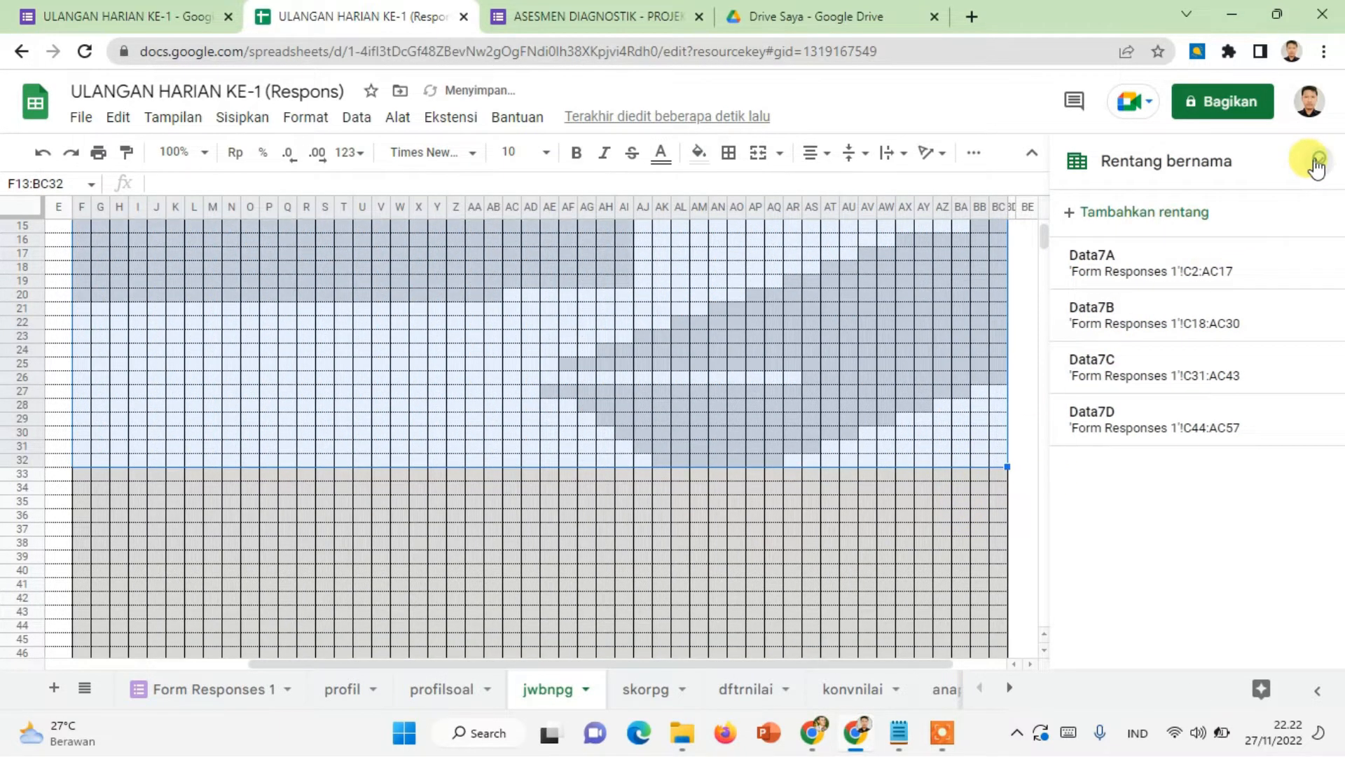
left_click(1318, 162)
scroll(783, 378, "up", 3)
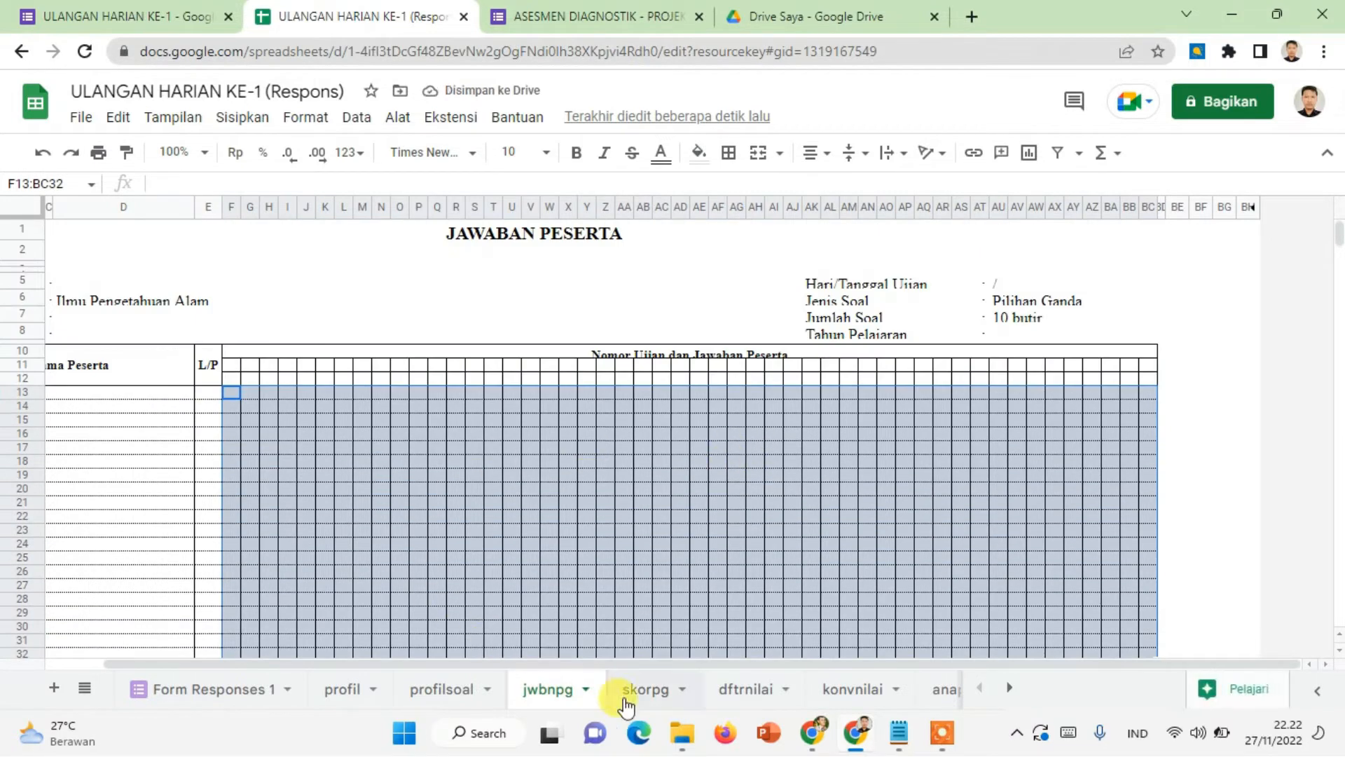
- Look through the skorpg, dftrnilai, konvnilai and anapg sheets and the student rows for classes 7A to 7D on Form Responses 1
left_click(659, 693)
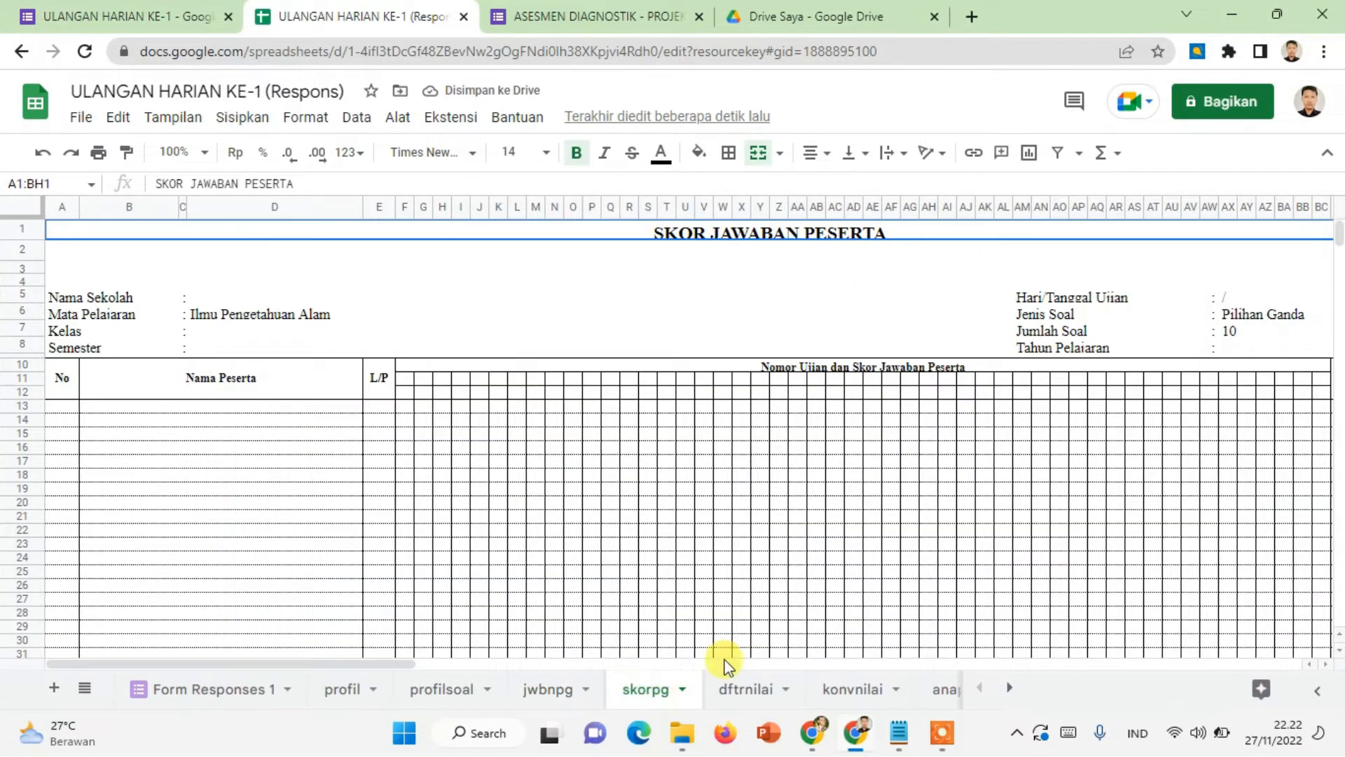
left_click(729, 683)
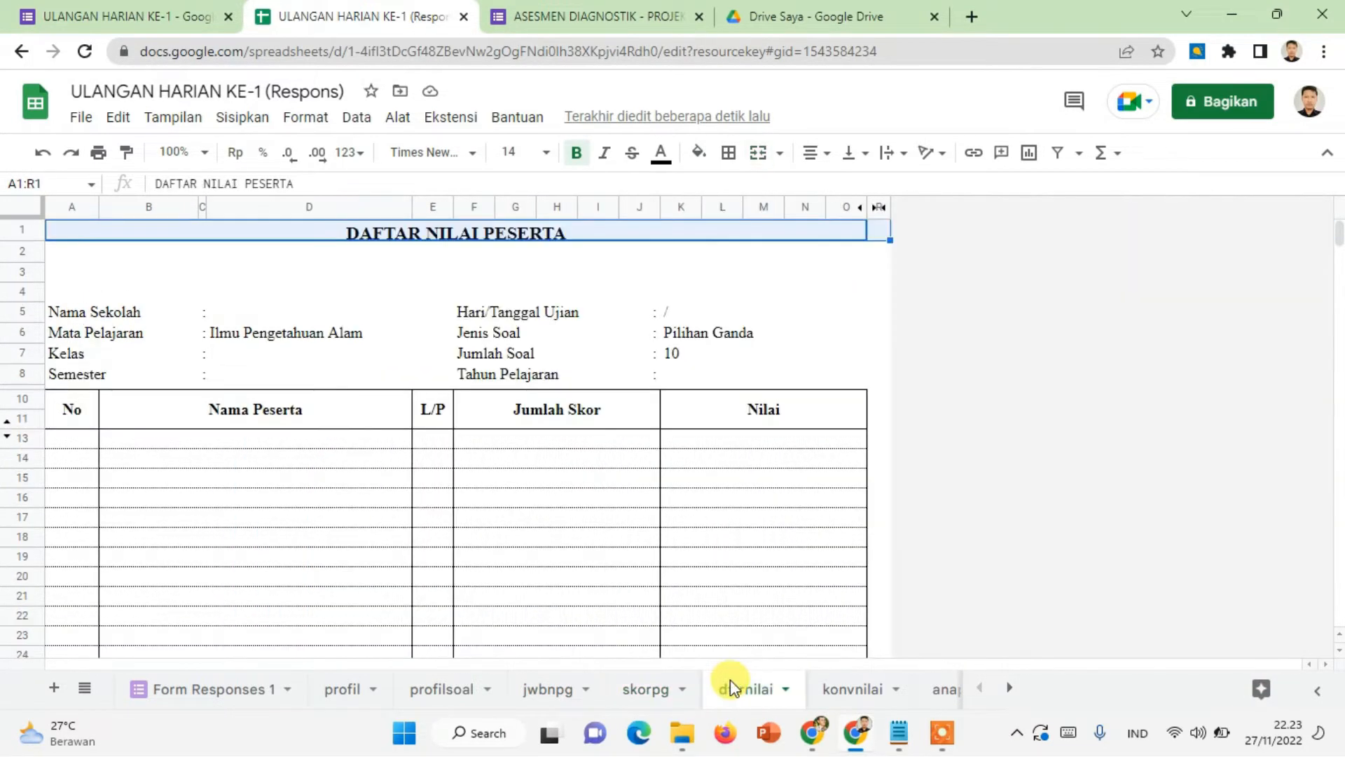
left_click(841, 691)
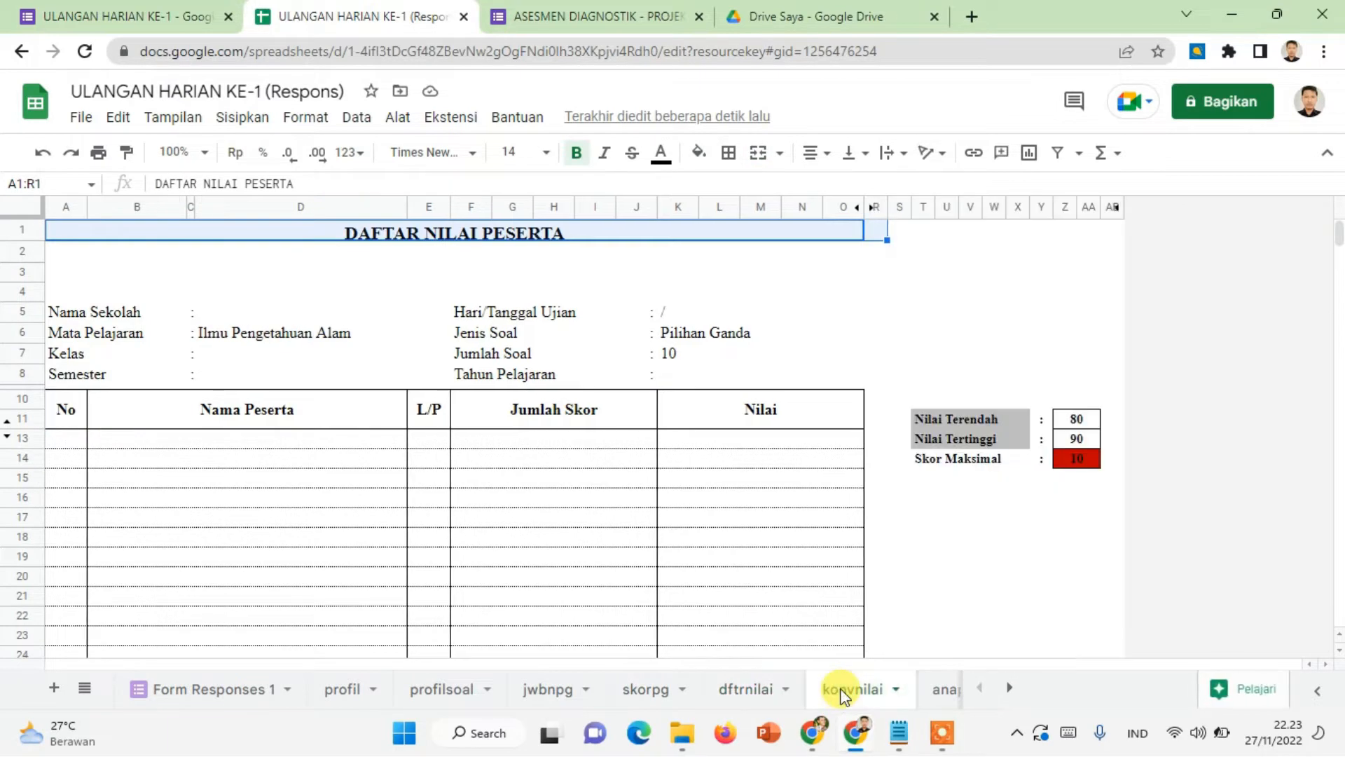
left_click(934, 692)
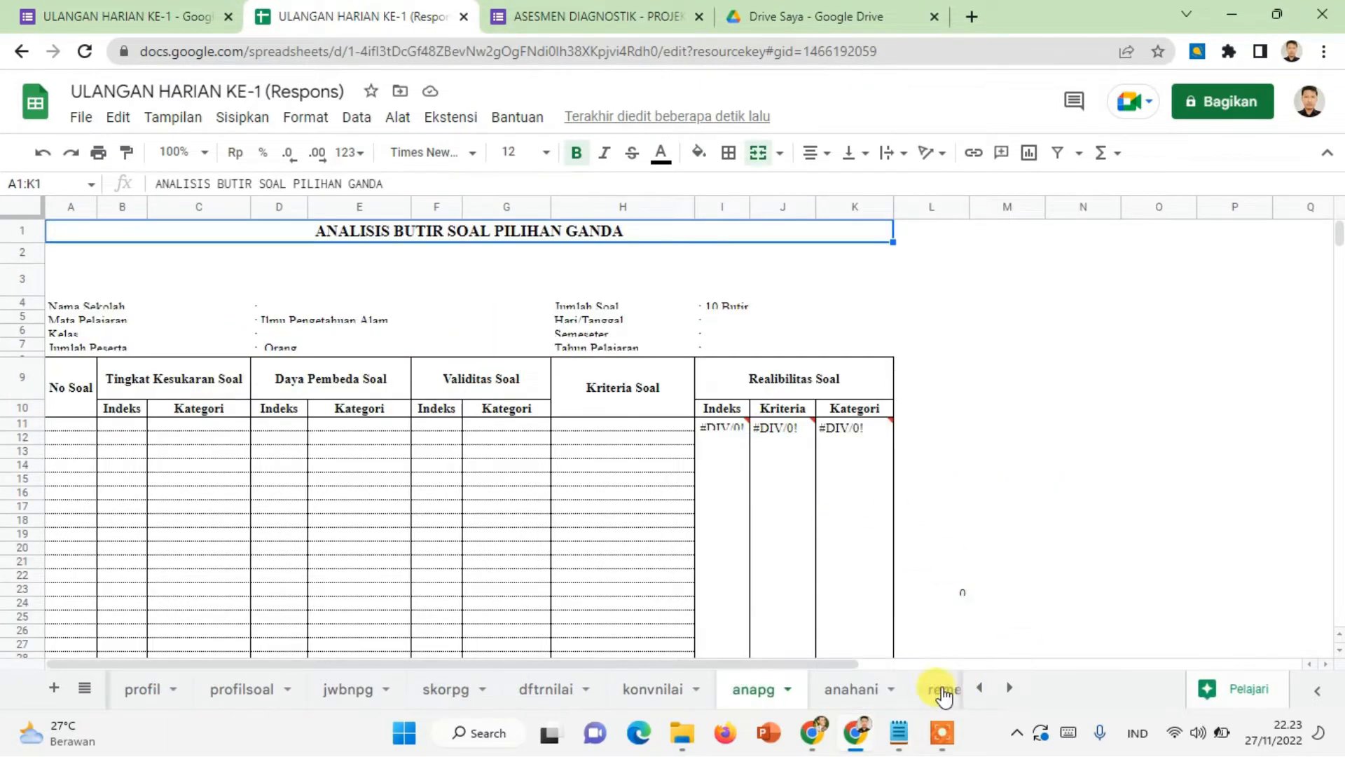
left_click(85, 687)
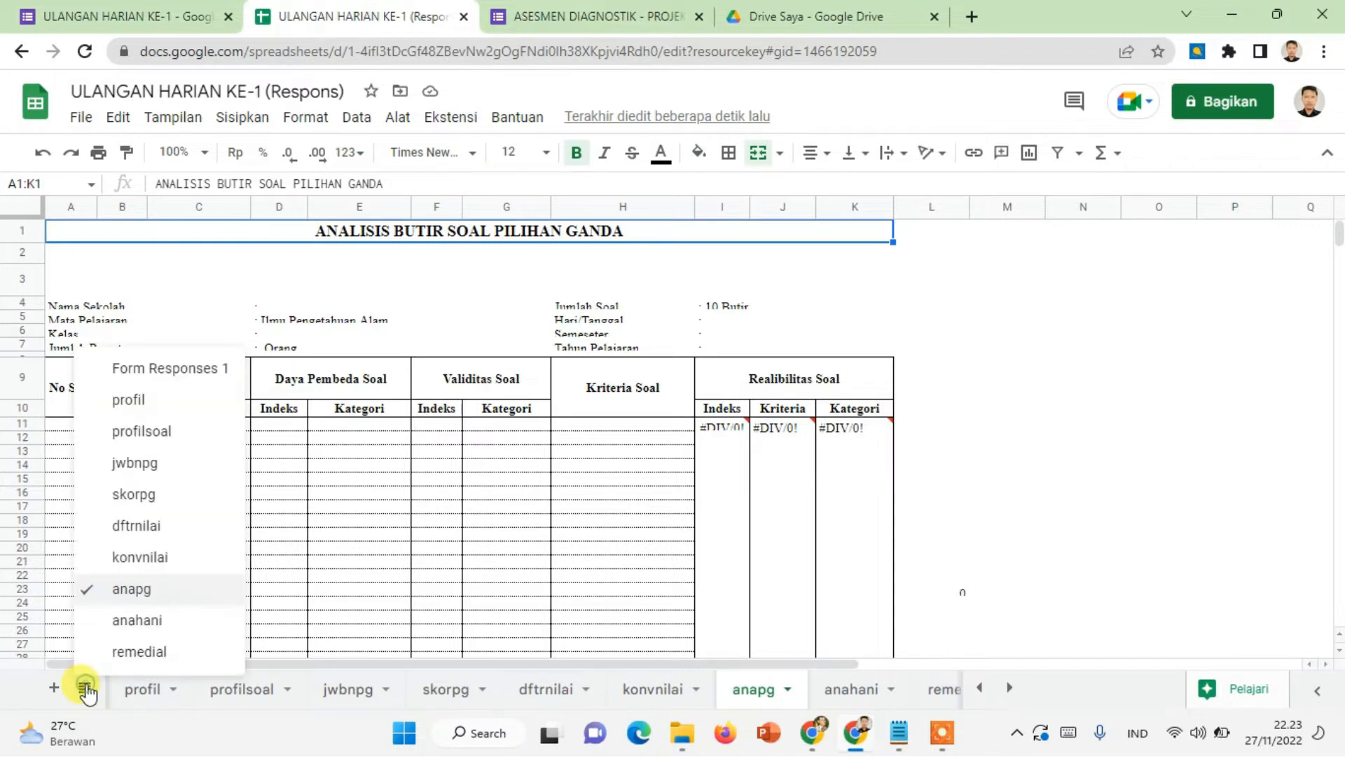
left_click(165, 368)
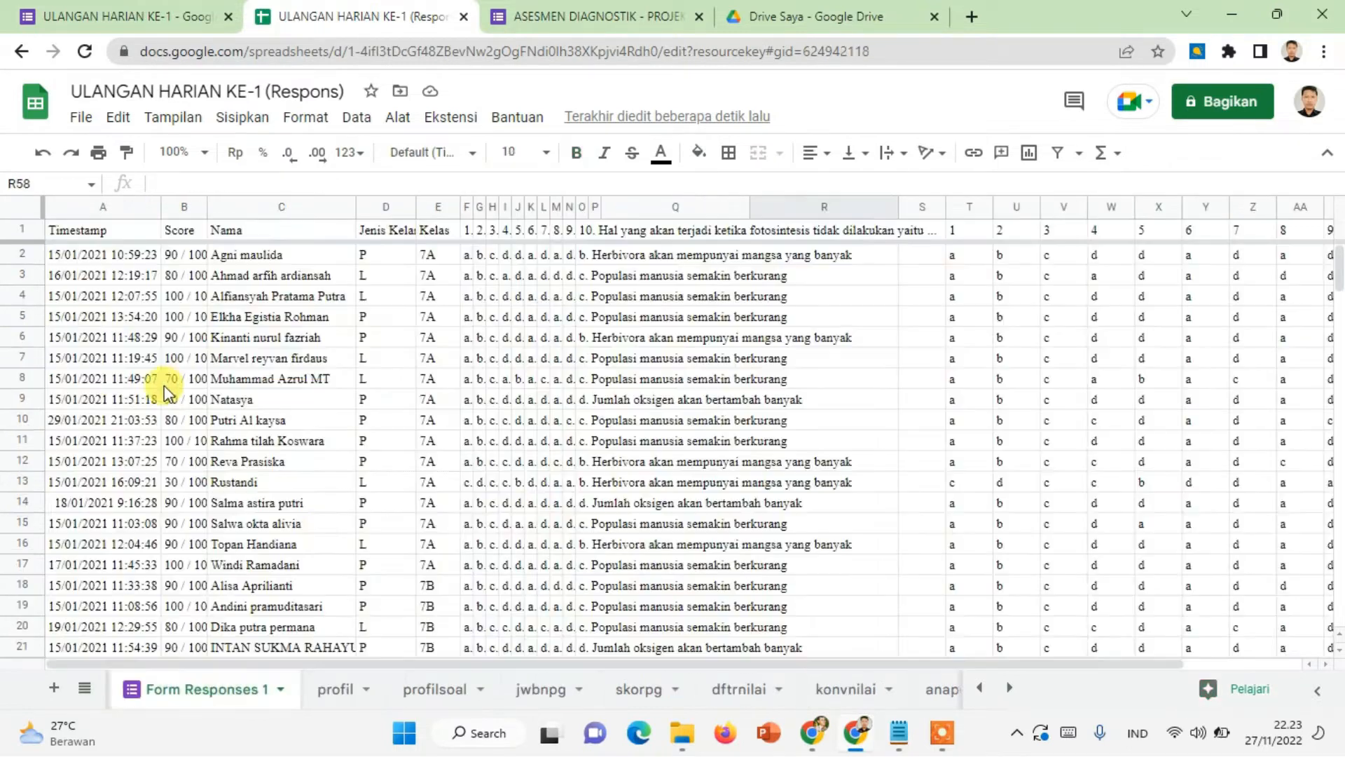
scroll(514, 550, "down", 3)
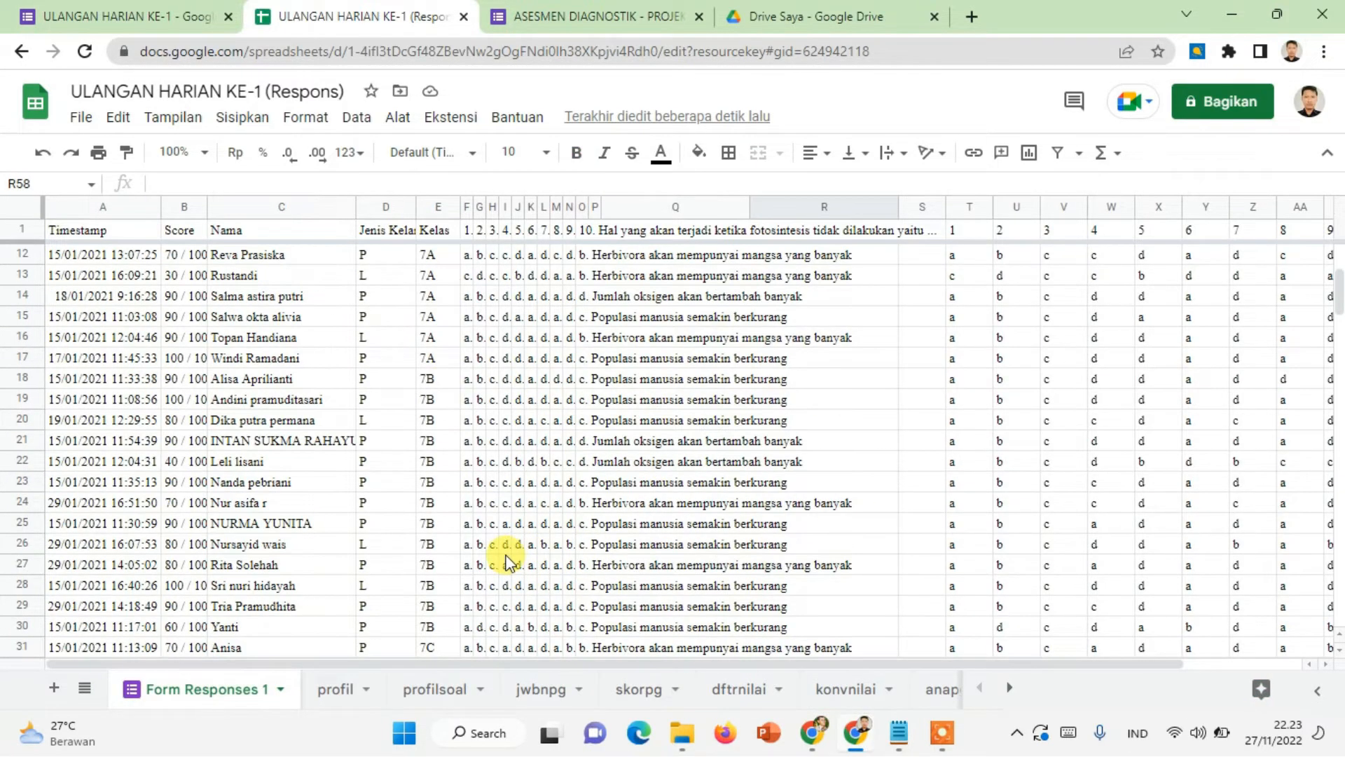
scroll(750, 447, "down", 5)
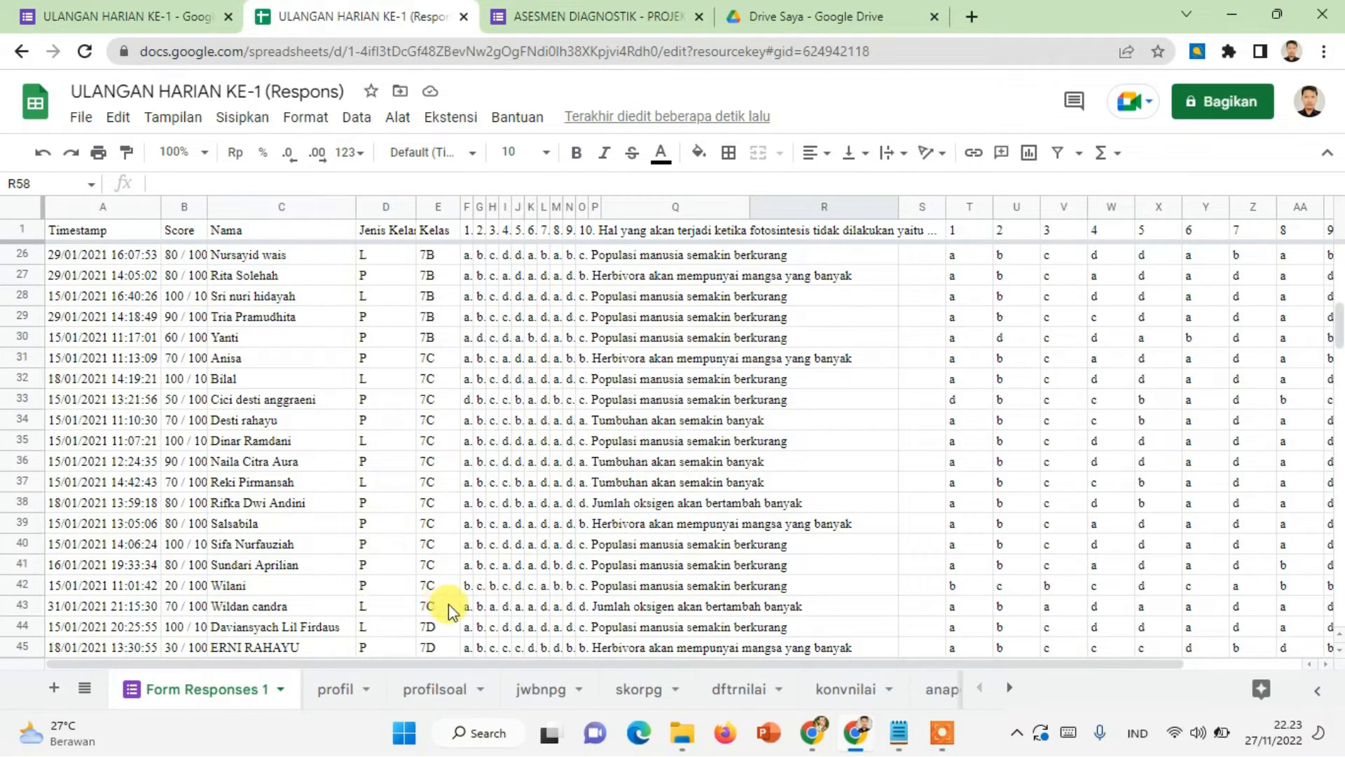
scroll(491, 554, "down", 2)
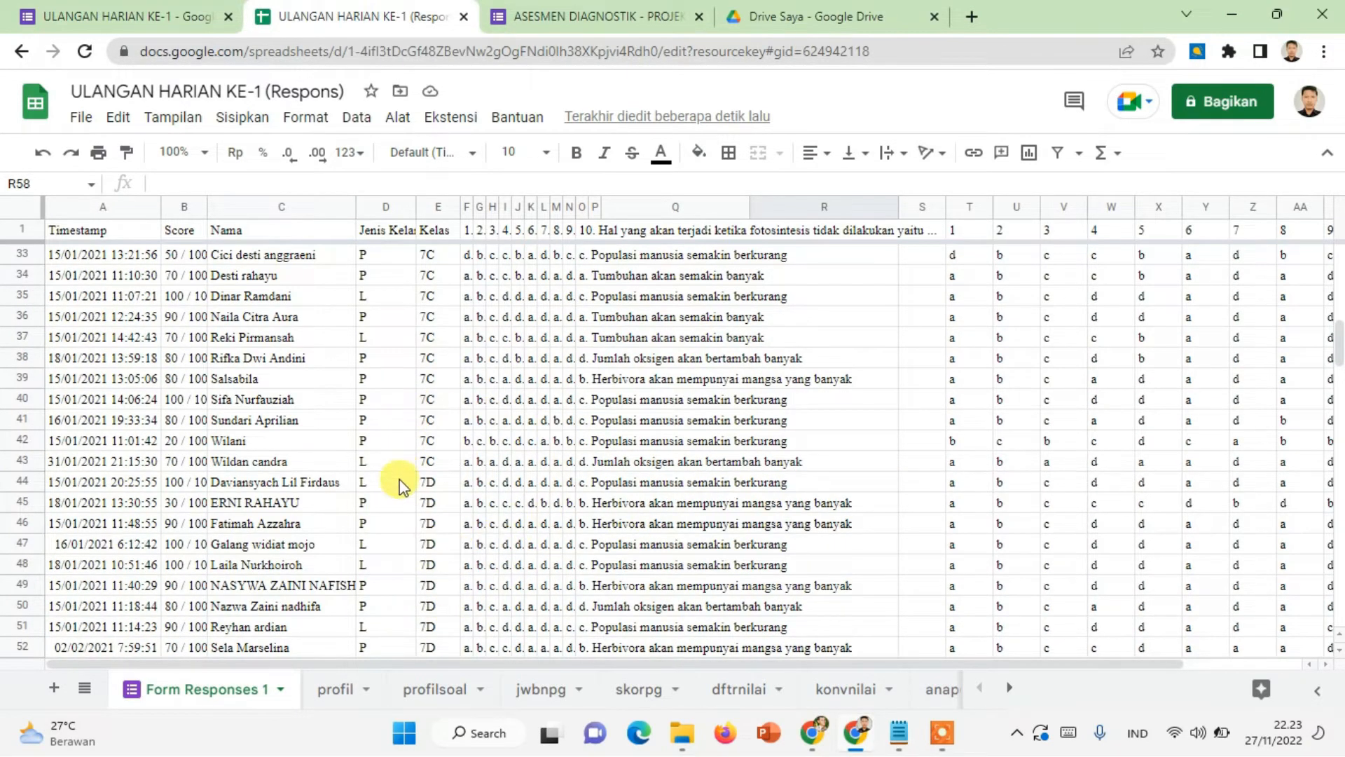
scroll(413, 504, "down", 2)
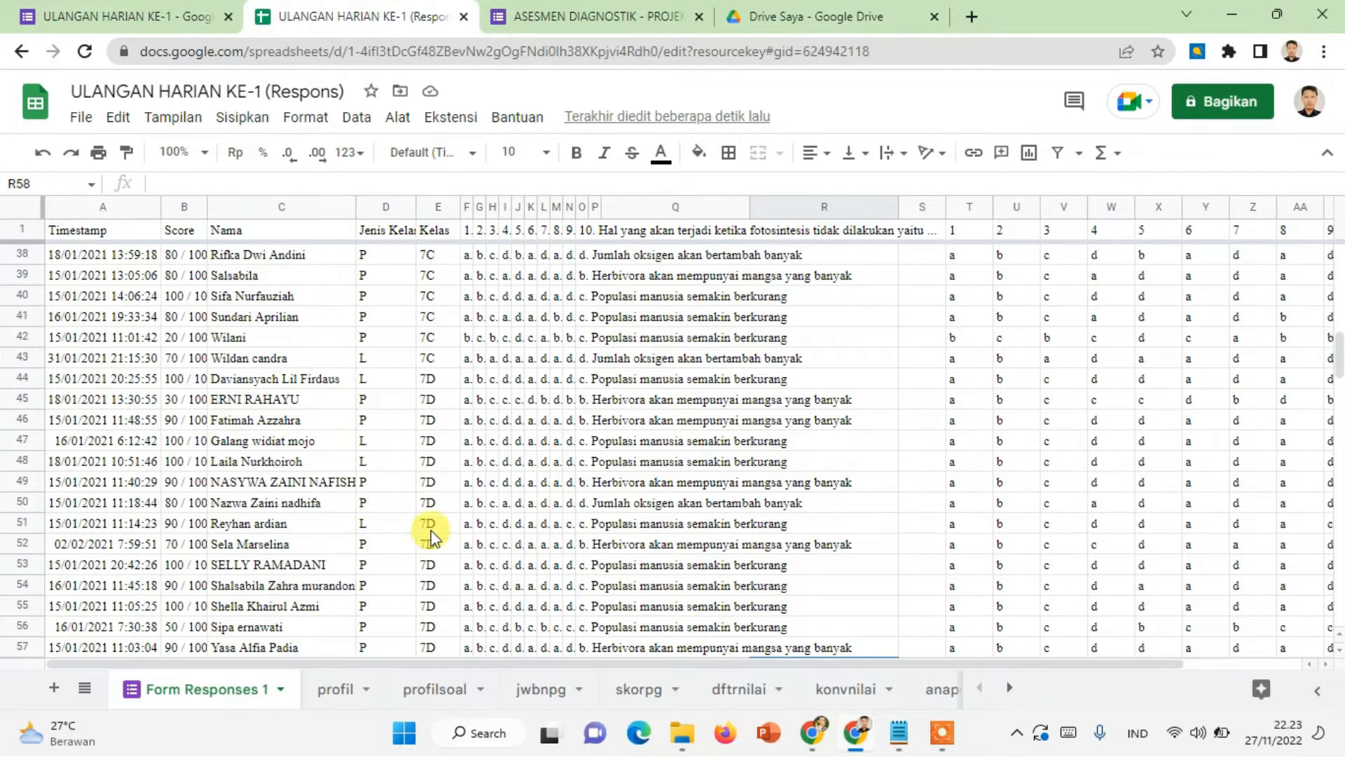
- Start a QUERY formula in G4 of the profil sheet's Nama column, using Data7A as the data and opening the query text with "Select"
left_click(344, 688)
scroll(360, 350, "up", 5)
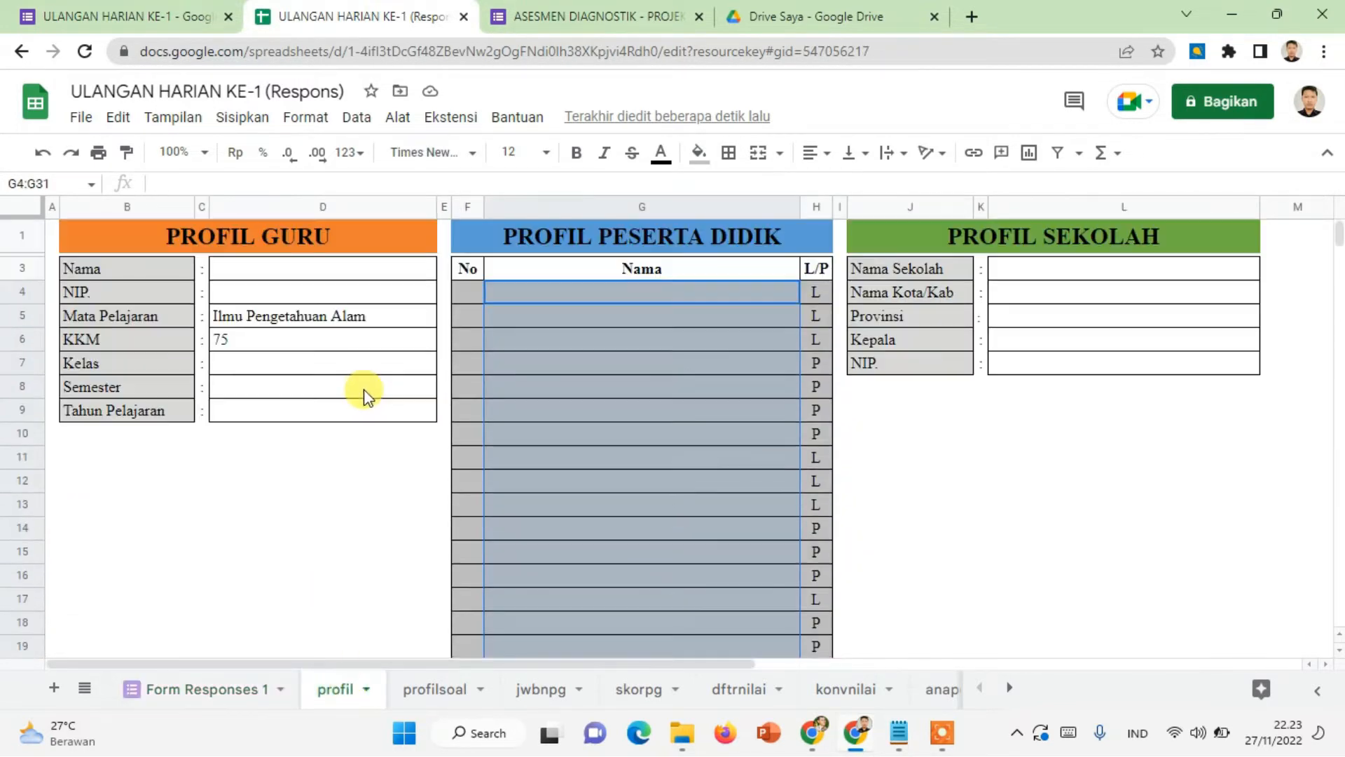
left_click(517, 297)
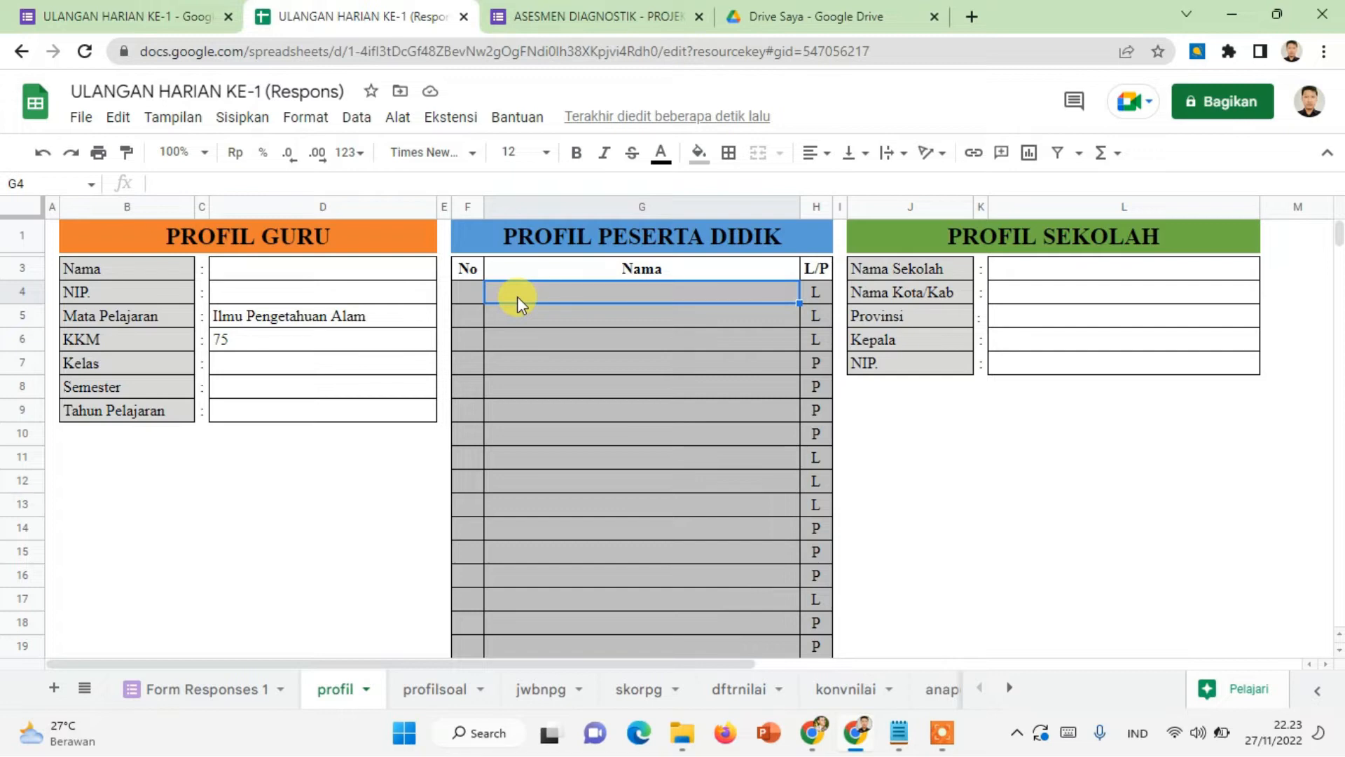
type("=")
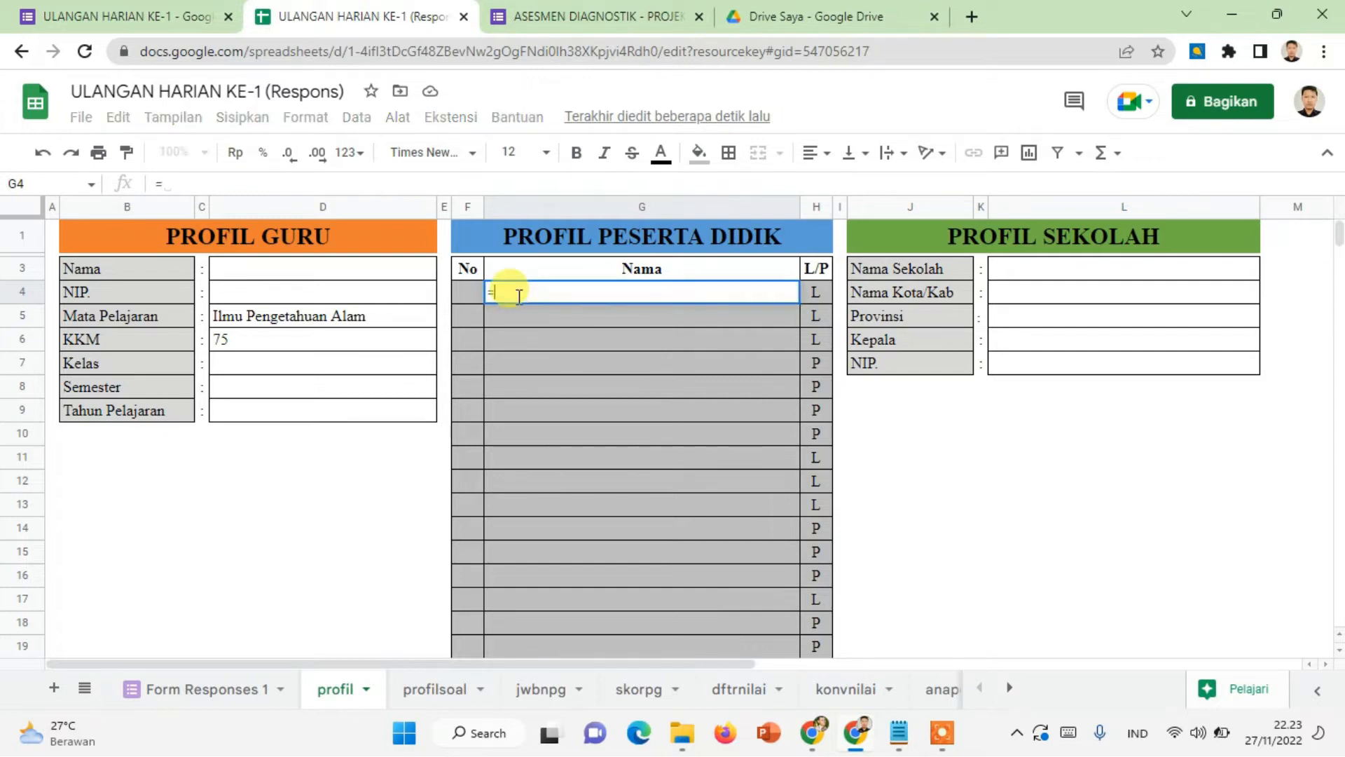
type("query")
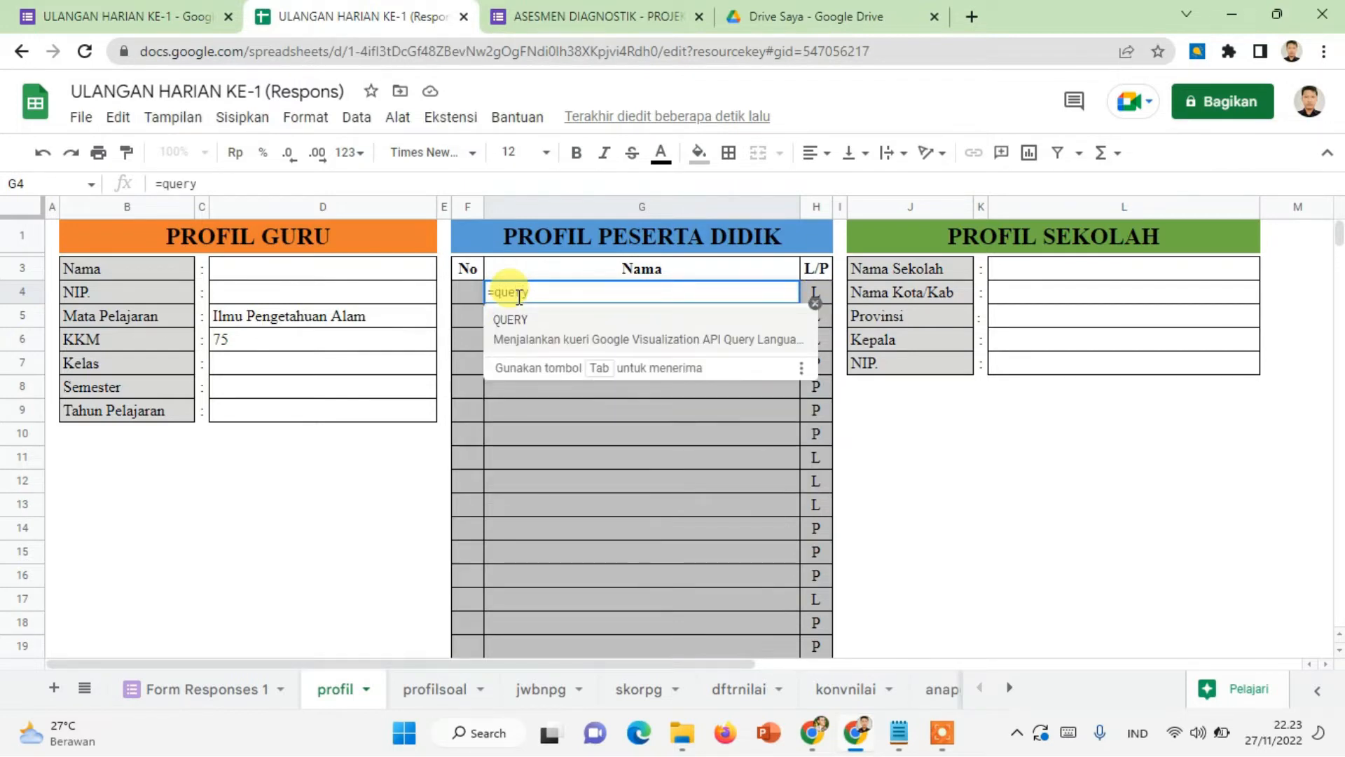
type("(")
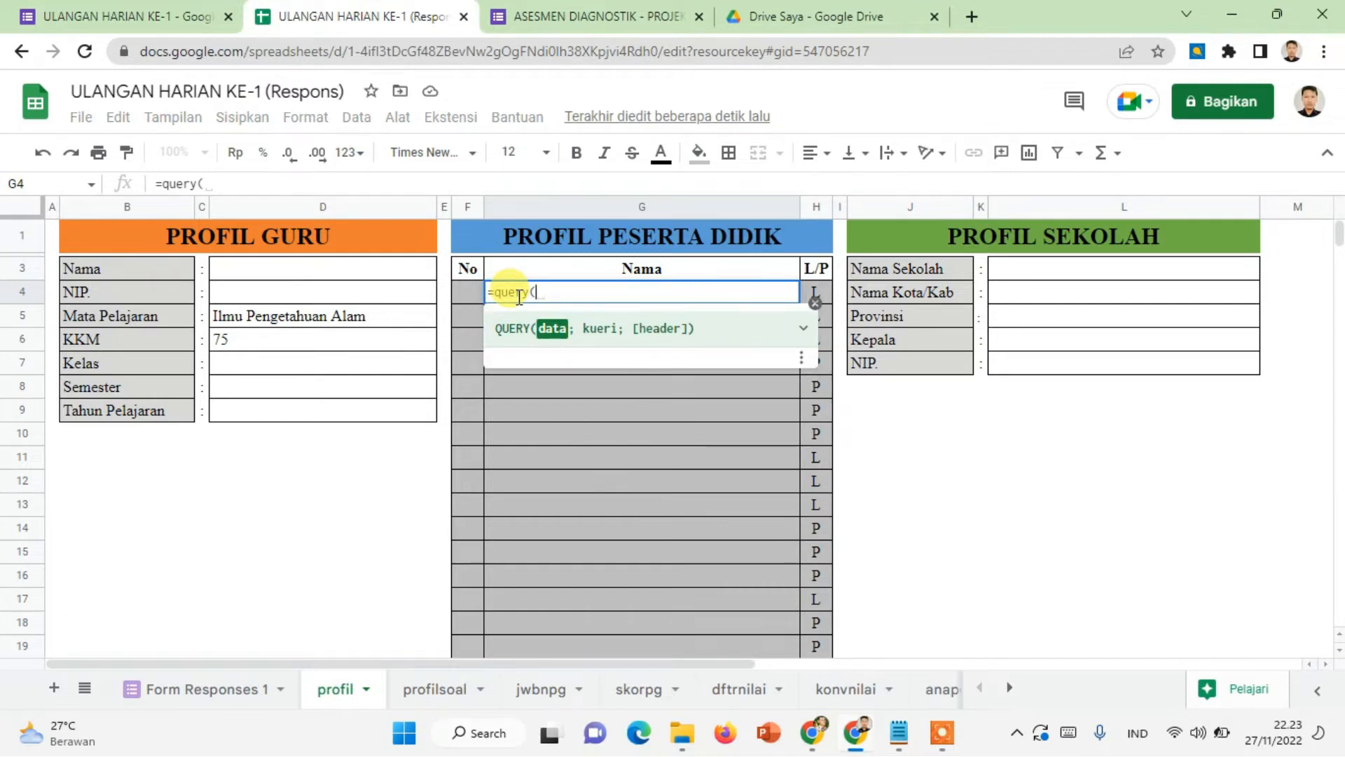
type("data")
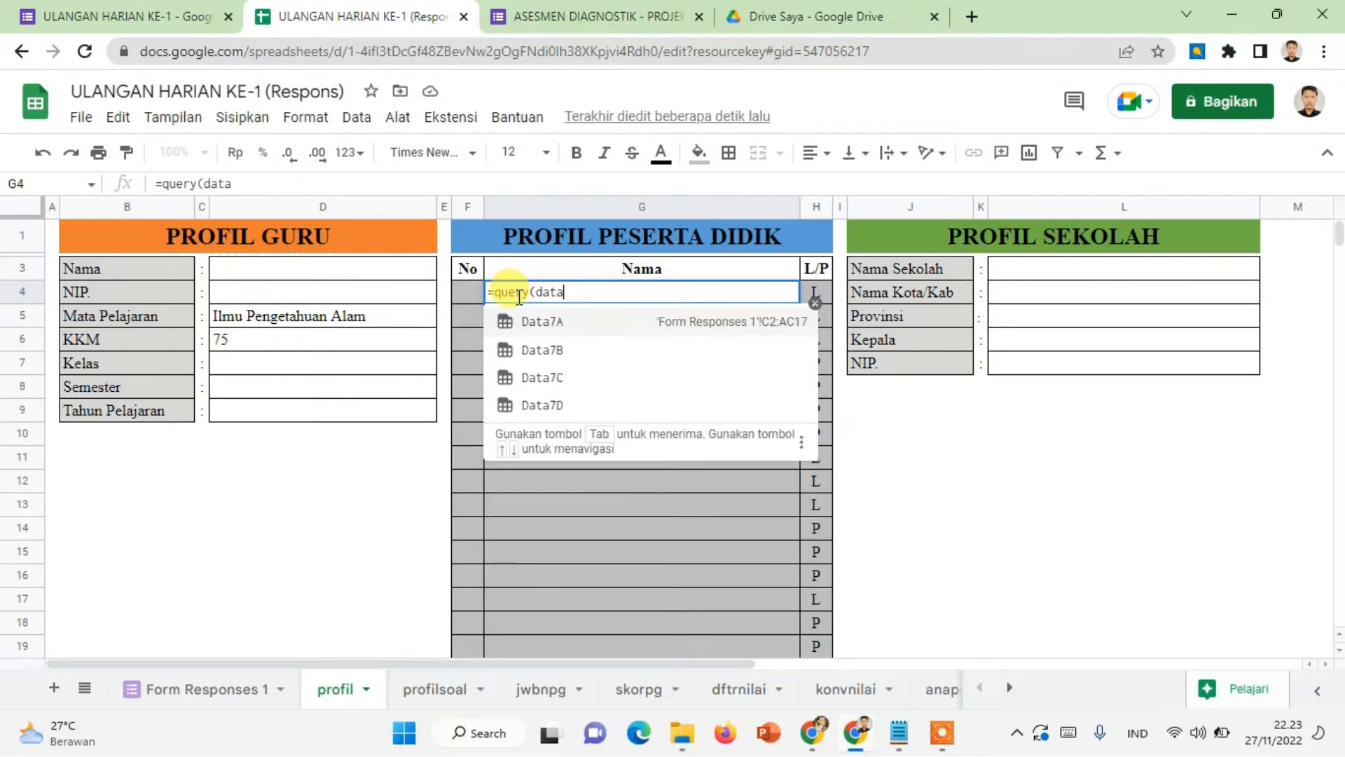
type("7A")
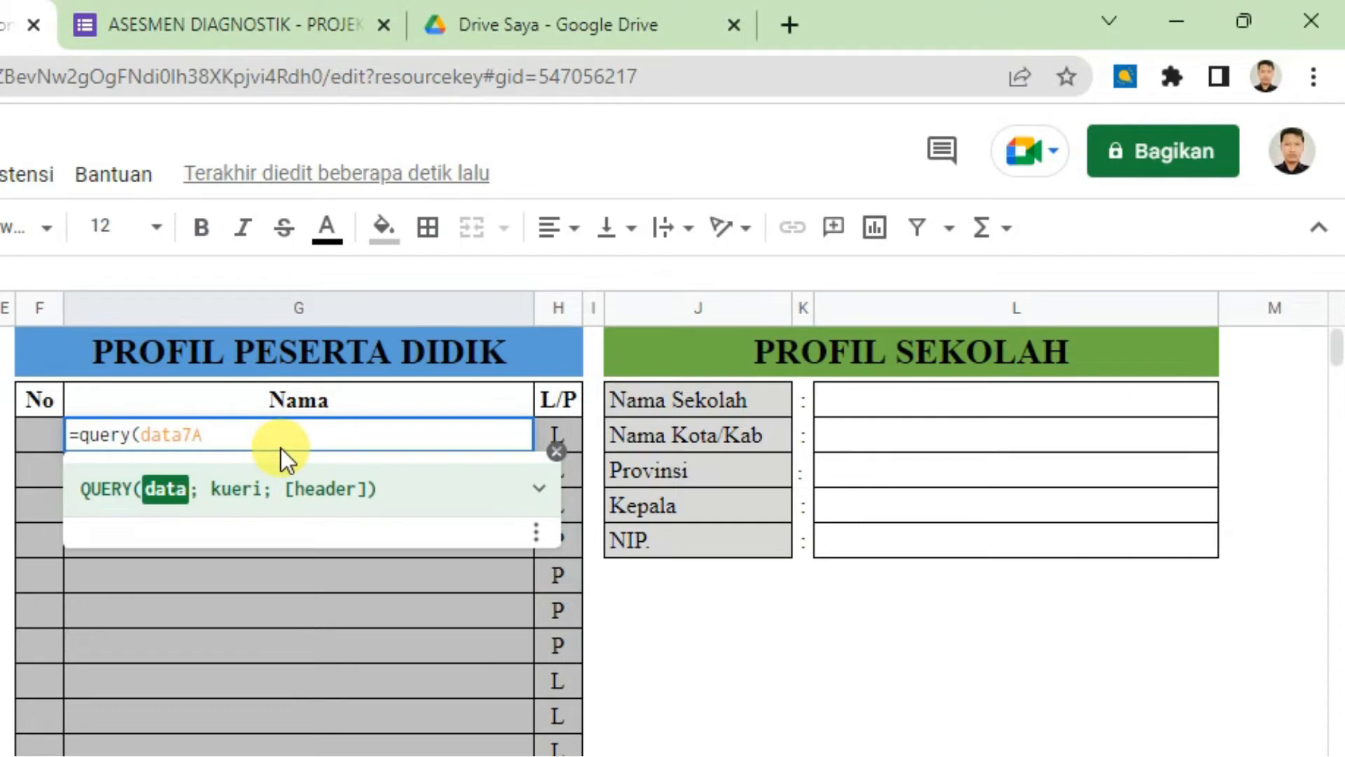
type(";")
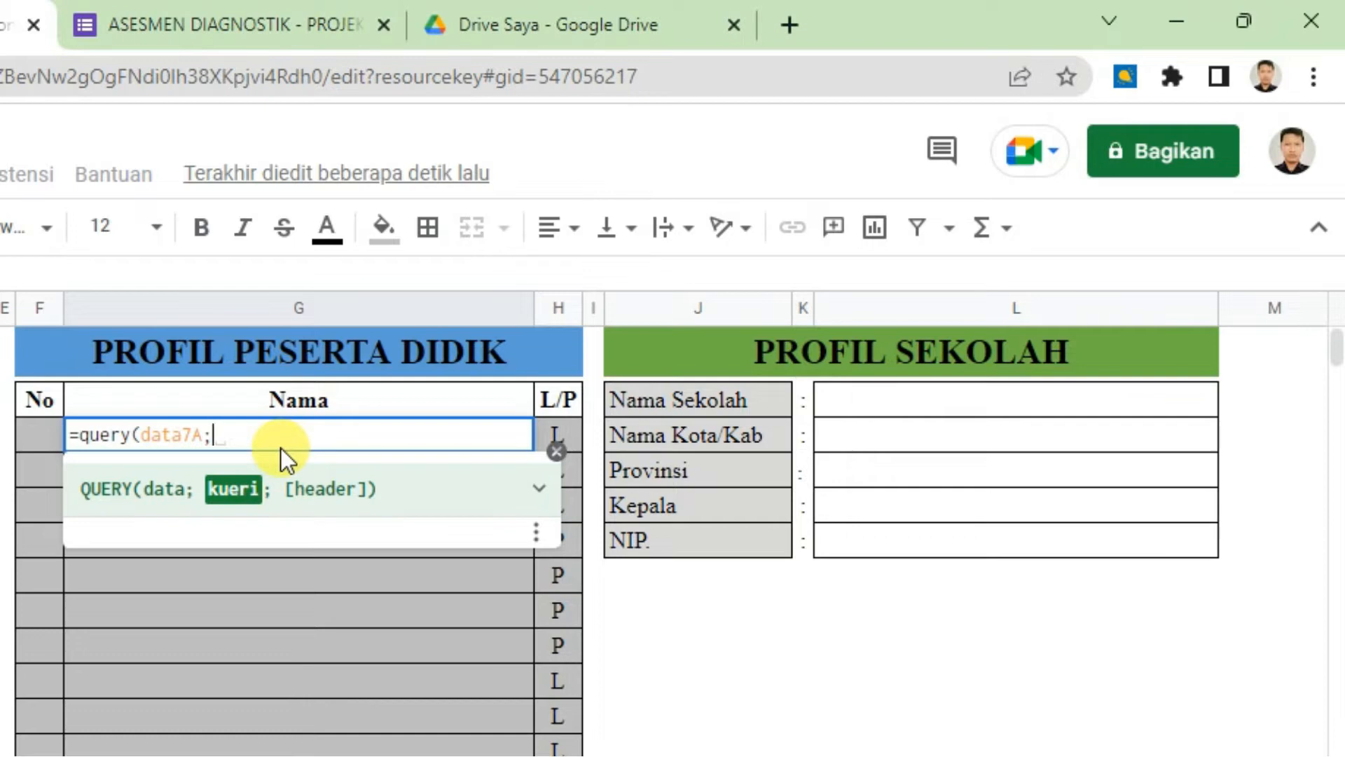
type("\"")
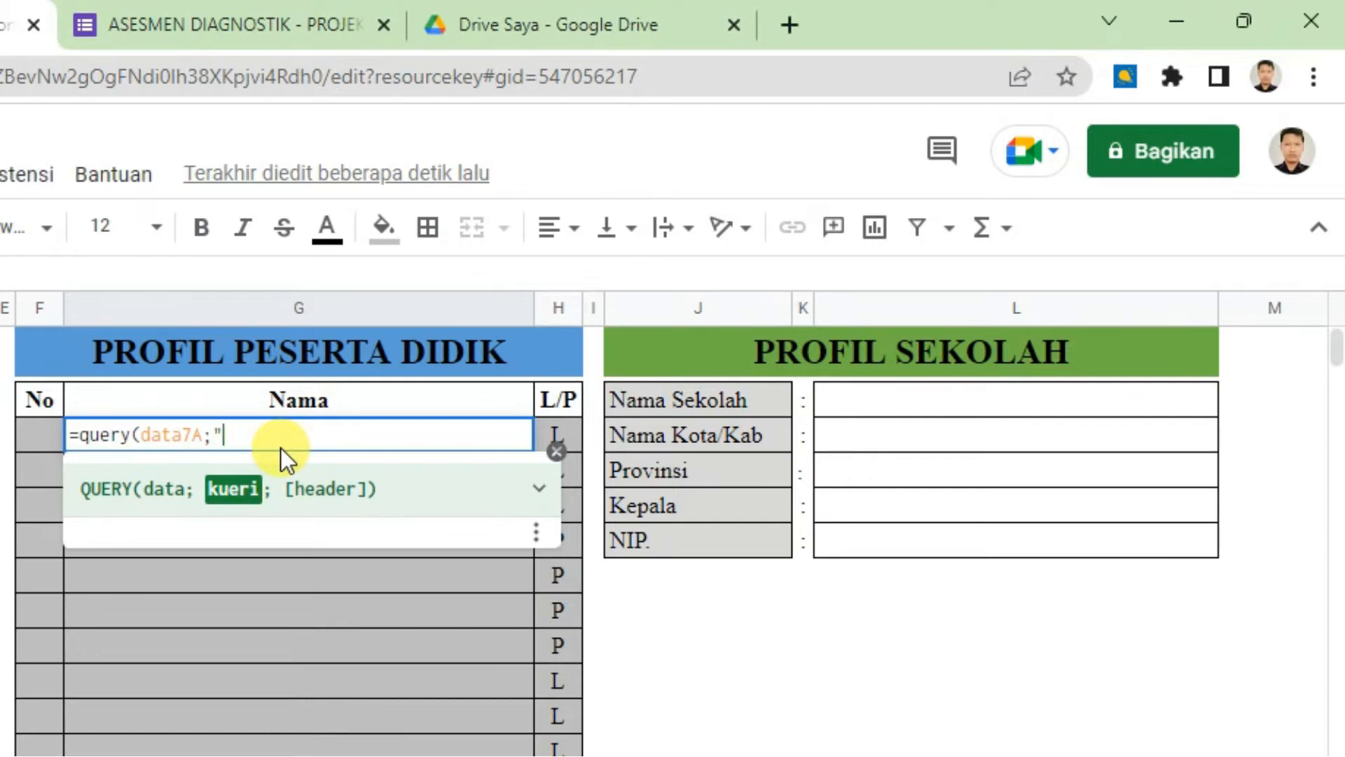
type("Select")
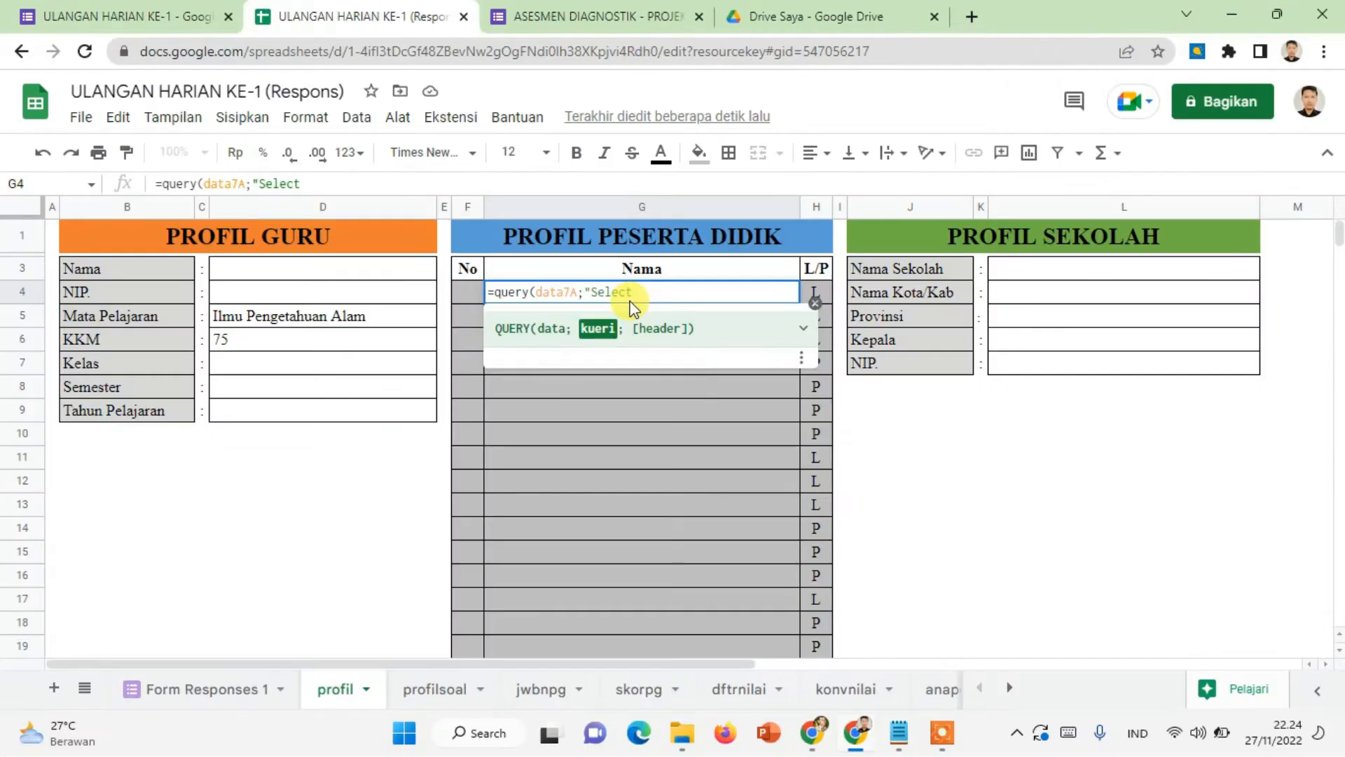
- Complete the QUERY formula in G4 of the profil sheet so it selects columns C and D from Data7A
double_click(227, 696)
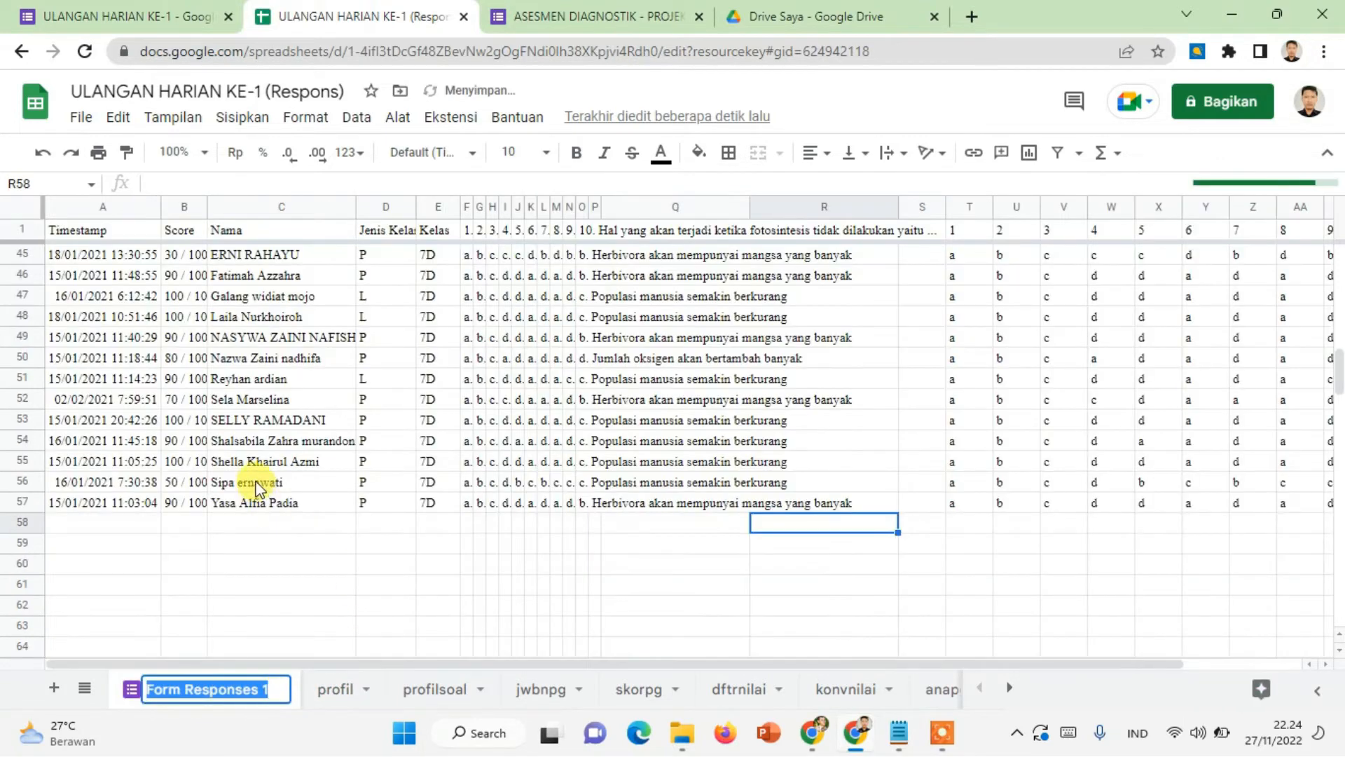
scroll(255, 481, "up", 6)
scroll(260, 333, "up", 7)
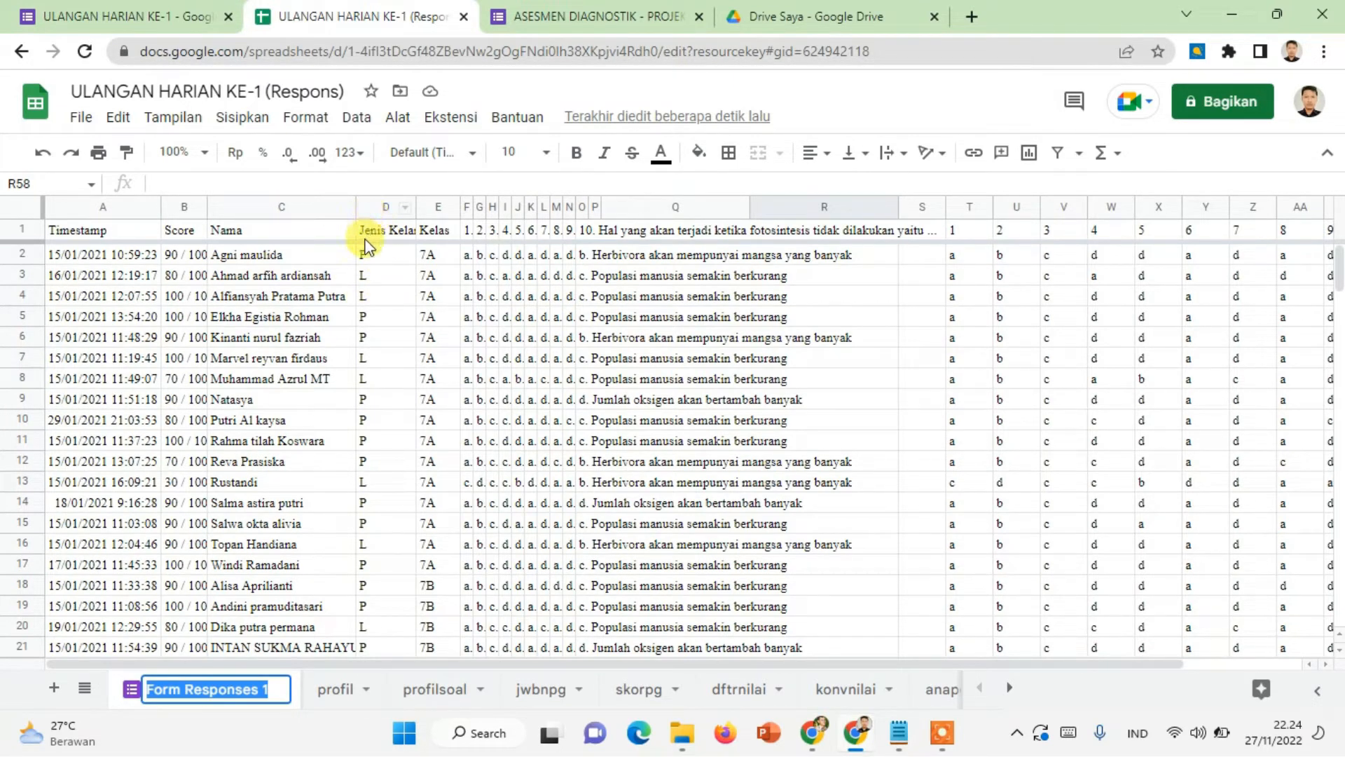
left_click(336, 690)
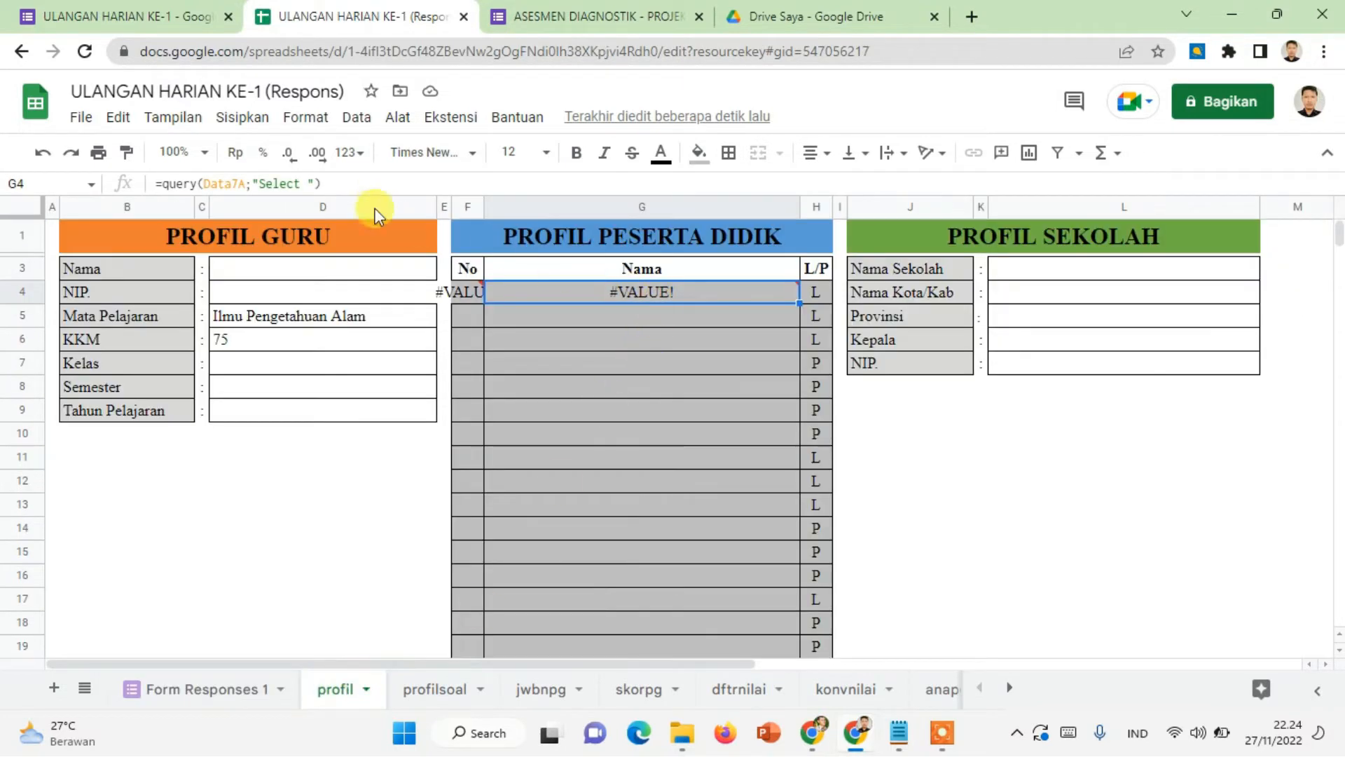
left_click(308, 183)
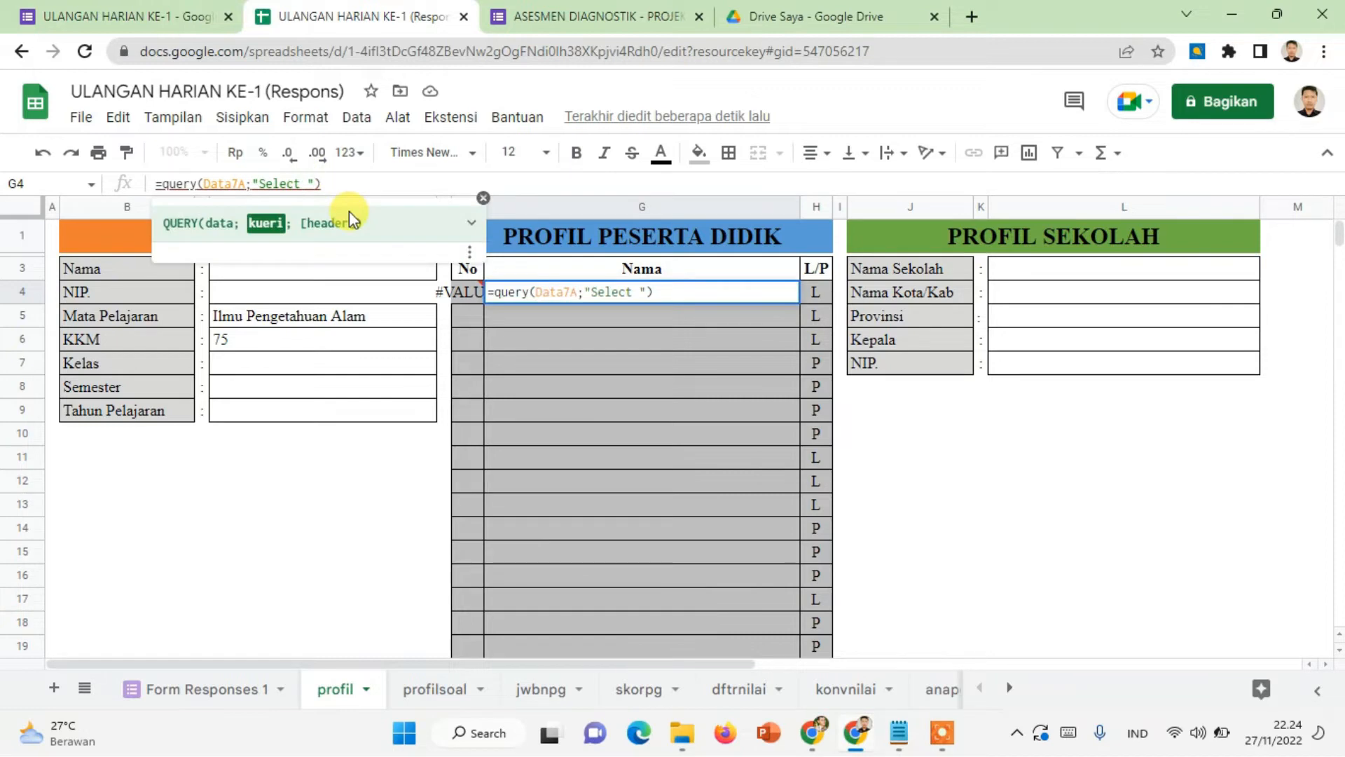
type("C, ")
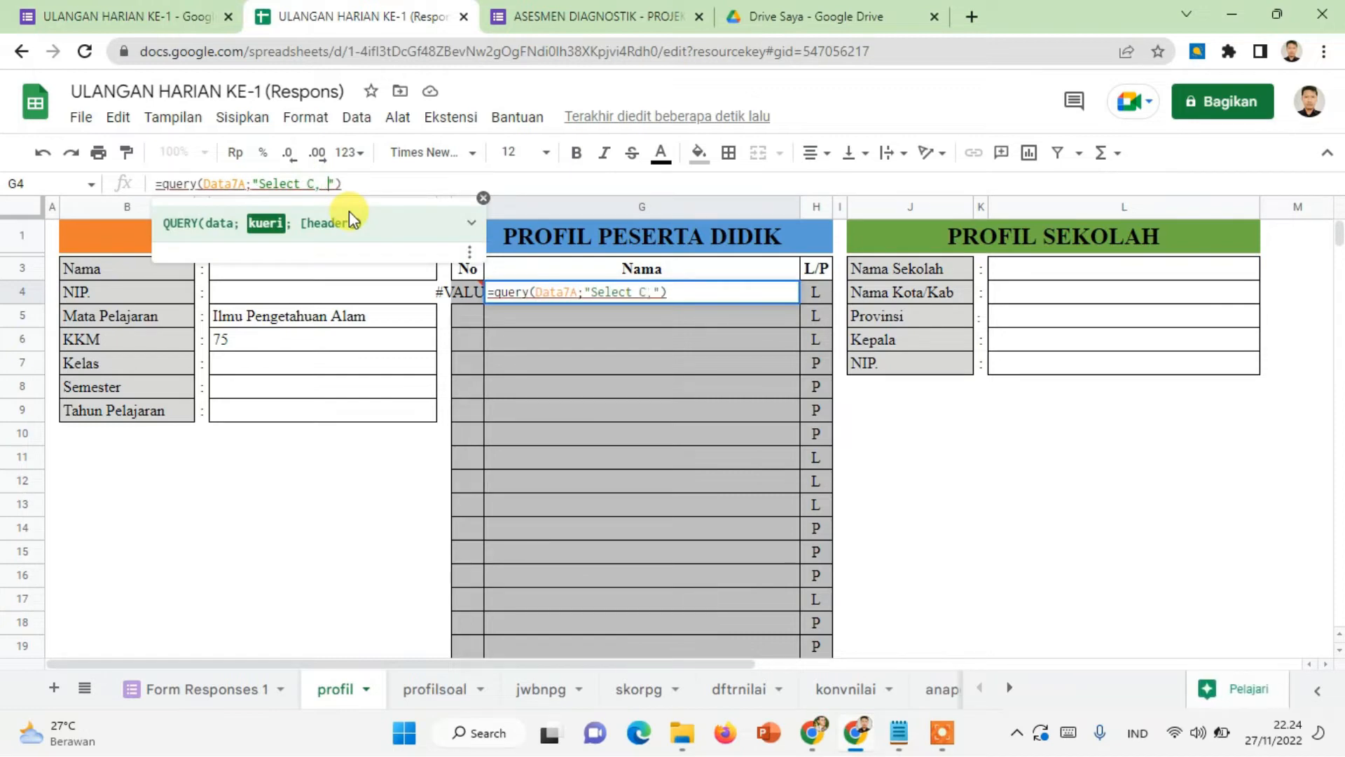
type("D")
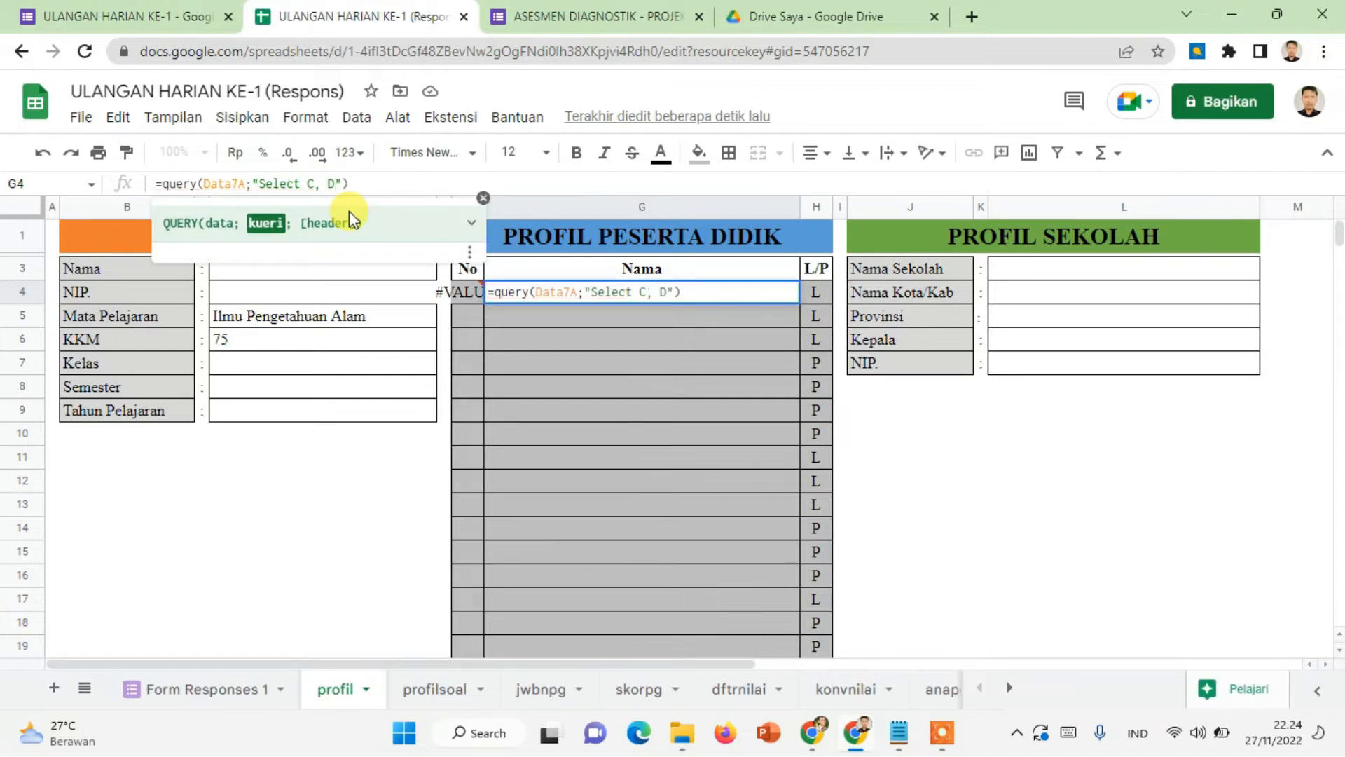
left_click(341, 184)
type(";1")
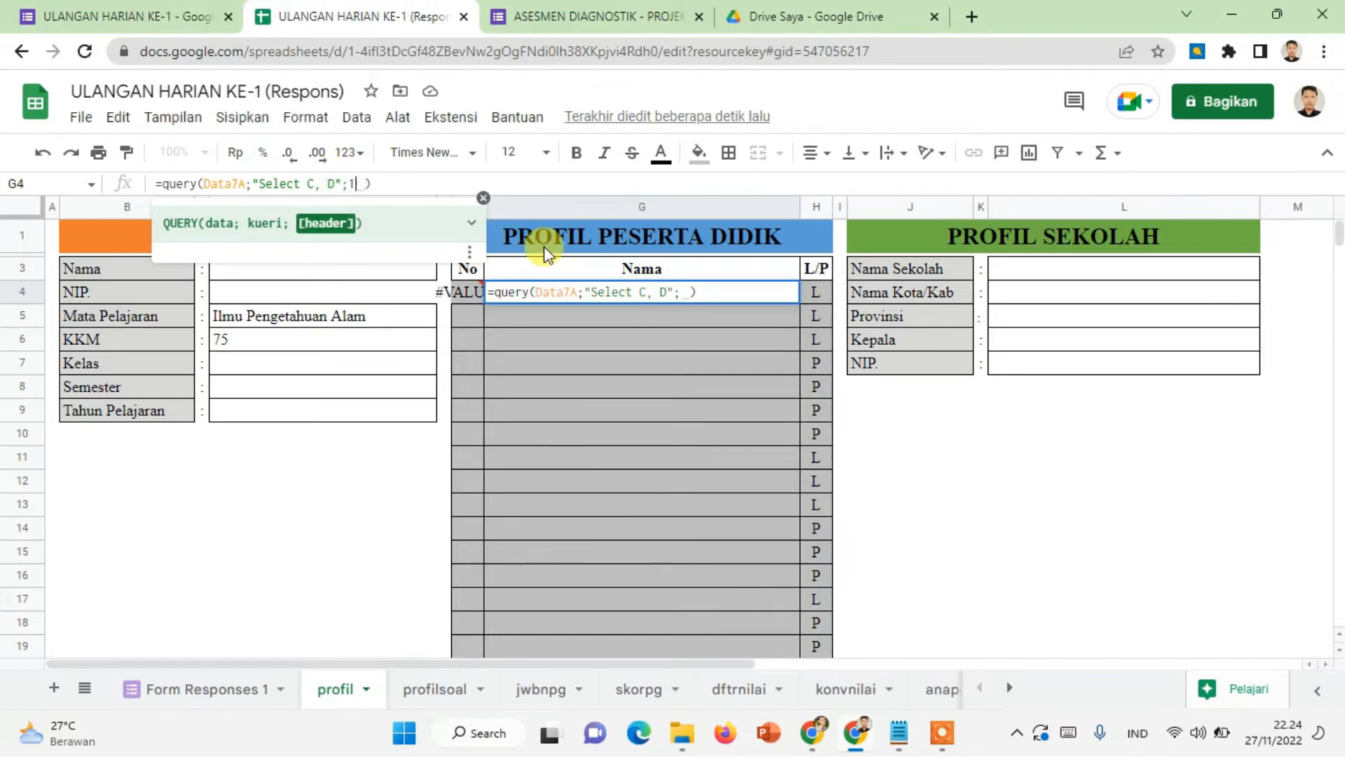
key("Return")
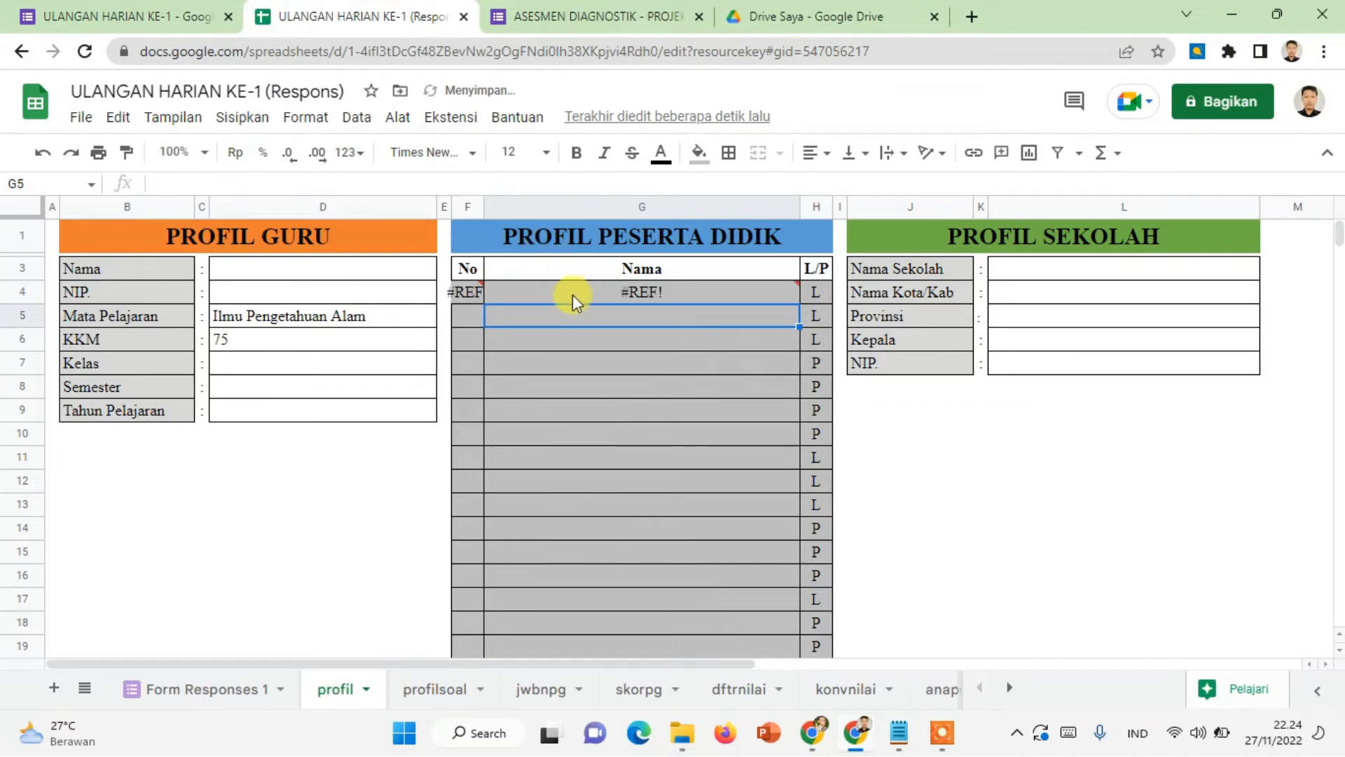
- Clear the sample L/P values in H4:H23 of the profil sheet so the query output can expand
left_click(691, 290)
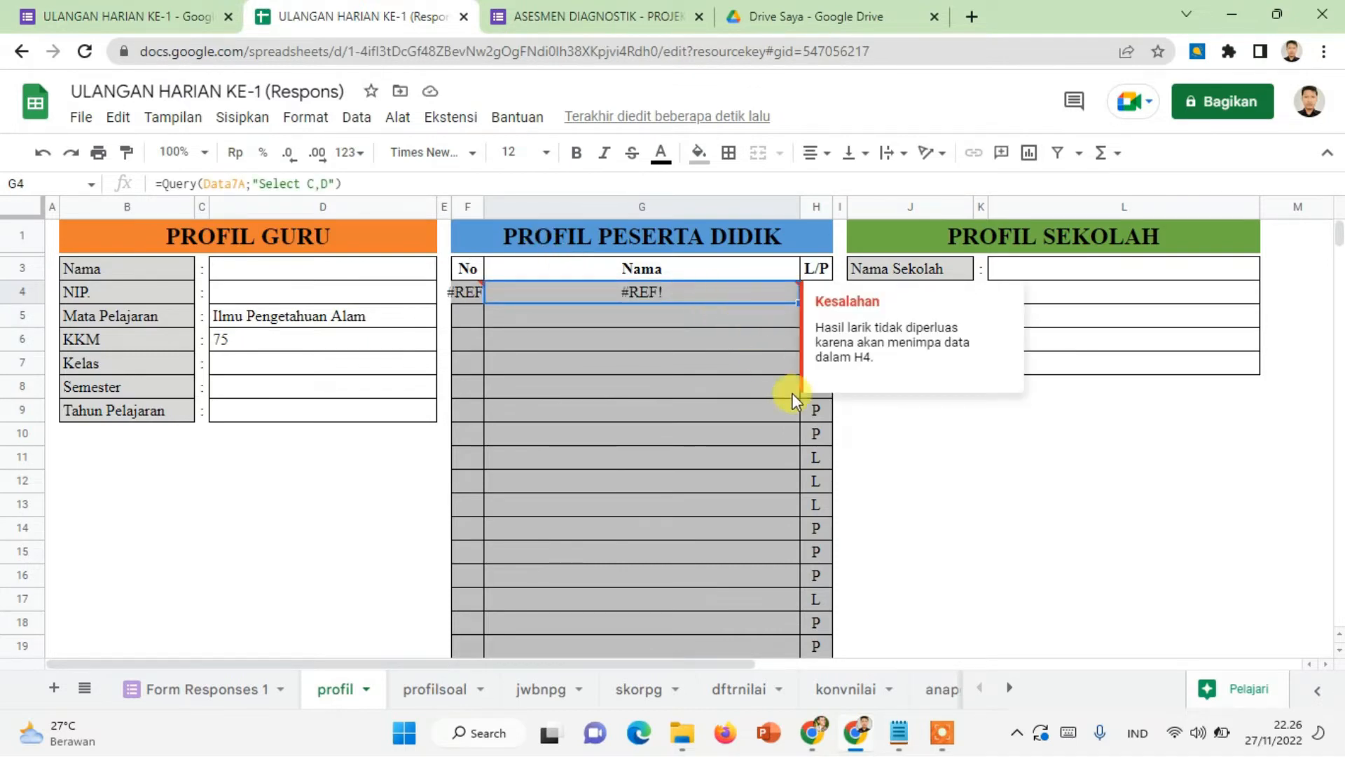
left_click(695, 414)
left_click(821, 292)
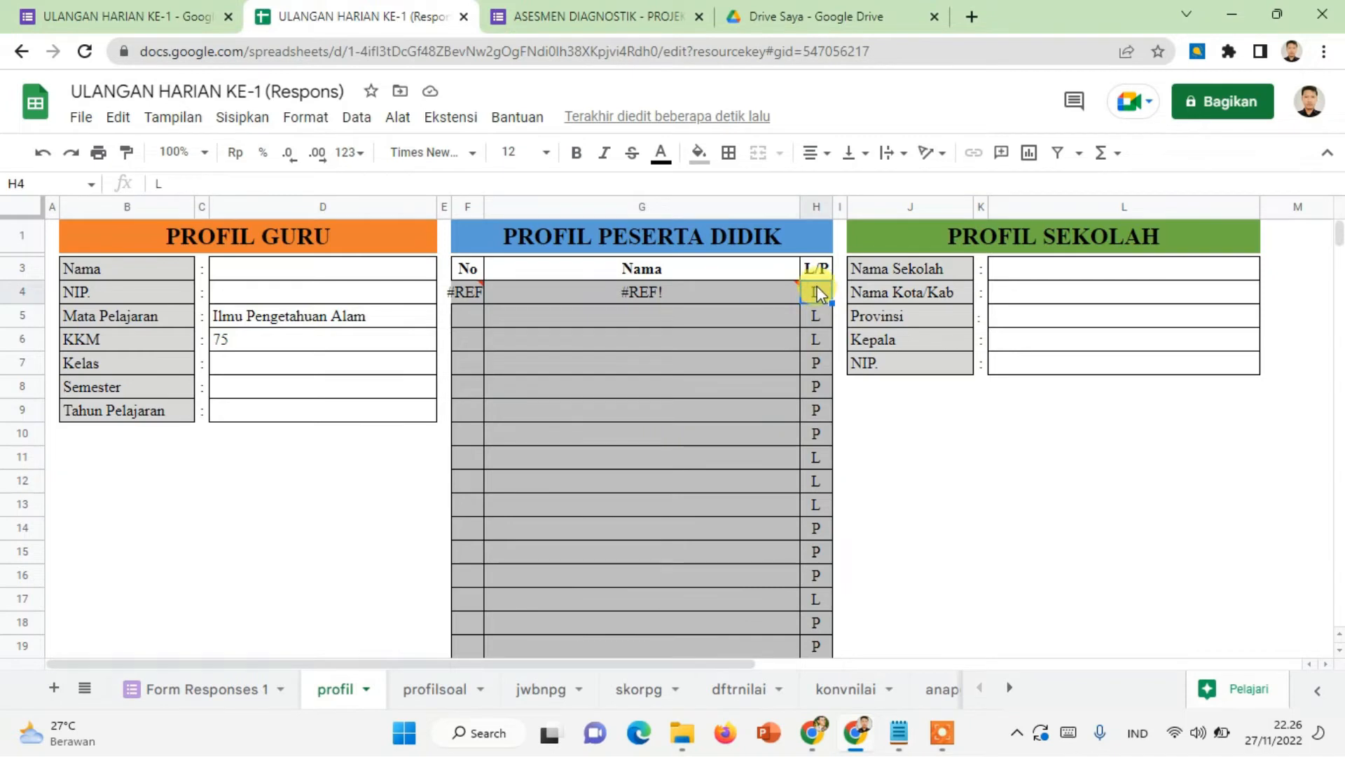
left_click_drag(817, 295, 831, 457)
key("Delete")
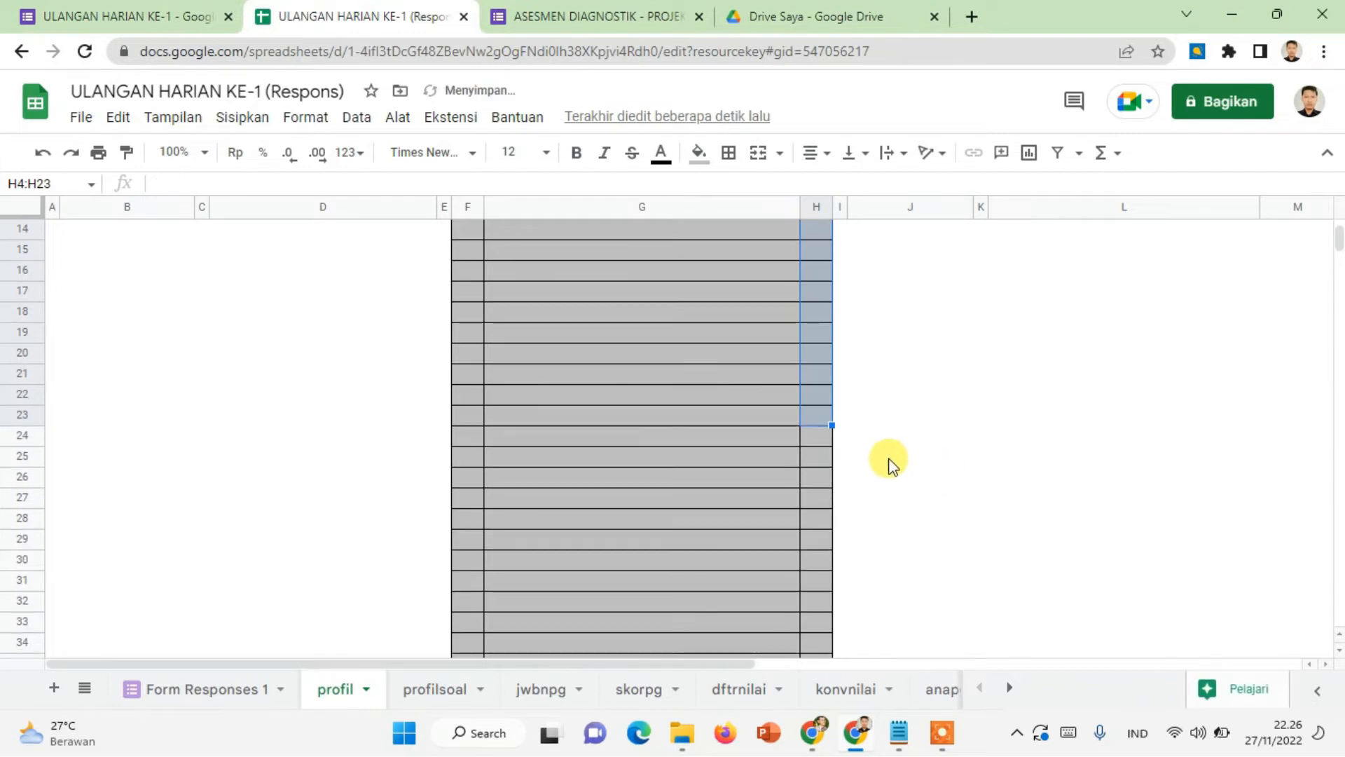
scroll(799, 526, "up", 5)
key("ctrl+z")
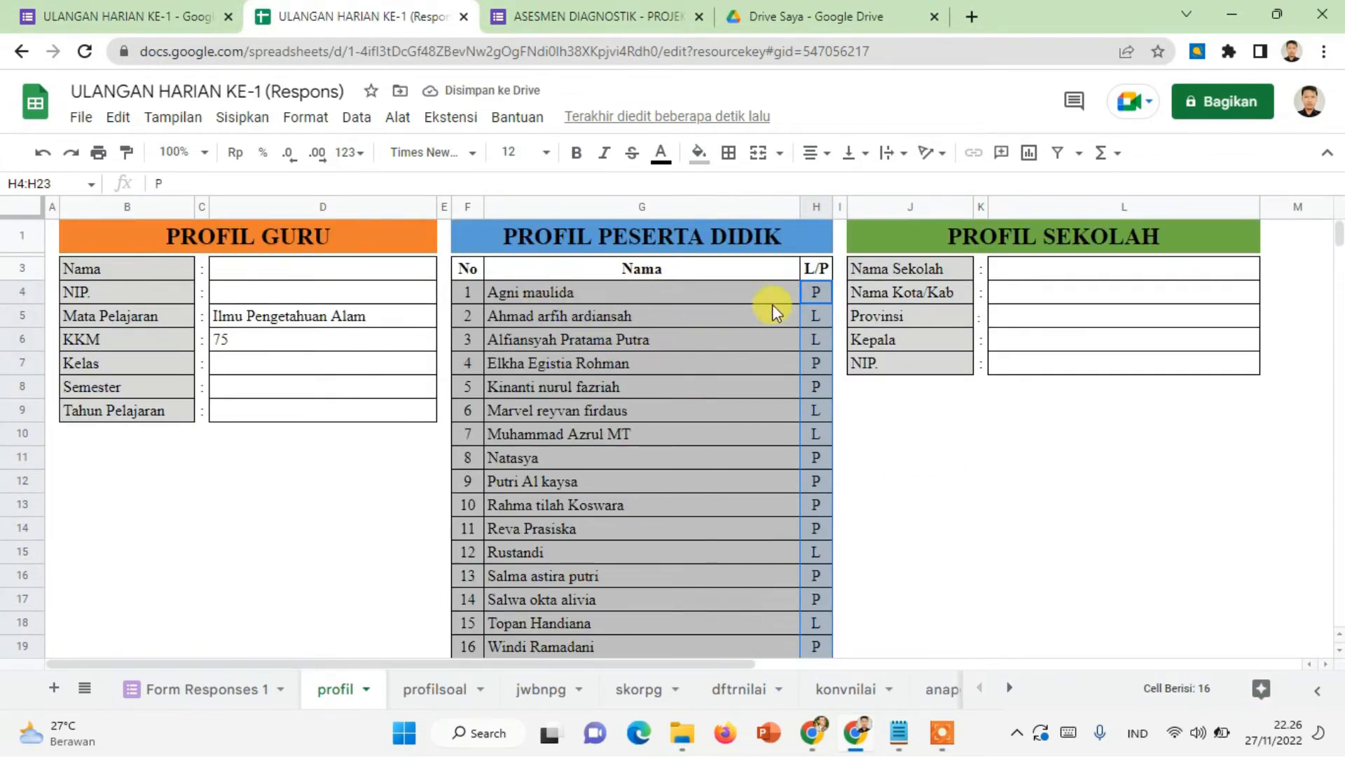
- Check the G4 query and the class 7A names and L/P entries it fills into the profil sheet's student table
left_click(679, 290)
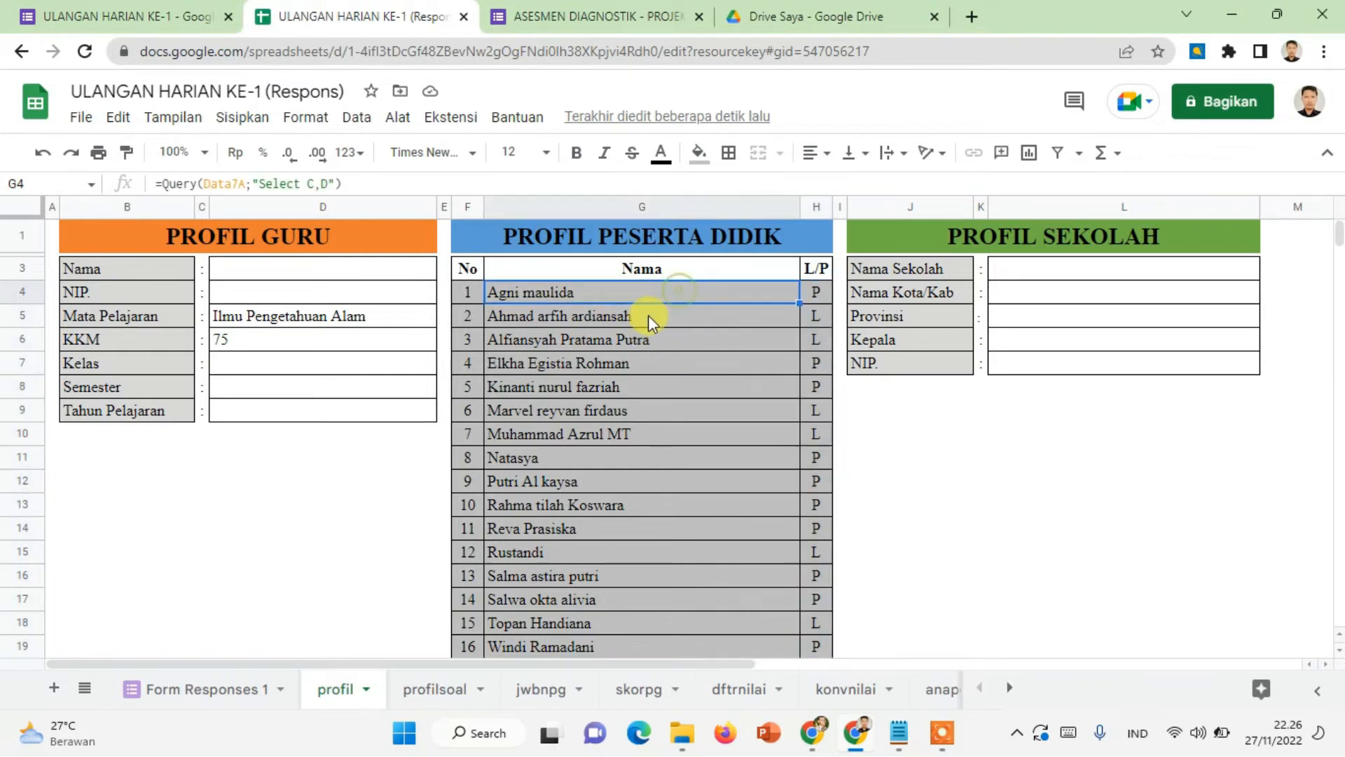
left_click(814, 300)
left_click(607, 297)
left_click(612, 317)
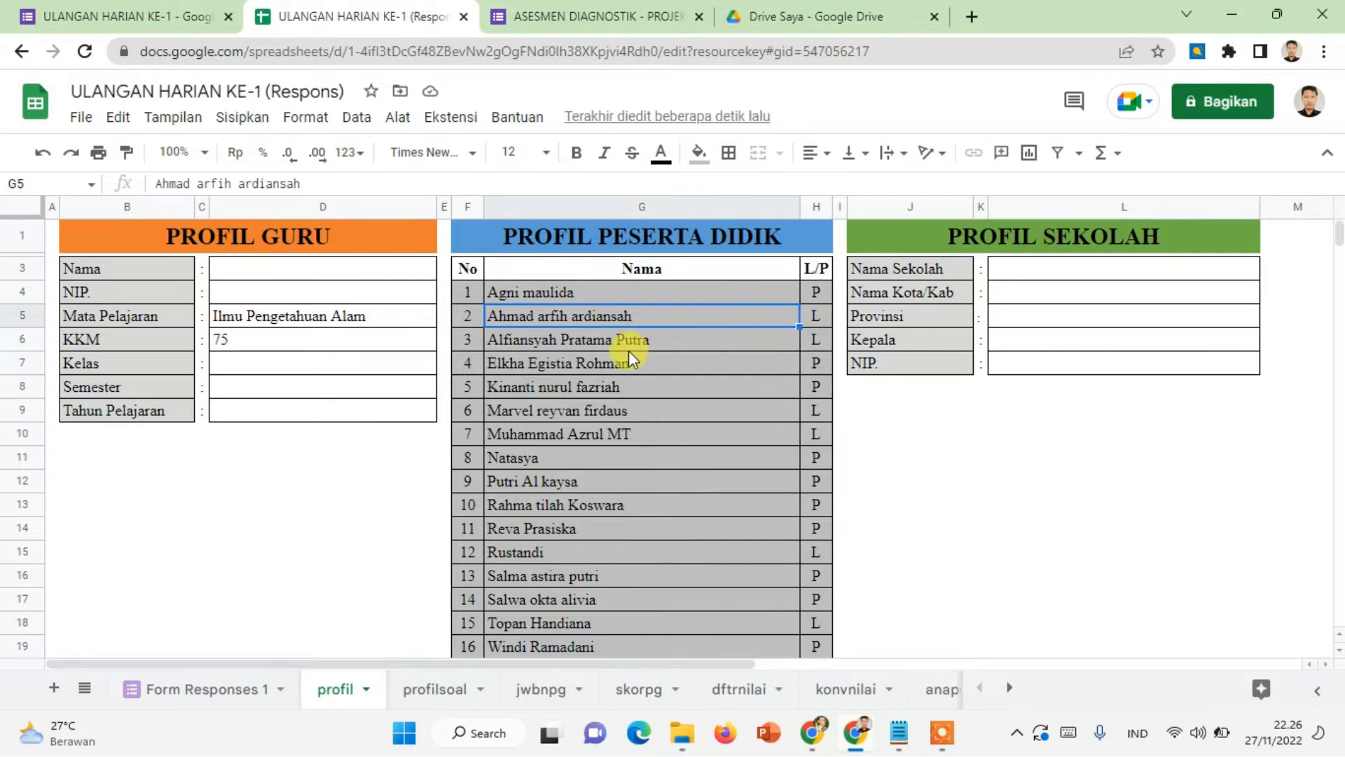
scroll(616, 392, "down", 5)
scroll(613, 409, "up", 5)
left_click(436, 689)
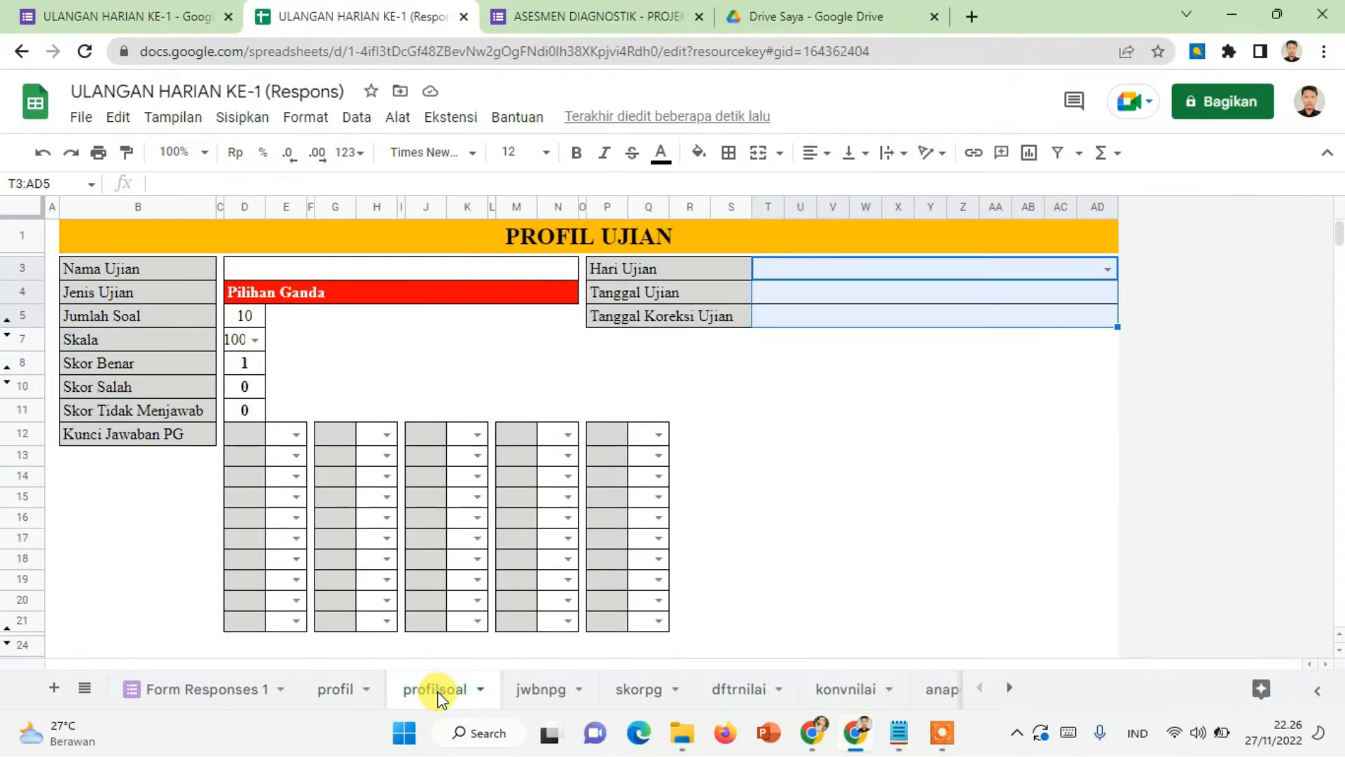
left_click(348, 690)
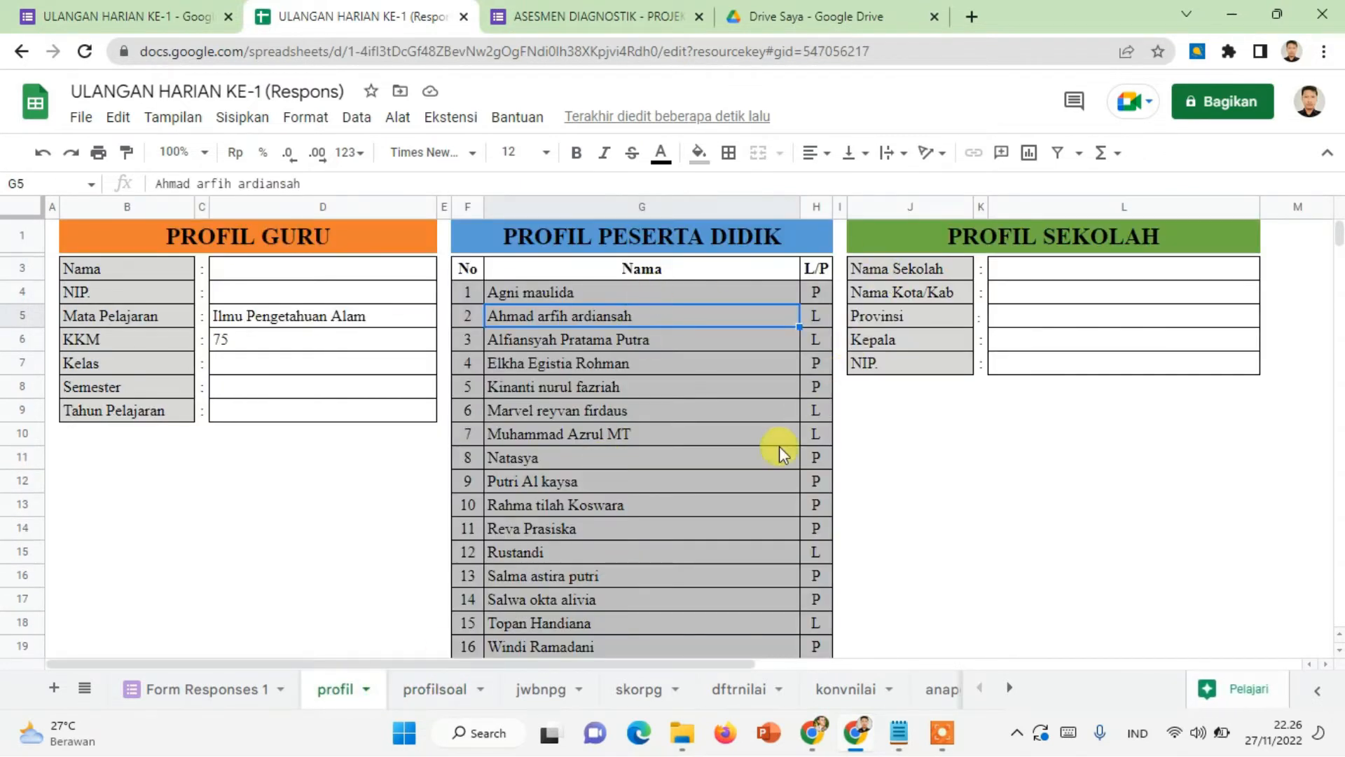
- Inspect cells D12 and E12 of the Kunci Jawaban PG table on the profilsoal sheet
left_click(429, 688)
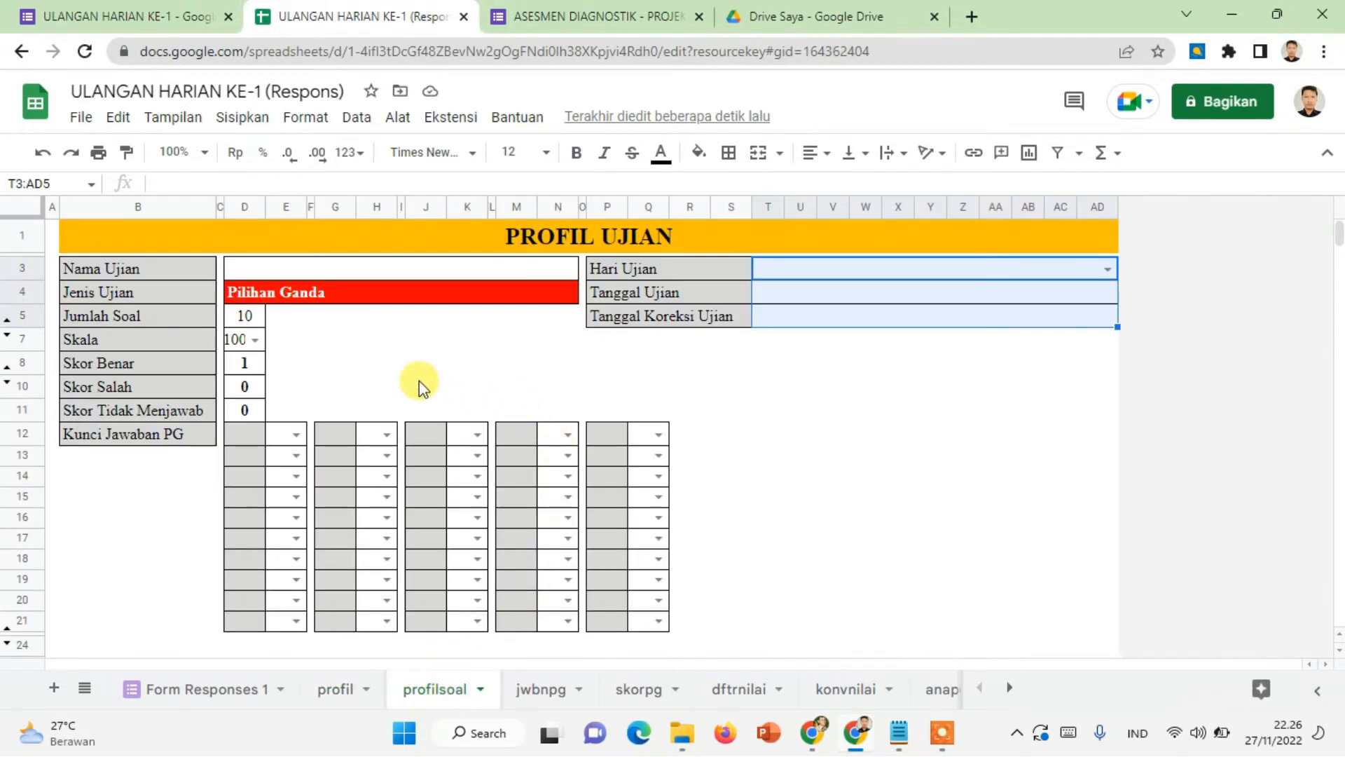
left_click(249, 441)
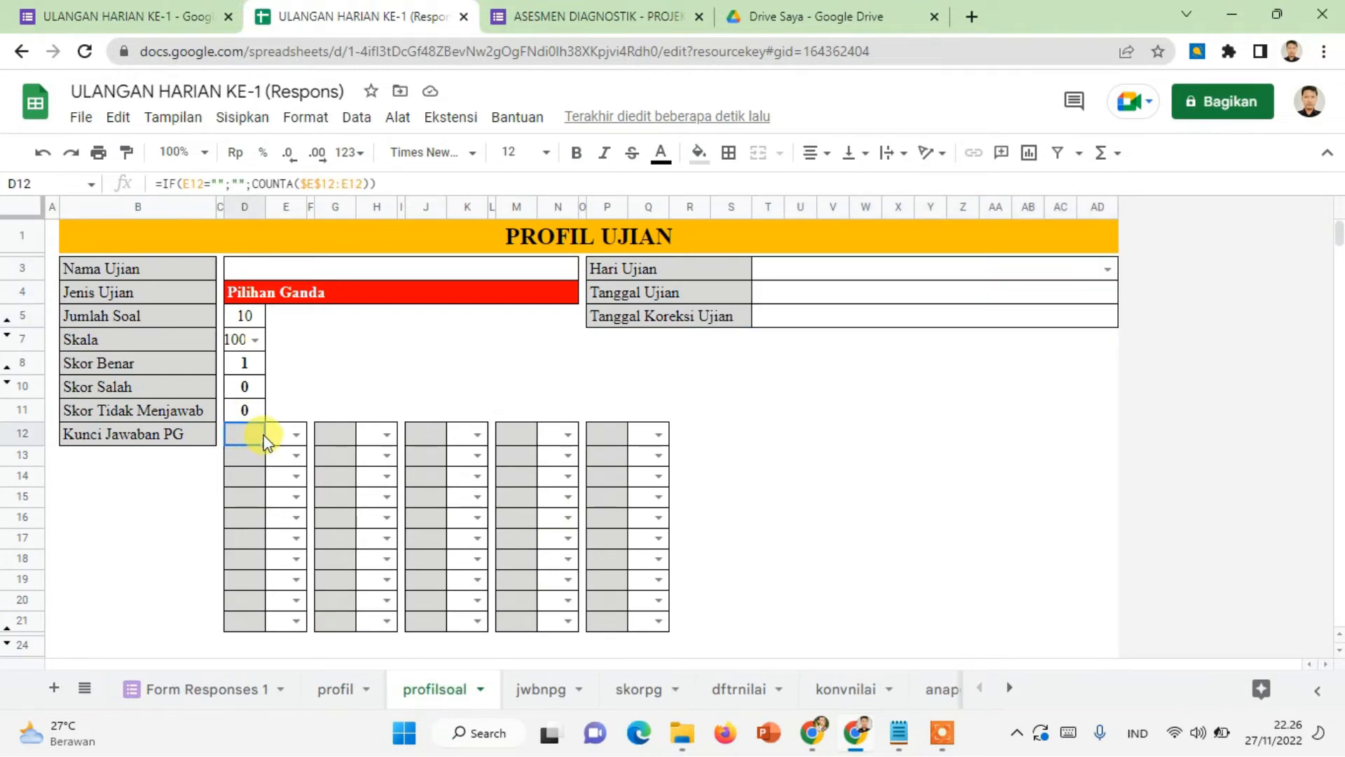
left_click(286, 435)
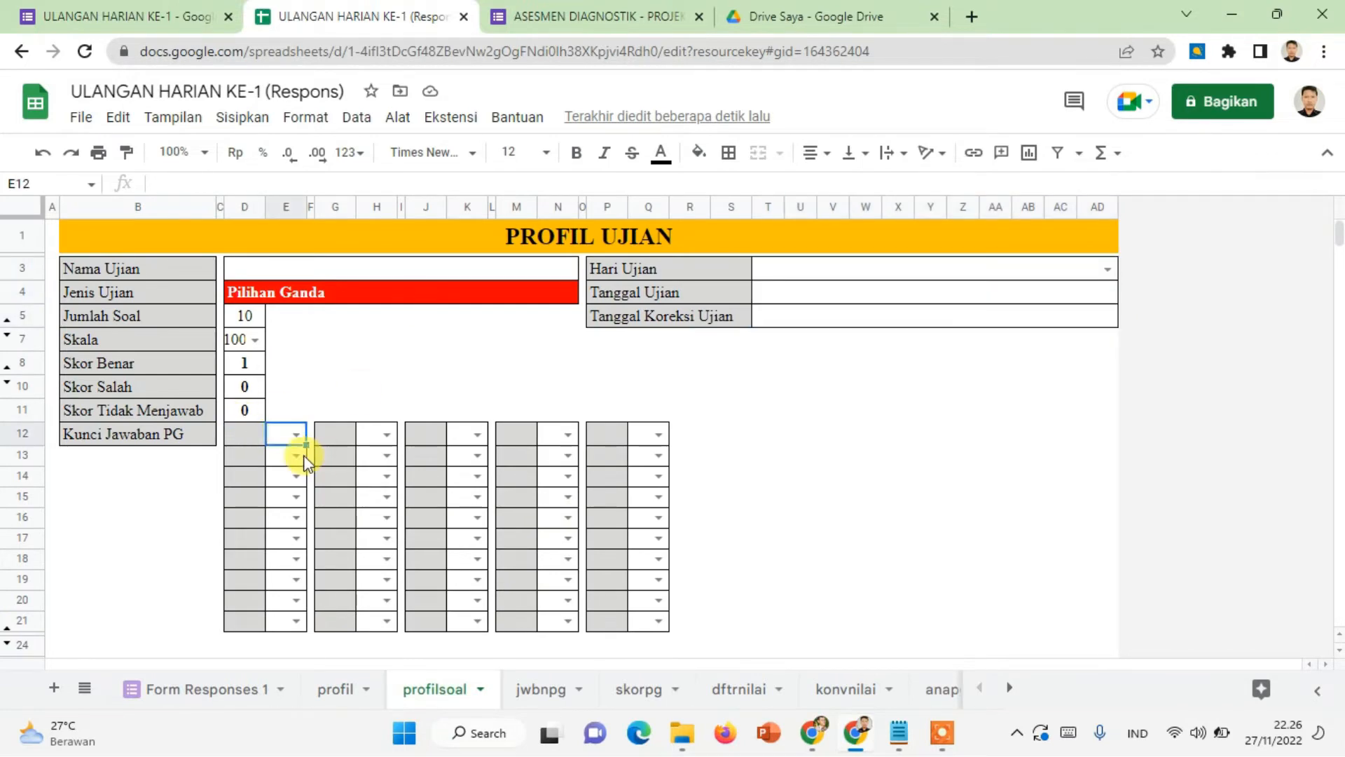
- Look up the correct answers marked for questions 1 to 3 in the ULANGAN HARIAN KE-1 form
left_click(148, 10)
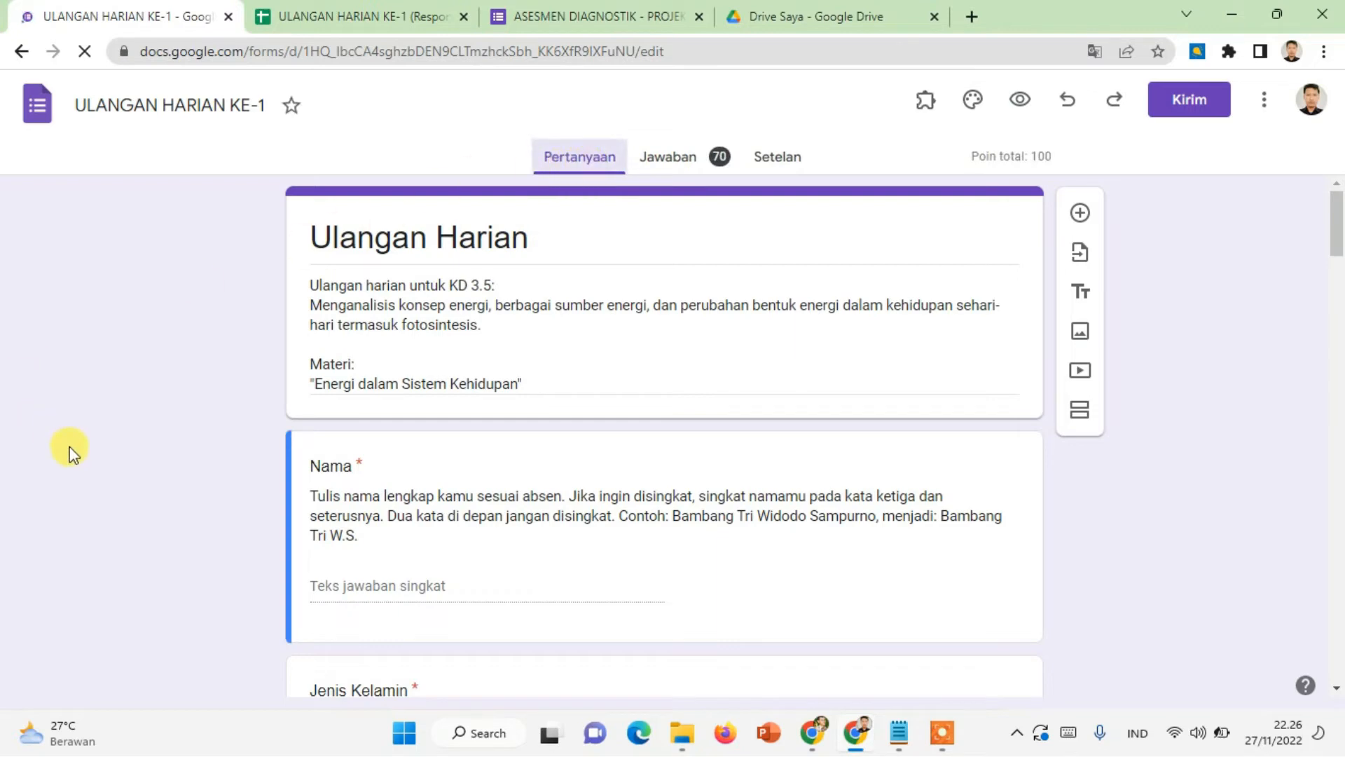
scroll(82, 454, "down", 3)
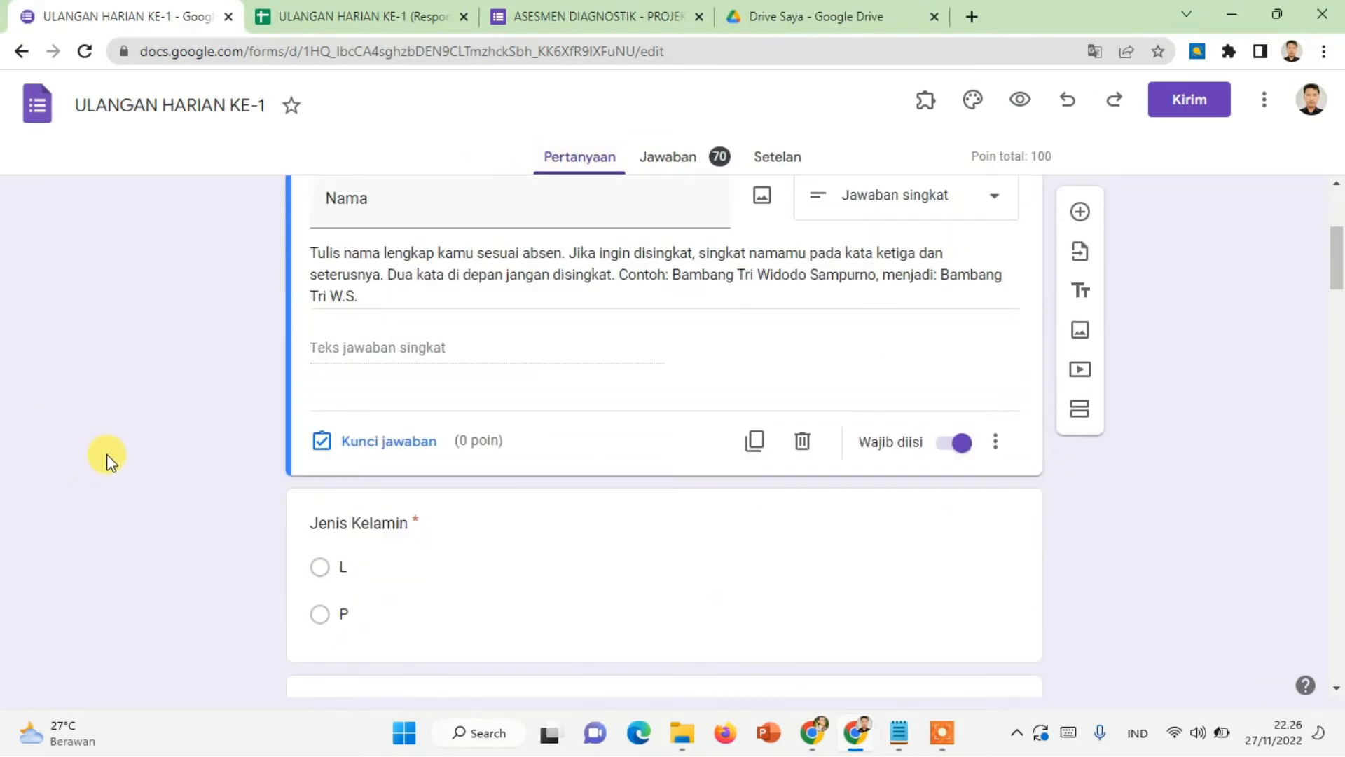
scroll(107, 459, "down", 7)
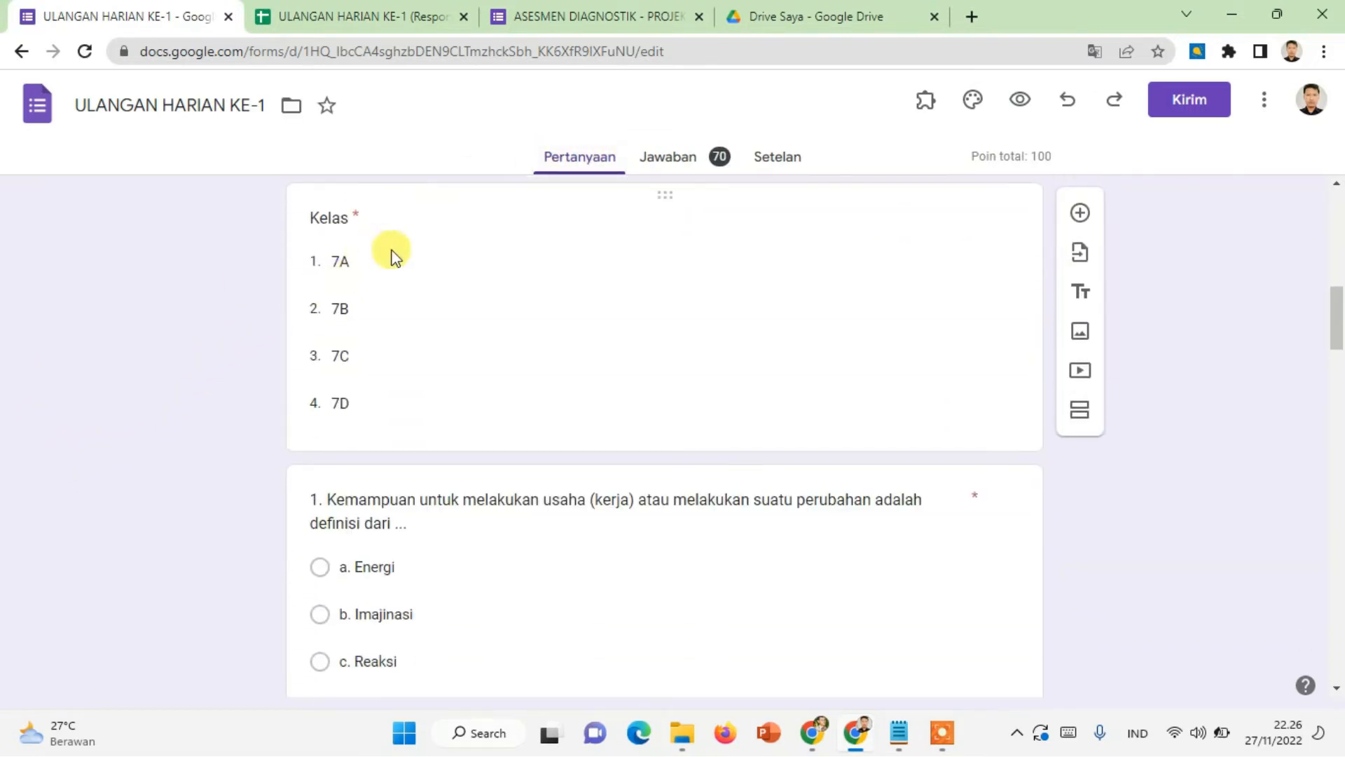
scroll(354, 441, "down", 4)
left_click(526, 323)
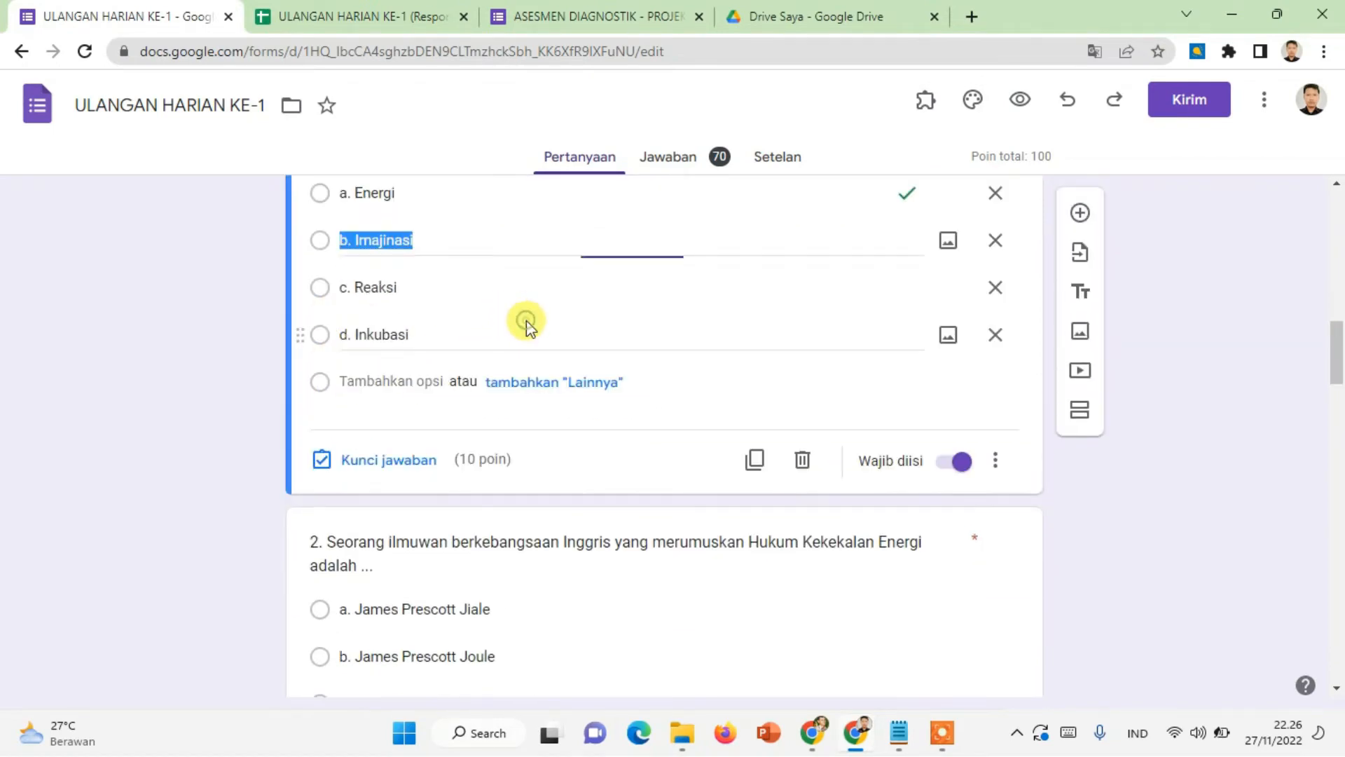
scroll(516, 309, "up", 3)
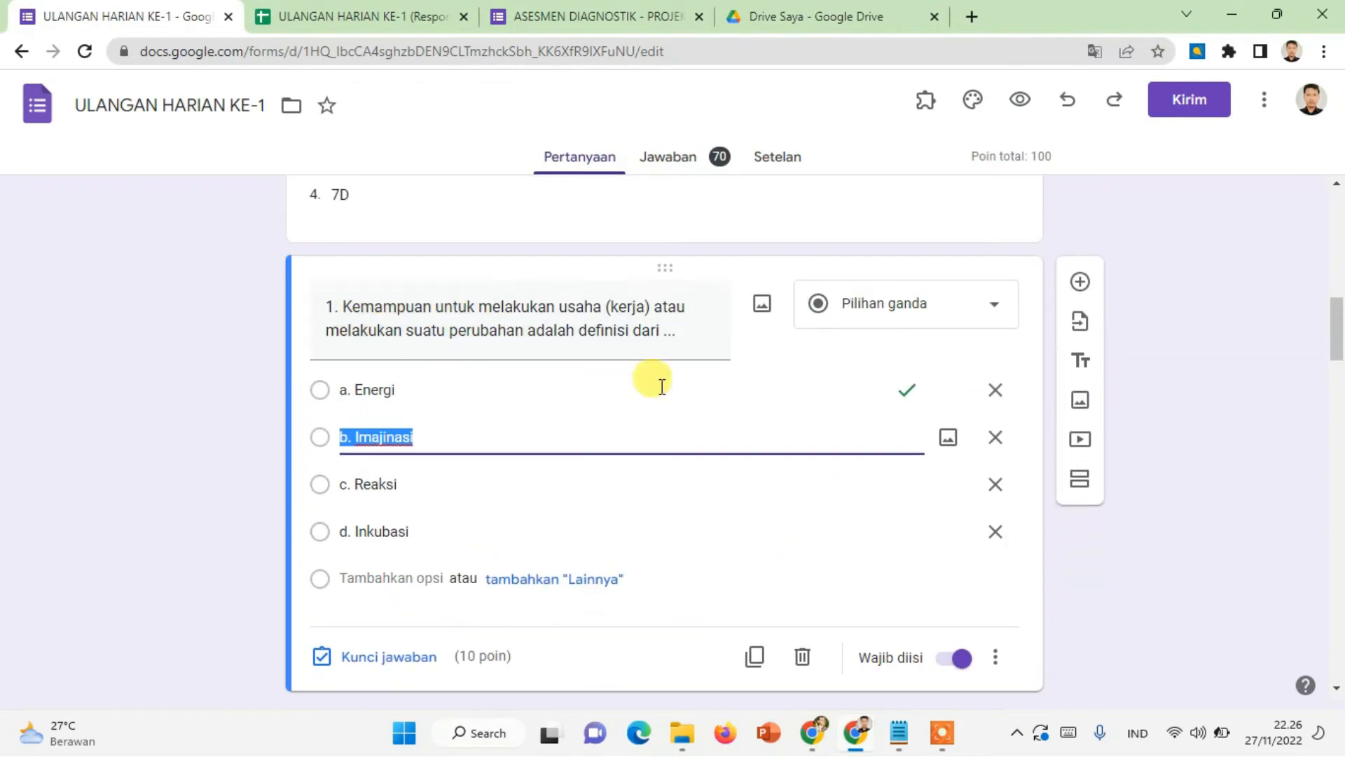
scroll(669, 405, "down", 1)
scroll(592, 448, "down", 3)
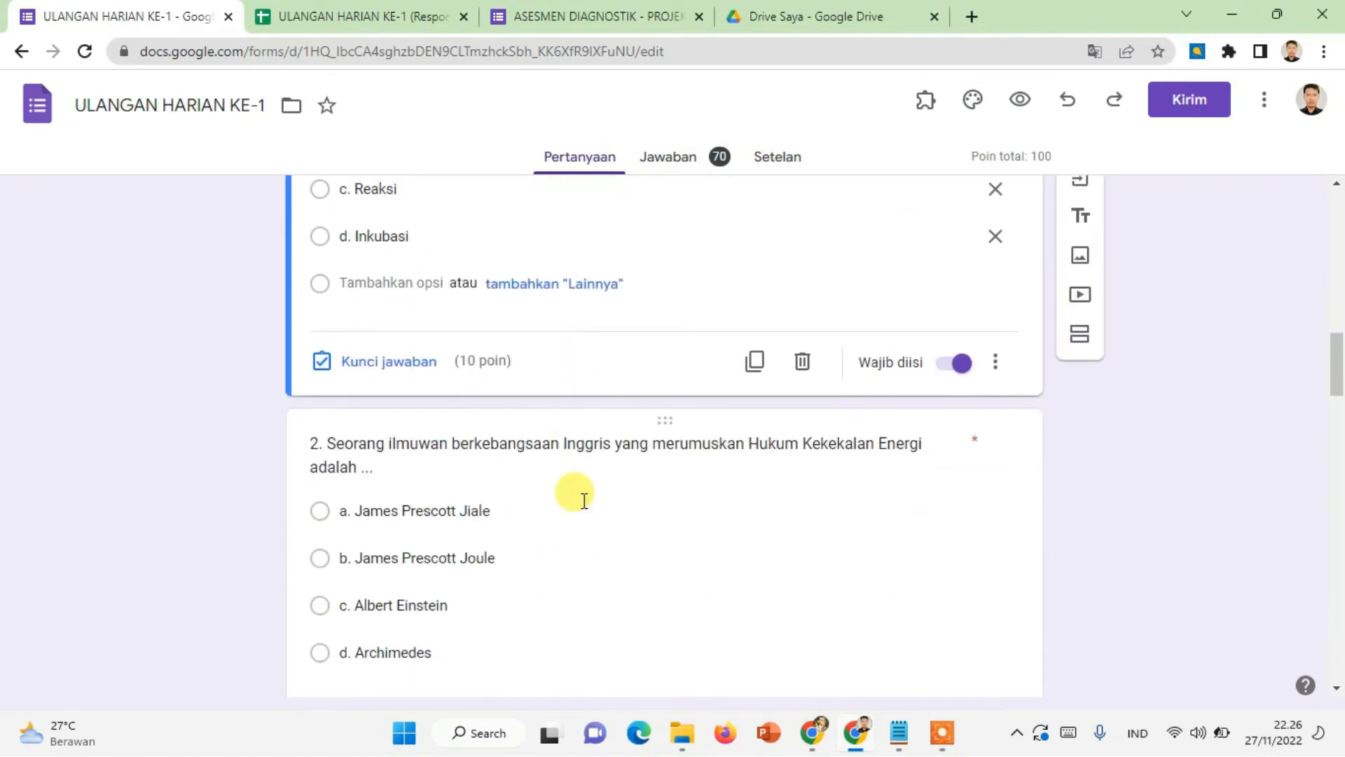
left_click(584, 500)
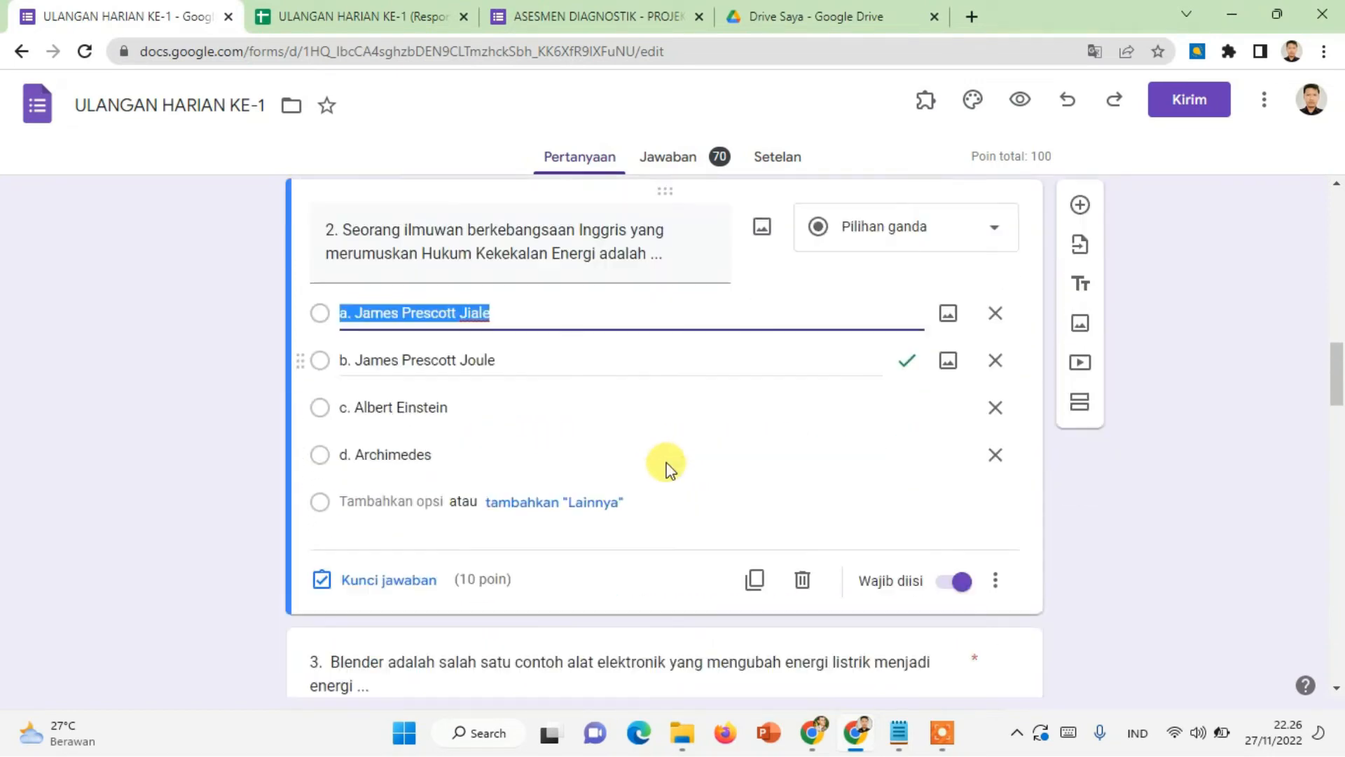
scroll(667, 468, "down", 5)
left_click(655, 470)
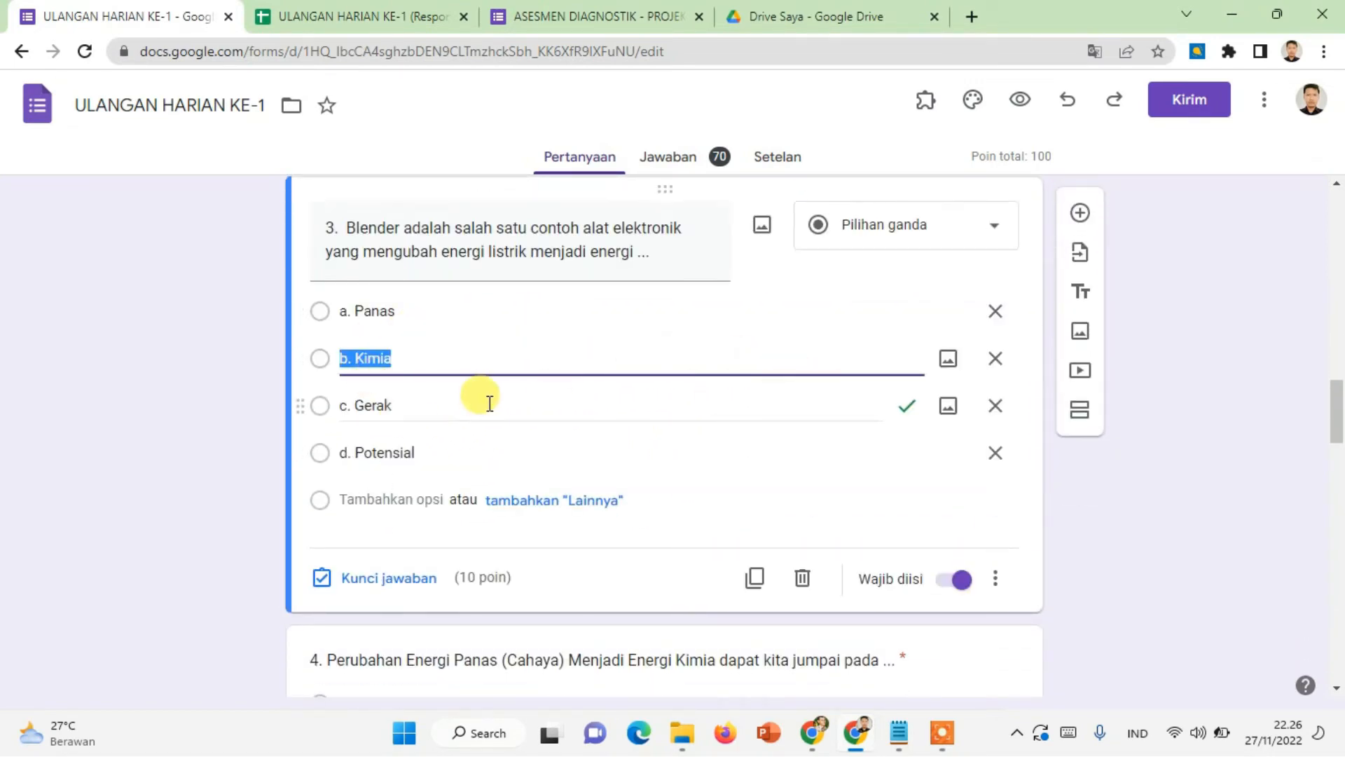
scroll(723, 444, "down", 4)
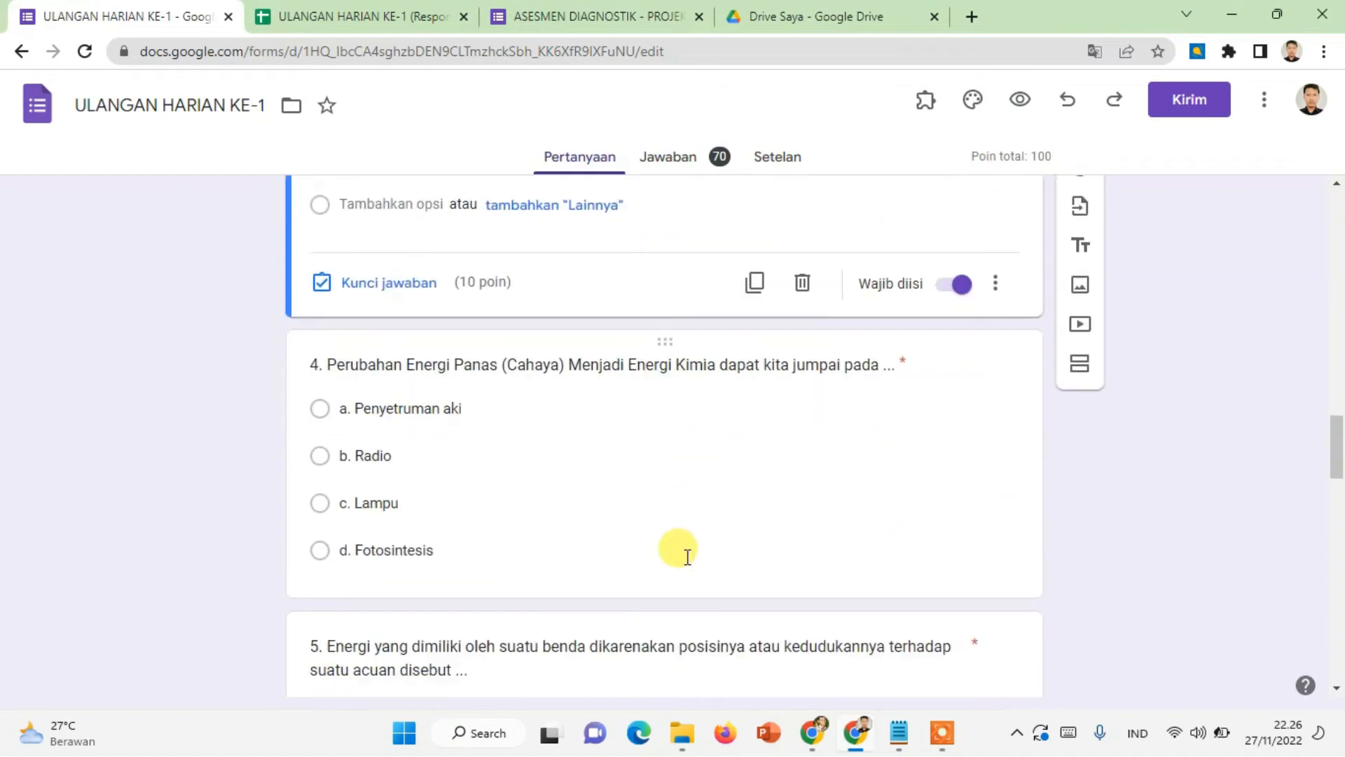
- Switch to the Notepad answer list and replace its first four letters with the capitals A, B, C, D
left_click(898, 732)
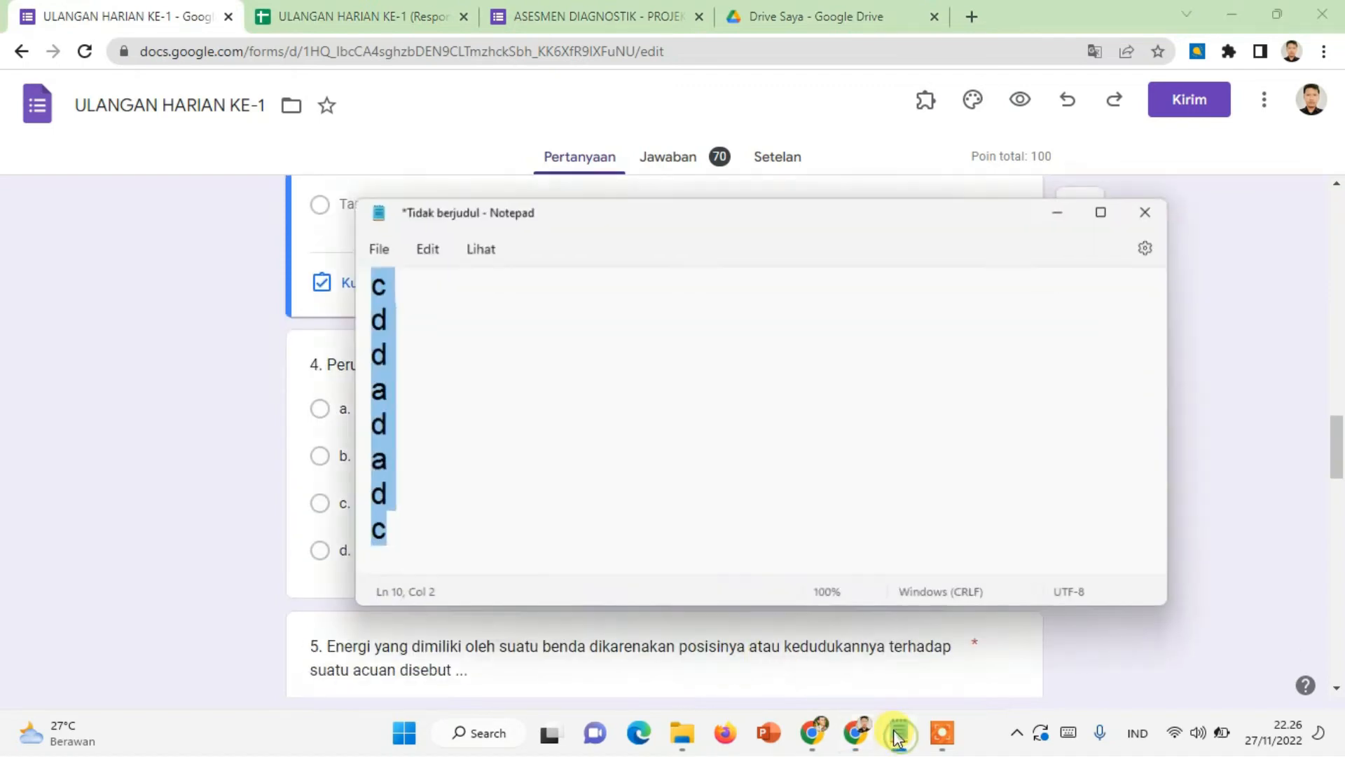
scroll(430, 405, "up", 1)
left_click(381, 293)
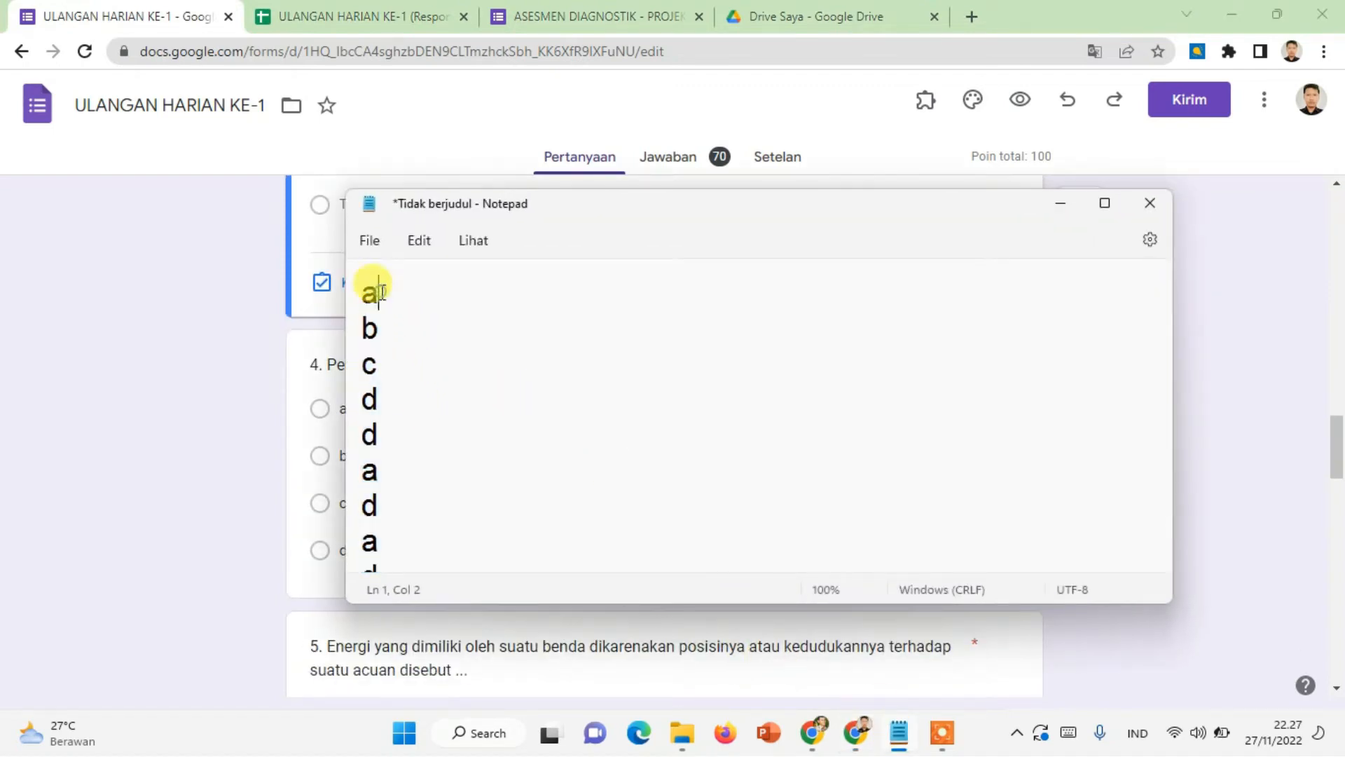
left_click_drag(381, 291, 388, 394)
type("A ")
type("B ")
type("C ")
type("D")
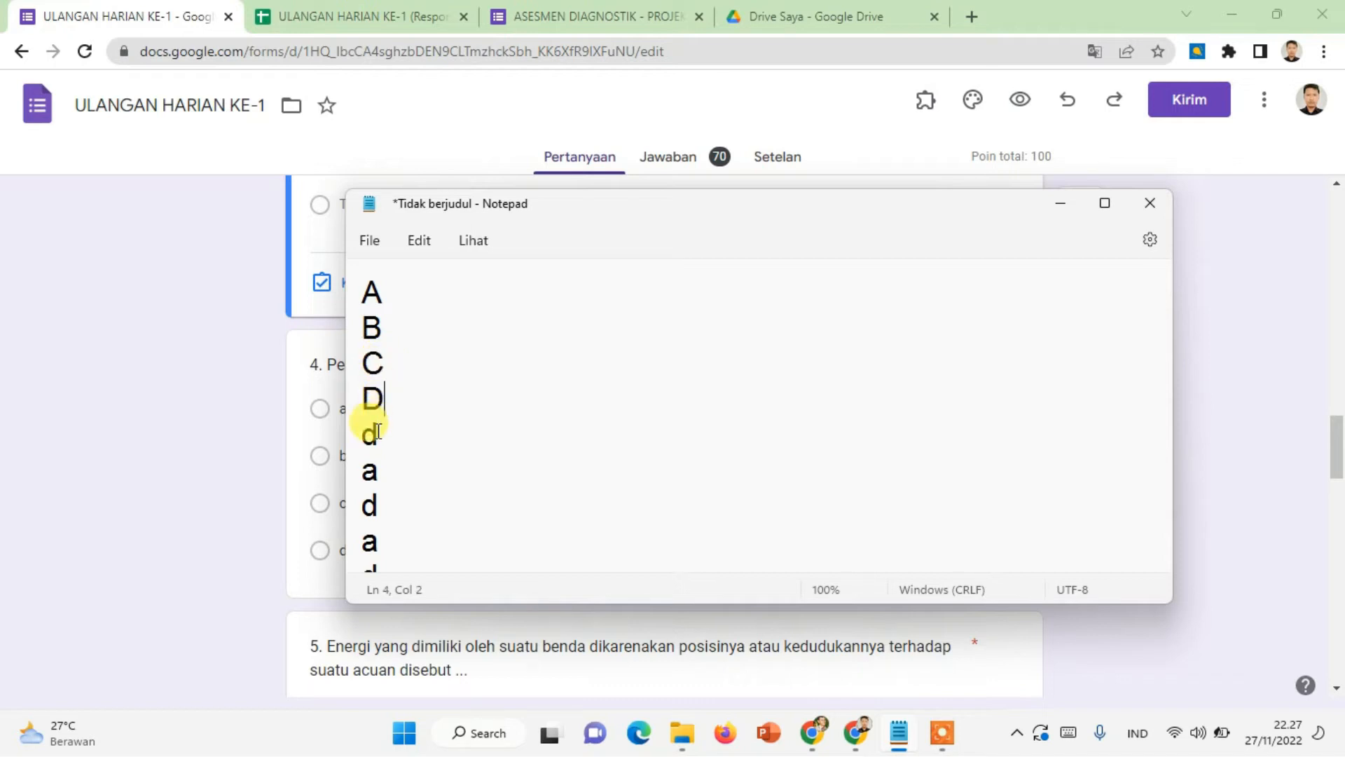
key("ctrl+z")
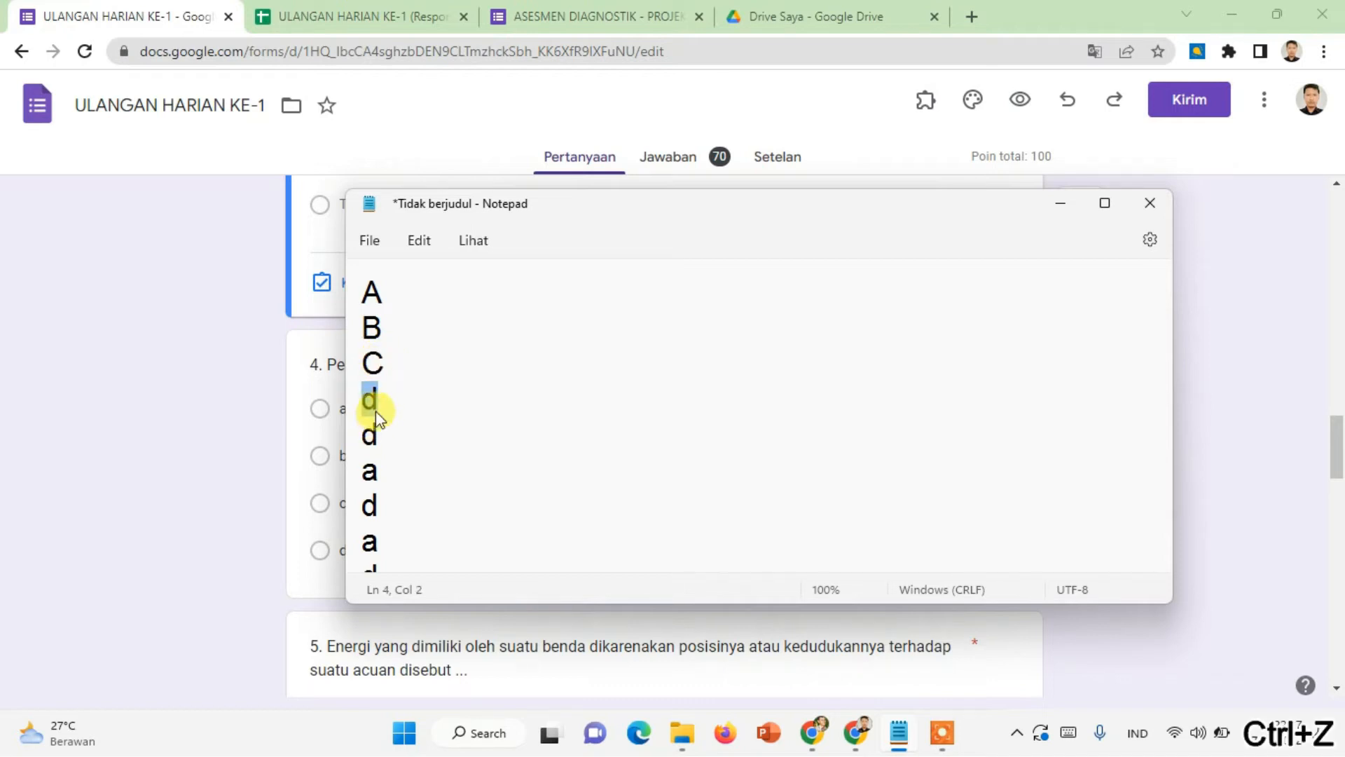
key("ctrl+z")
- Replace the fifth to tenth answer letters with capitals D, A, D, A, D, C and copy the whole list
left_click(377, 425)
left_click_drag(377, 426, 325, 423)
type("D")
left_click_drag(379, 468, 347, 513)
type("A D")
scroll(374, 505, "down", 1)
type("A D")
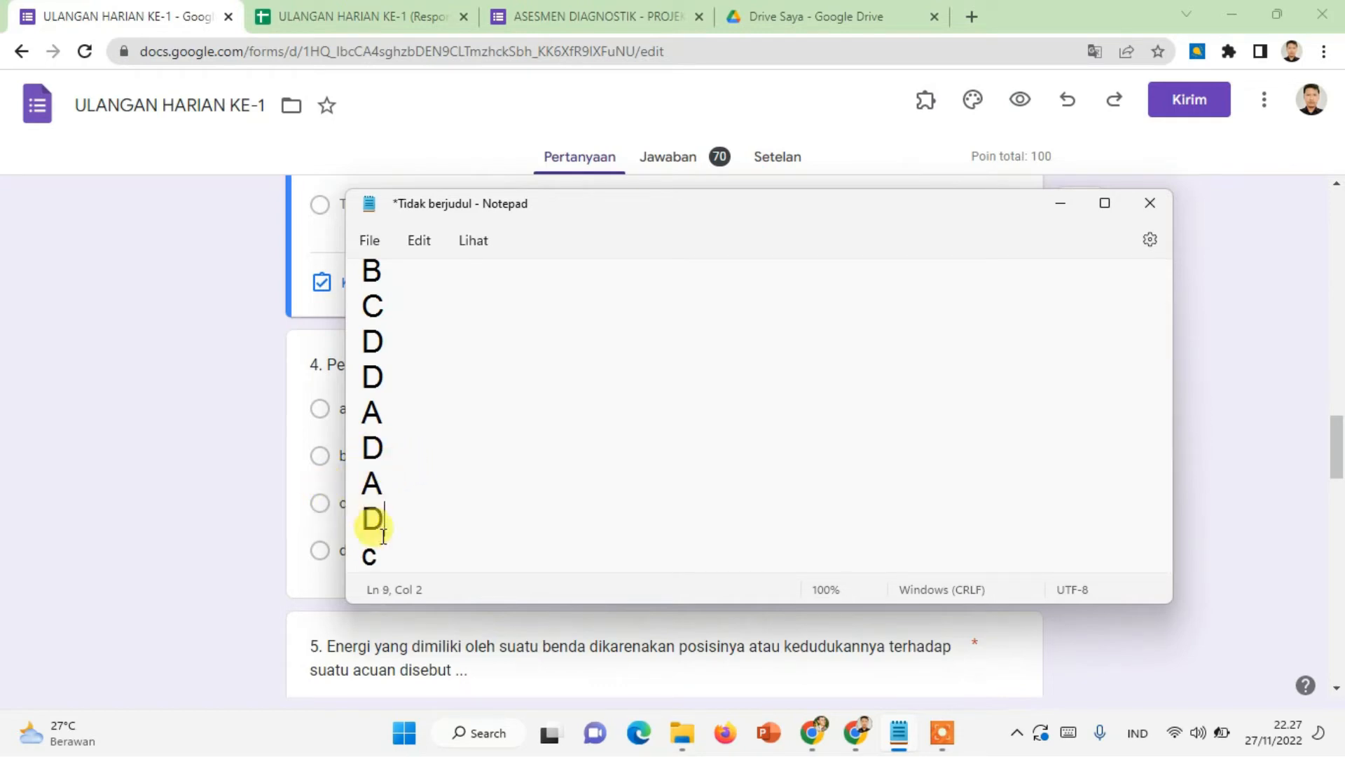
left_click_drag(381, 556, 355, 554)
type("C")
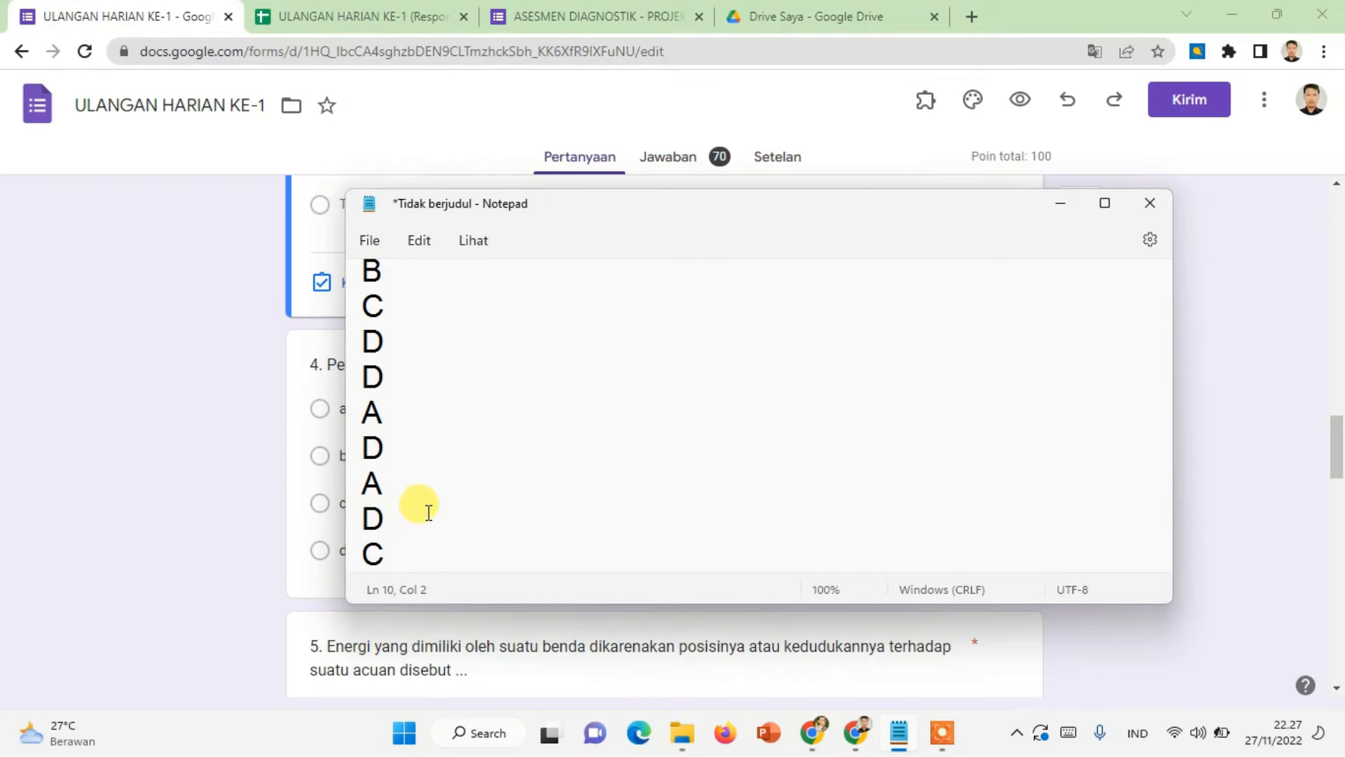
key("ctrl+a")
key("ctrl+c")
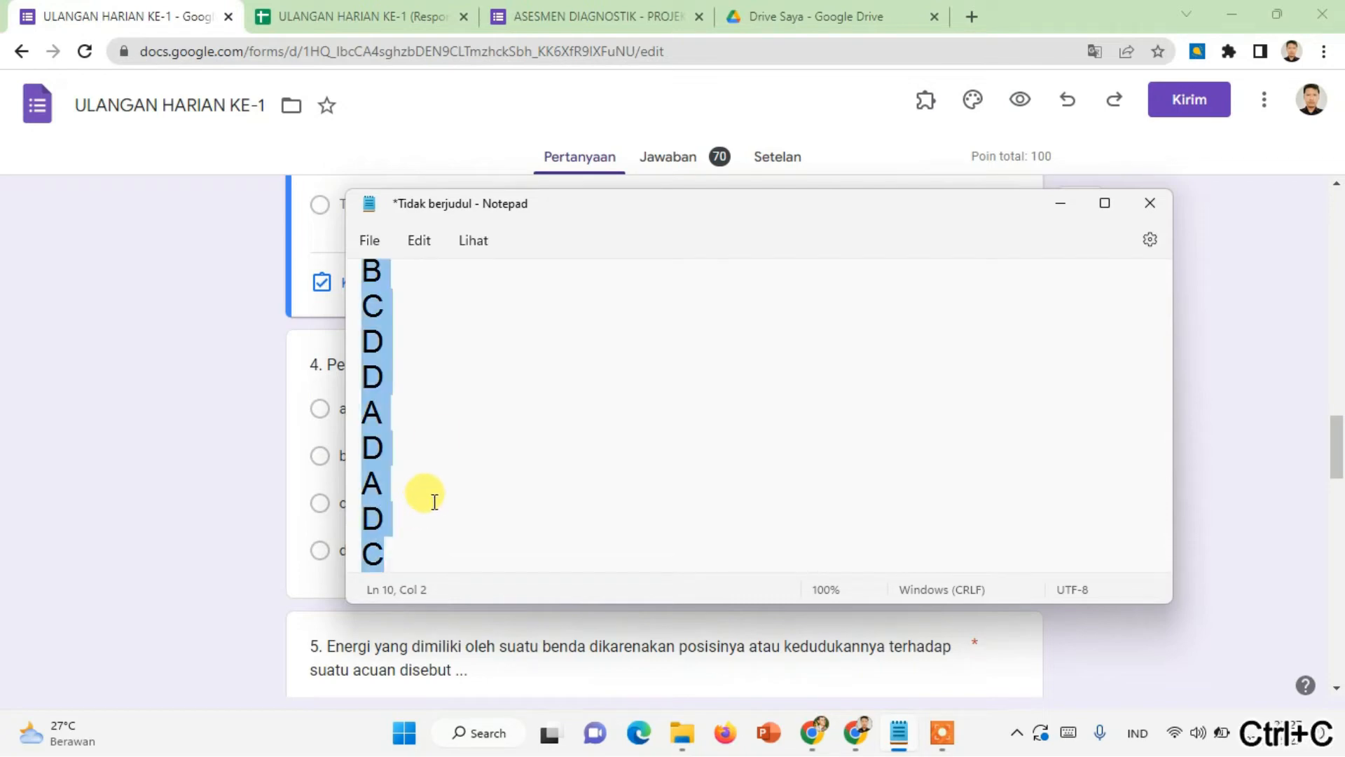
- Paste the copied answer letters into the Kunci Jawaban PG table on the profilsoal sheet, starting at E12, and review the filled key
left_click(348, 10)
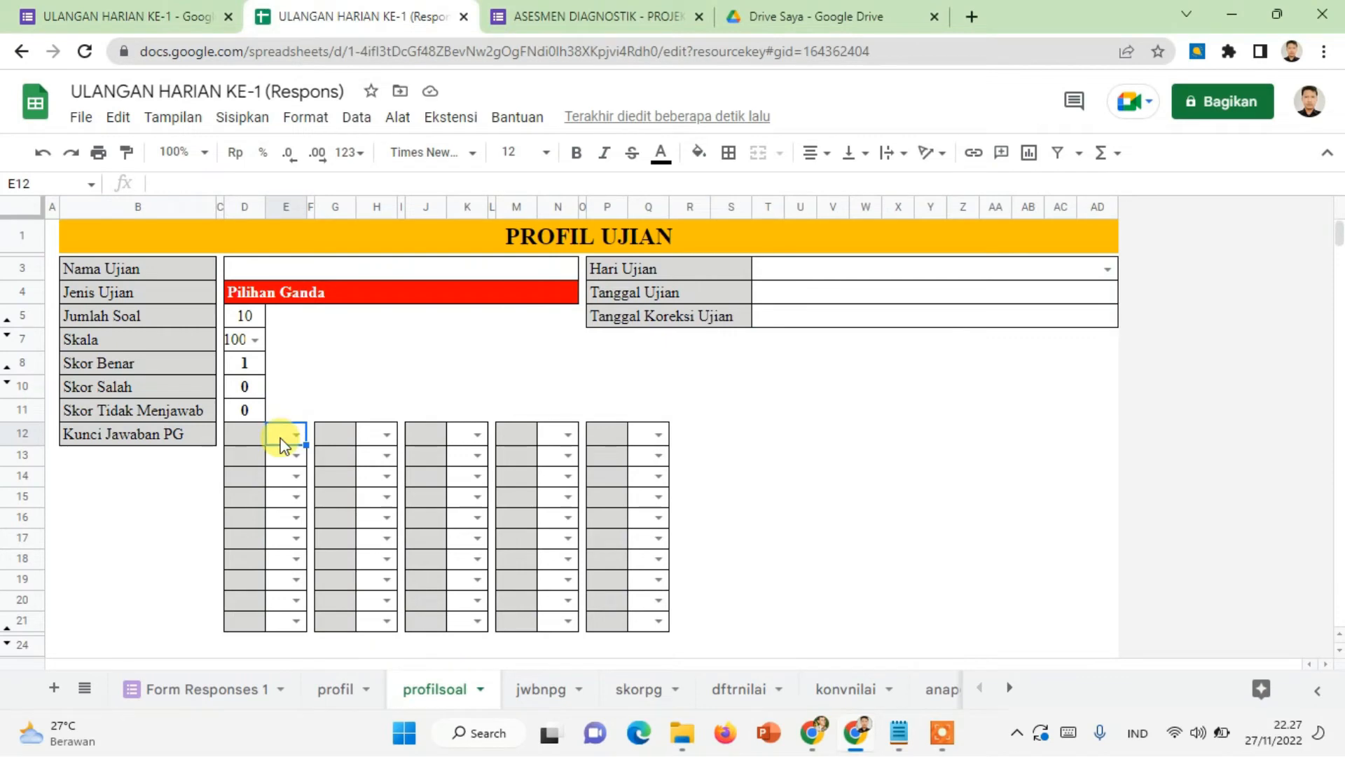
key("ctrl+v")
scroll(289, 451, "down", 5)
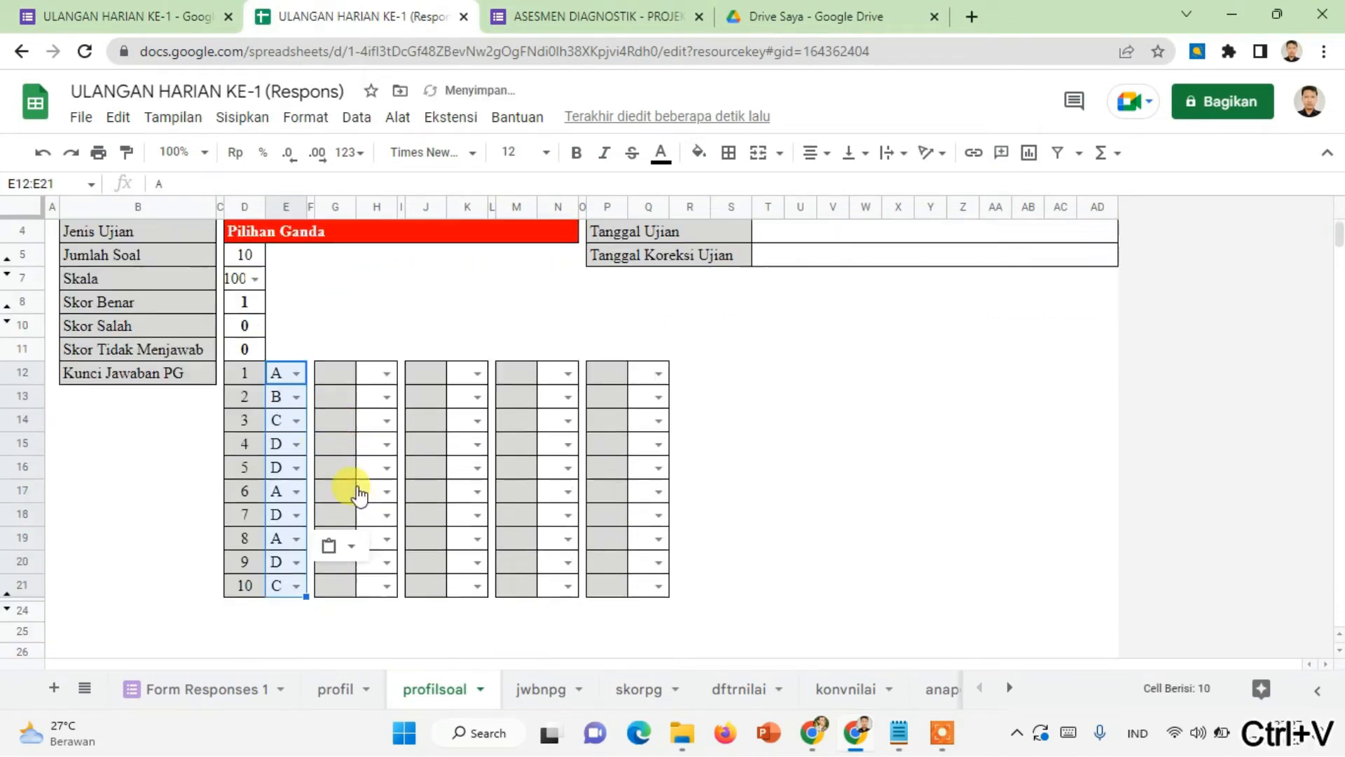
left_click(300, 536)
scroll(276, 517, "up", 4)
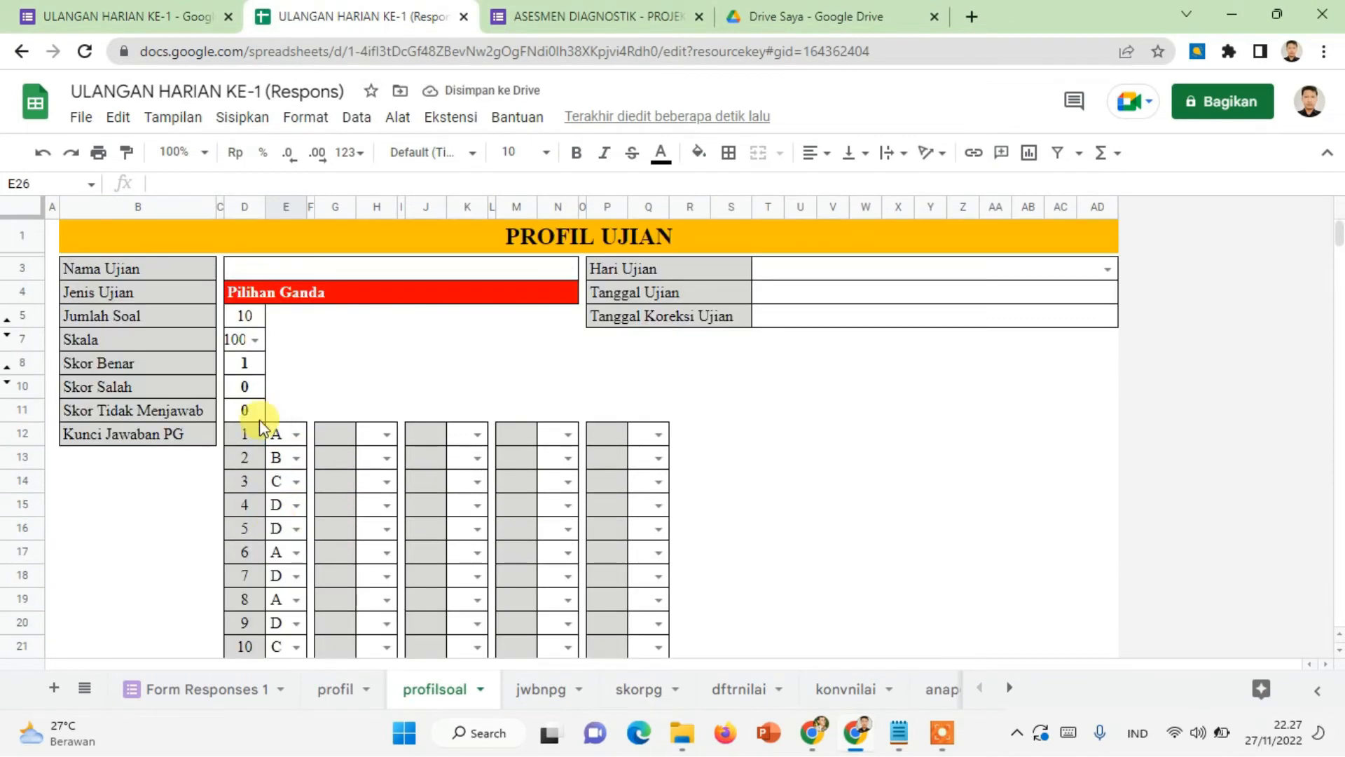
scroll(234, 540, "down", 3)
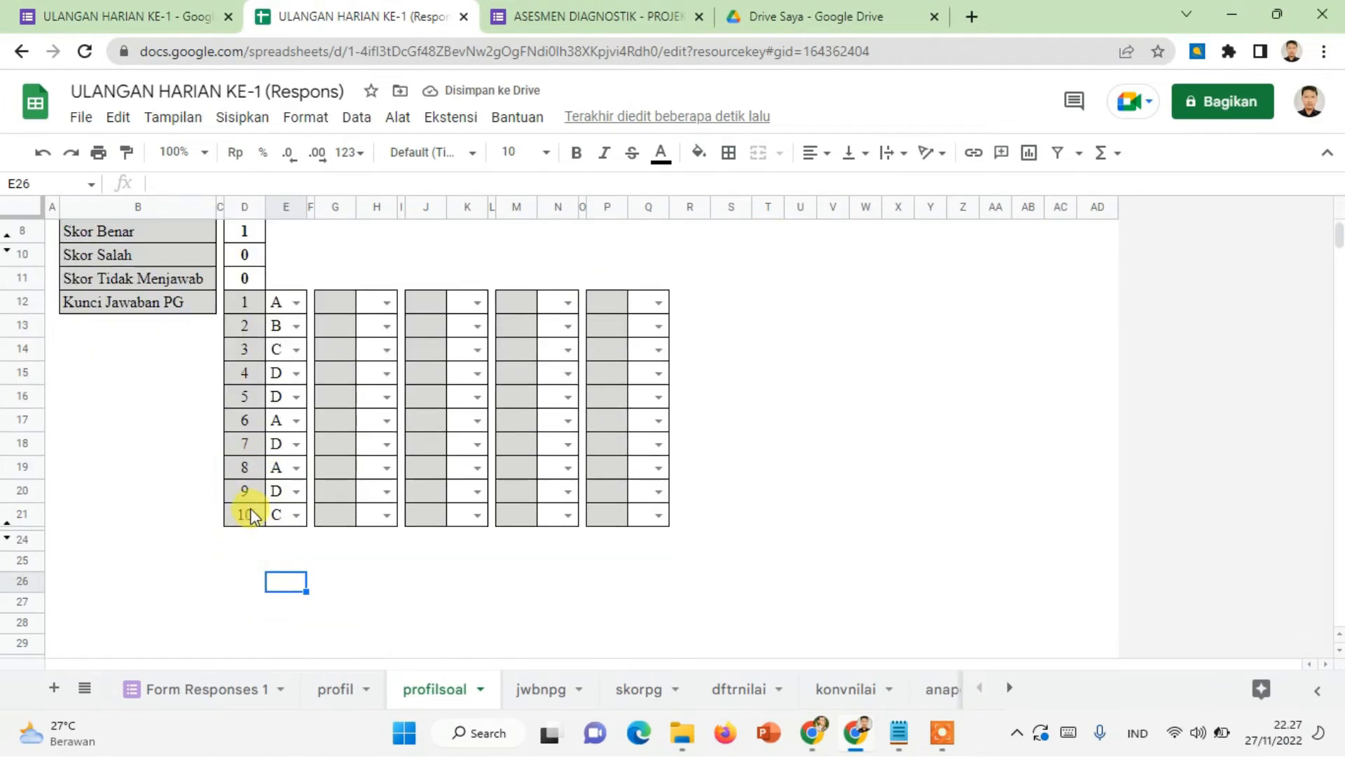
scroll(256, 519, "up", 3)
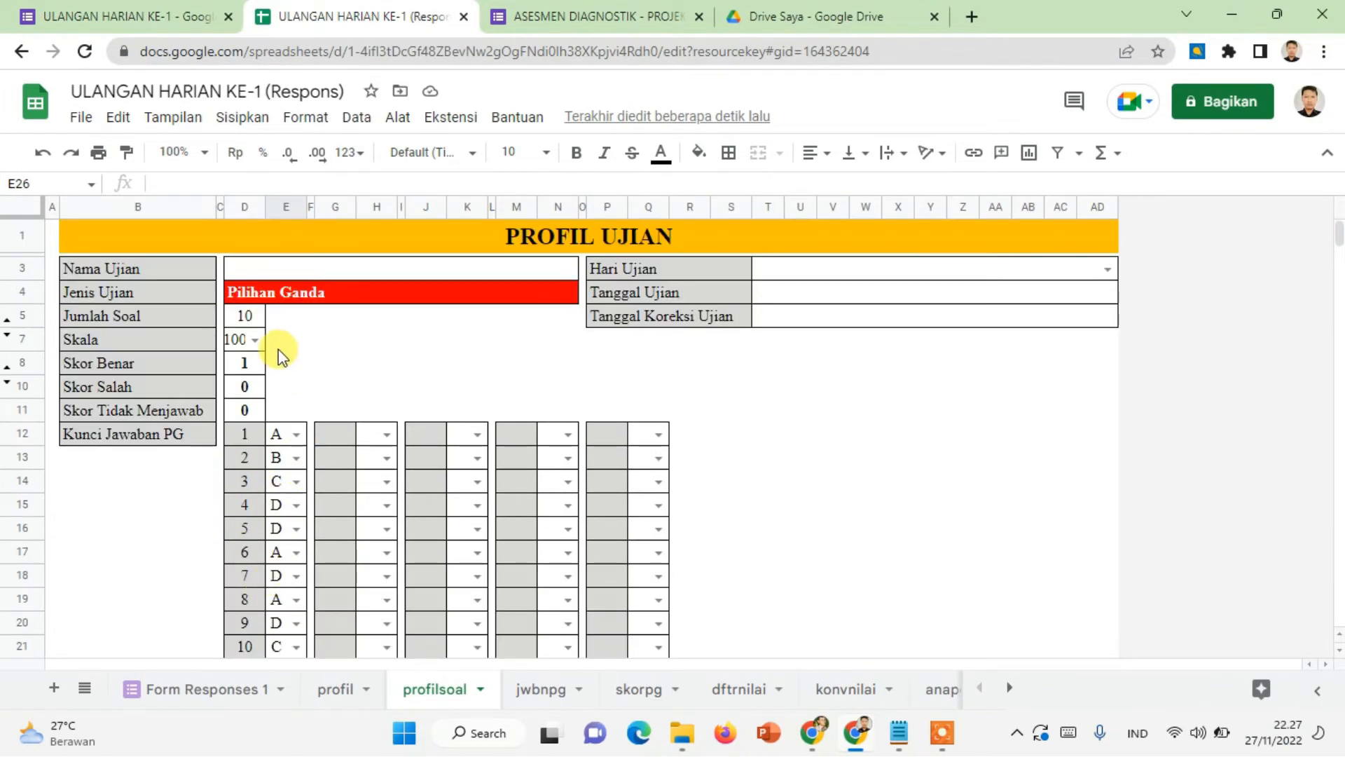
scroll(392, 420, "down", 1)
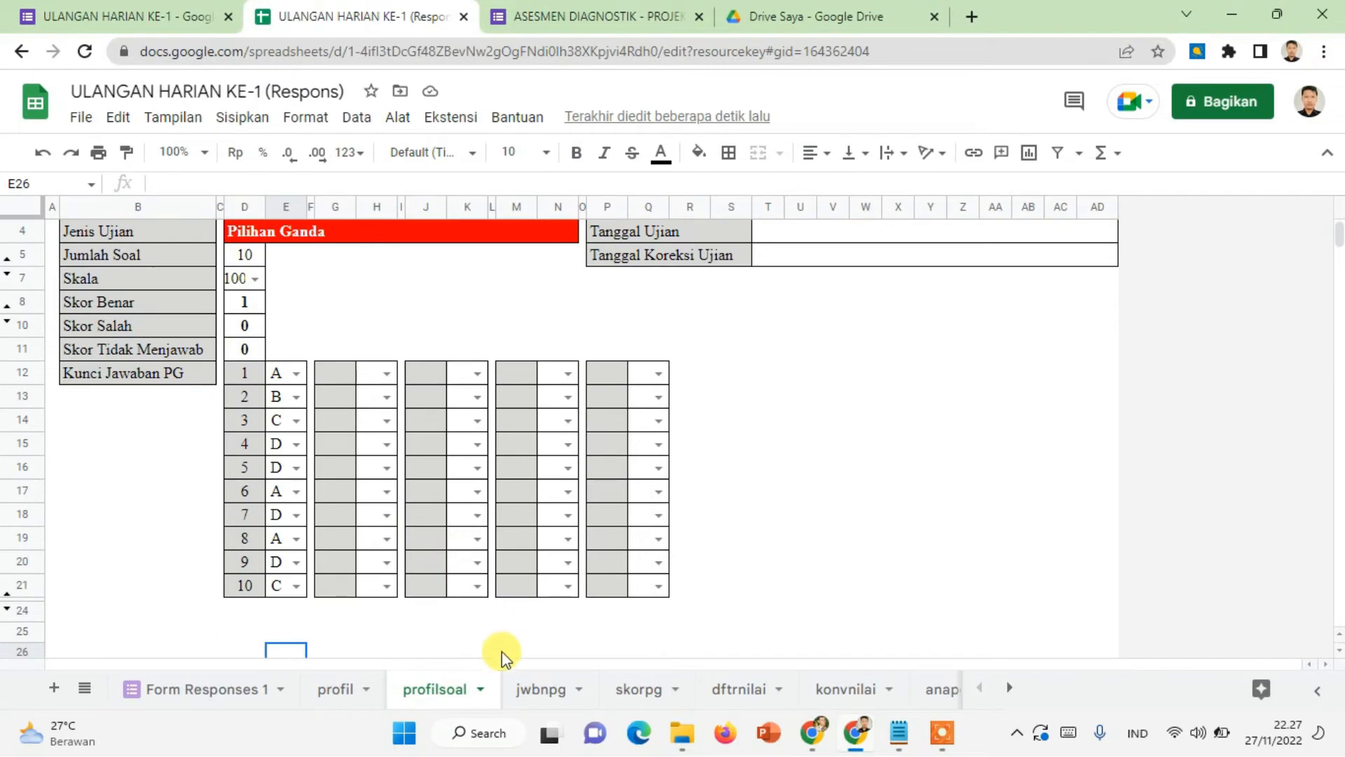
- Check the empty answer grid on the jwbnpg sheet and find the single-letter answer columns on the Form Responses 1 sheet
left_click(538, 695)
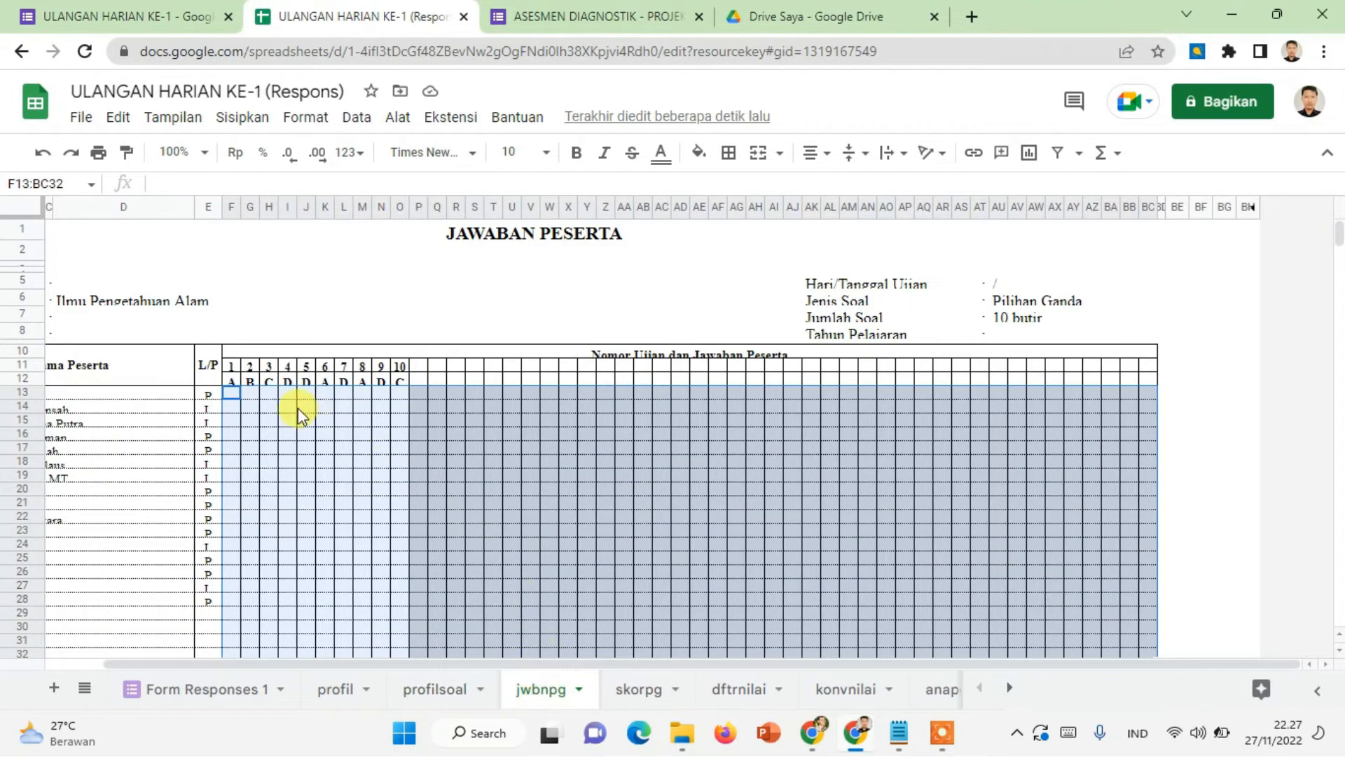
left_click(298, 413)
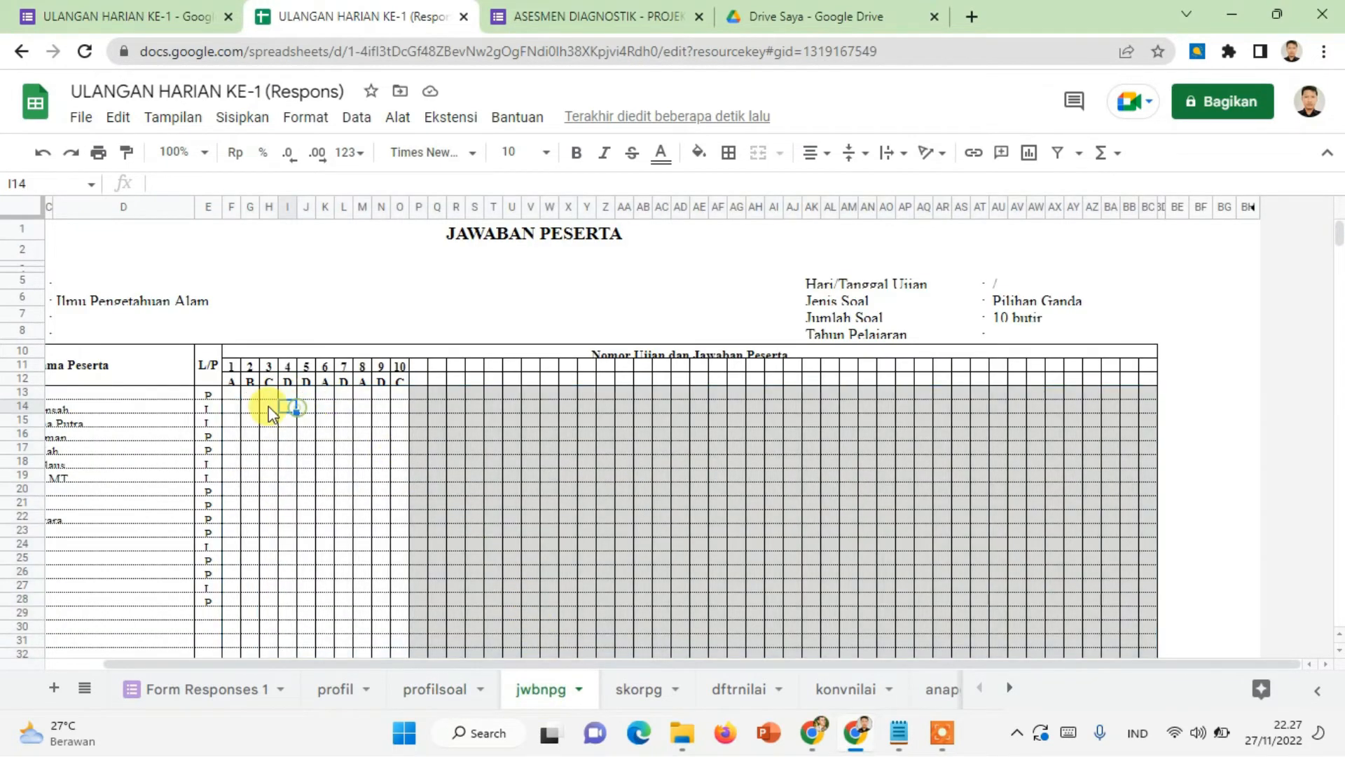
left_click(233, 392)
left_click_drag(596, 660, 453, 661)
left_click(196, 689)
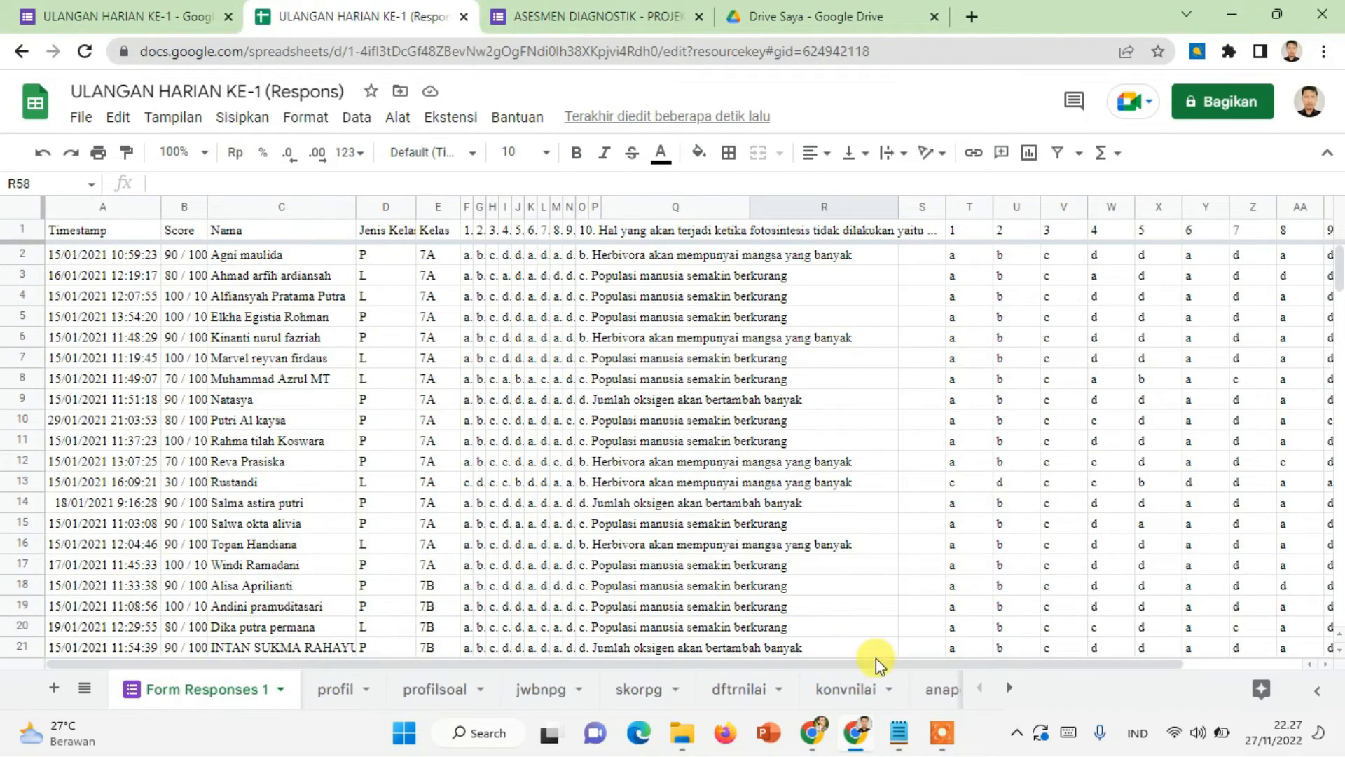
left_click_drag(877, 662, 1087, 660)
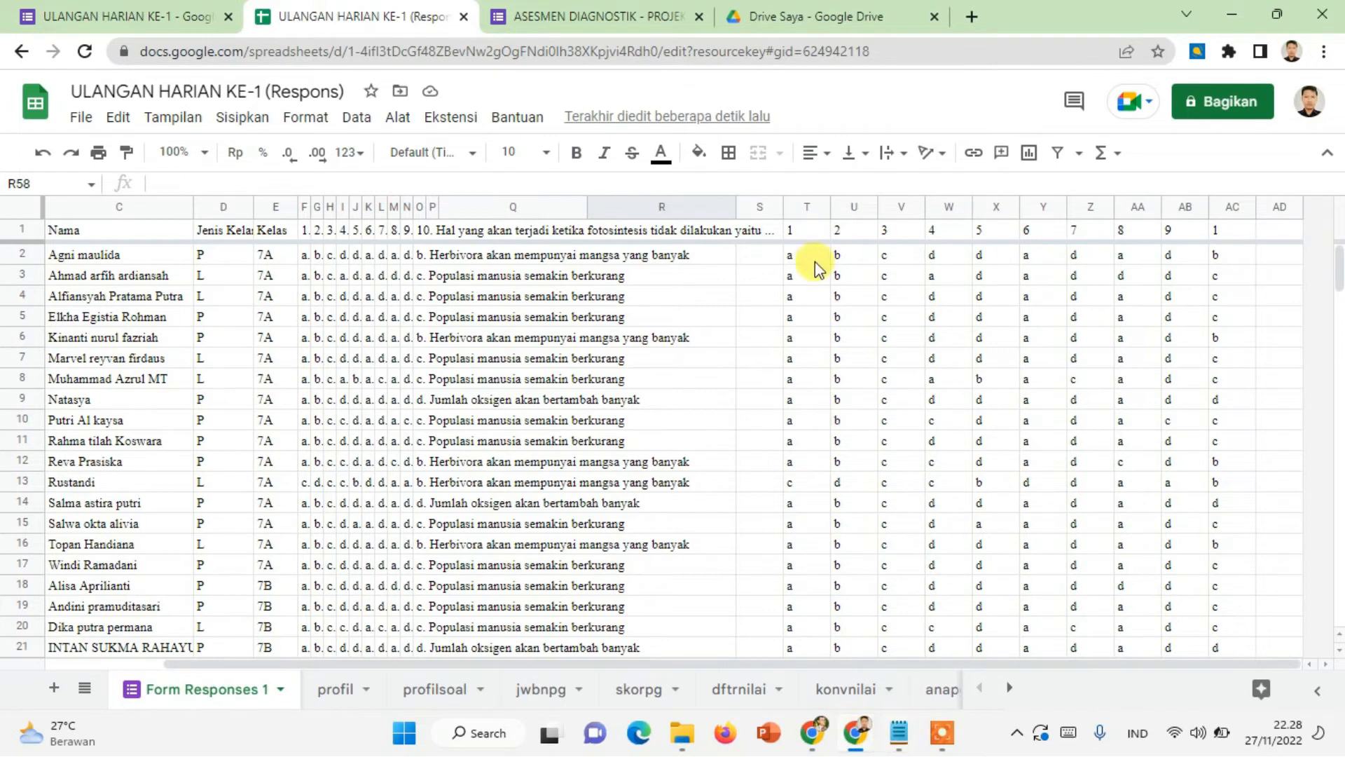
- Replace the Notepad text with the answer column letters TUVWXYZ, followed by AA, AB and AC on separate lines
left_click(898, 732)
type("TUV")
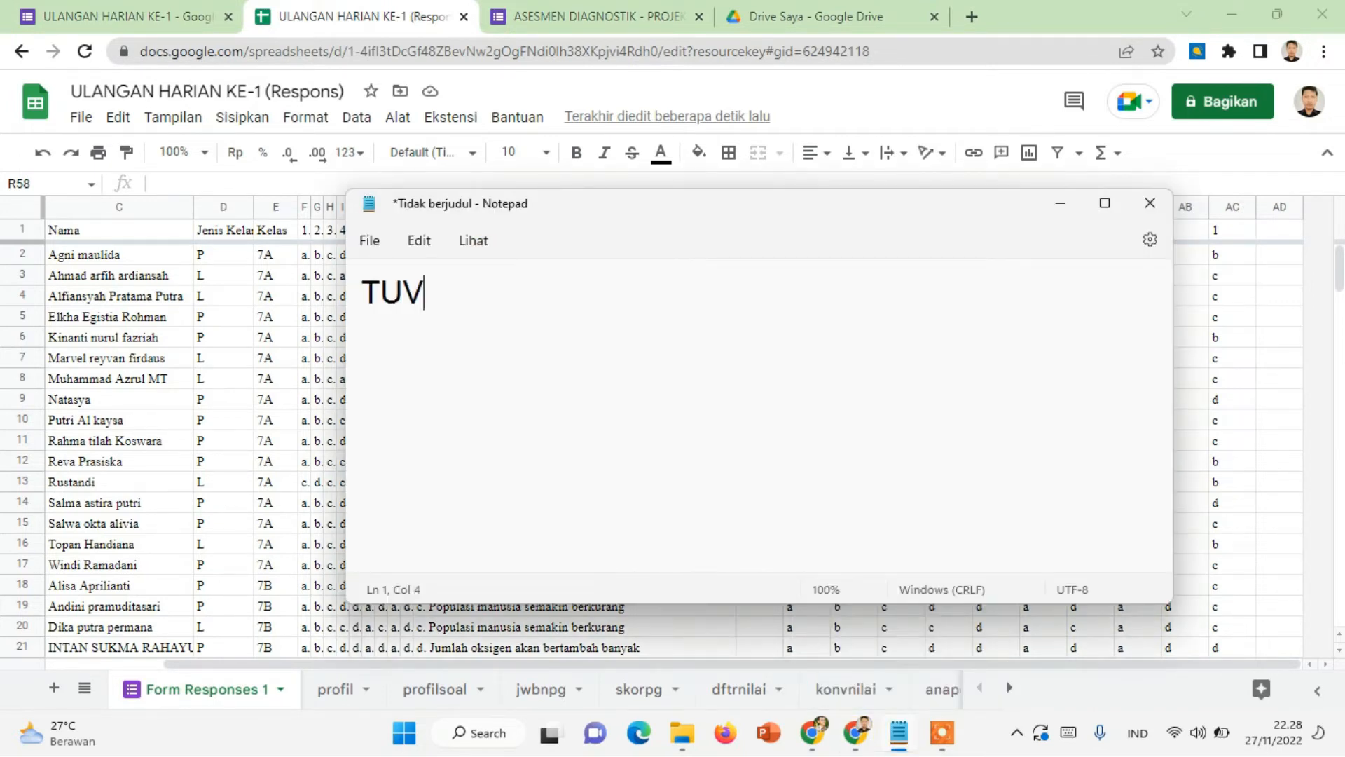
type("WXYZ")
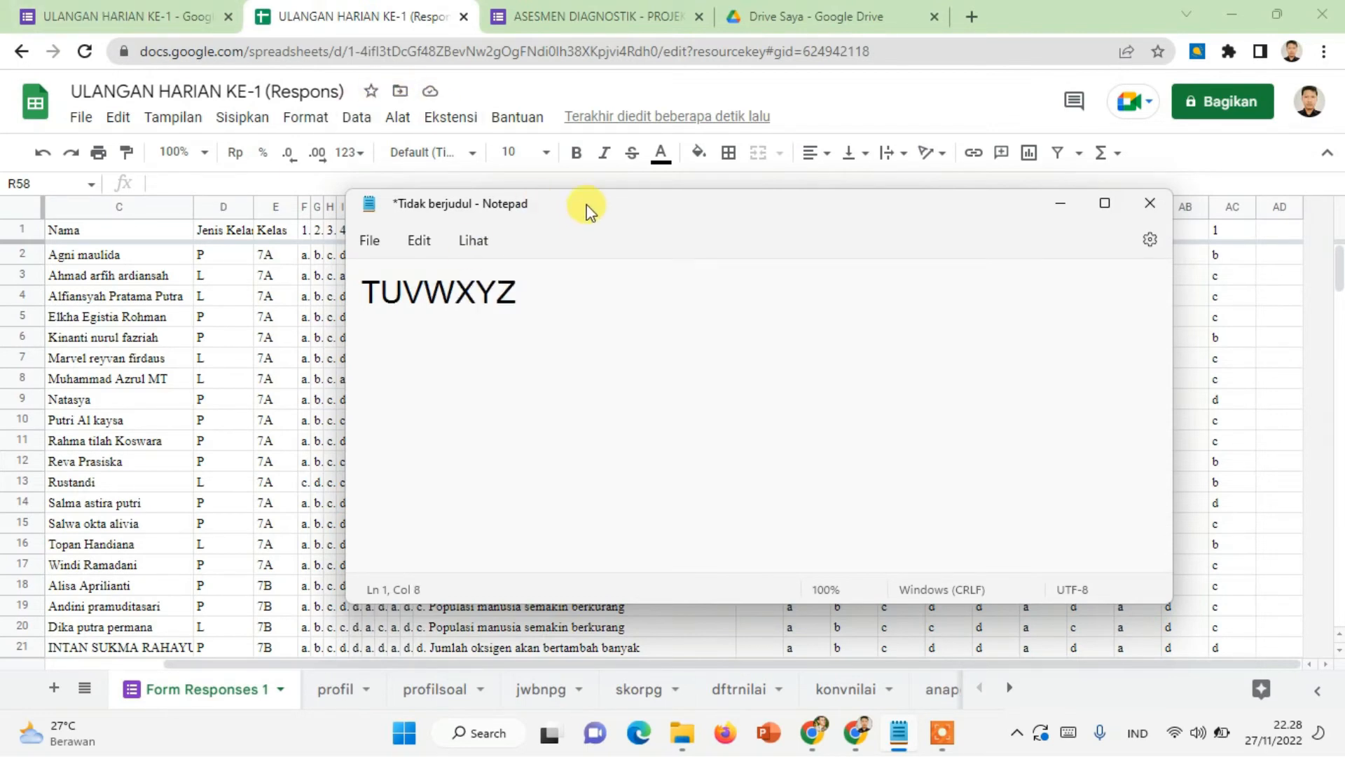
left_click_drag(588, 203, 627, 400)
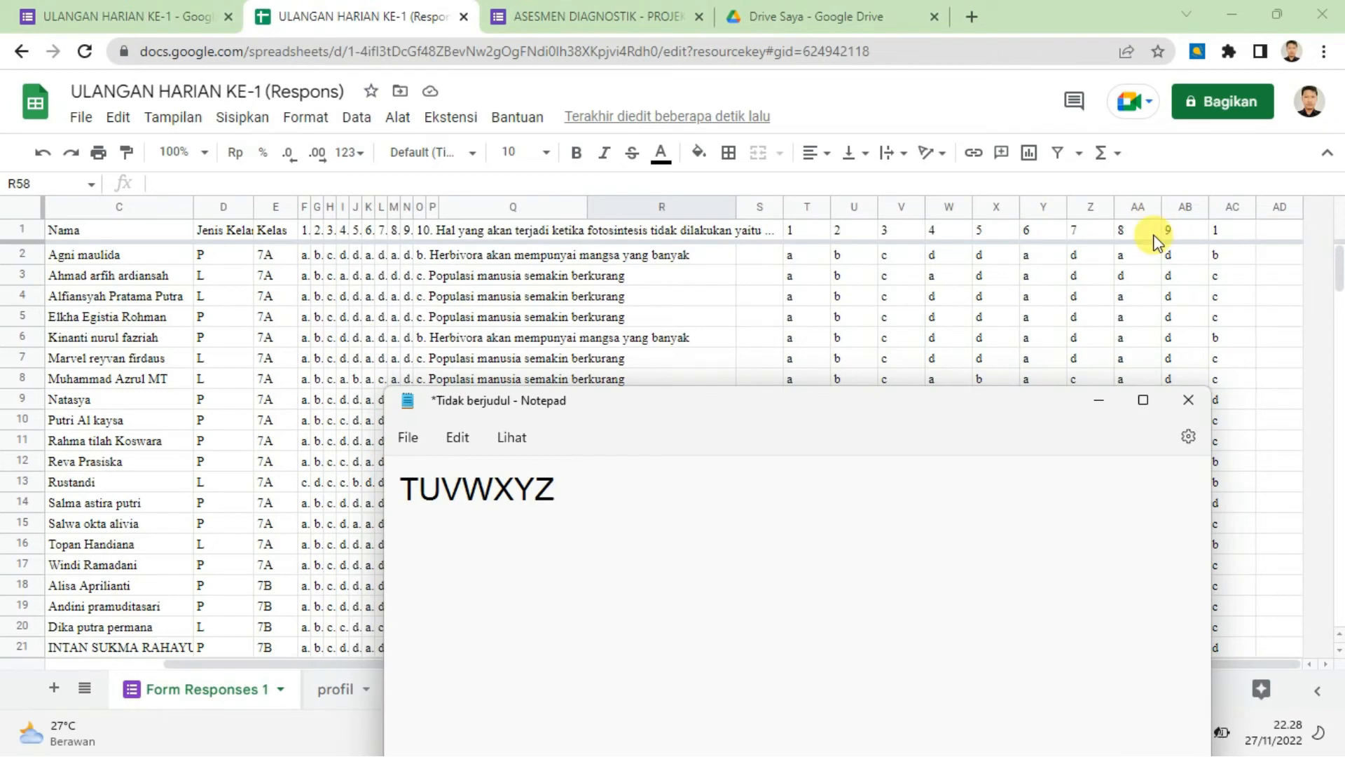
type("AA ")
type("AB ")
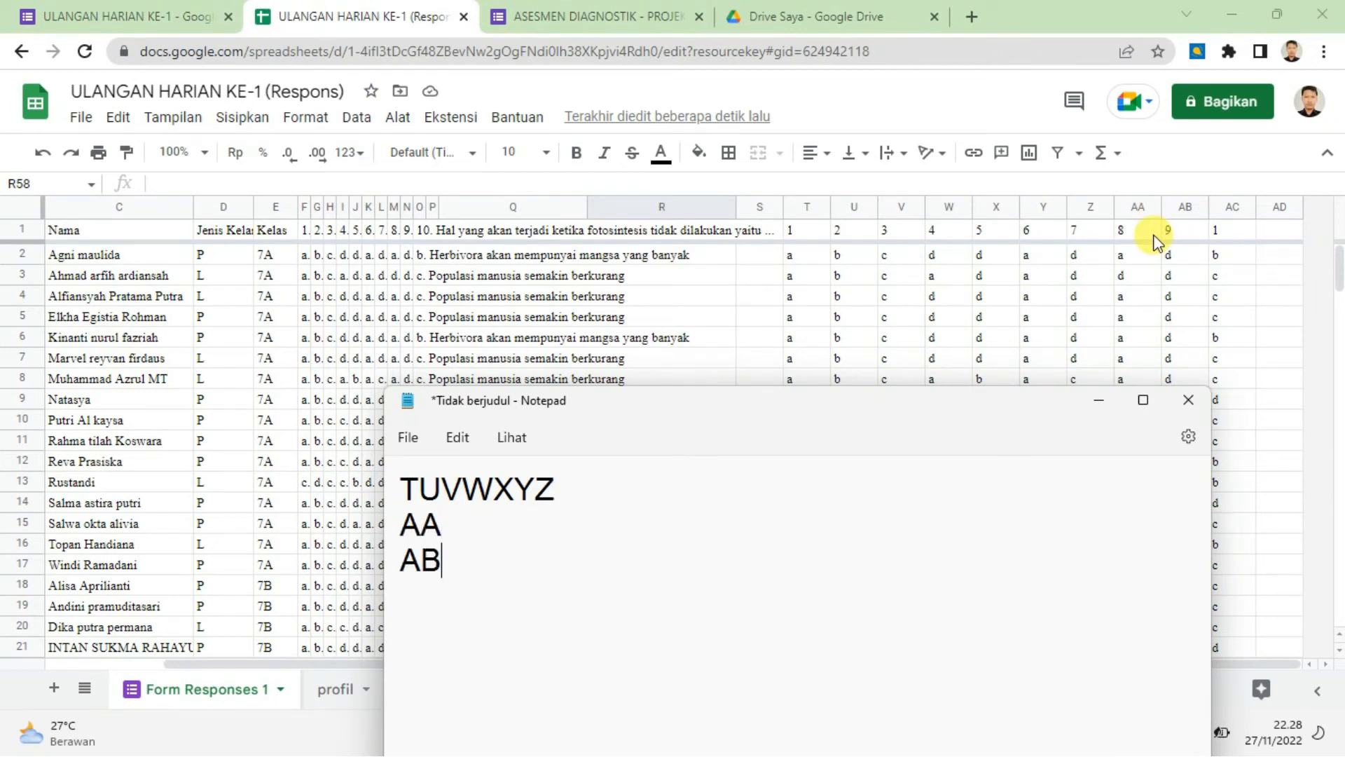
type("AC")
- Begin the formula =query(Data7A;"Select in cell F13 of the jwbnpg sheet, using the Data7A named range
left_click(826, 92)
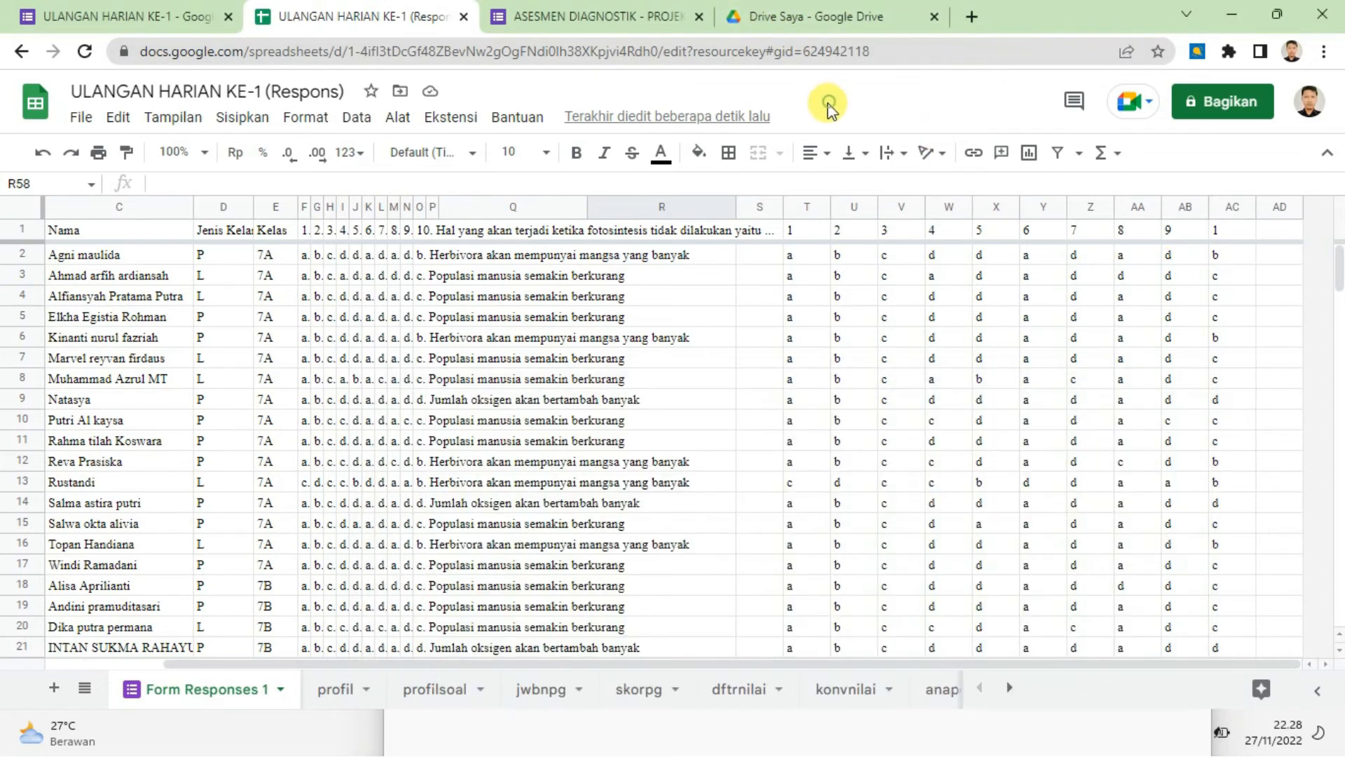
left_click(543, 690)
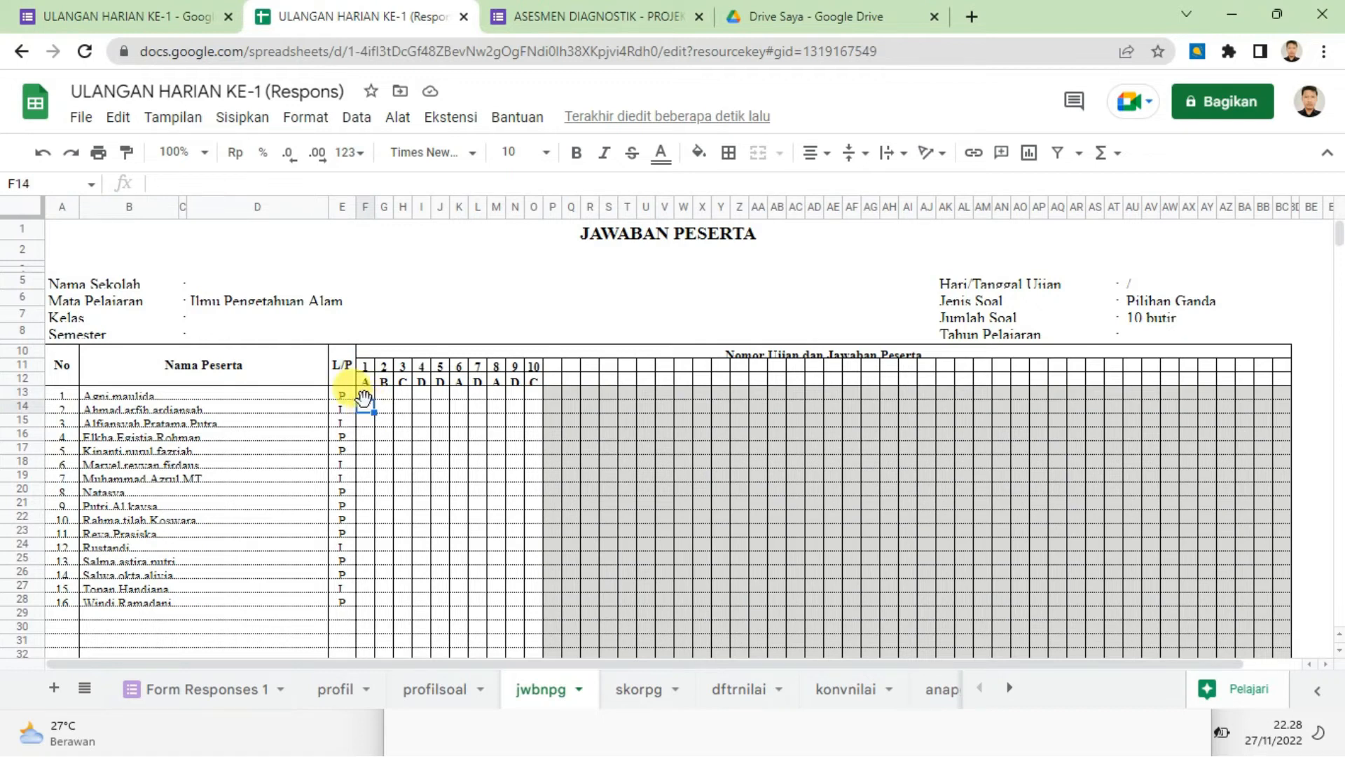
type("=")
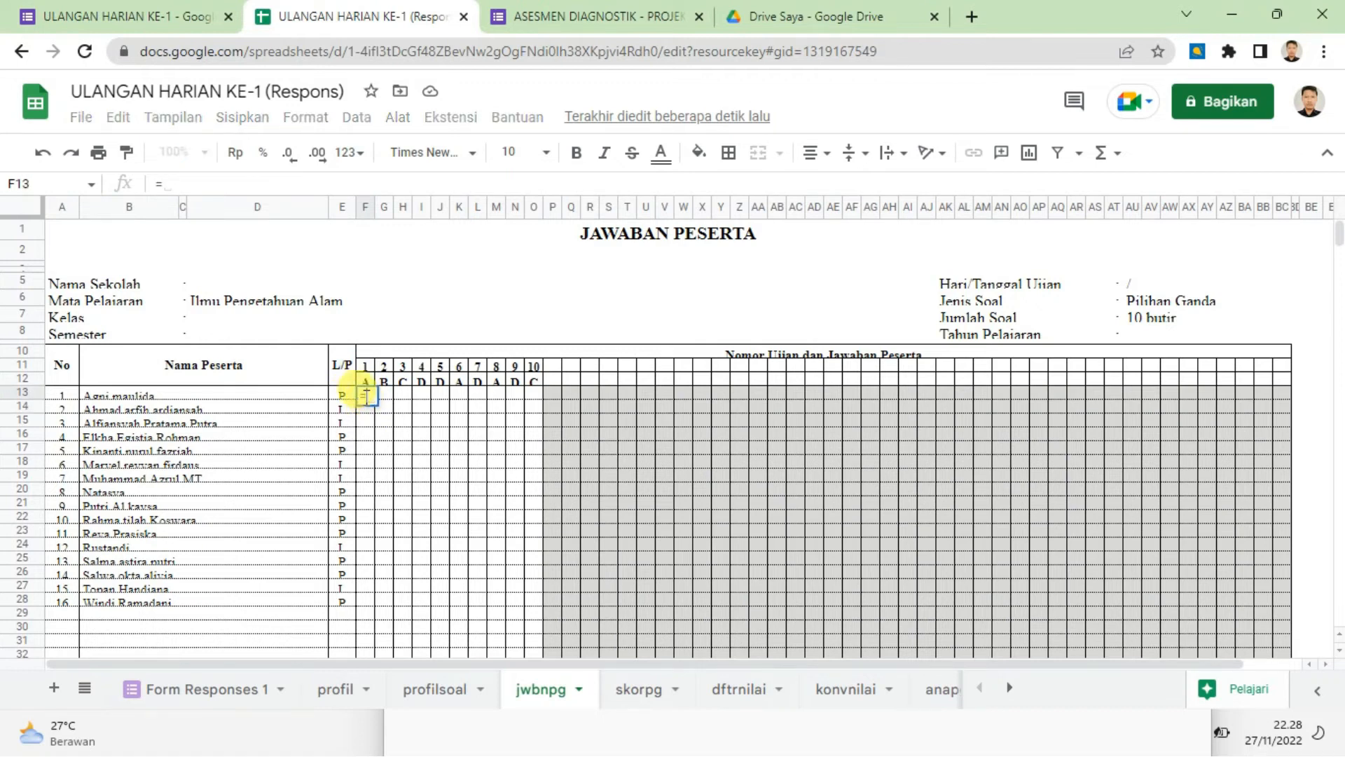
type("query")
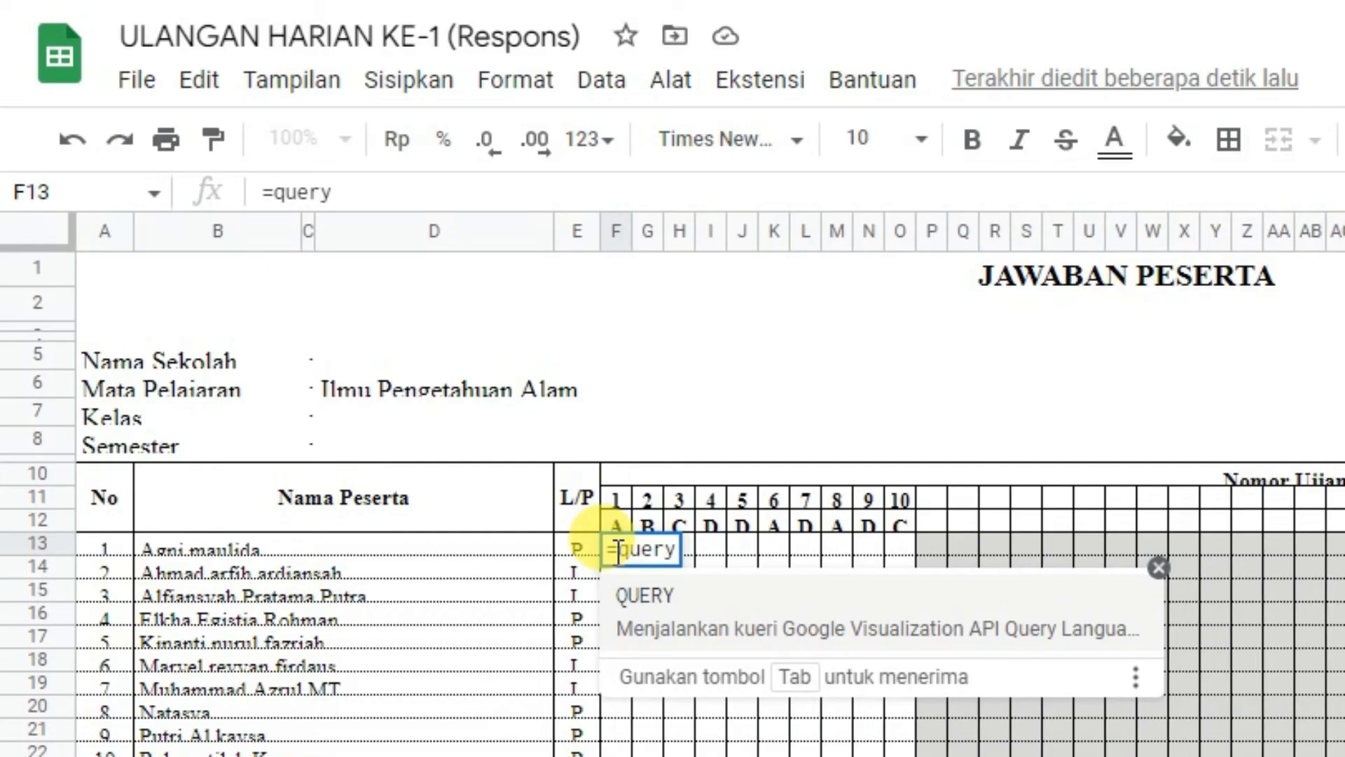
type("(")
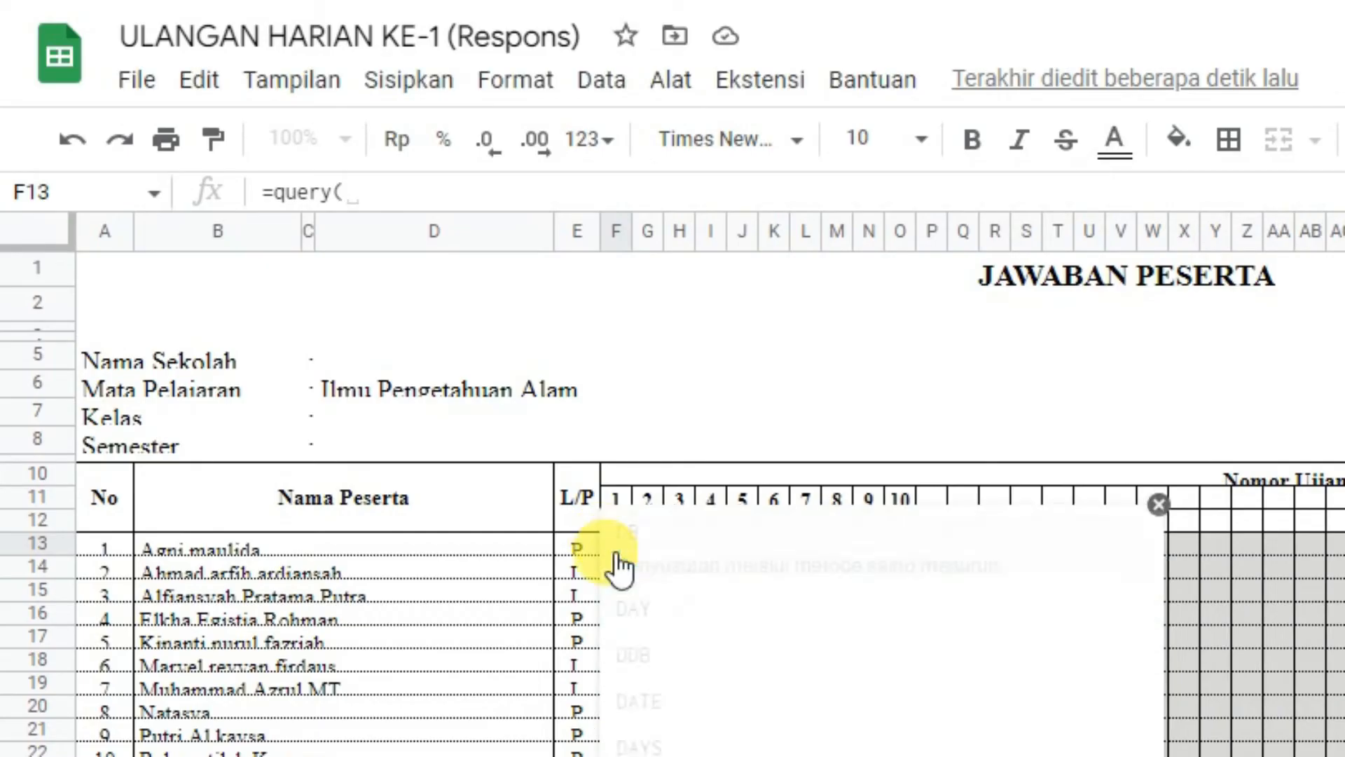
type("data")
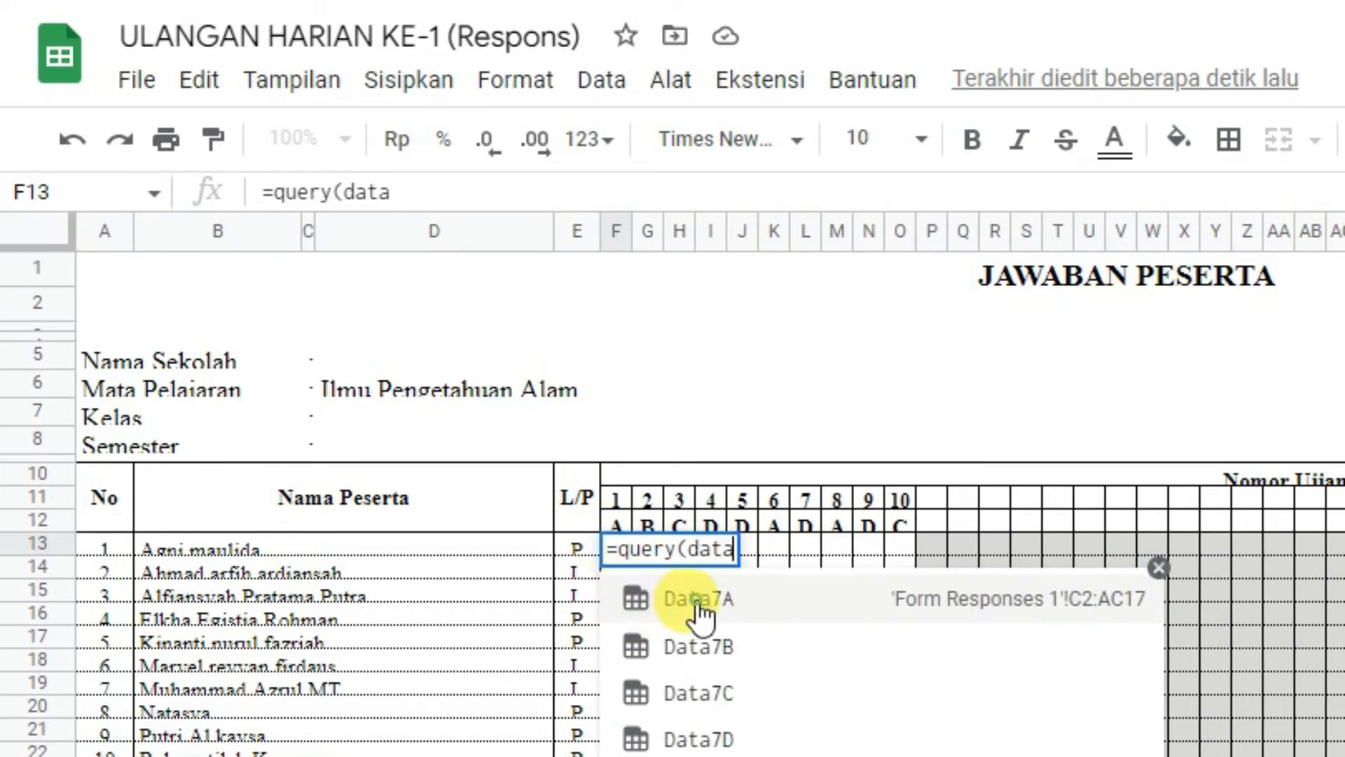
left_click(694, 611)
type("; ")
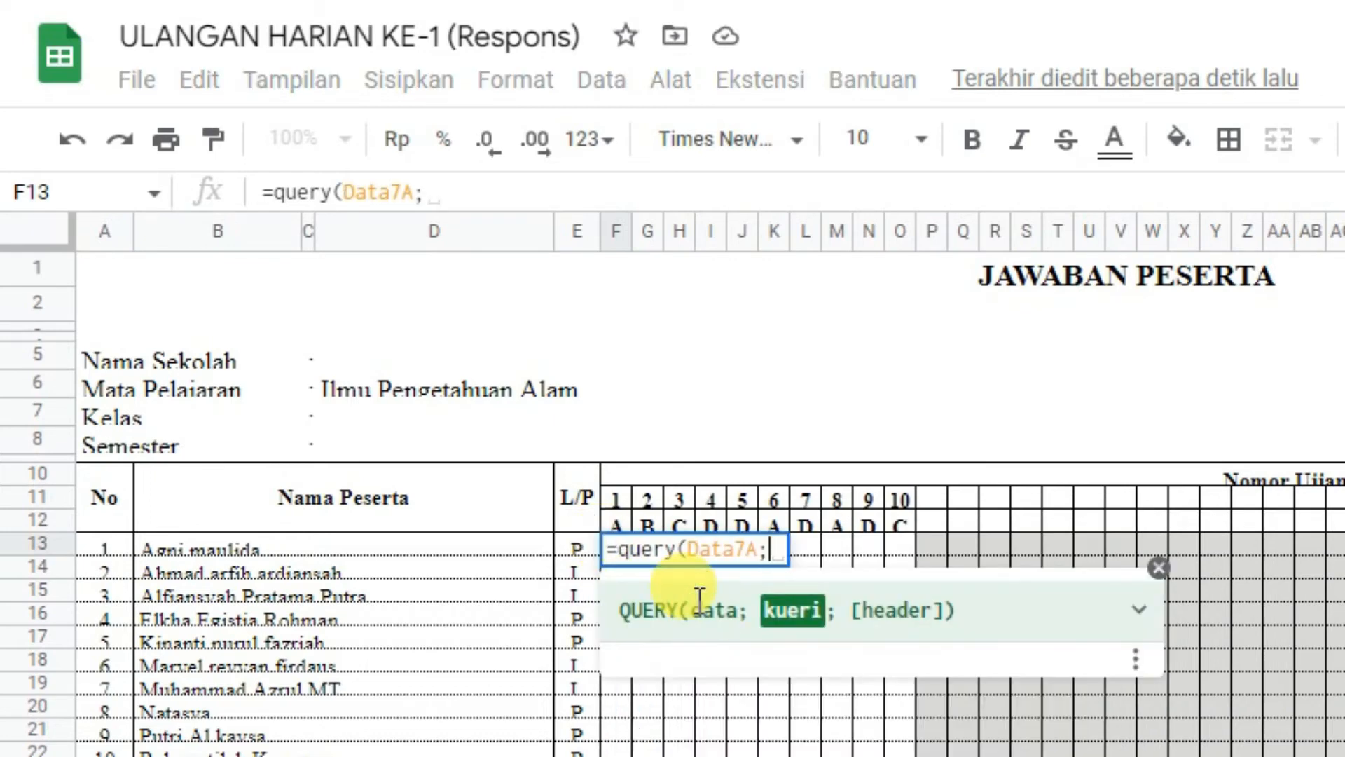
type("\"")
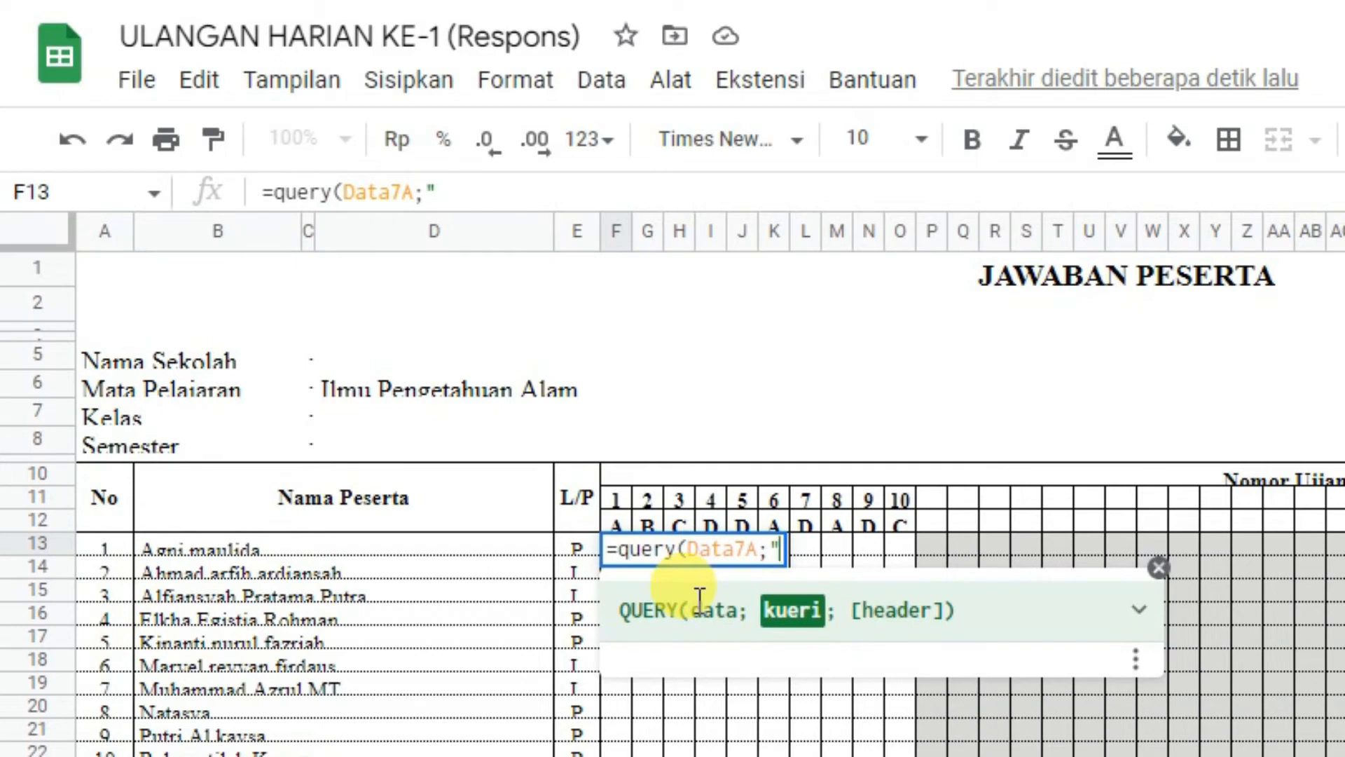
type("Select")
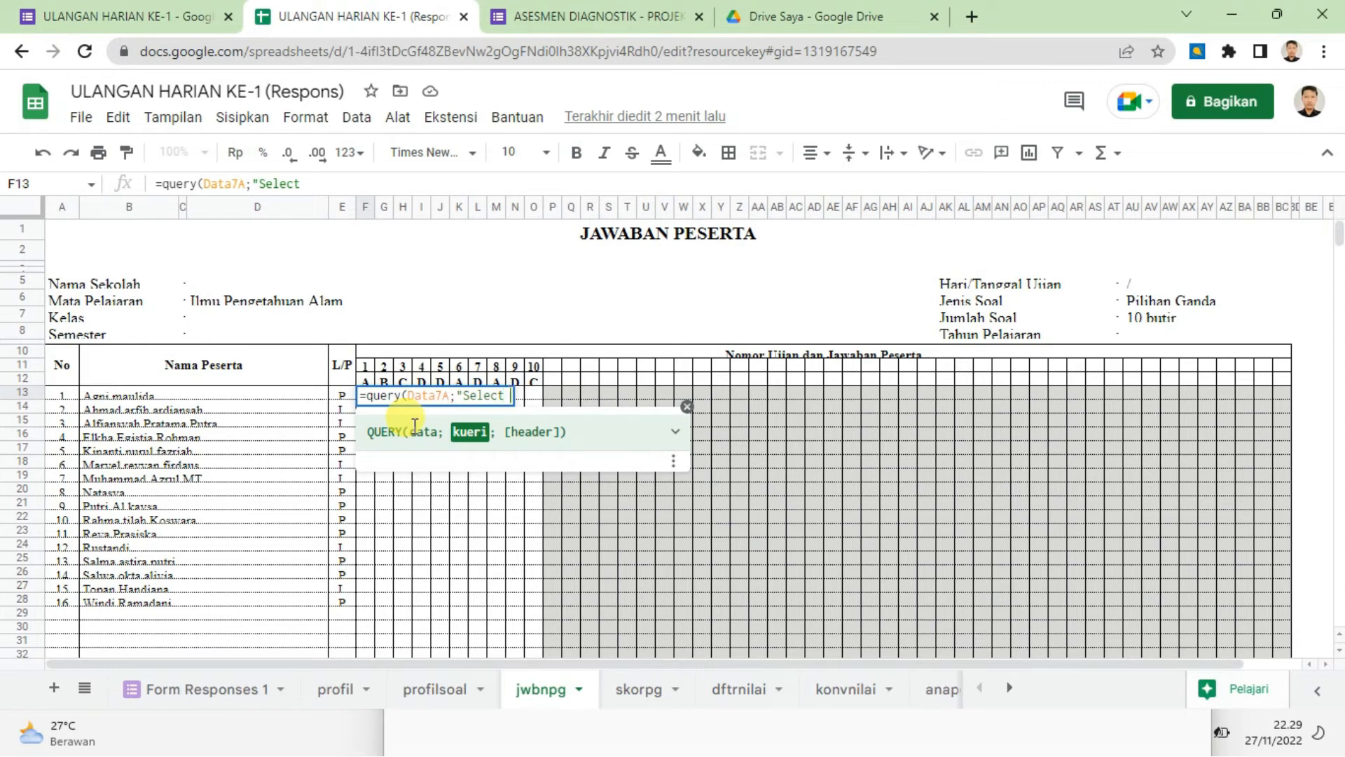
- Switch to the Notepad column list and separate the letters T, U, V, W, X, Y and Z with commas
left_click(456, 752)
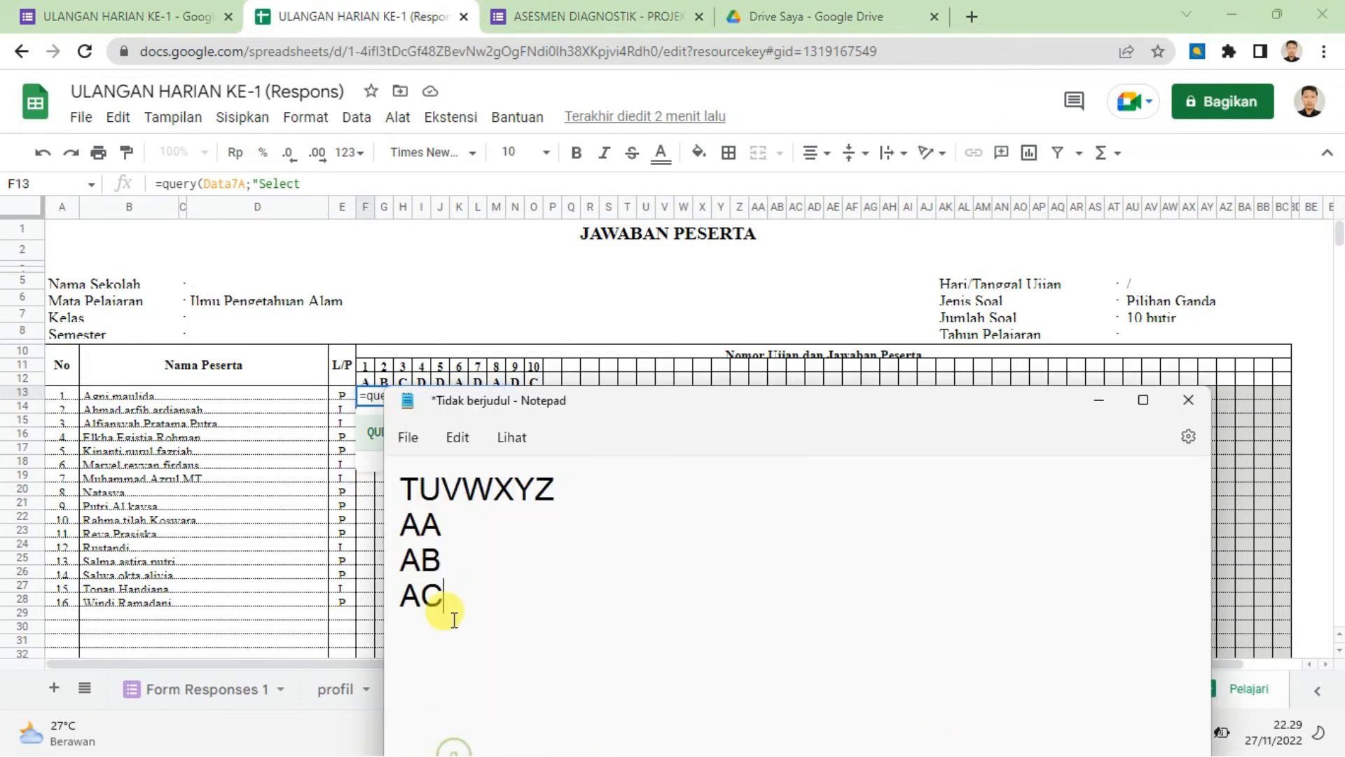
left_click(421, 496)
type(",")
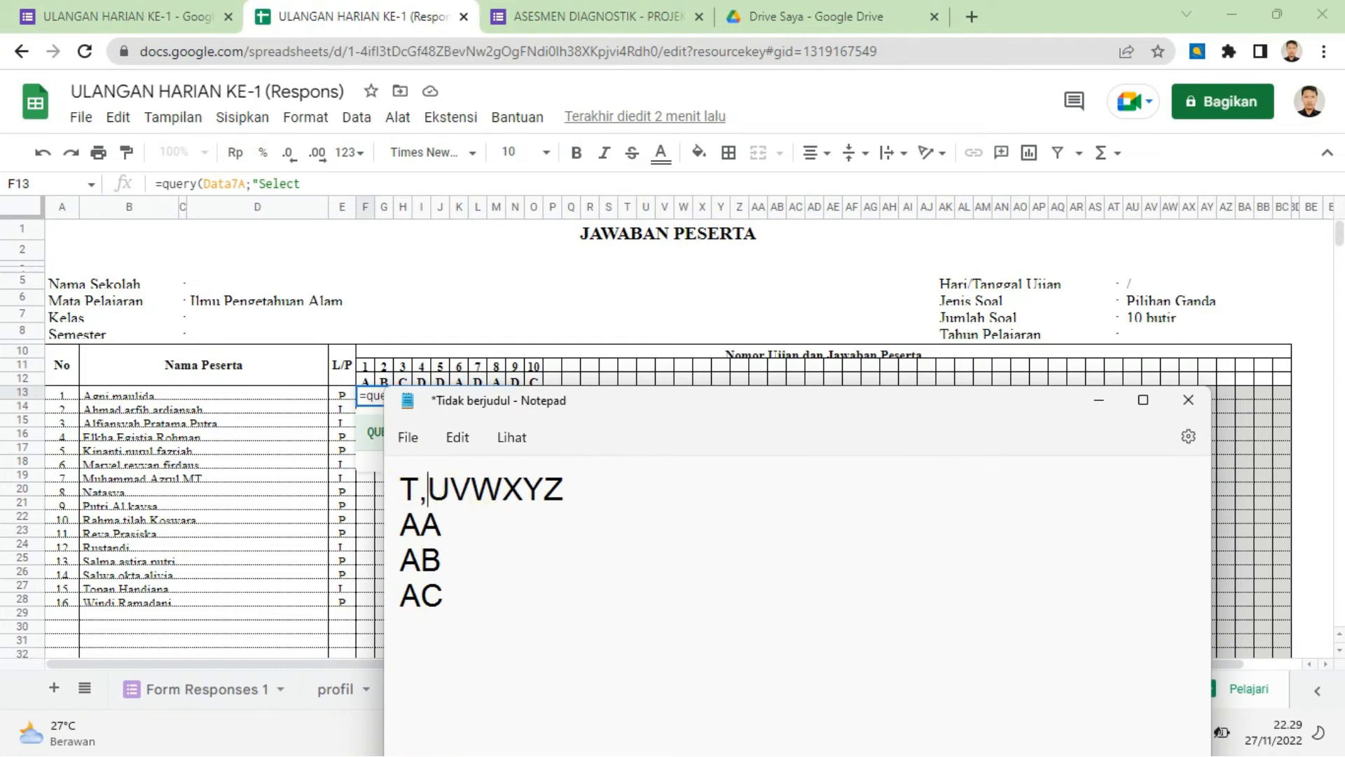
left_click(457, 496)
type(",")
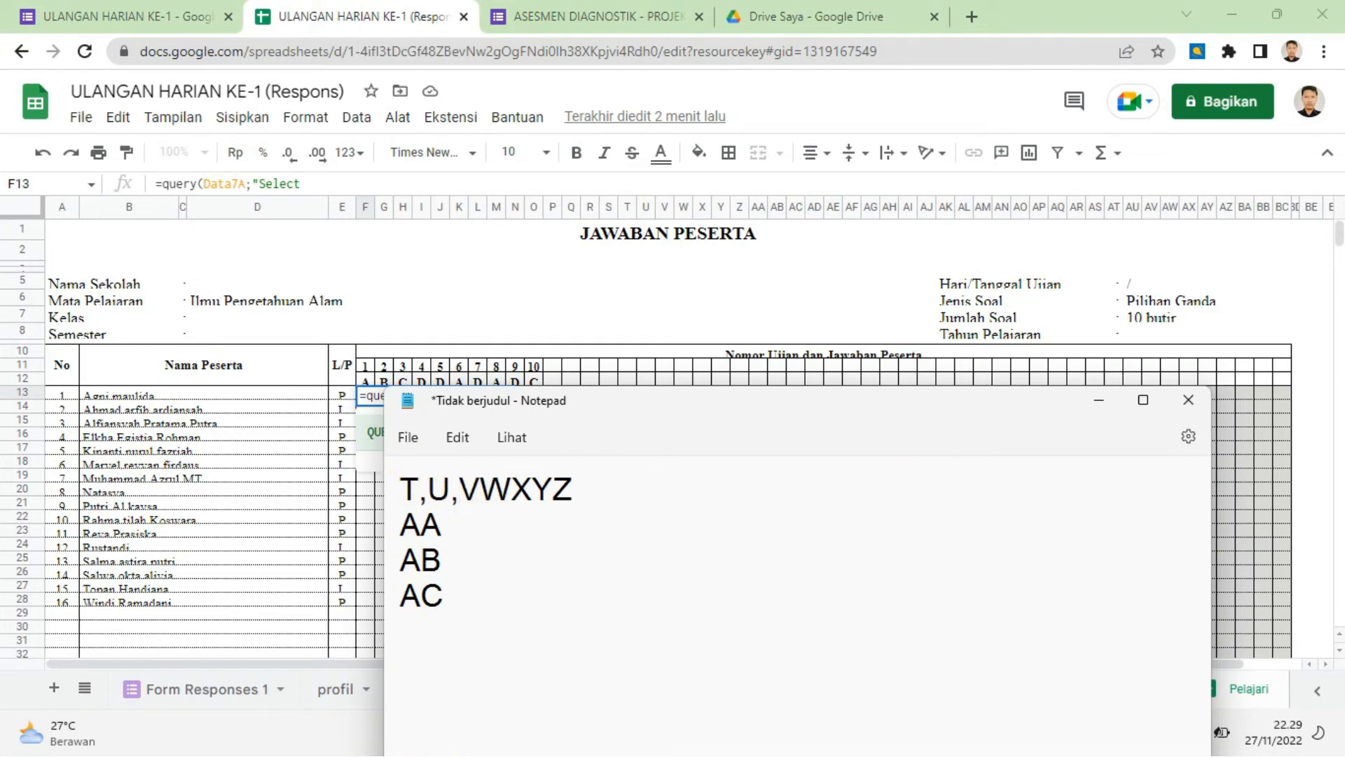
left_click(482, 488)
type(",")
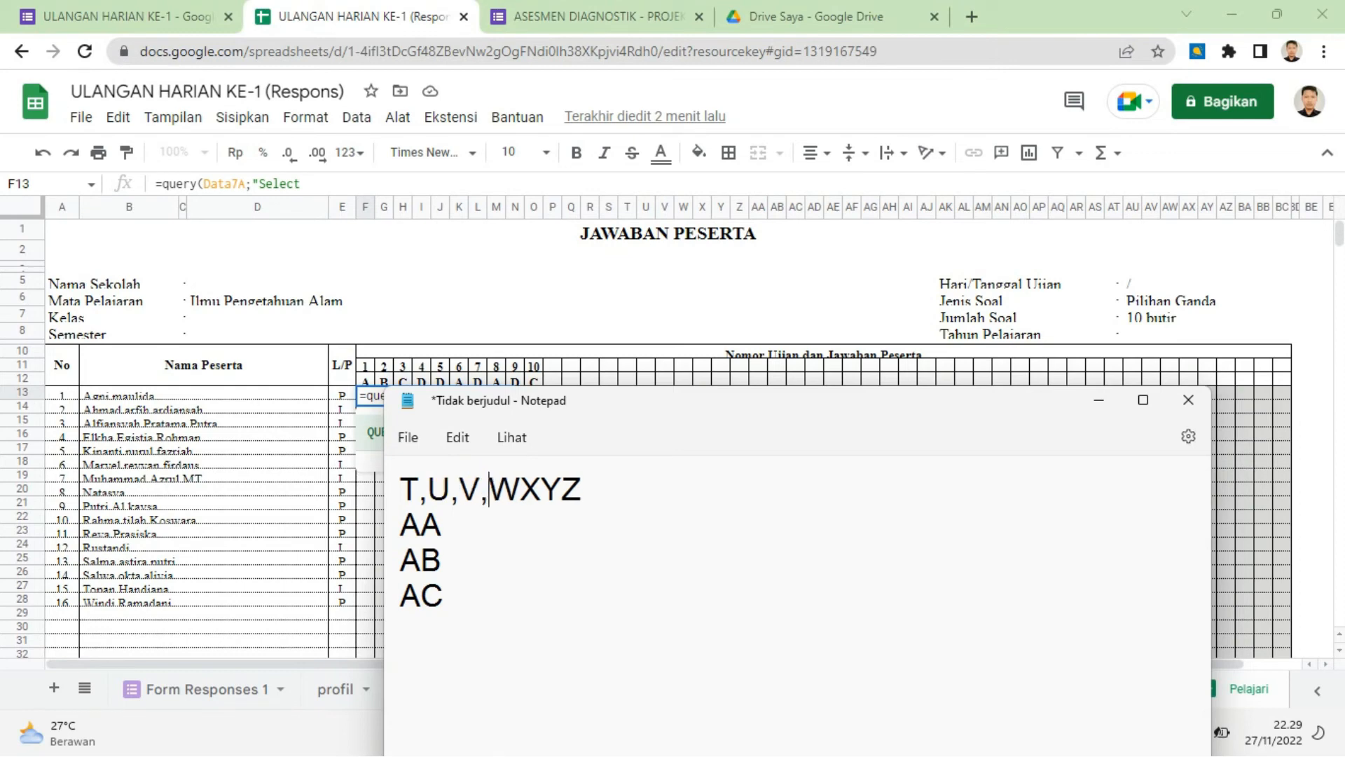
left_click(517, 490)
type(",")
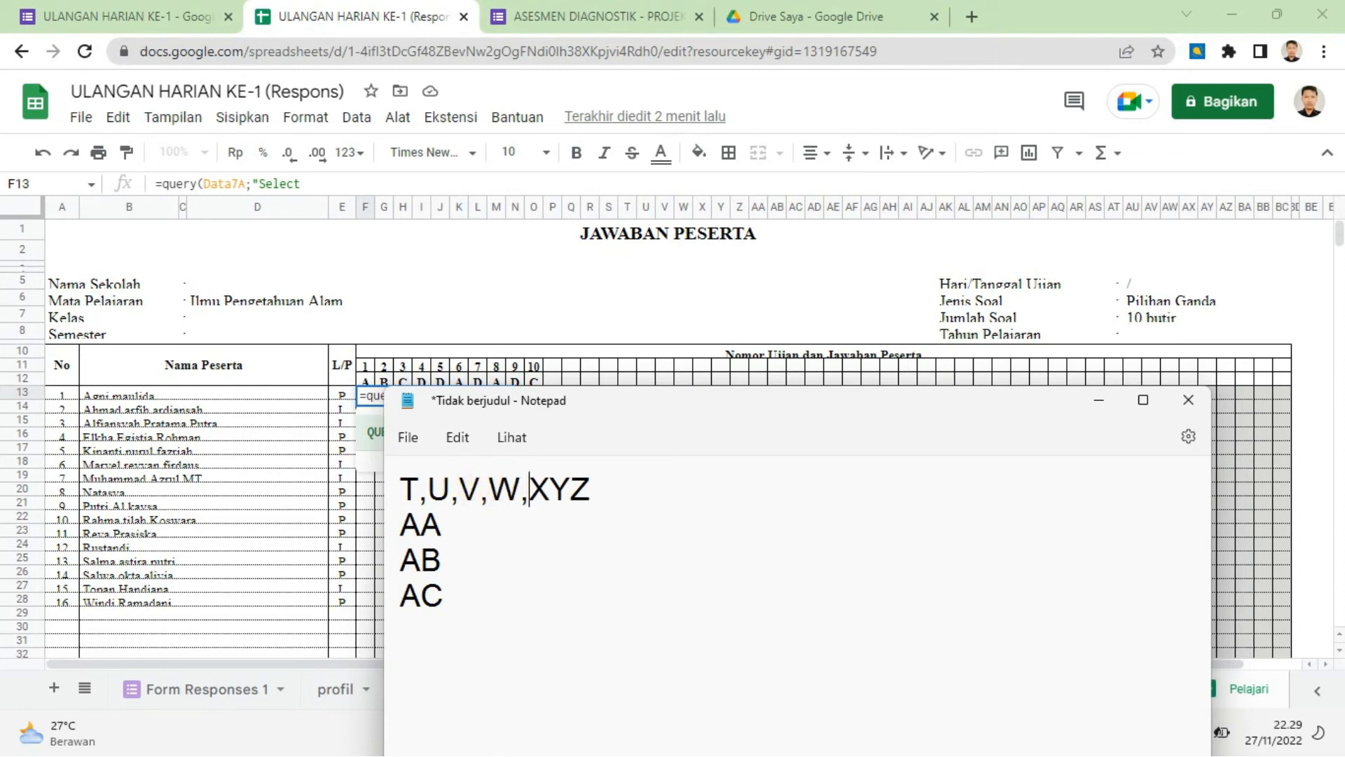
left_click(552, 496)
type(",")
left_click(579, 492)
type(",Y,")
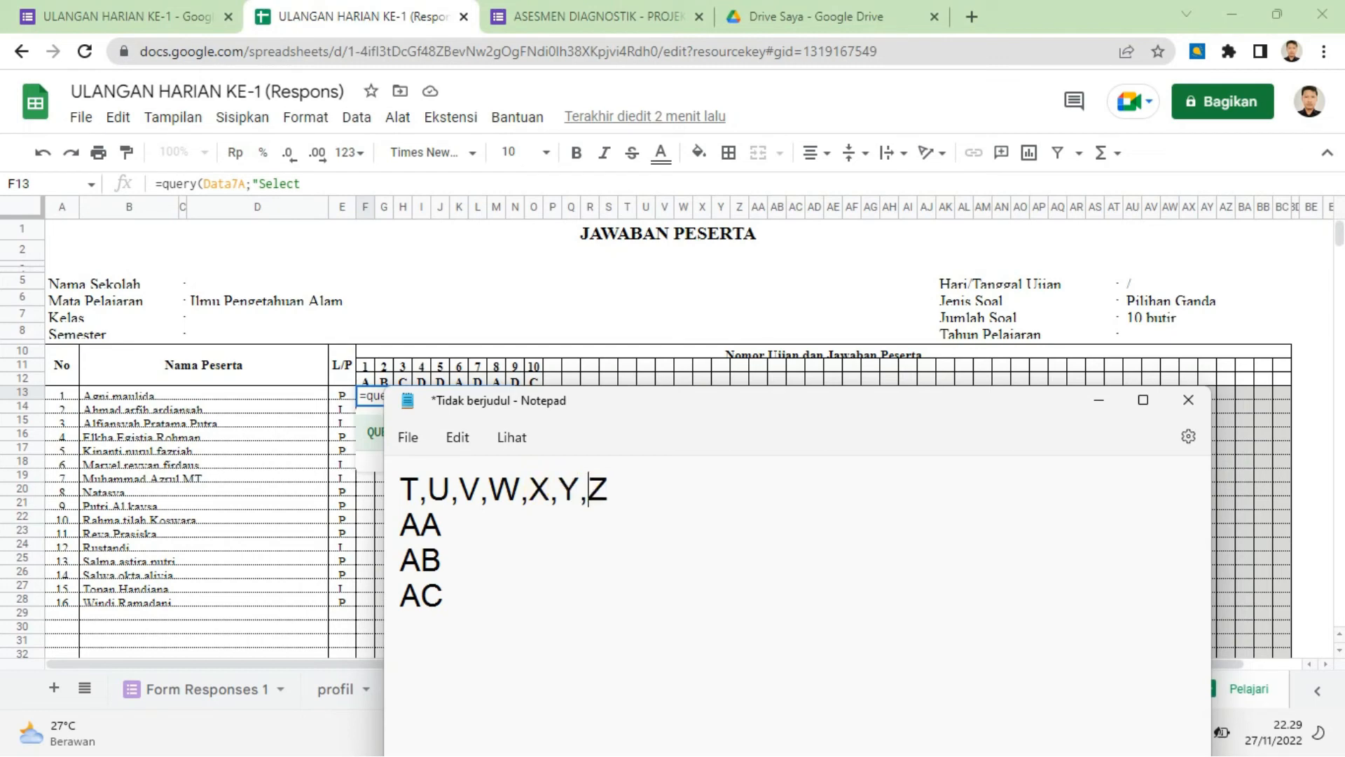
- Join AA, AB and AC onto the first line with commas and copy the whole list T,U,V,W,X,Y,Z,AA,AB,AC
left_click(603, 490)
type(",")
key("Delete")
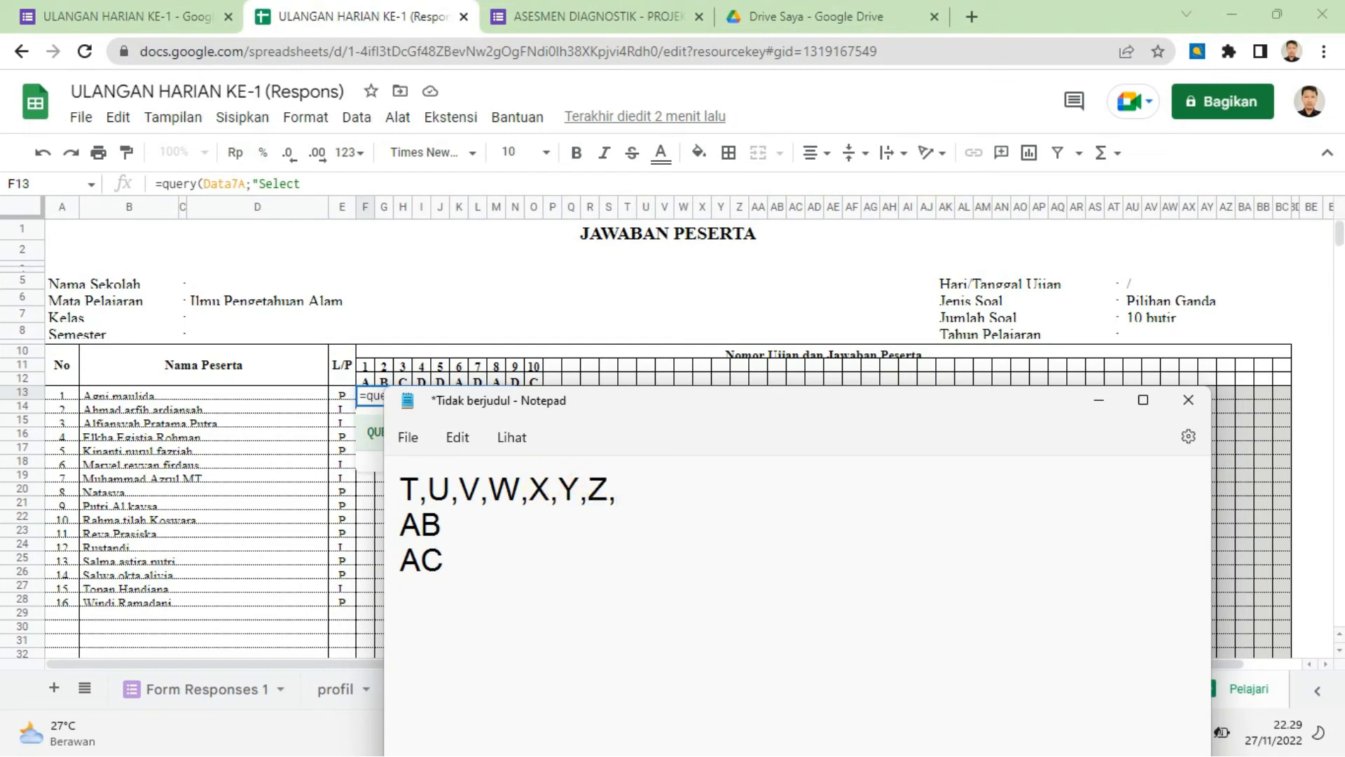
left_click(660, 488)
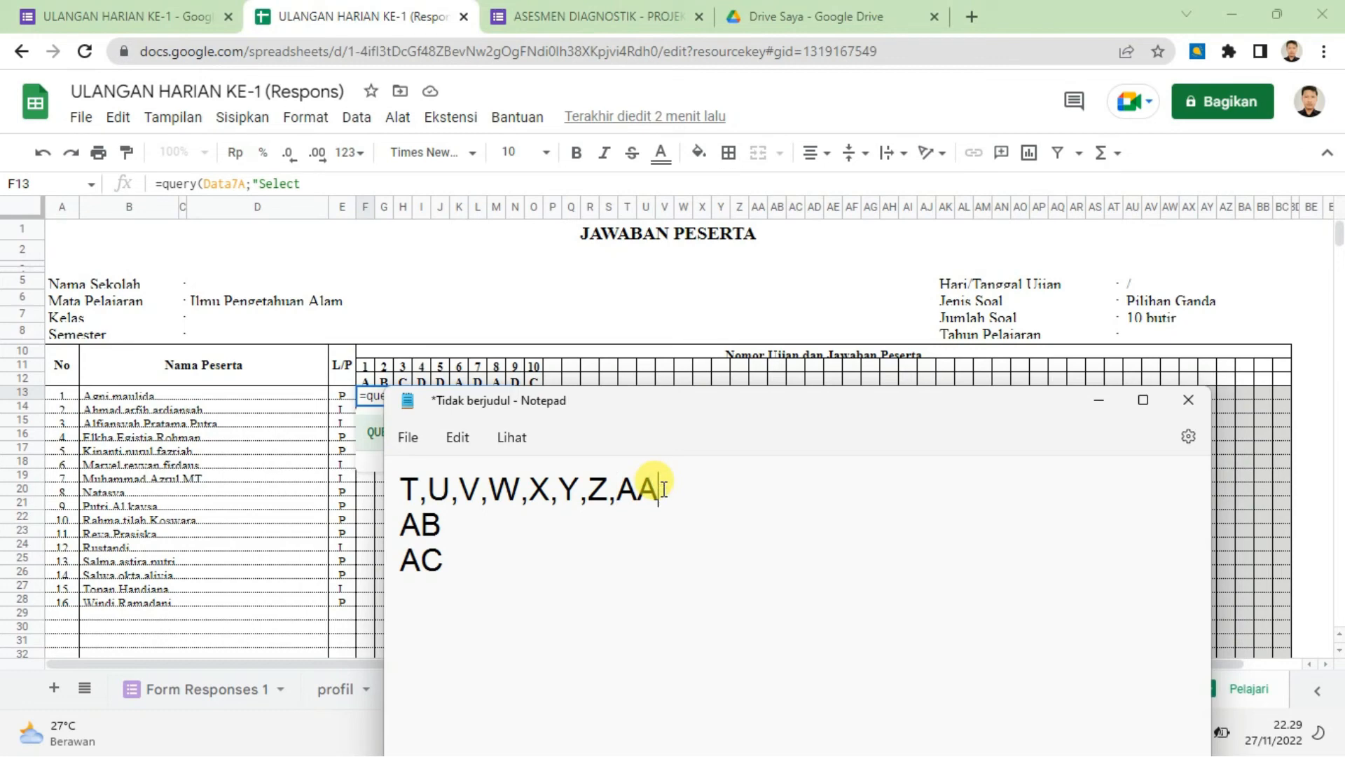
type(",")
key("Delete")
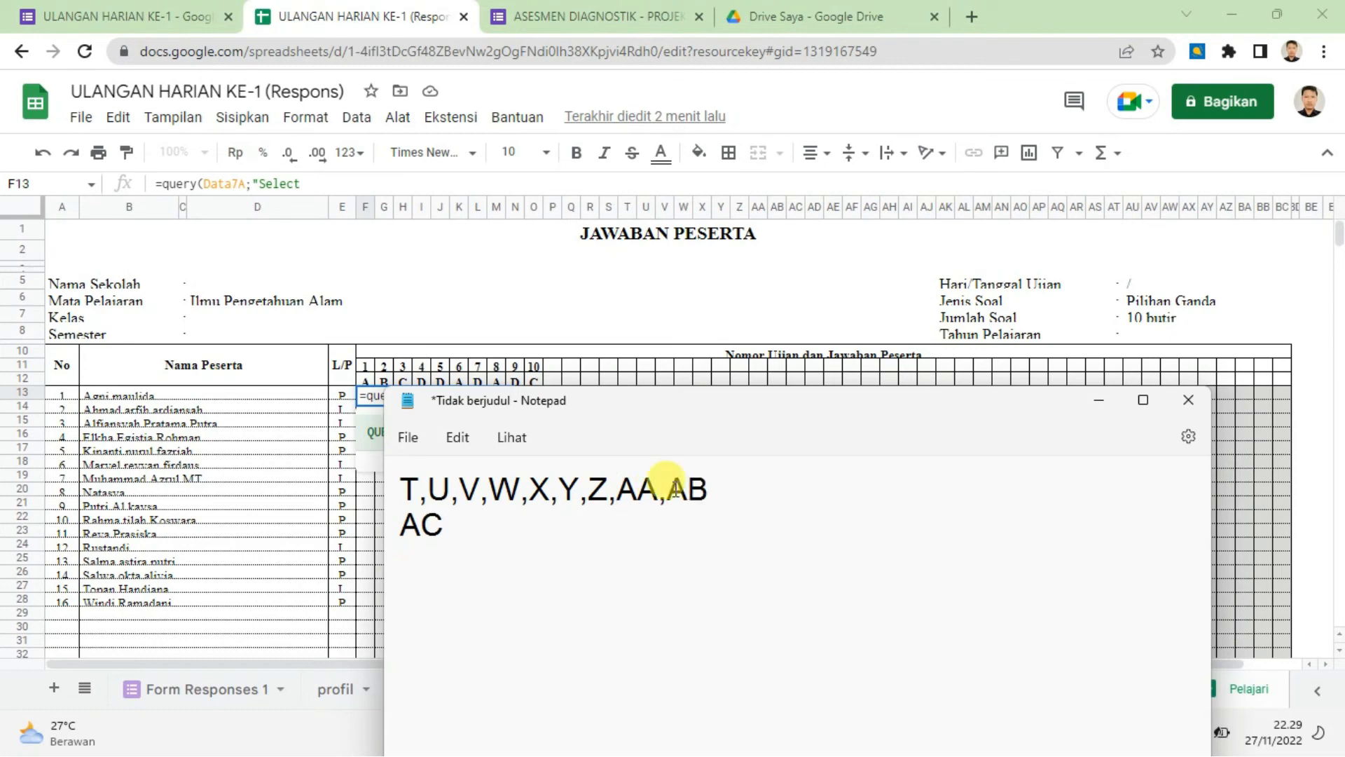
left_click(709, 488)
type(",")
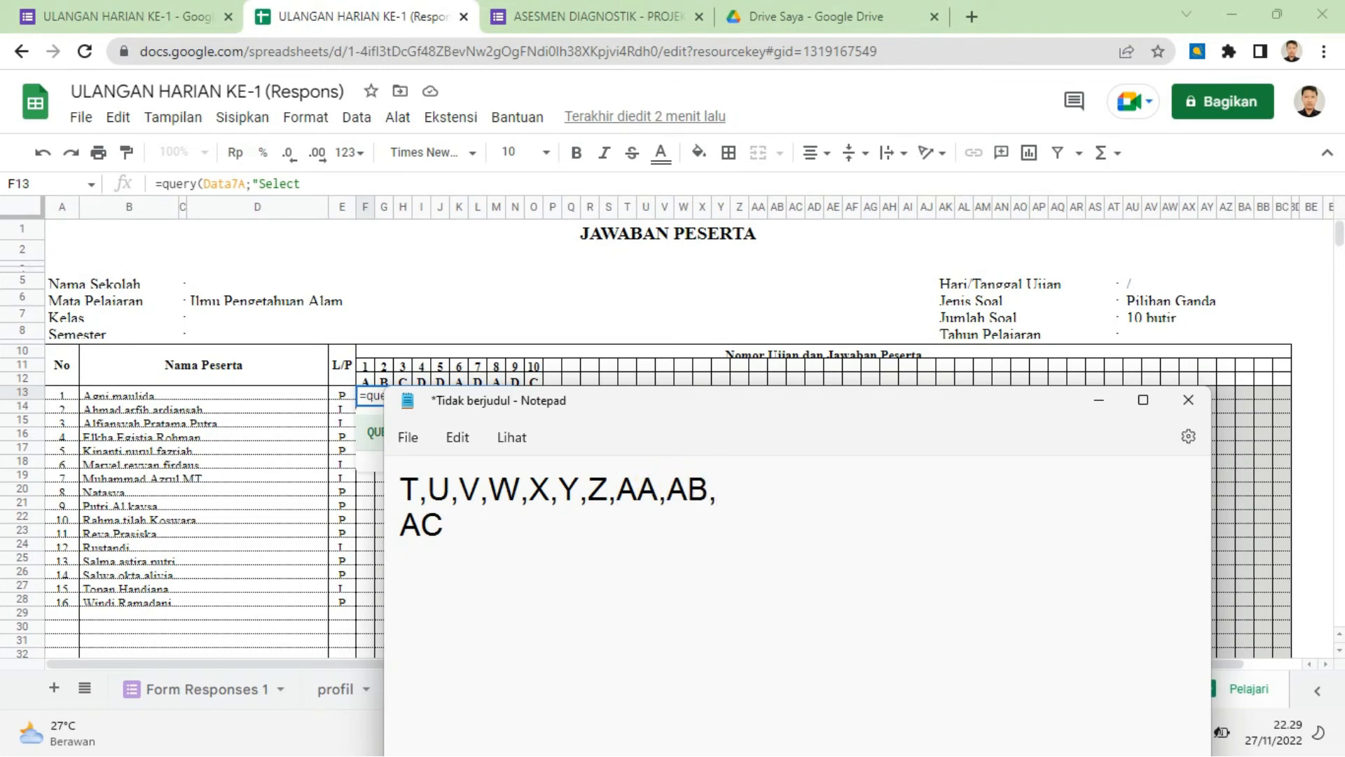
key("Delete")
key("ctrl+a")
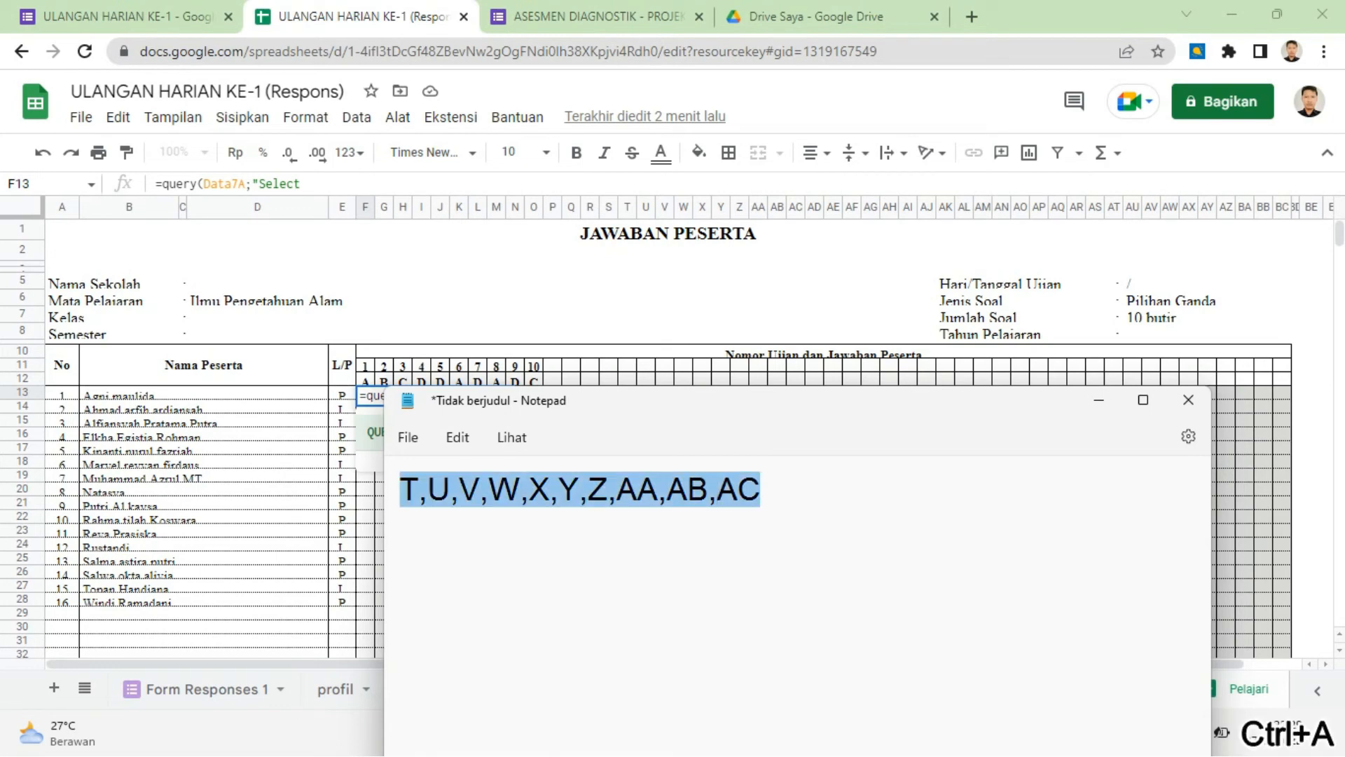
key("ctrl+c")
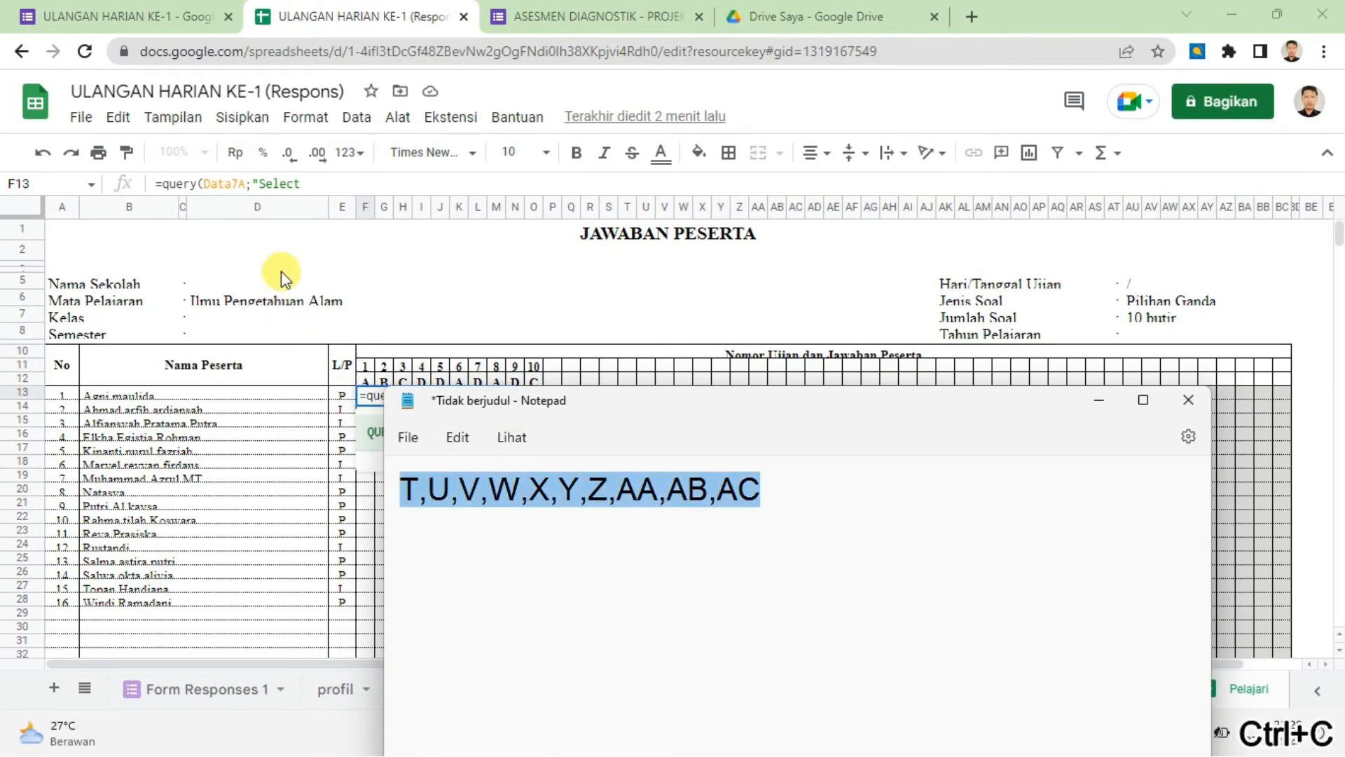
- Complete the F13 query with the copied column list T,U,V,W,X,Y,Z,AA,AB,AC and a closing quotation mark, and enter the formula
left_click(336, 180)
key("ctrl+v")
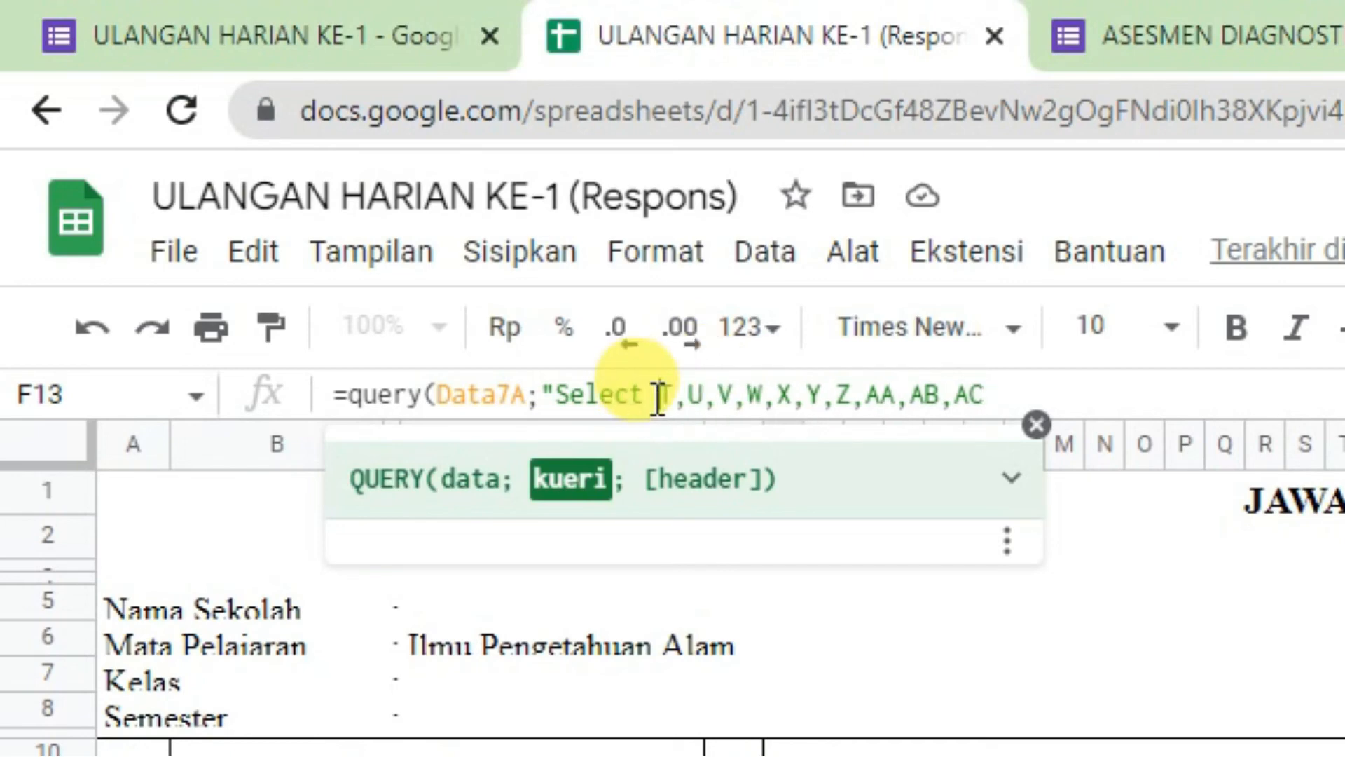
left_click(1078, 394)
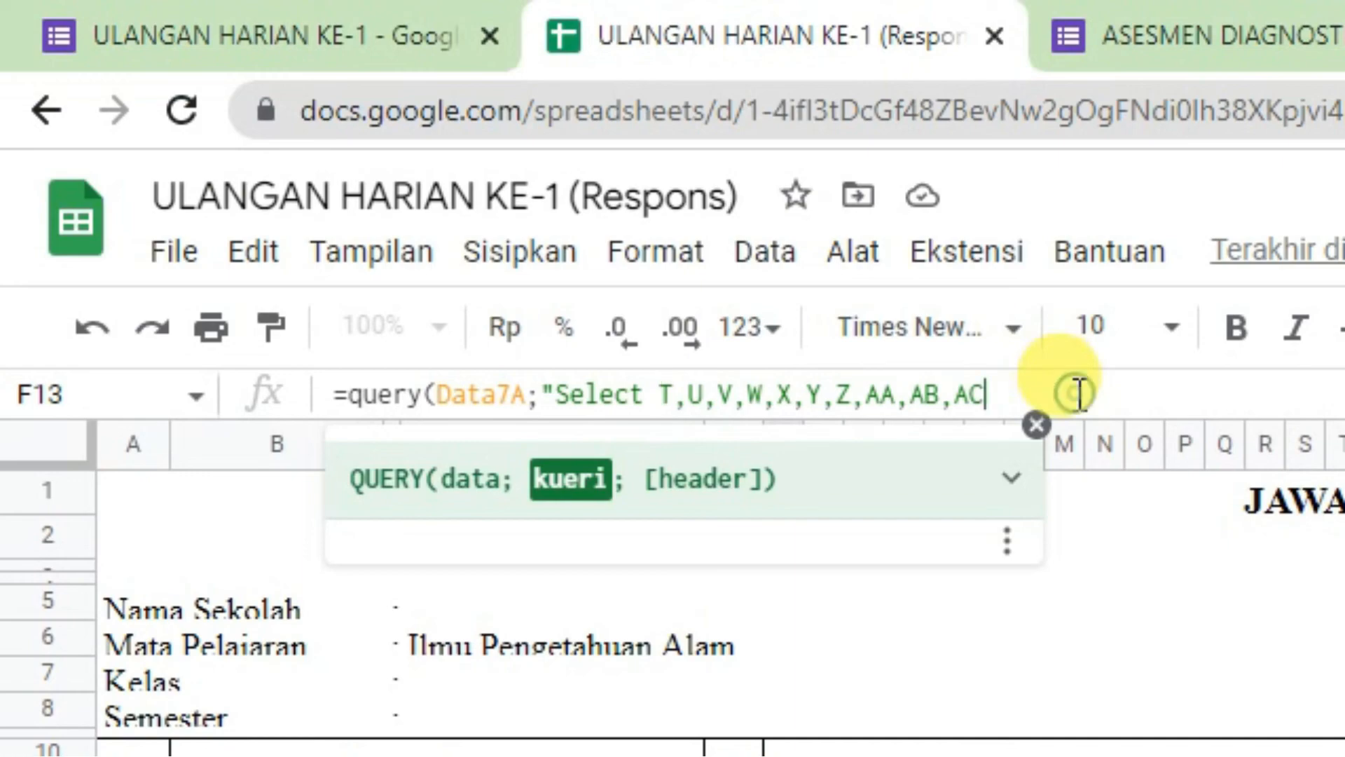
type("\"")
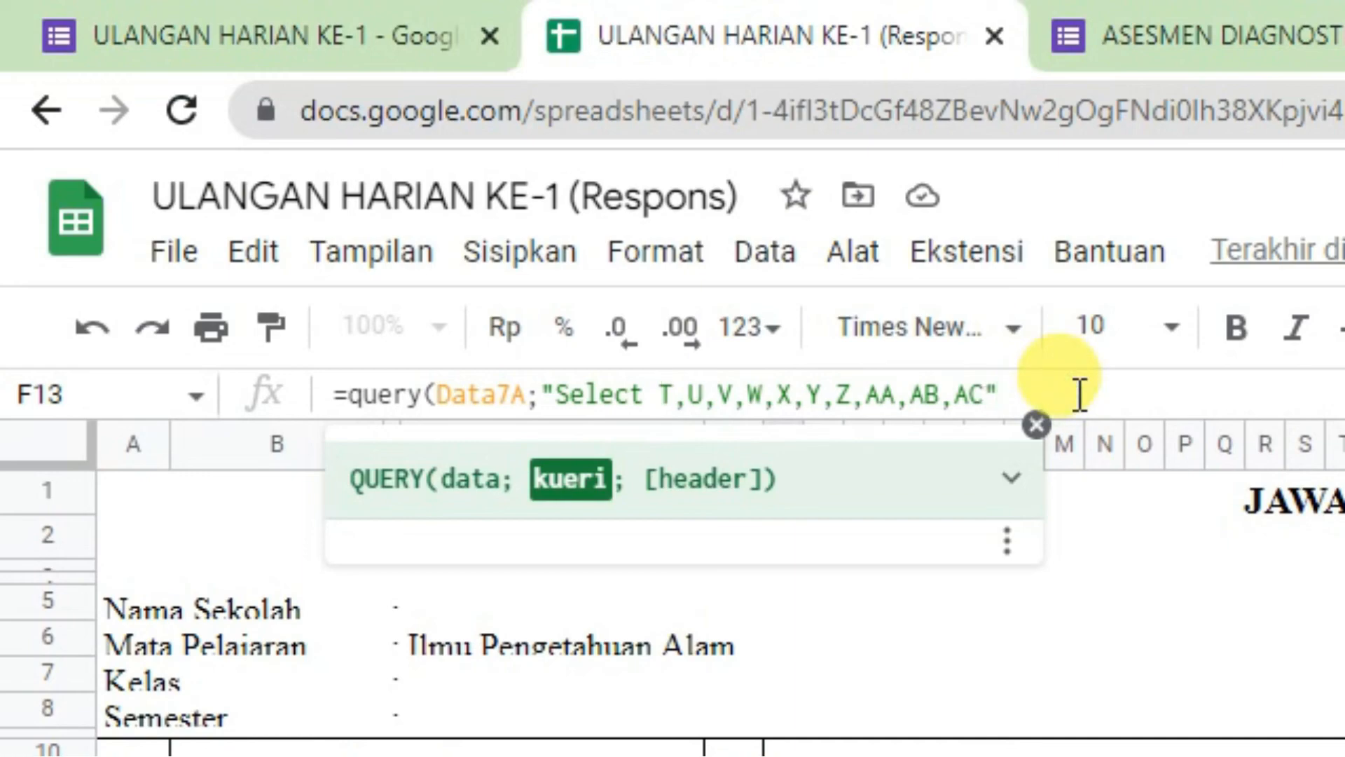
key("Return")
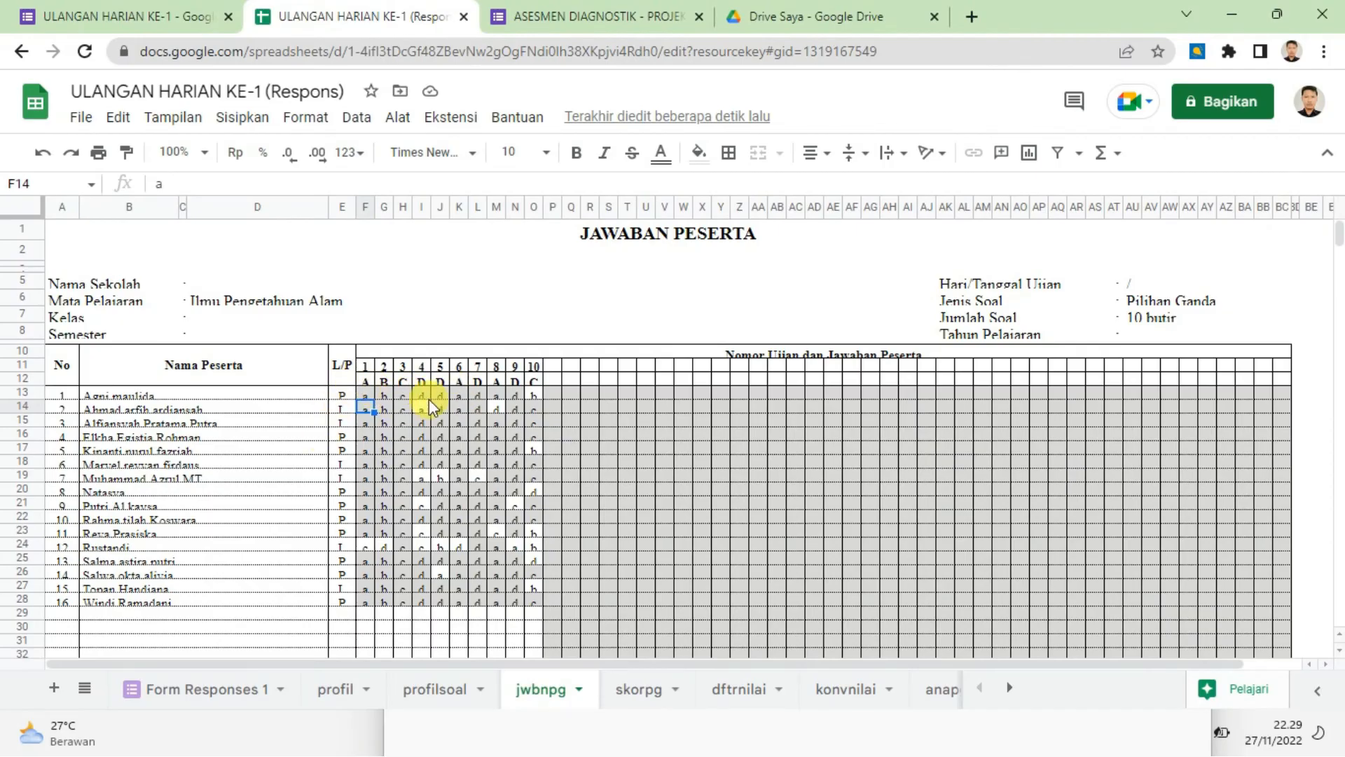
- Review the imported answers in the jwbnpg sheet and the participants' answer scores in the skorpg sheet
scroll(497, 477, "down", 2)
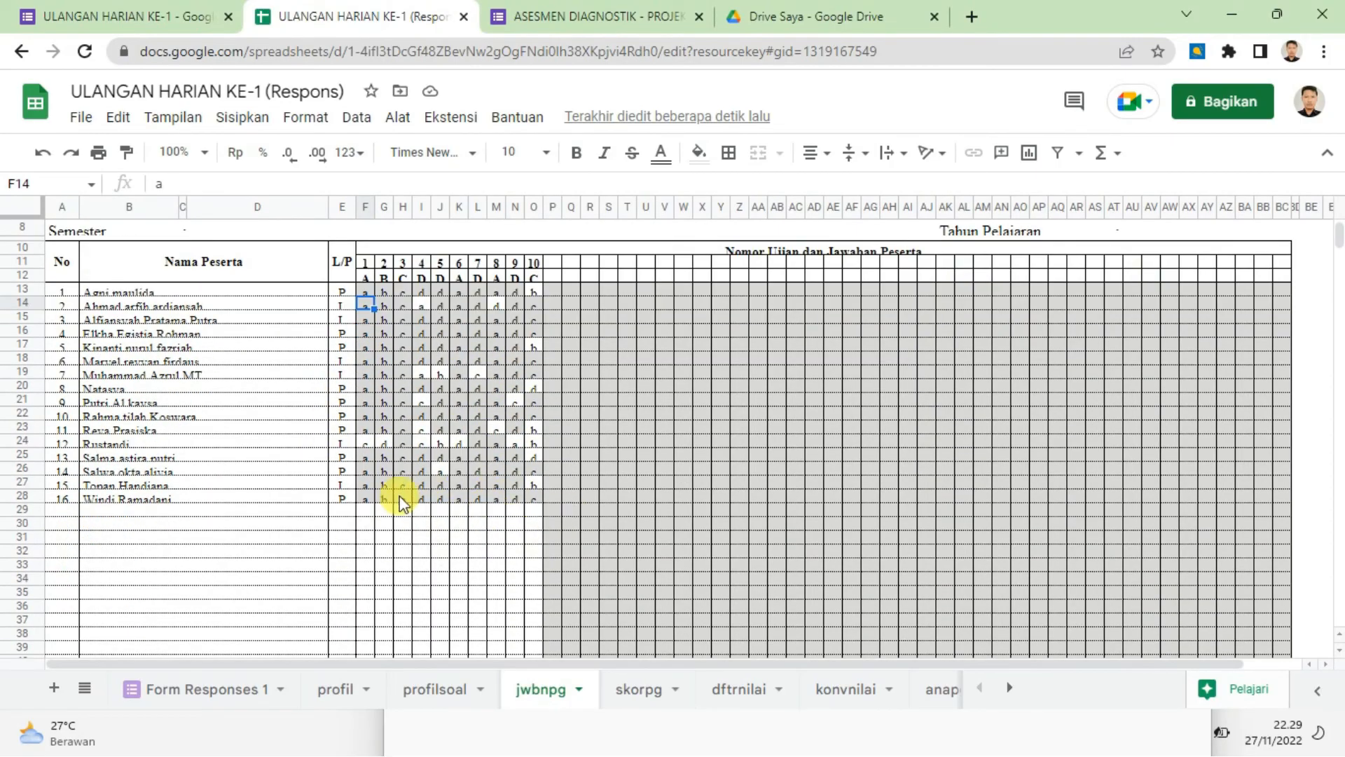
left_click(638, 693)
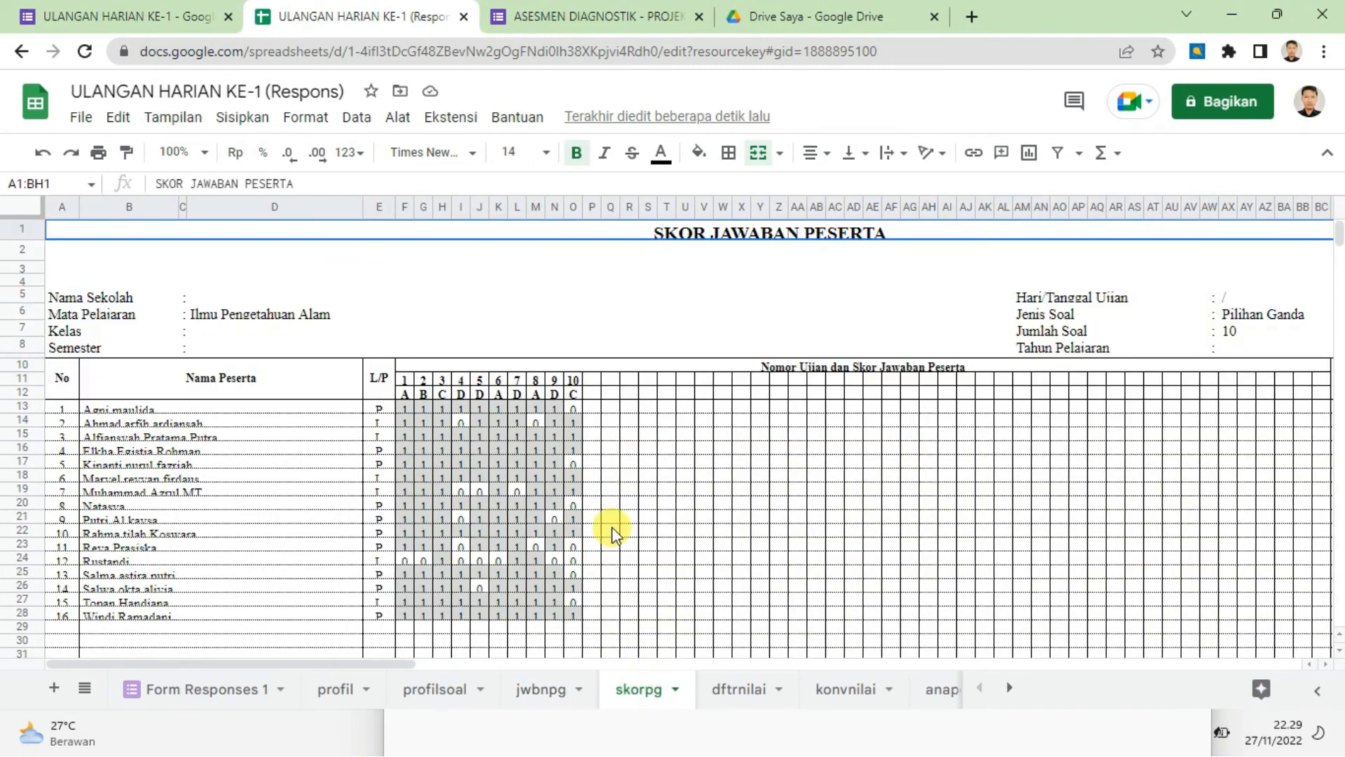
scroll(636, 438, "down", 2)
scroll(637, 439, "down", 3)
scroll(639, 442, "up", 5)
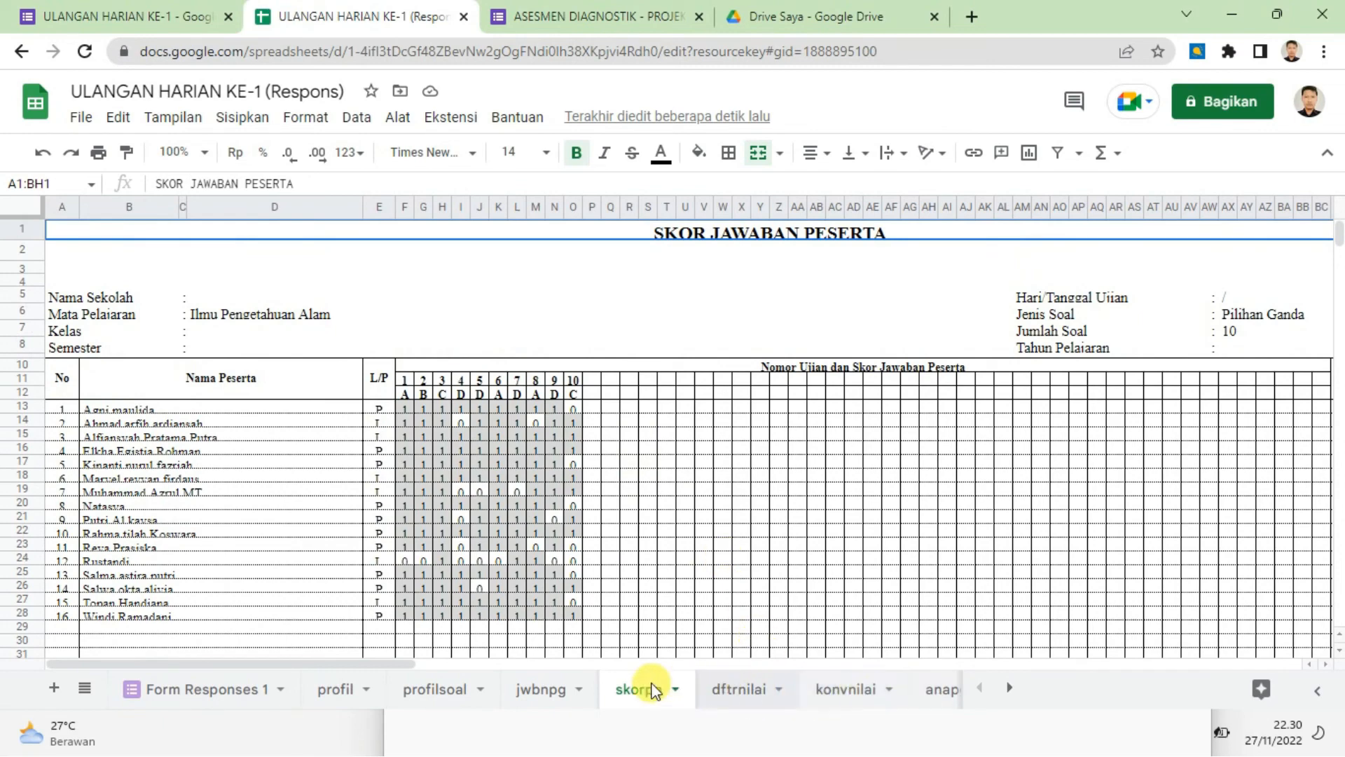
scroll(532, 413, "down", 2)
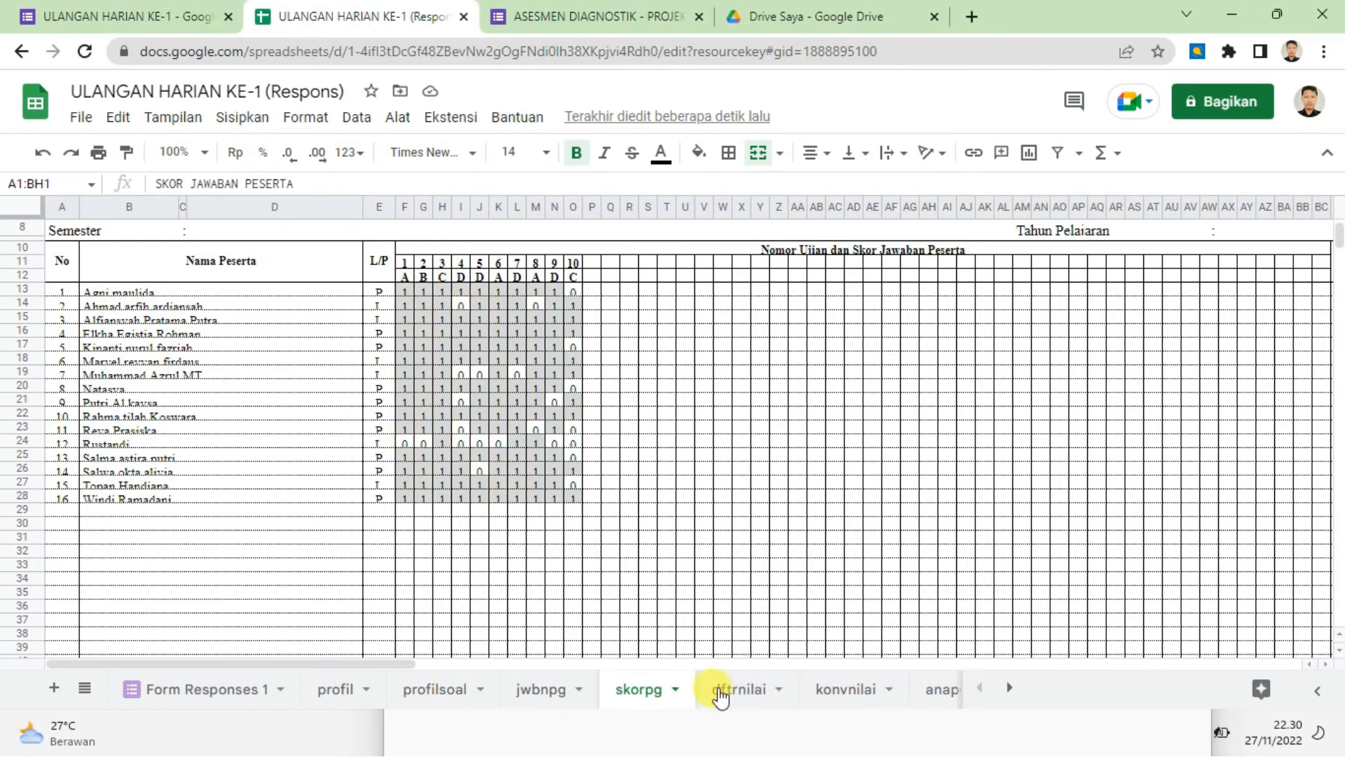
- Set the height of rows 11 to 20 in the anapg sheet to 18 pixels
left_click(937, 689)
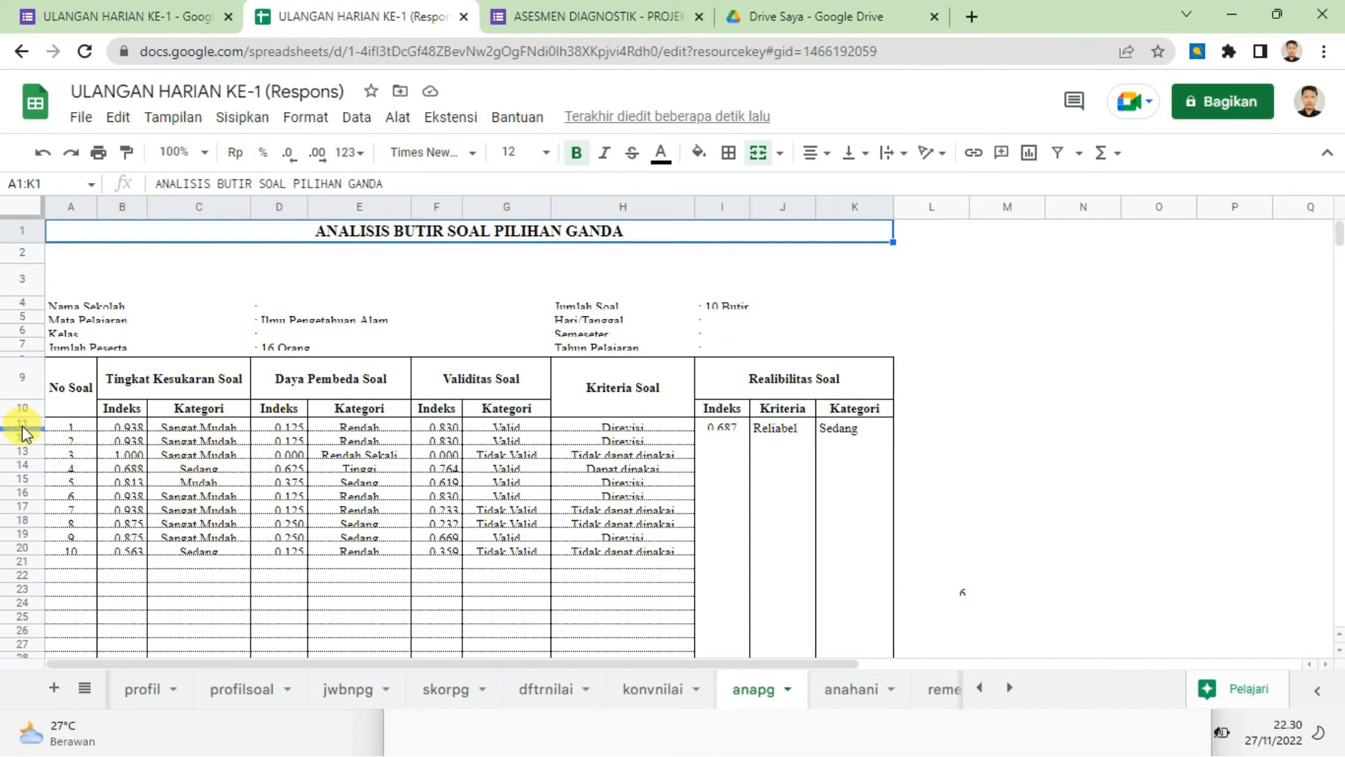
left_click_drag(24, 429, 16, 548)
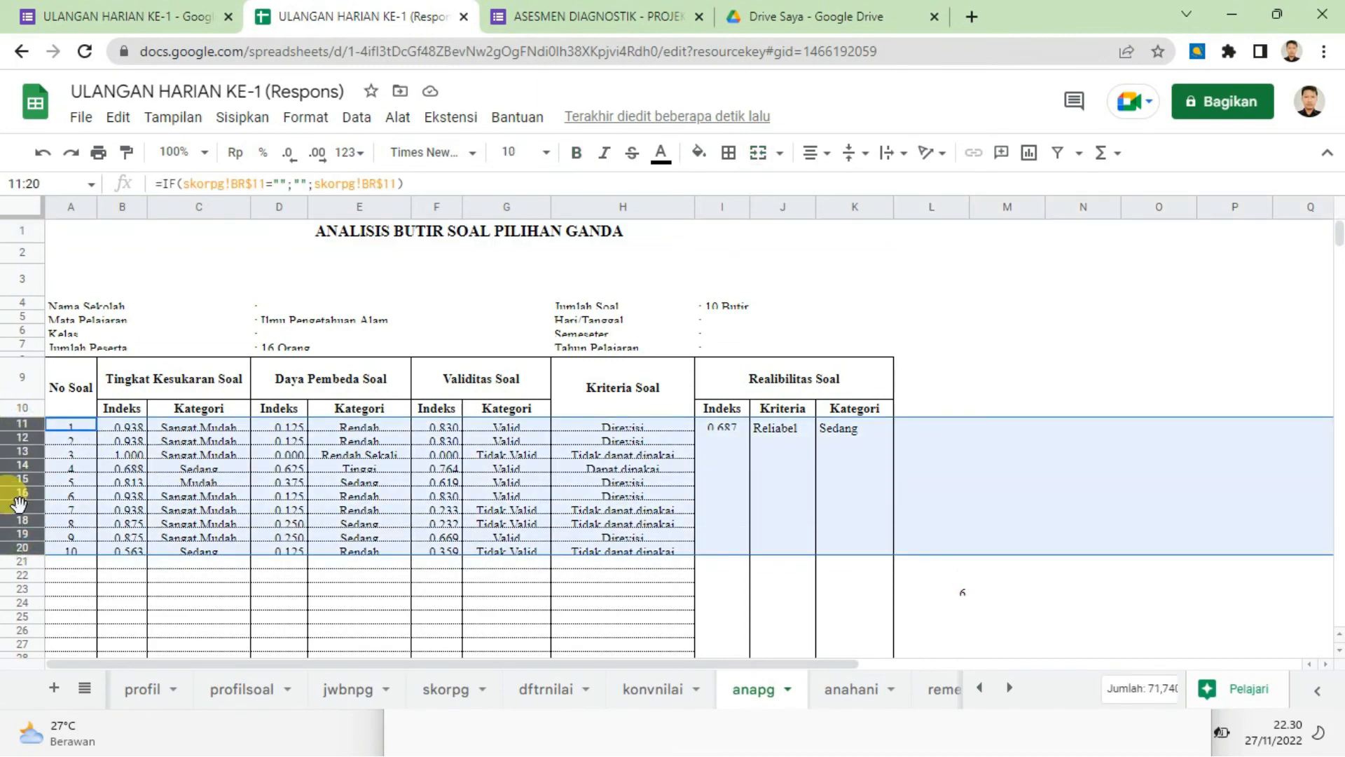
right_click(21, 513)
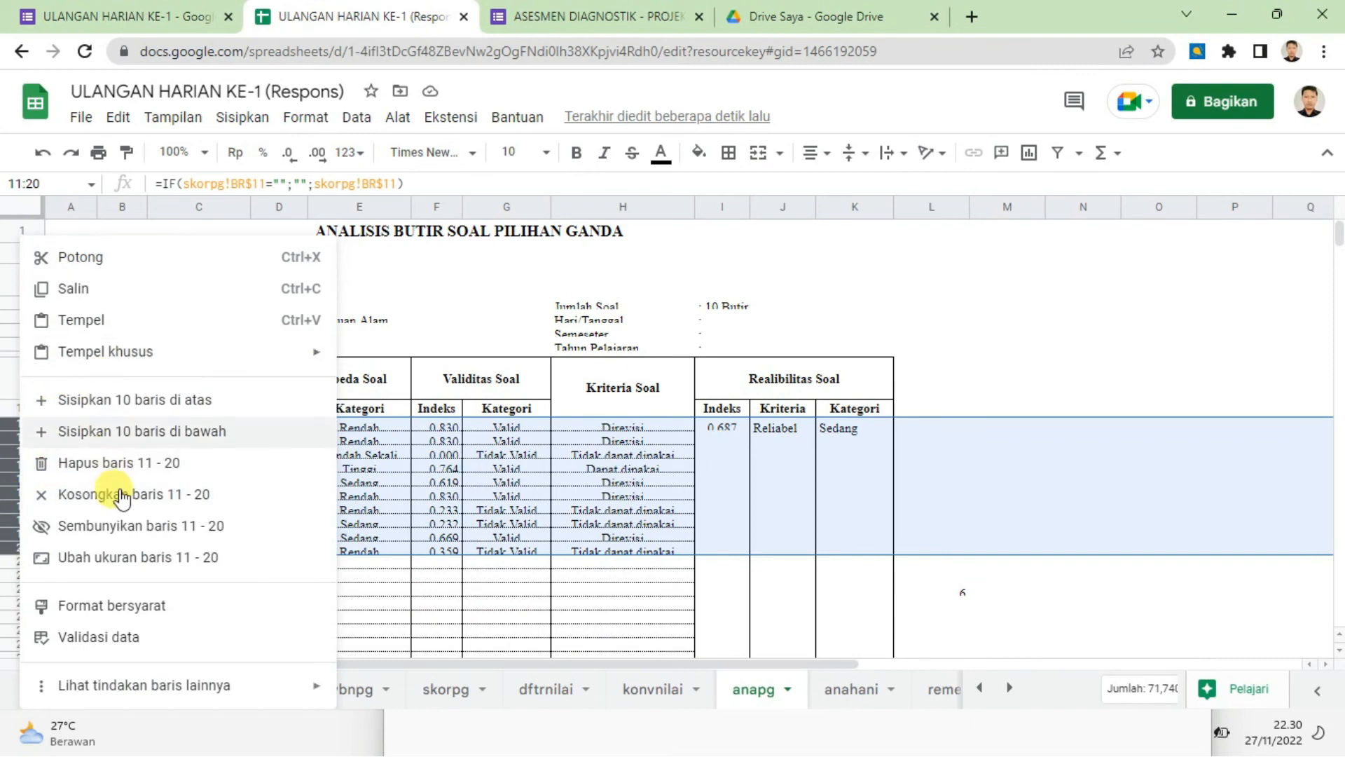
left_click(130, 558)
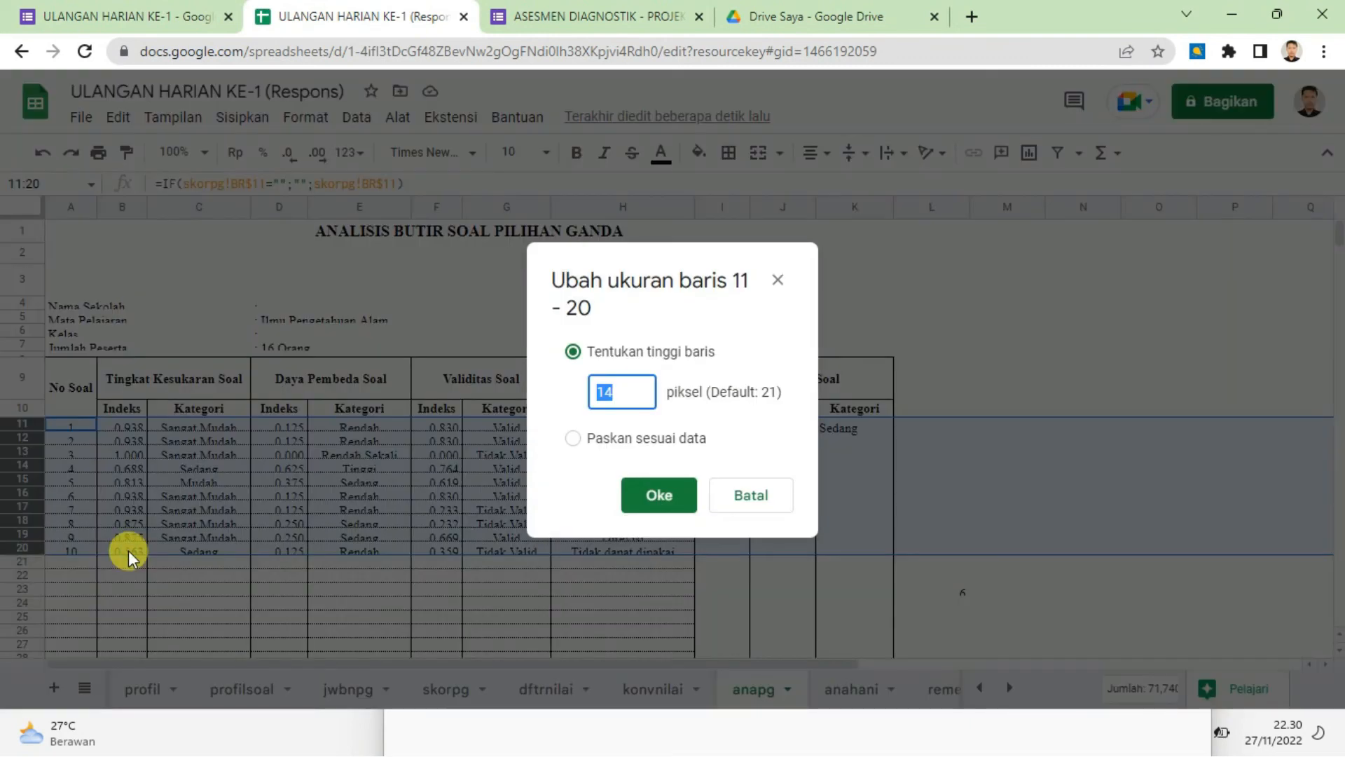
type("18")
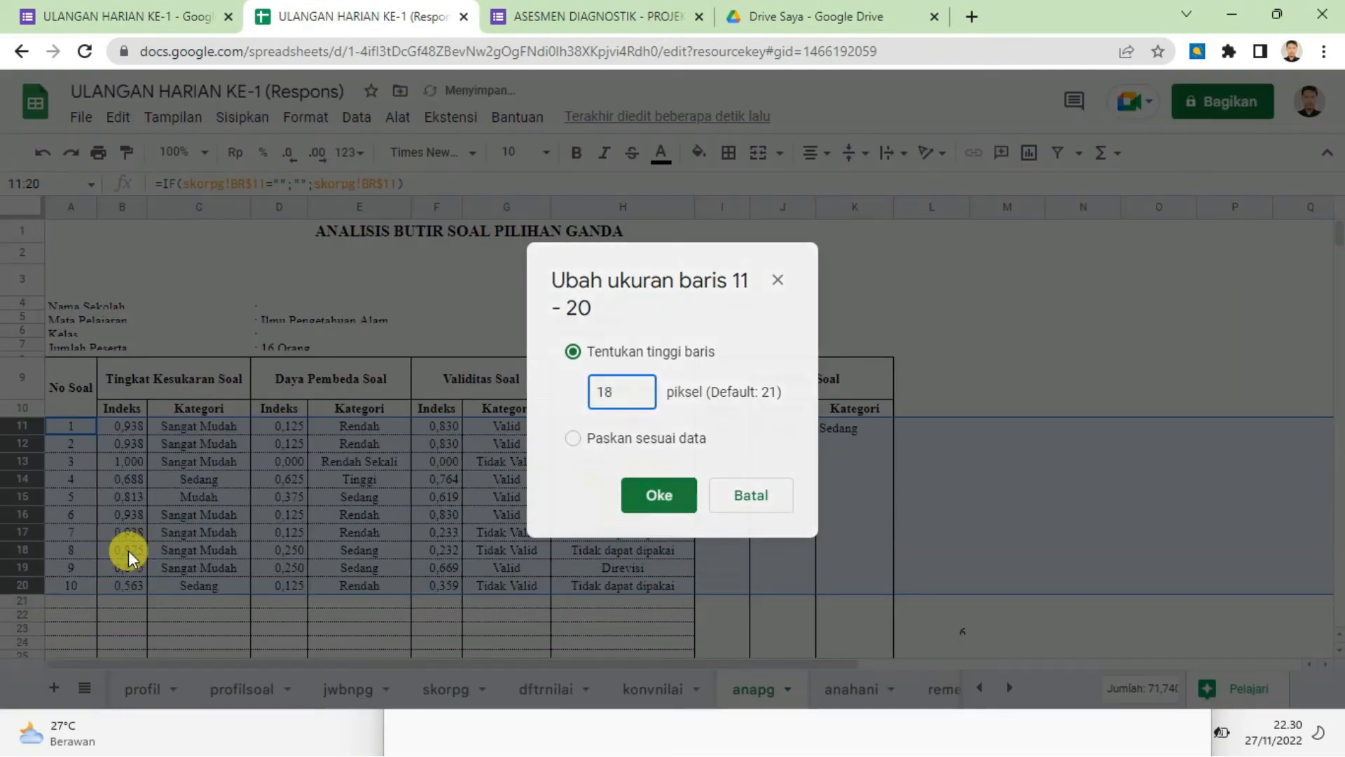
key("Return")
left_click(112, 601)
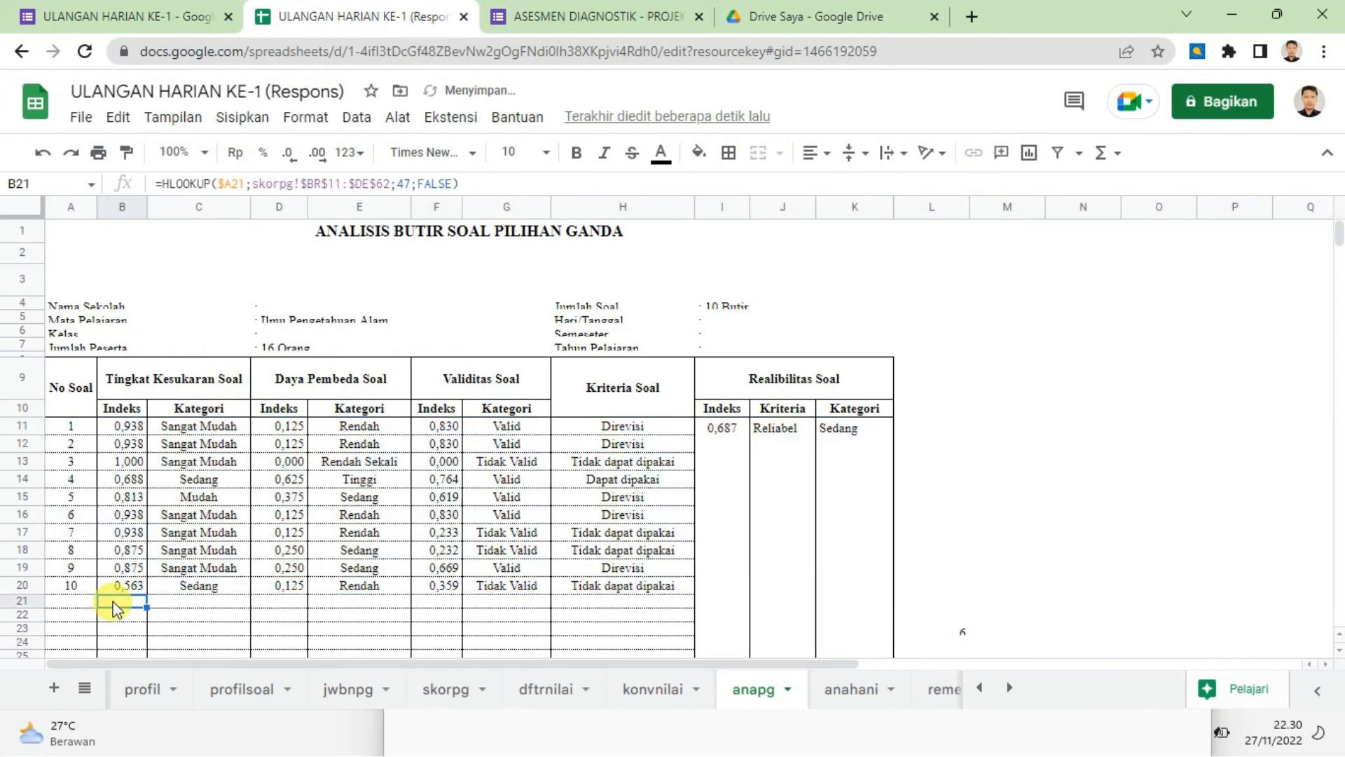
scroll(98, 574, "down", 1)
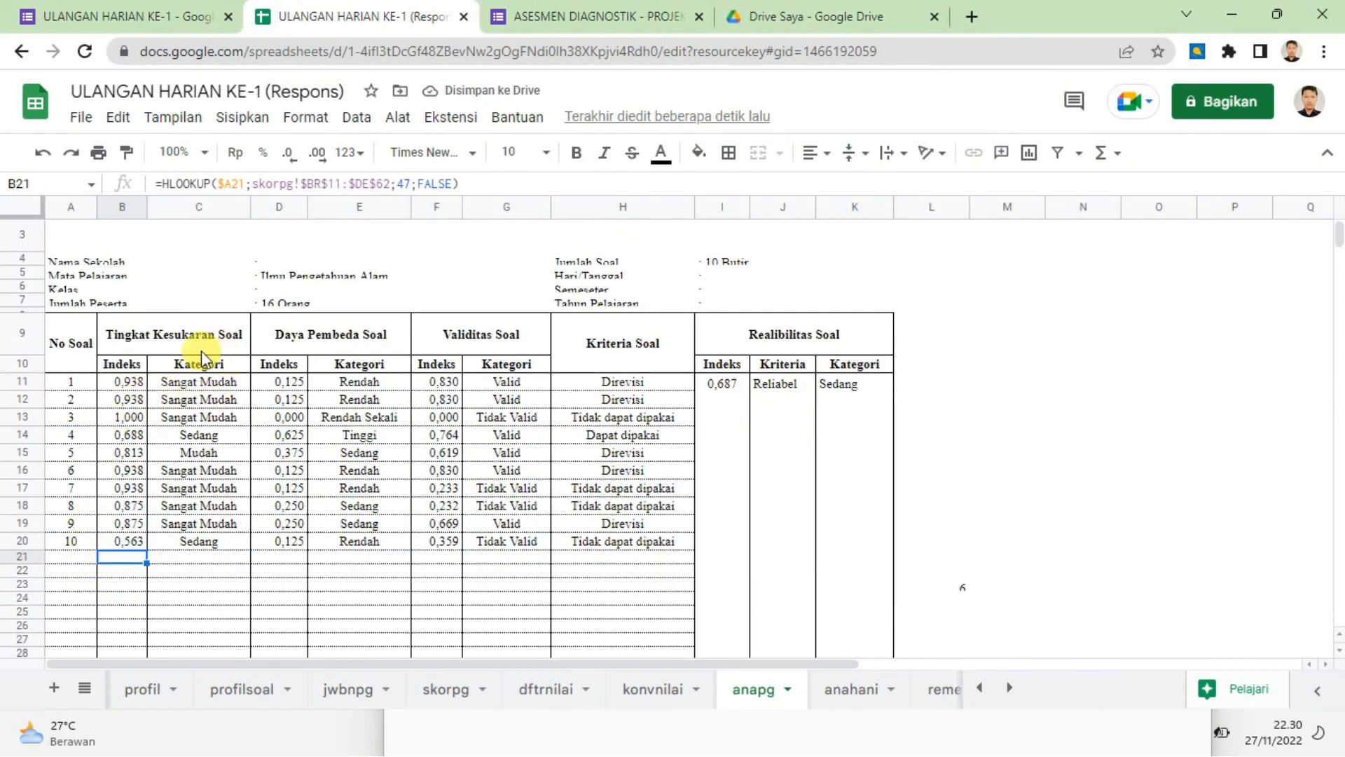